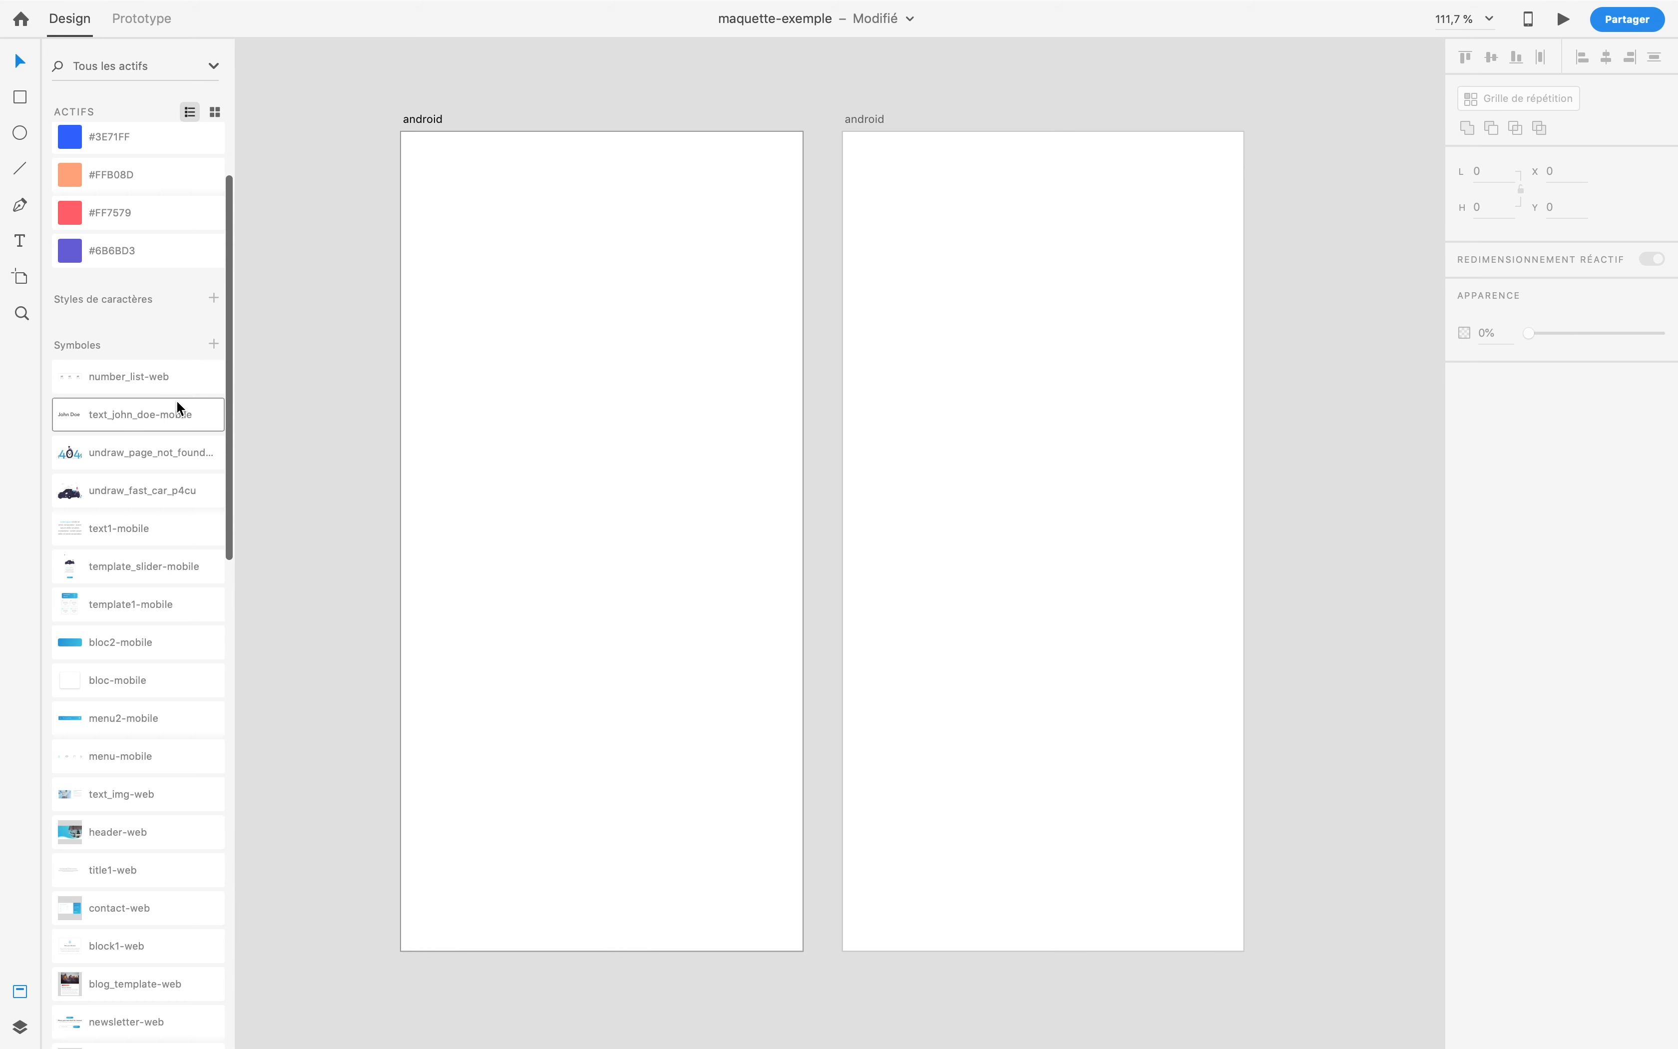
scroll(175, 400, "up", 3)
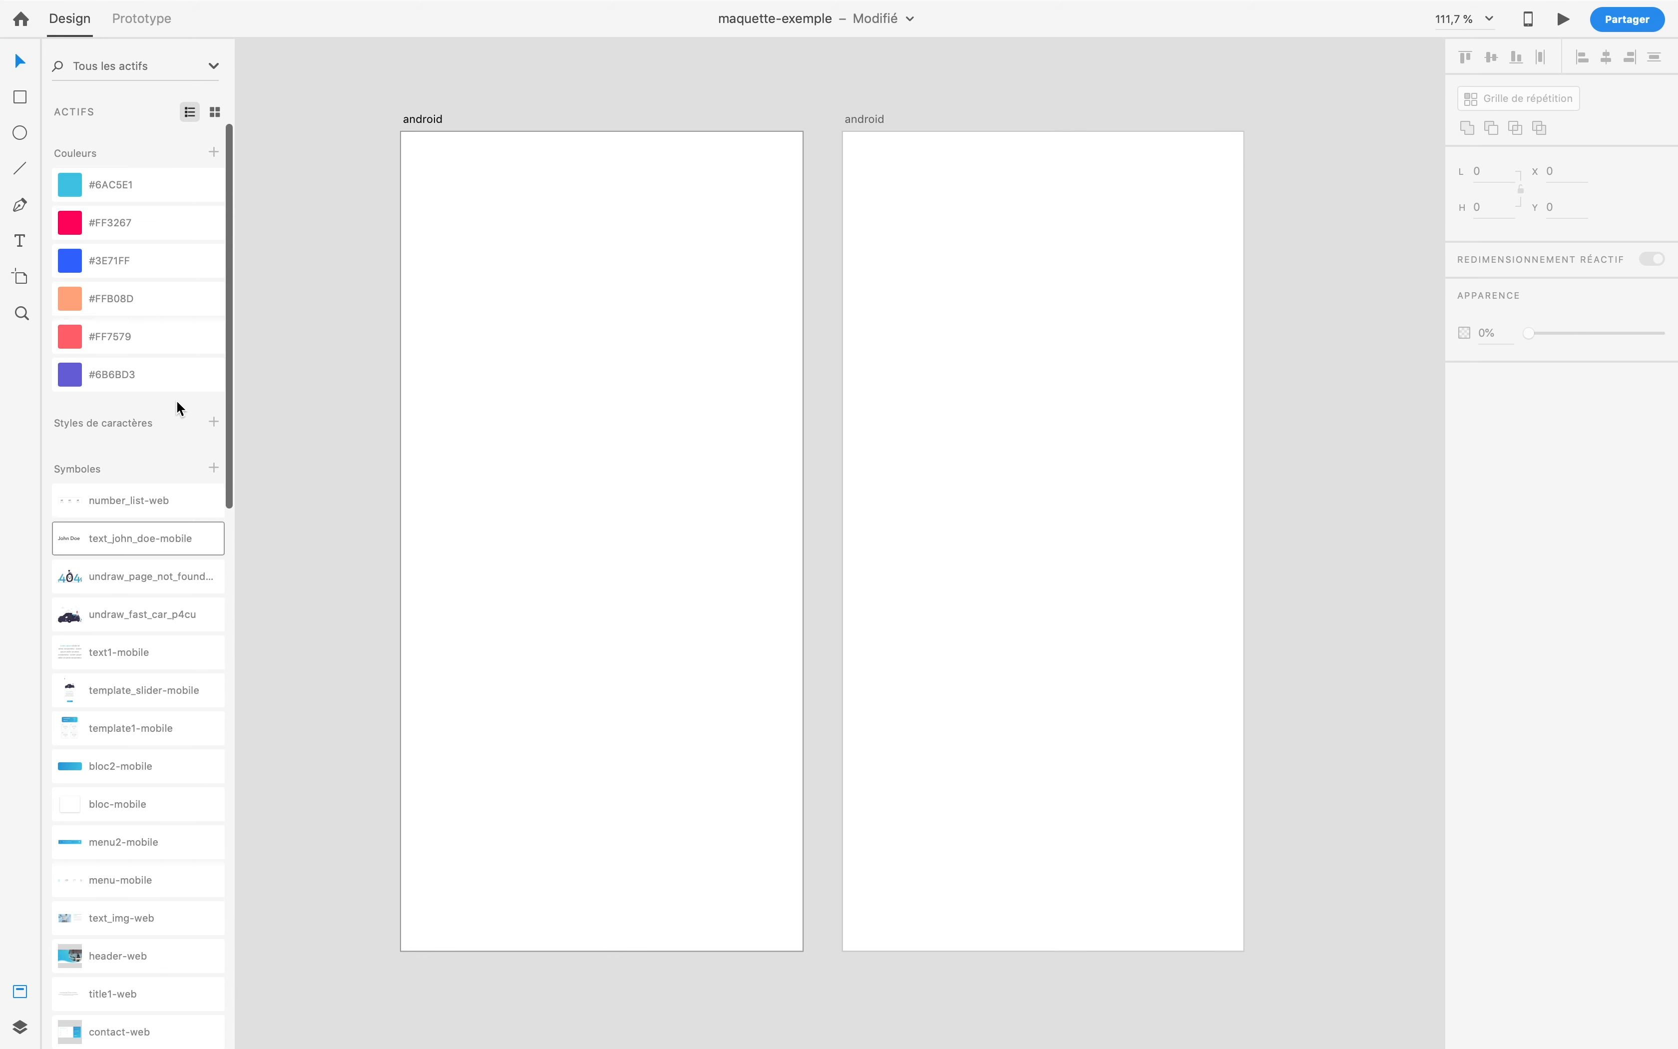
left_click(470, 345)
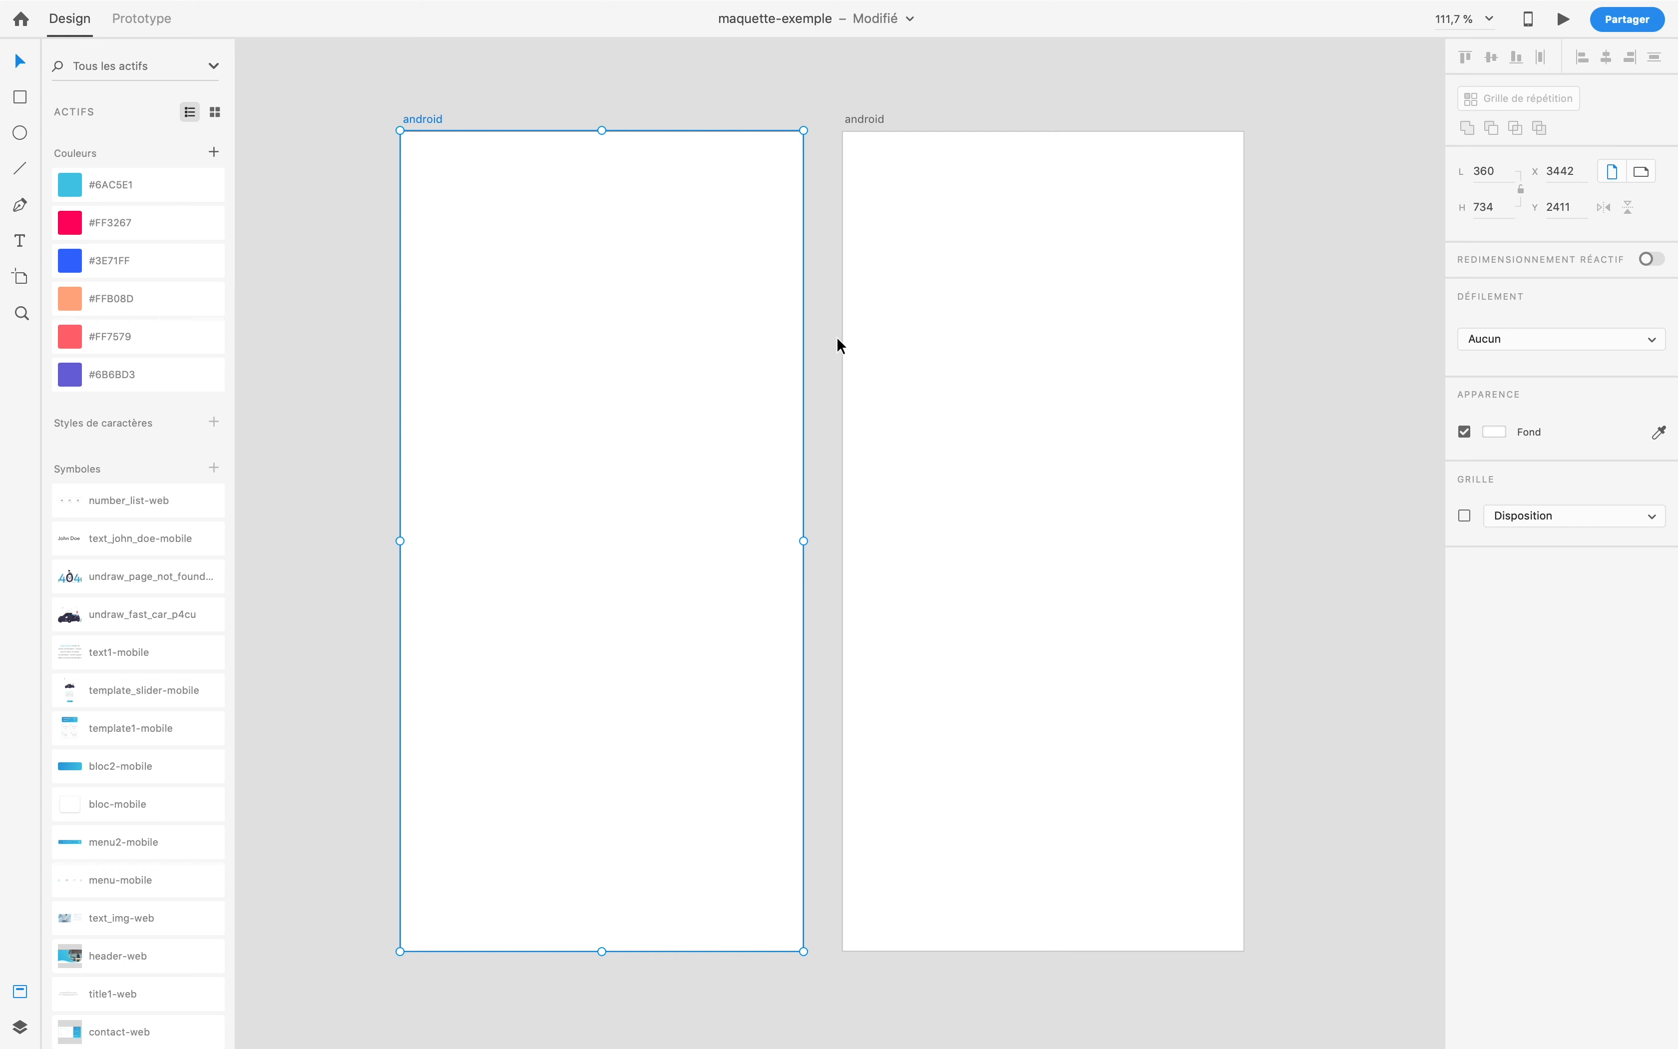
left_click(989, 205)
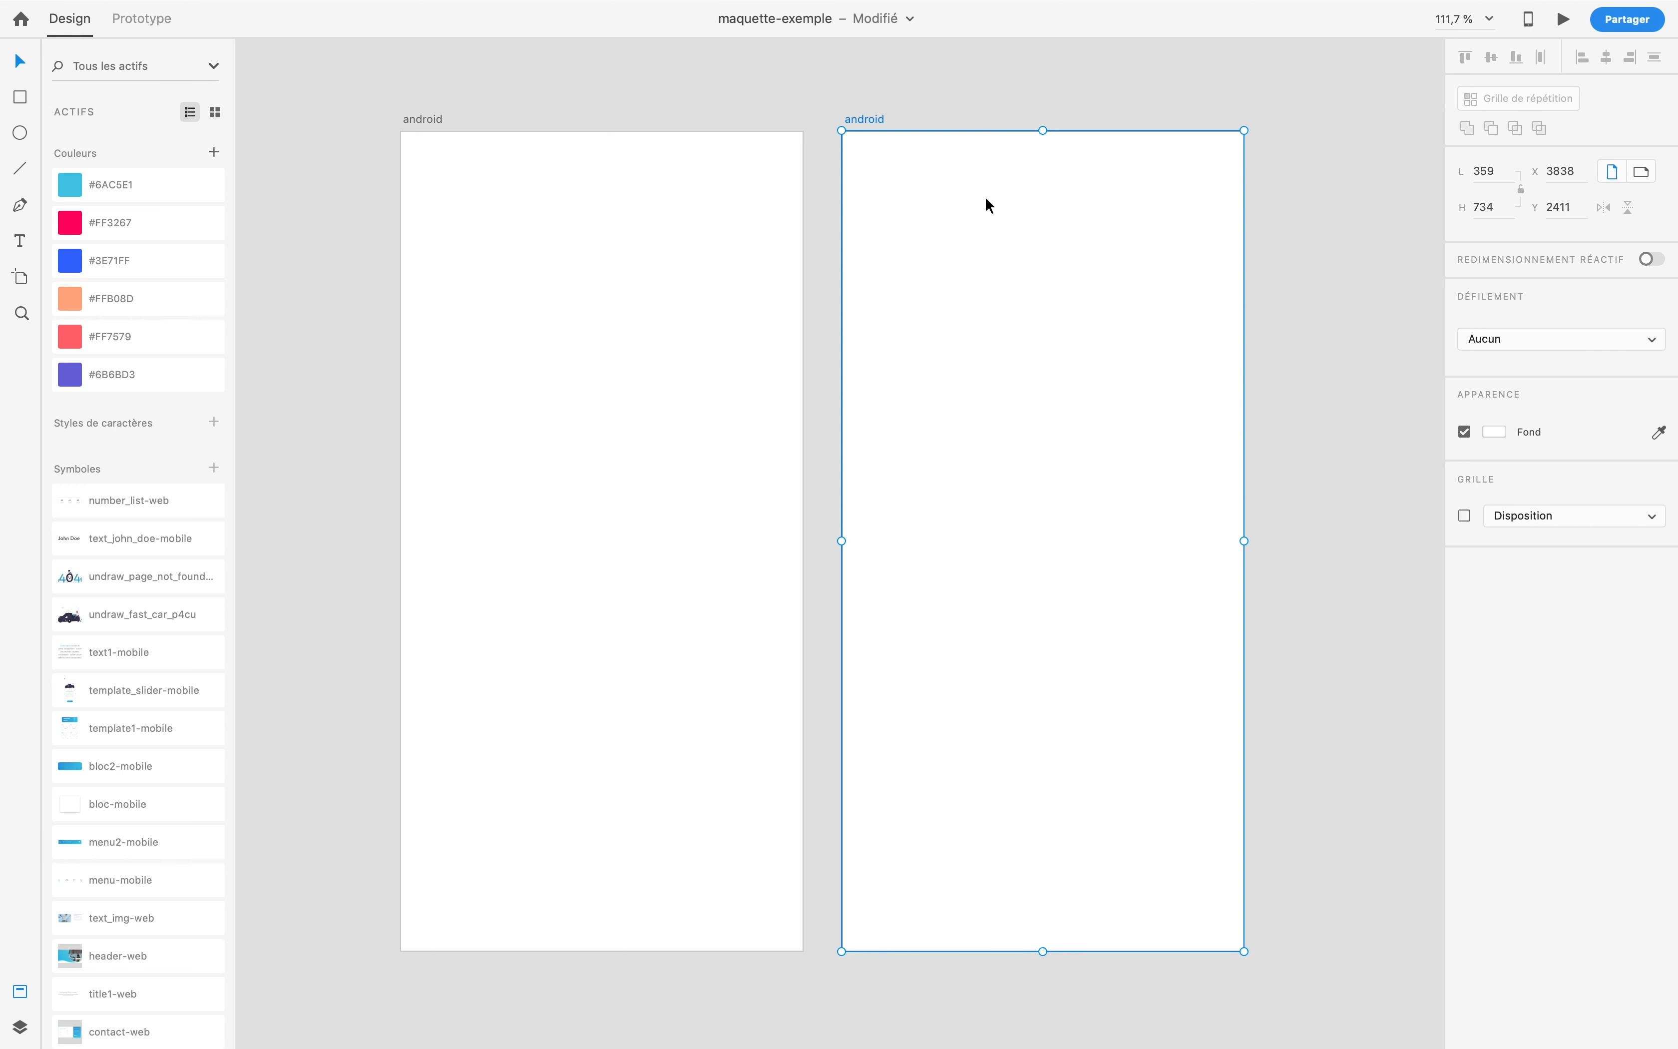
left_click(939, 67)
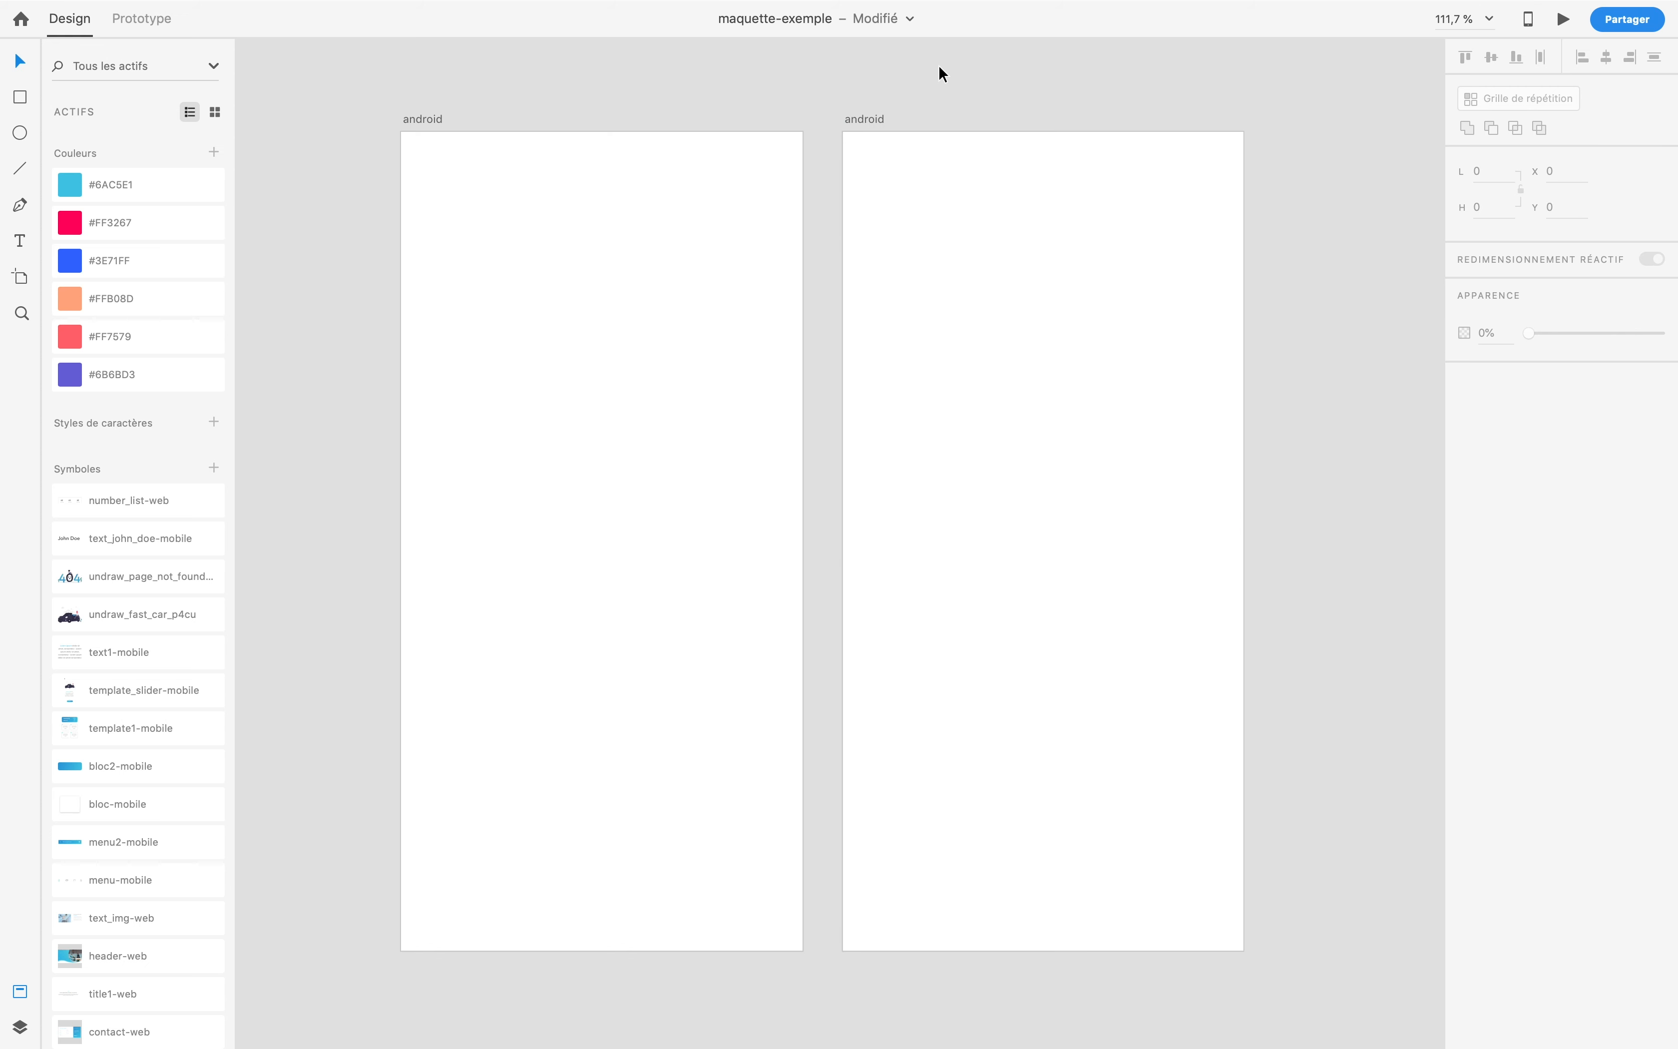
left_click(901, 414)
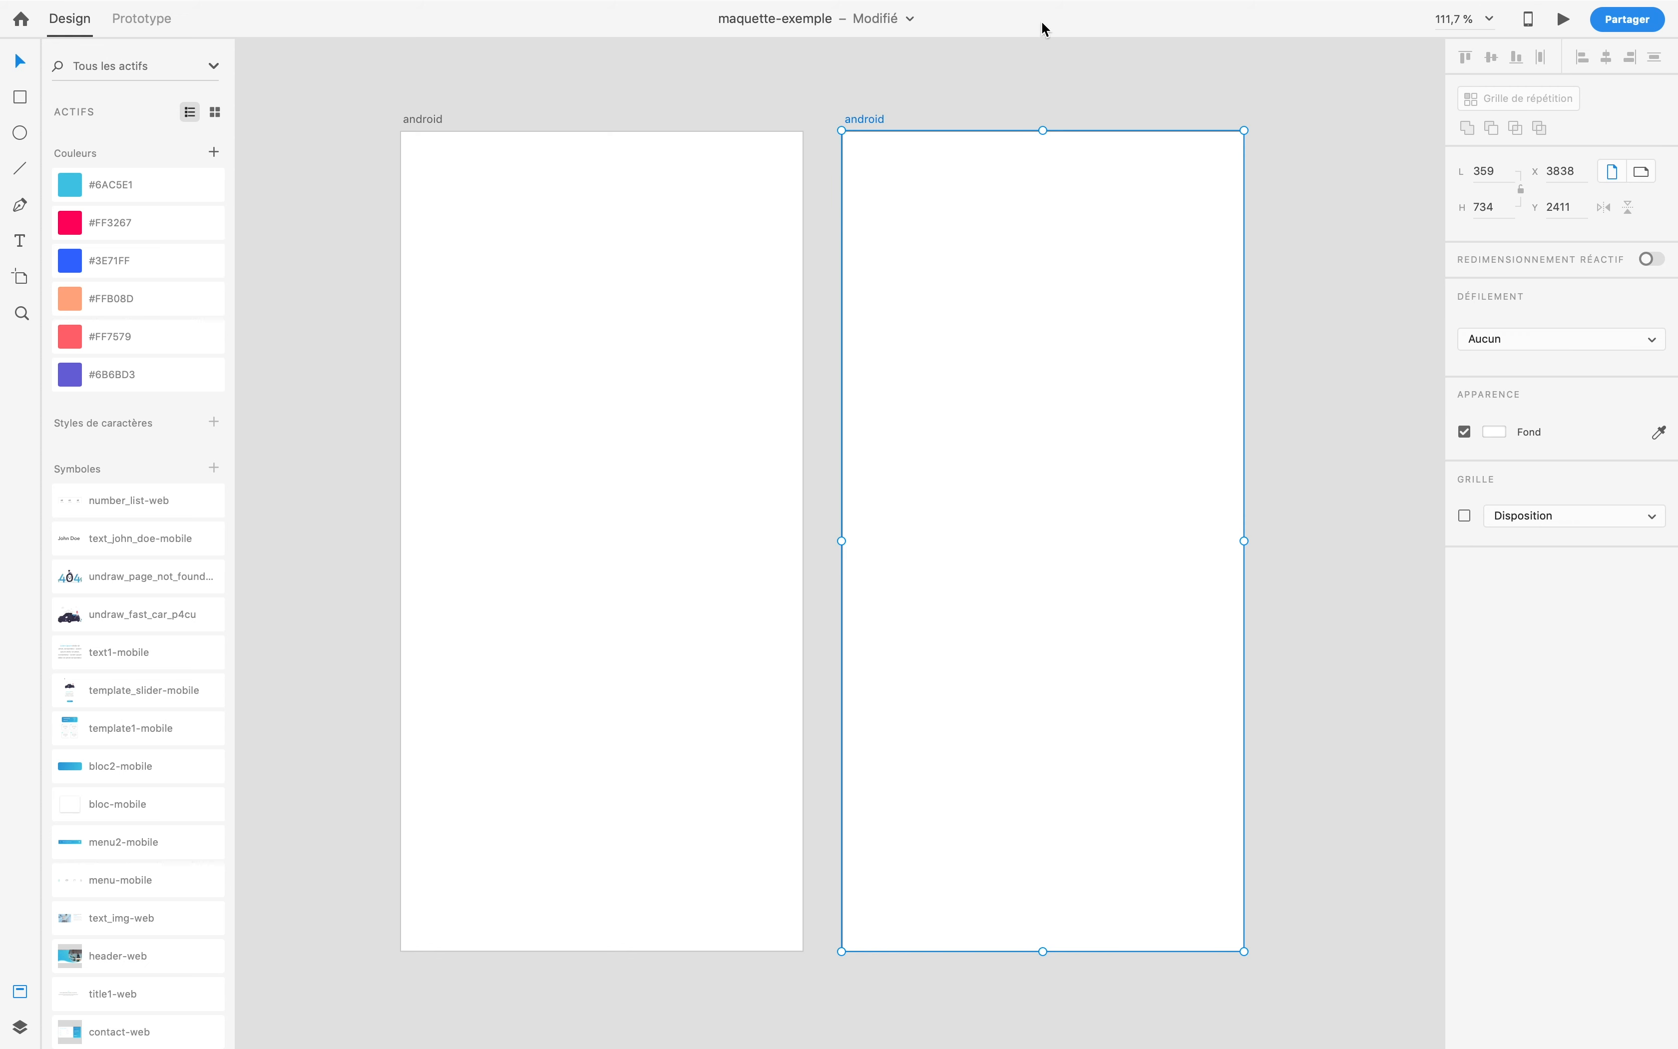
left_click(973, 75)
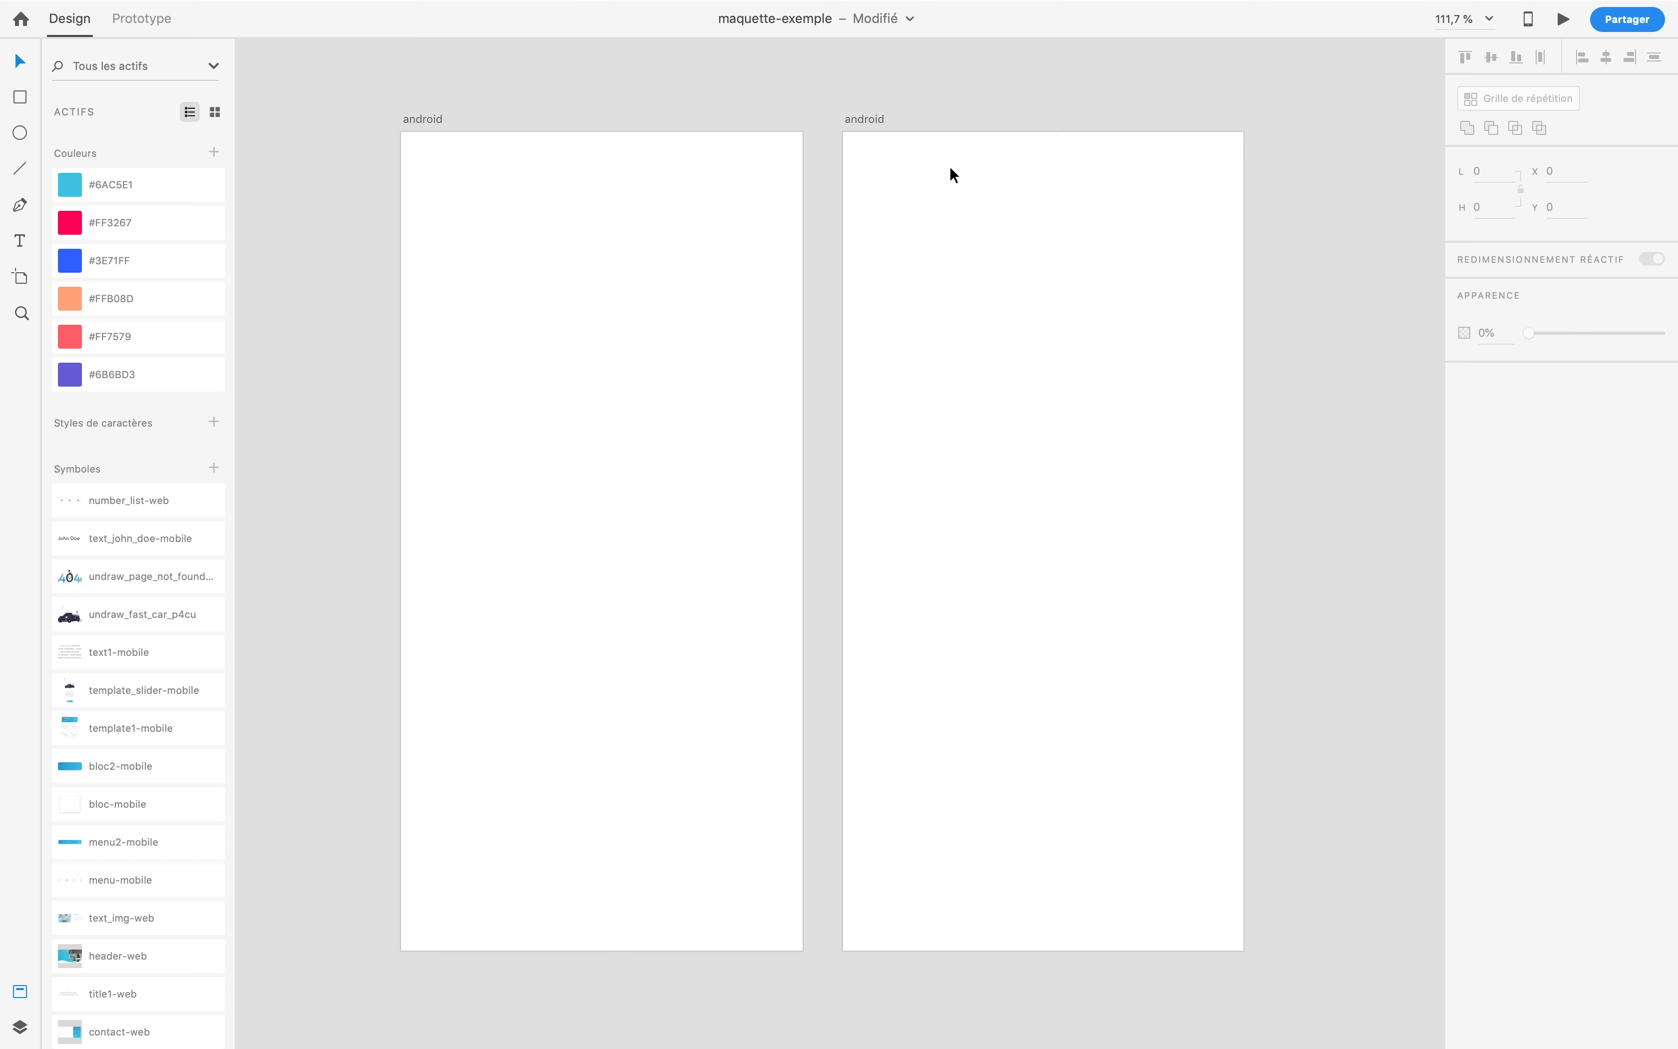
left_click(929, 242)
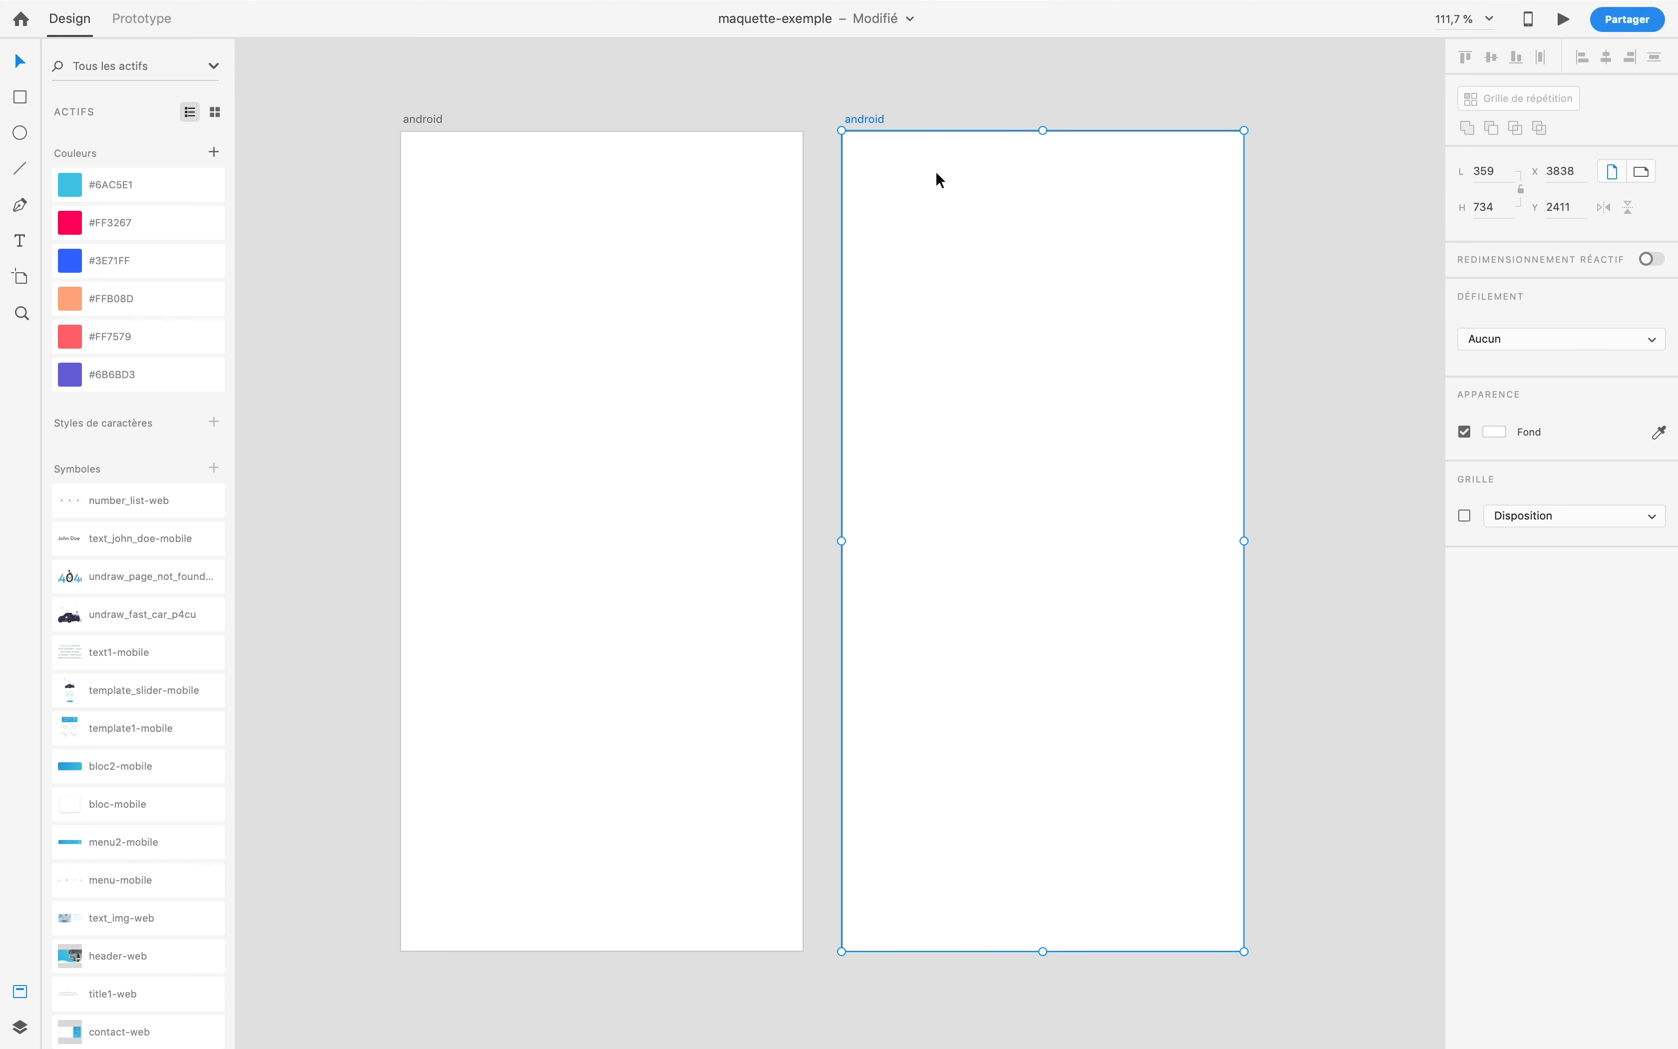
left_click(750, 77)
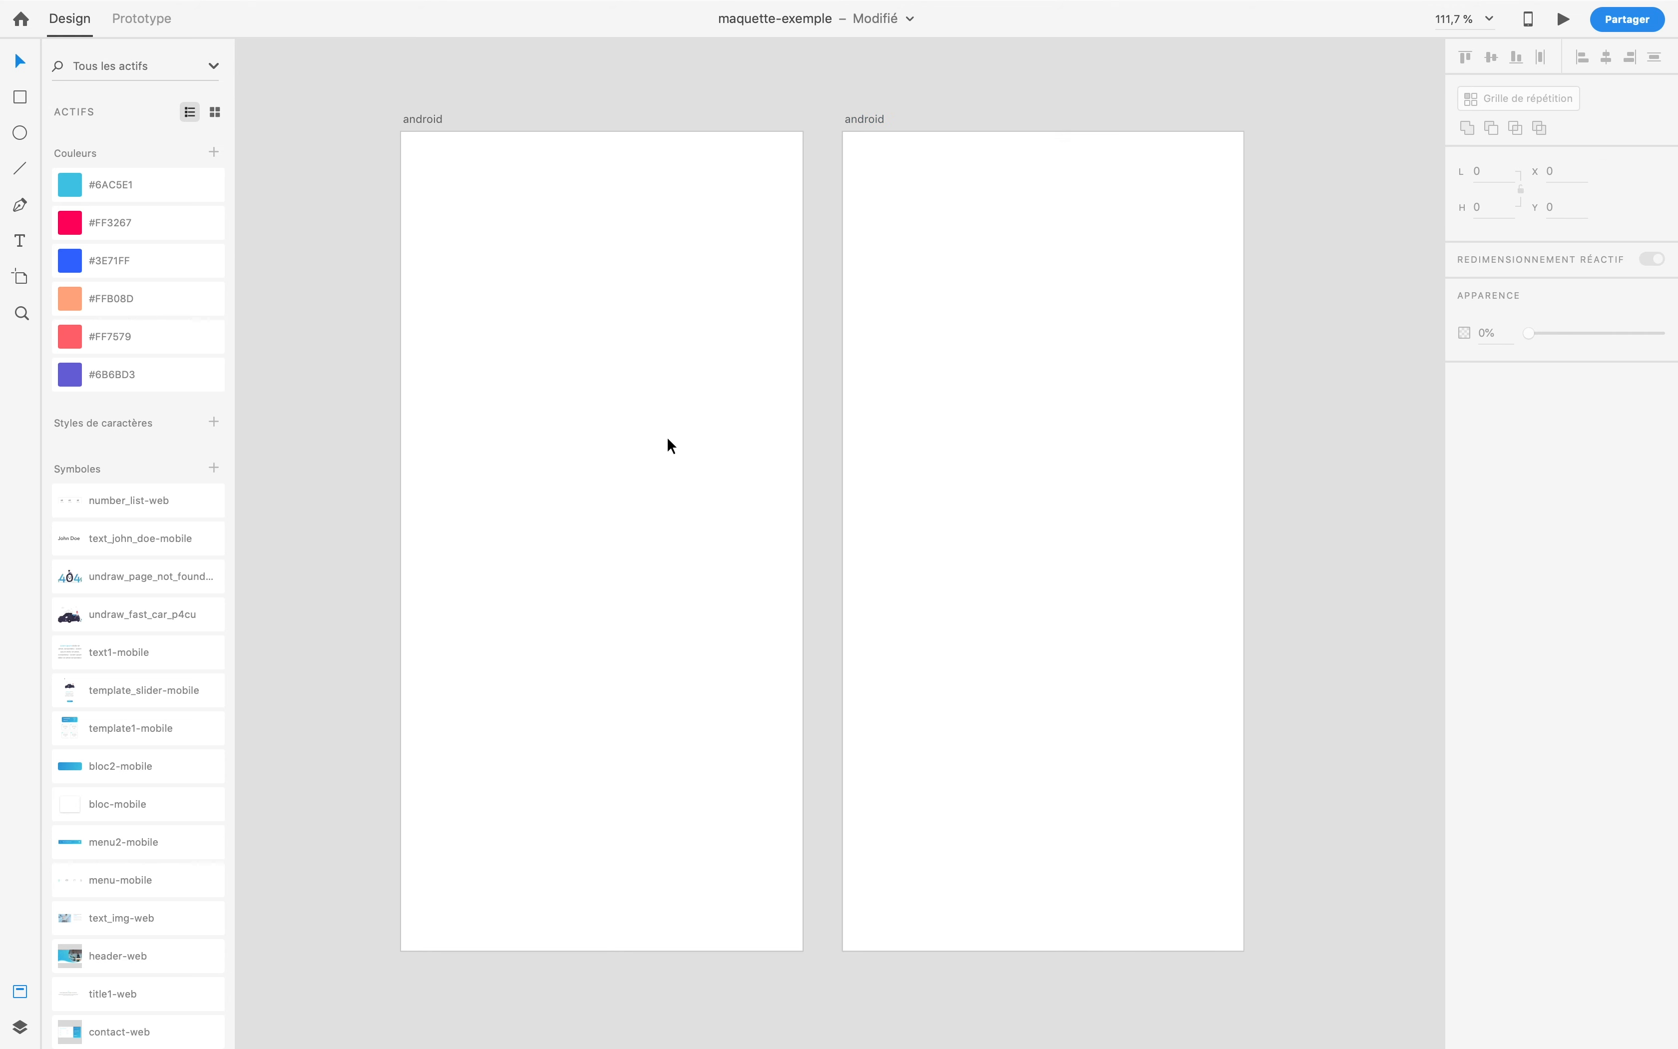
left_click(473, 601)
scroll(489, 572, "left", 3)
scroll(489, 571, "down", 1)
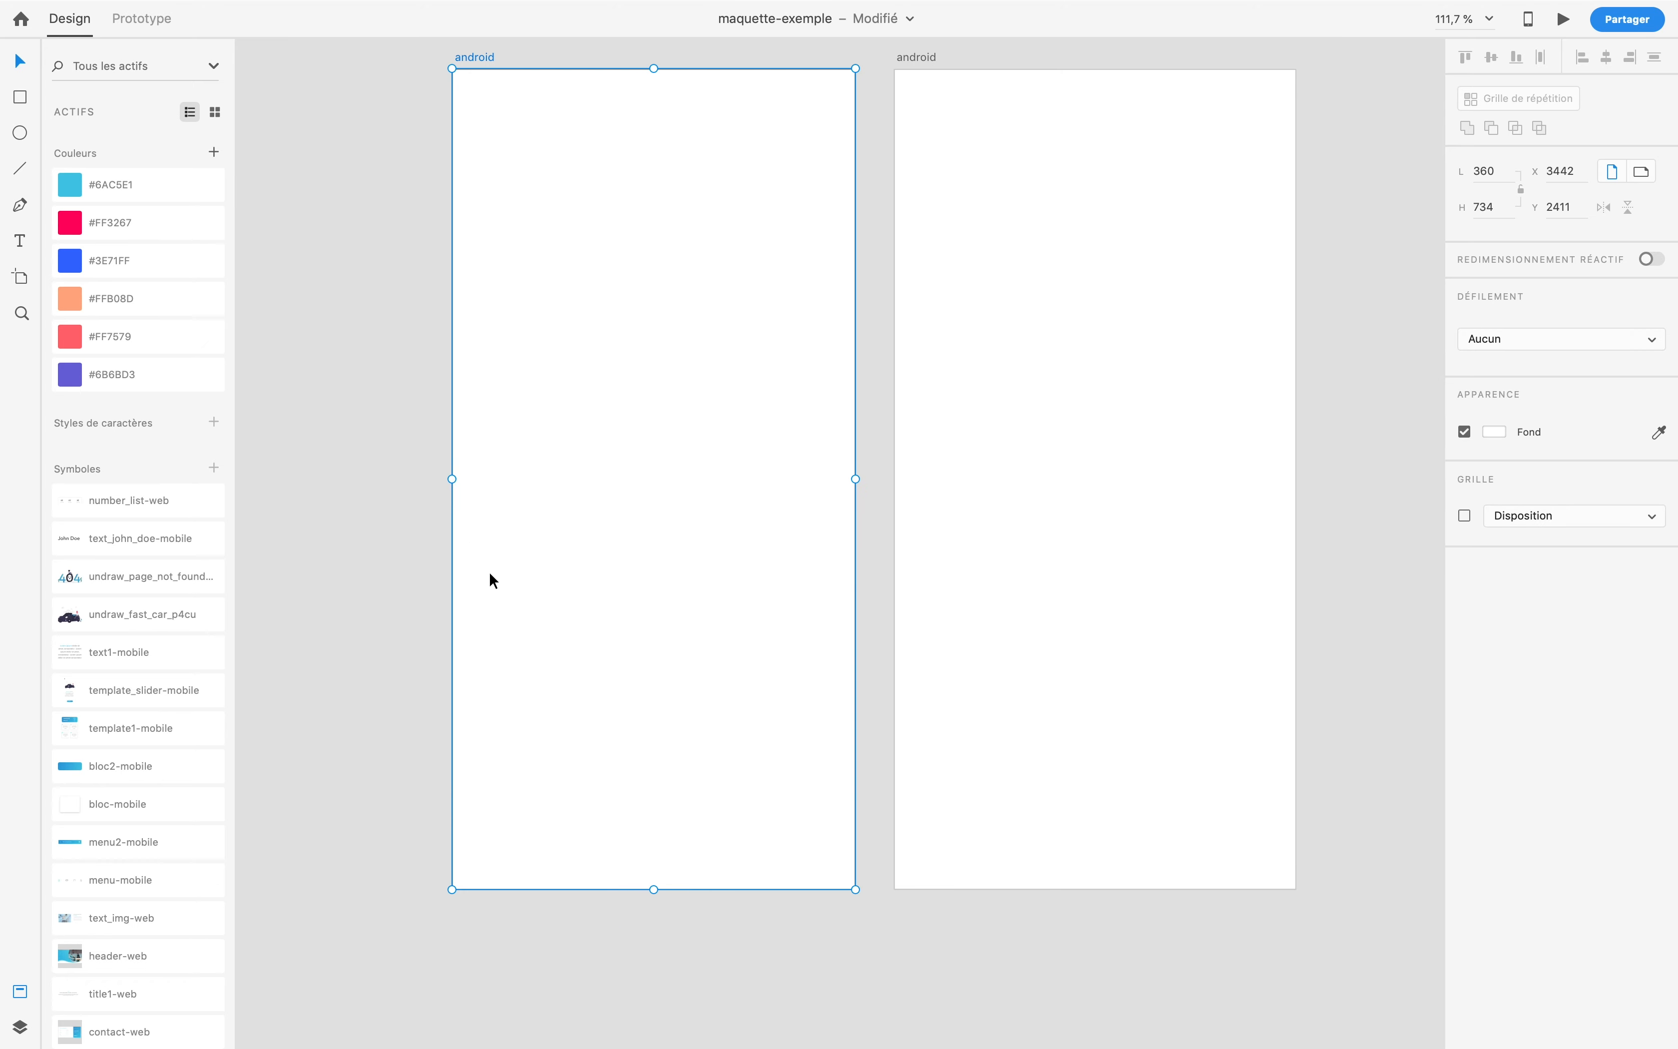
Step: Examine the colours and symbols available in the document's assets list
scroll(205, 647, "down", 10)
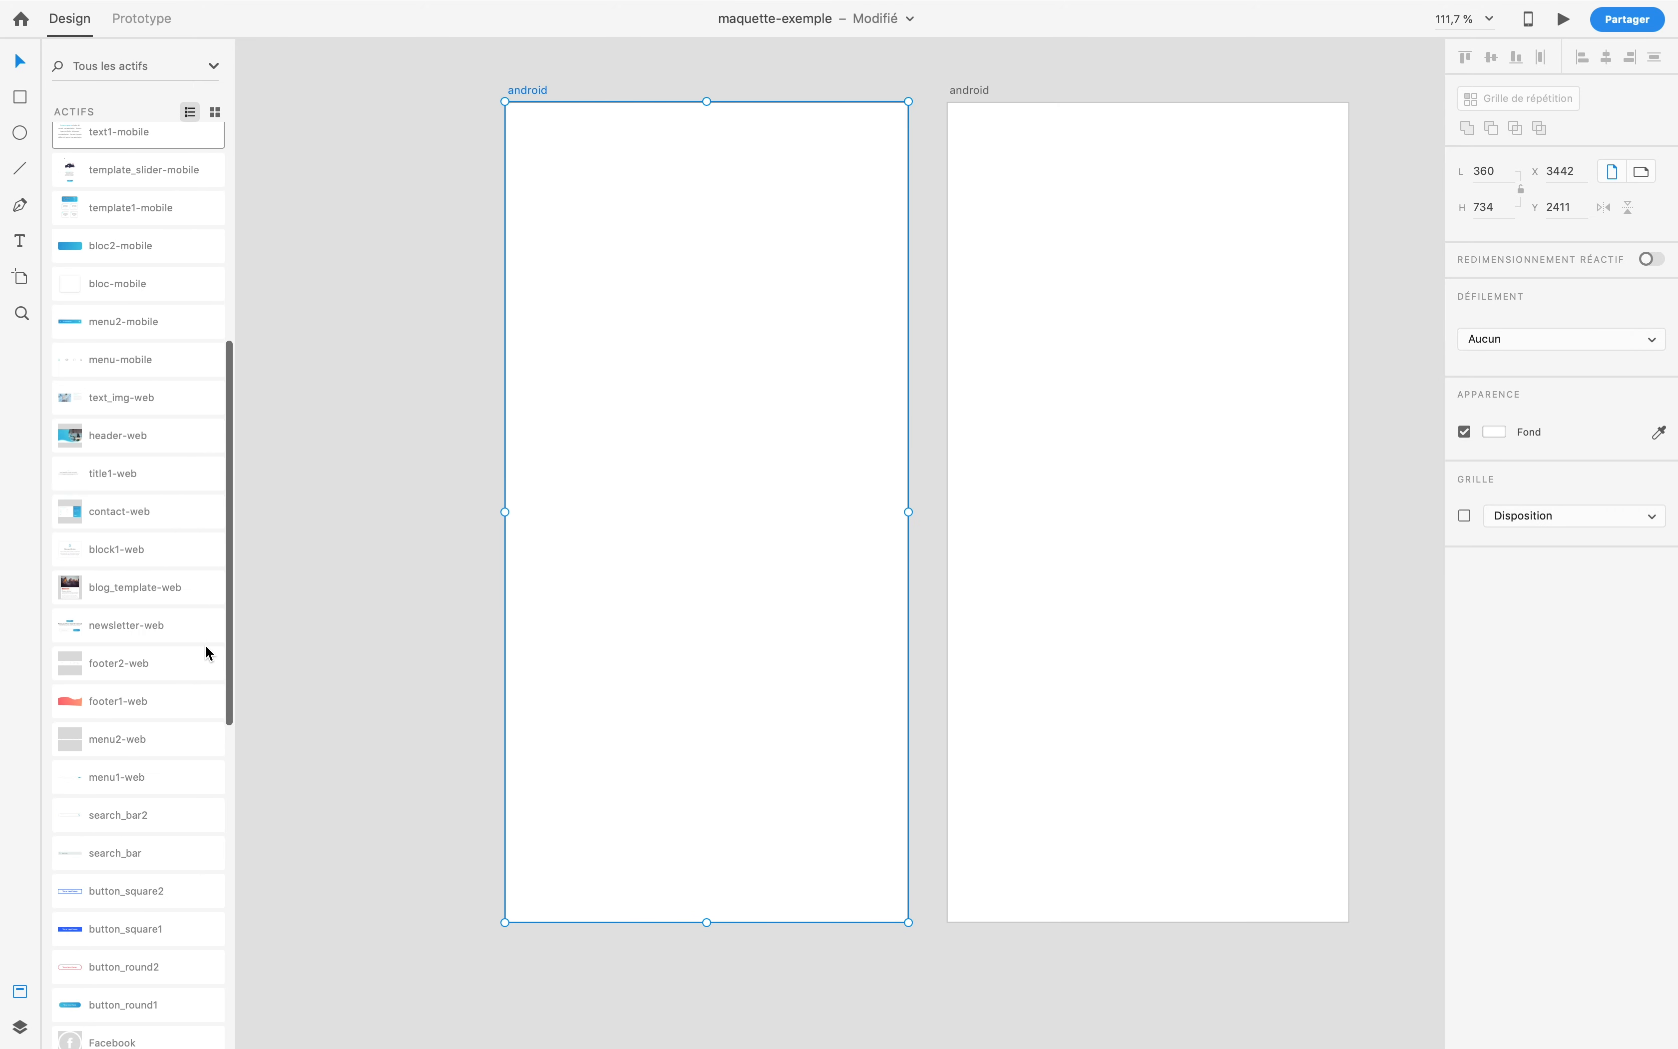
scroll(205, 646, "up", 10)
scroll(206, 646, "down", 20)
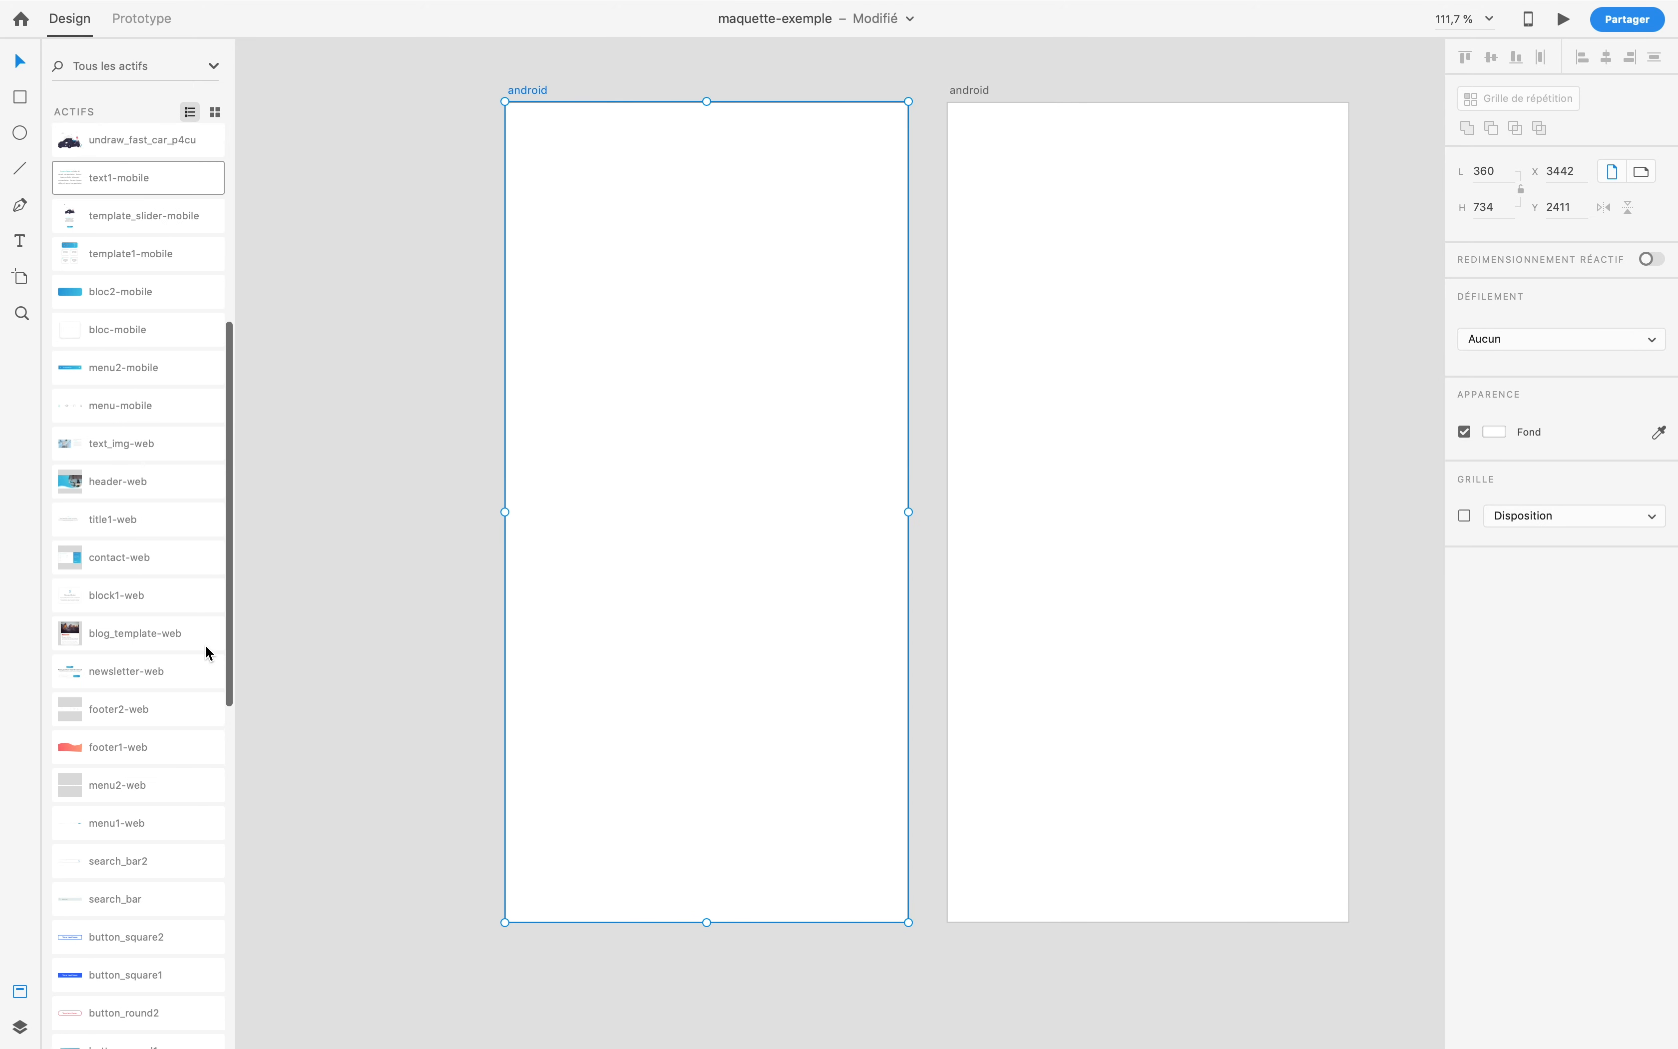
scroll(205, 647, "up", 20)
scroll(206, 644, "down", 1)
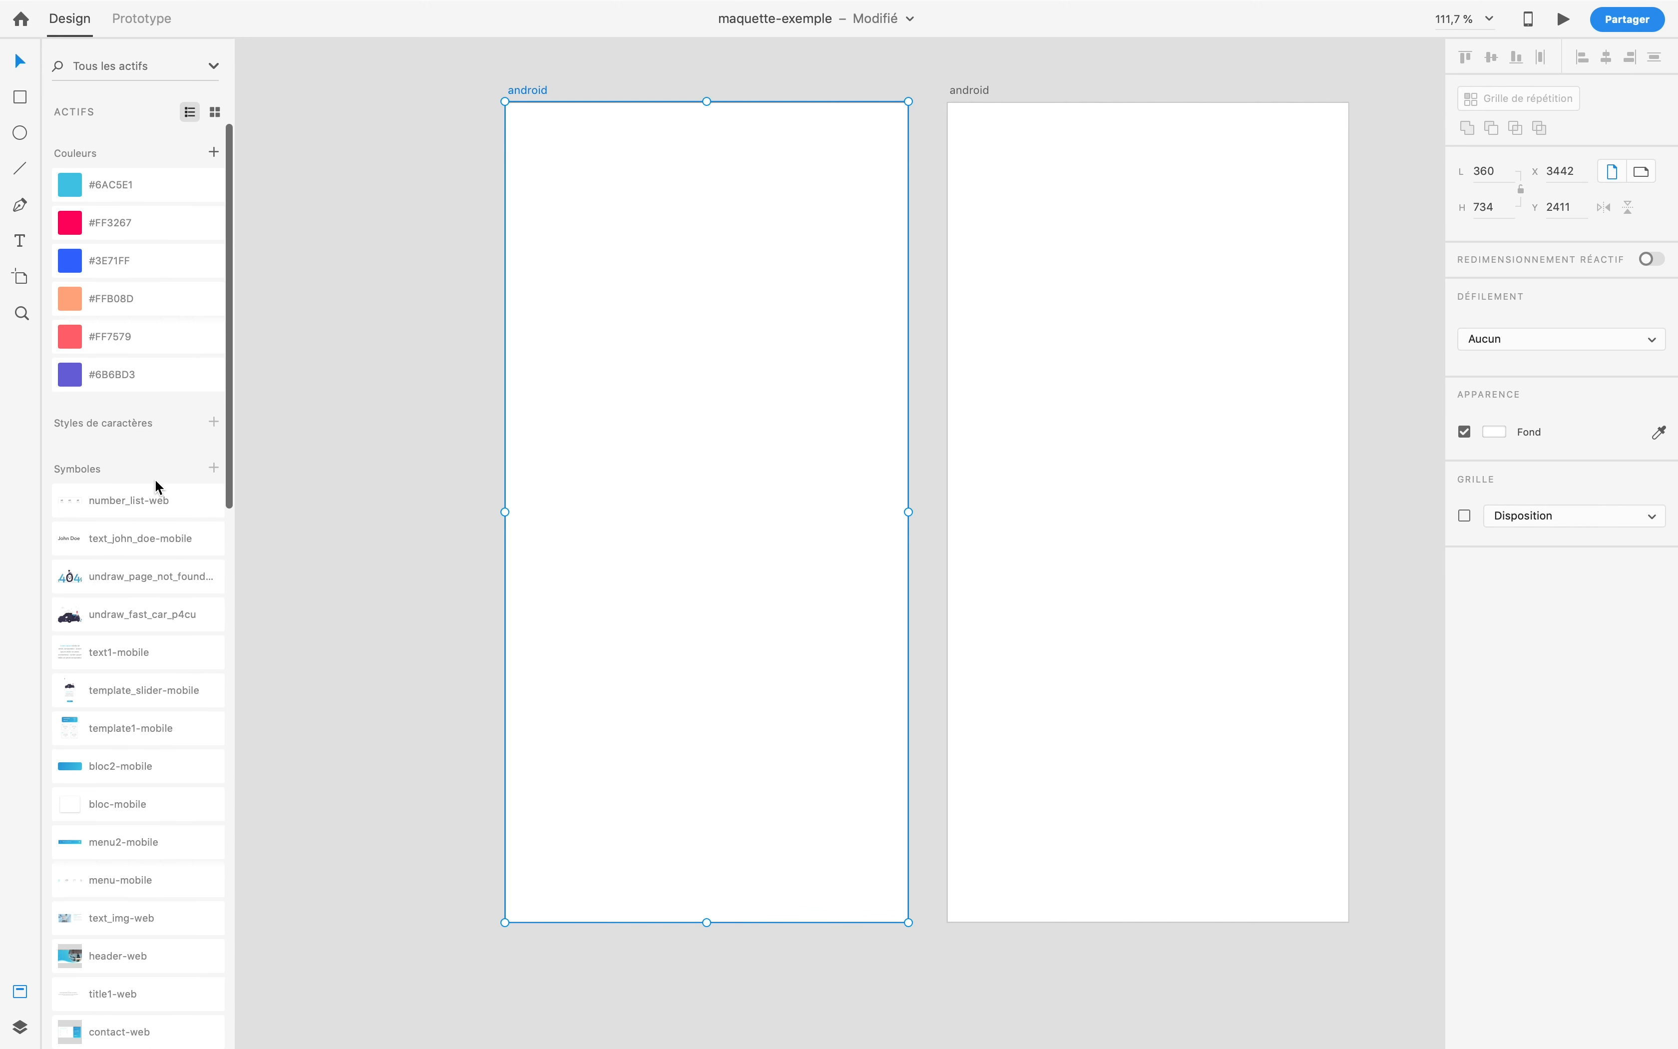
scroll(141, 509, "down", 6)
scroll(143, 509, "up", 6)
scroll(304, 570, "down", 3)
scroll(305, 569, "up", 3)
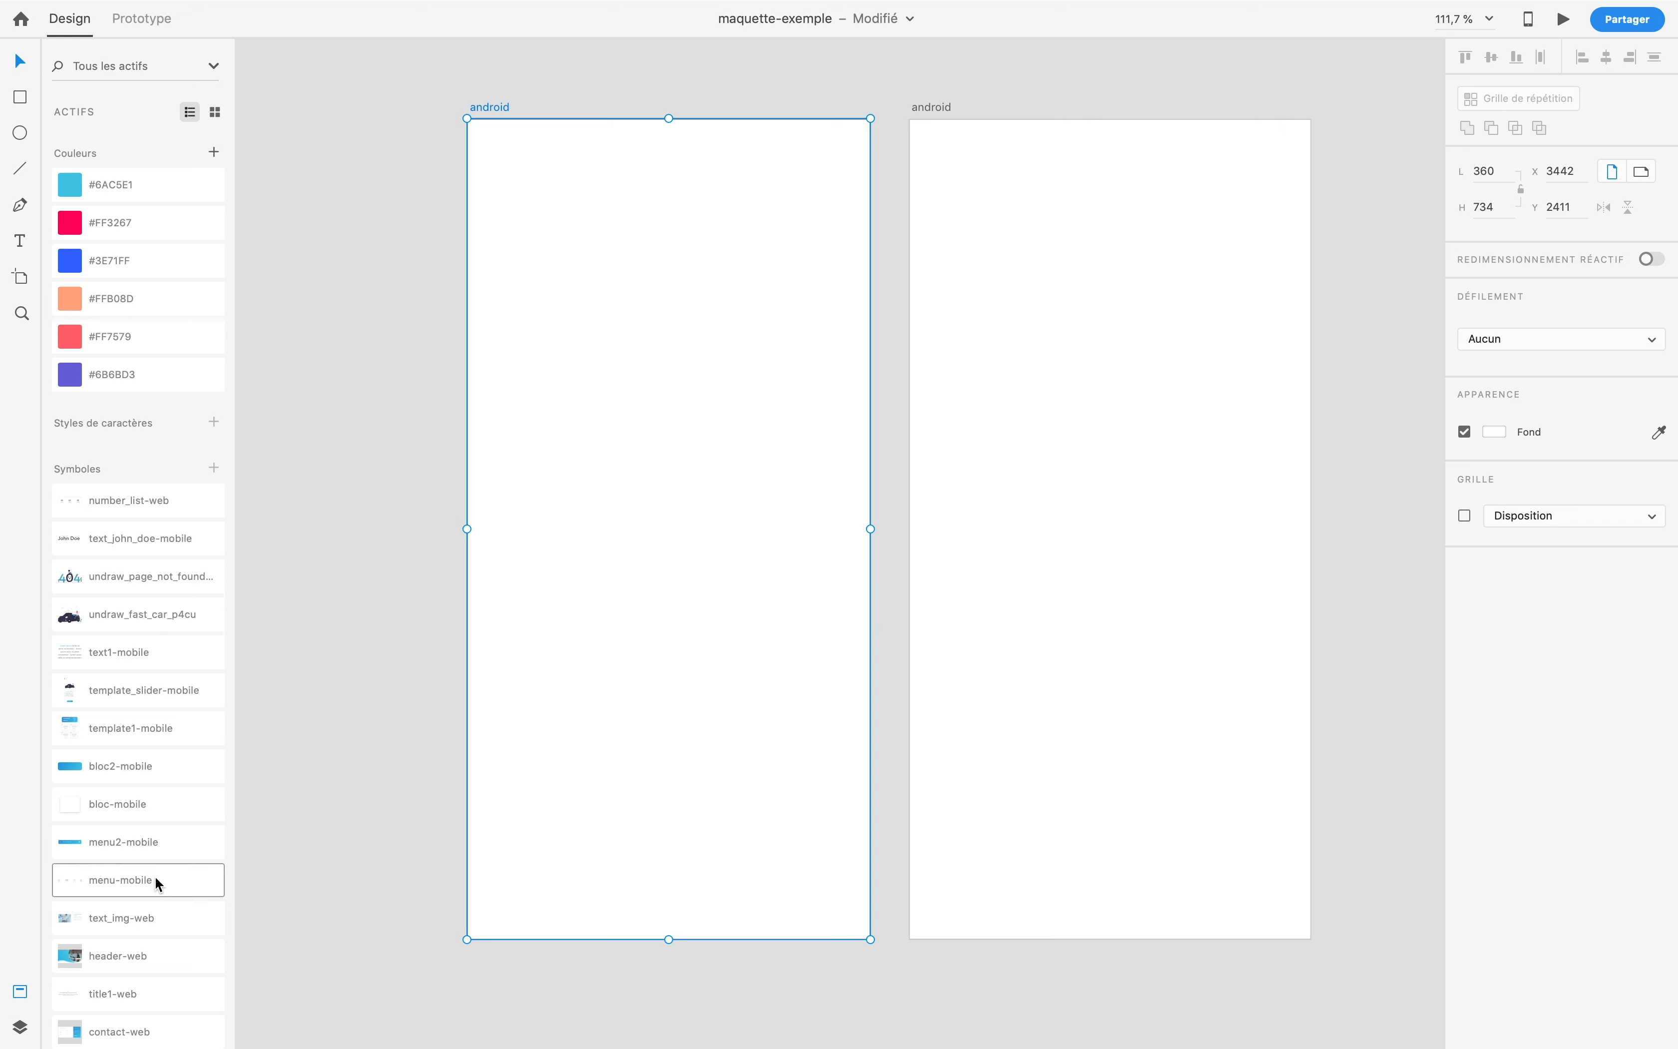
scroll(155, 876, "down", 15)
scroll(155, 876, "up", 4)
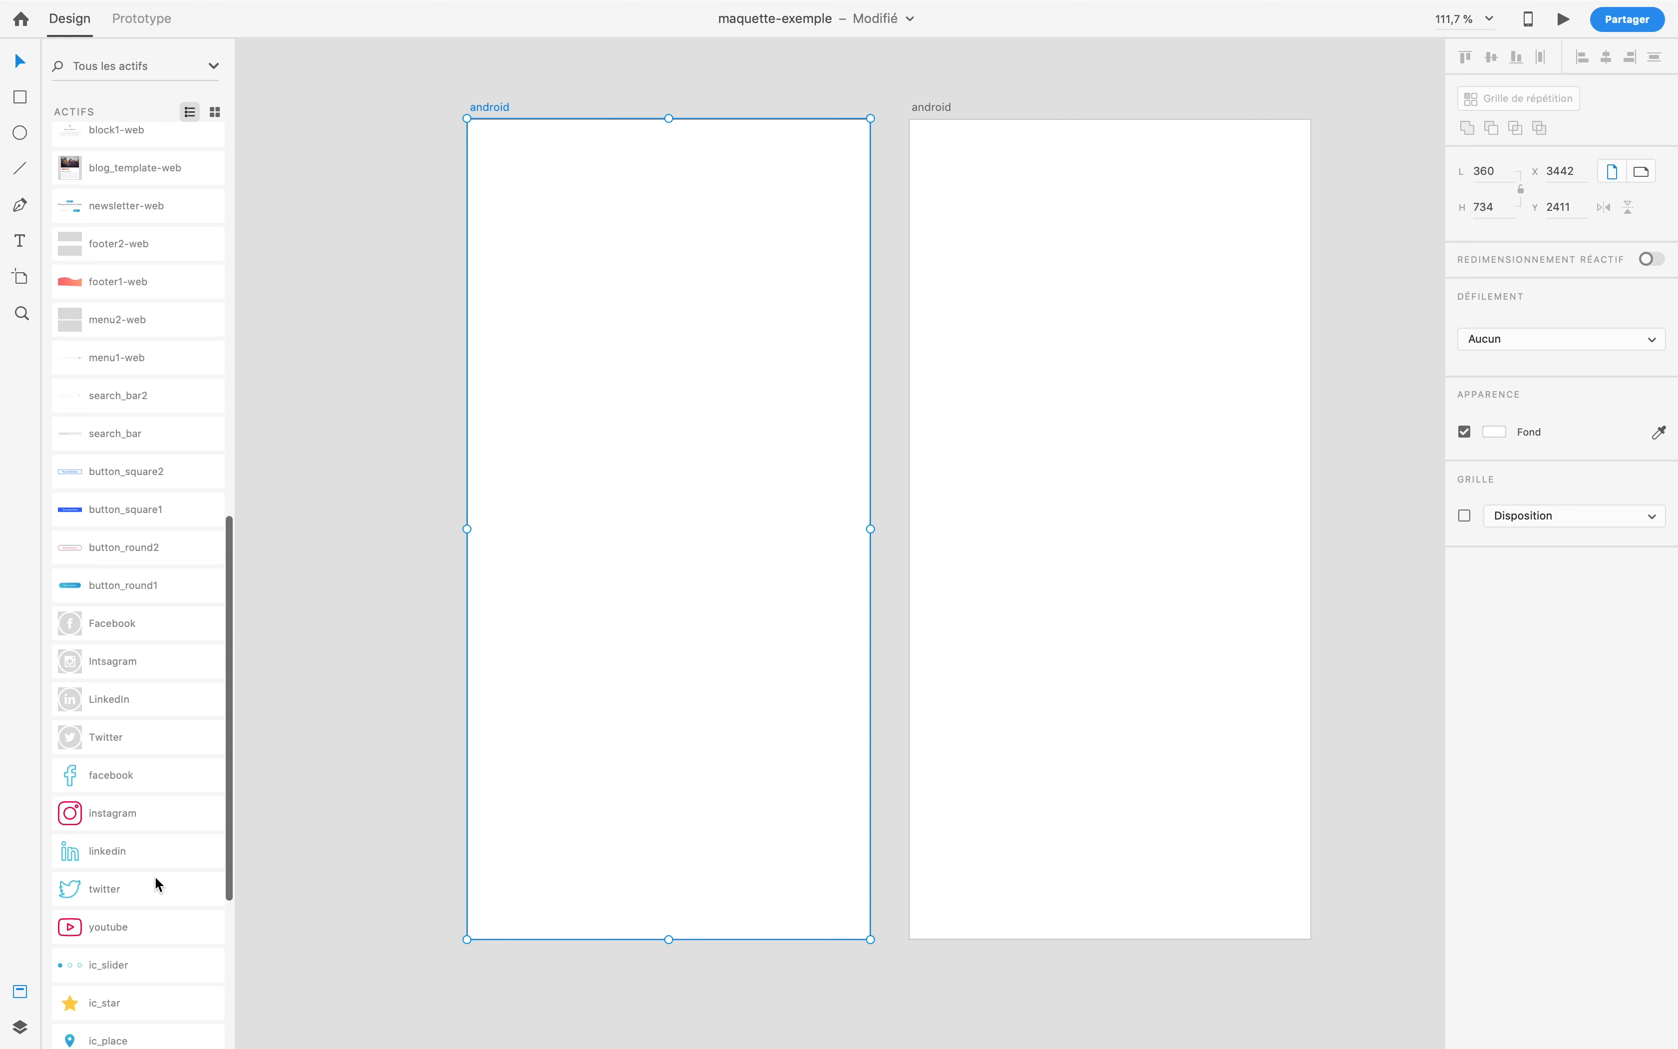
left_click(157, 597)
left_click_drag(128, 528, 693, 551)
left_click_drag(166, 488, 747, 421)
key("Delete")
left_click(695, 559)
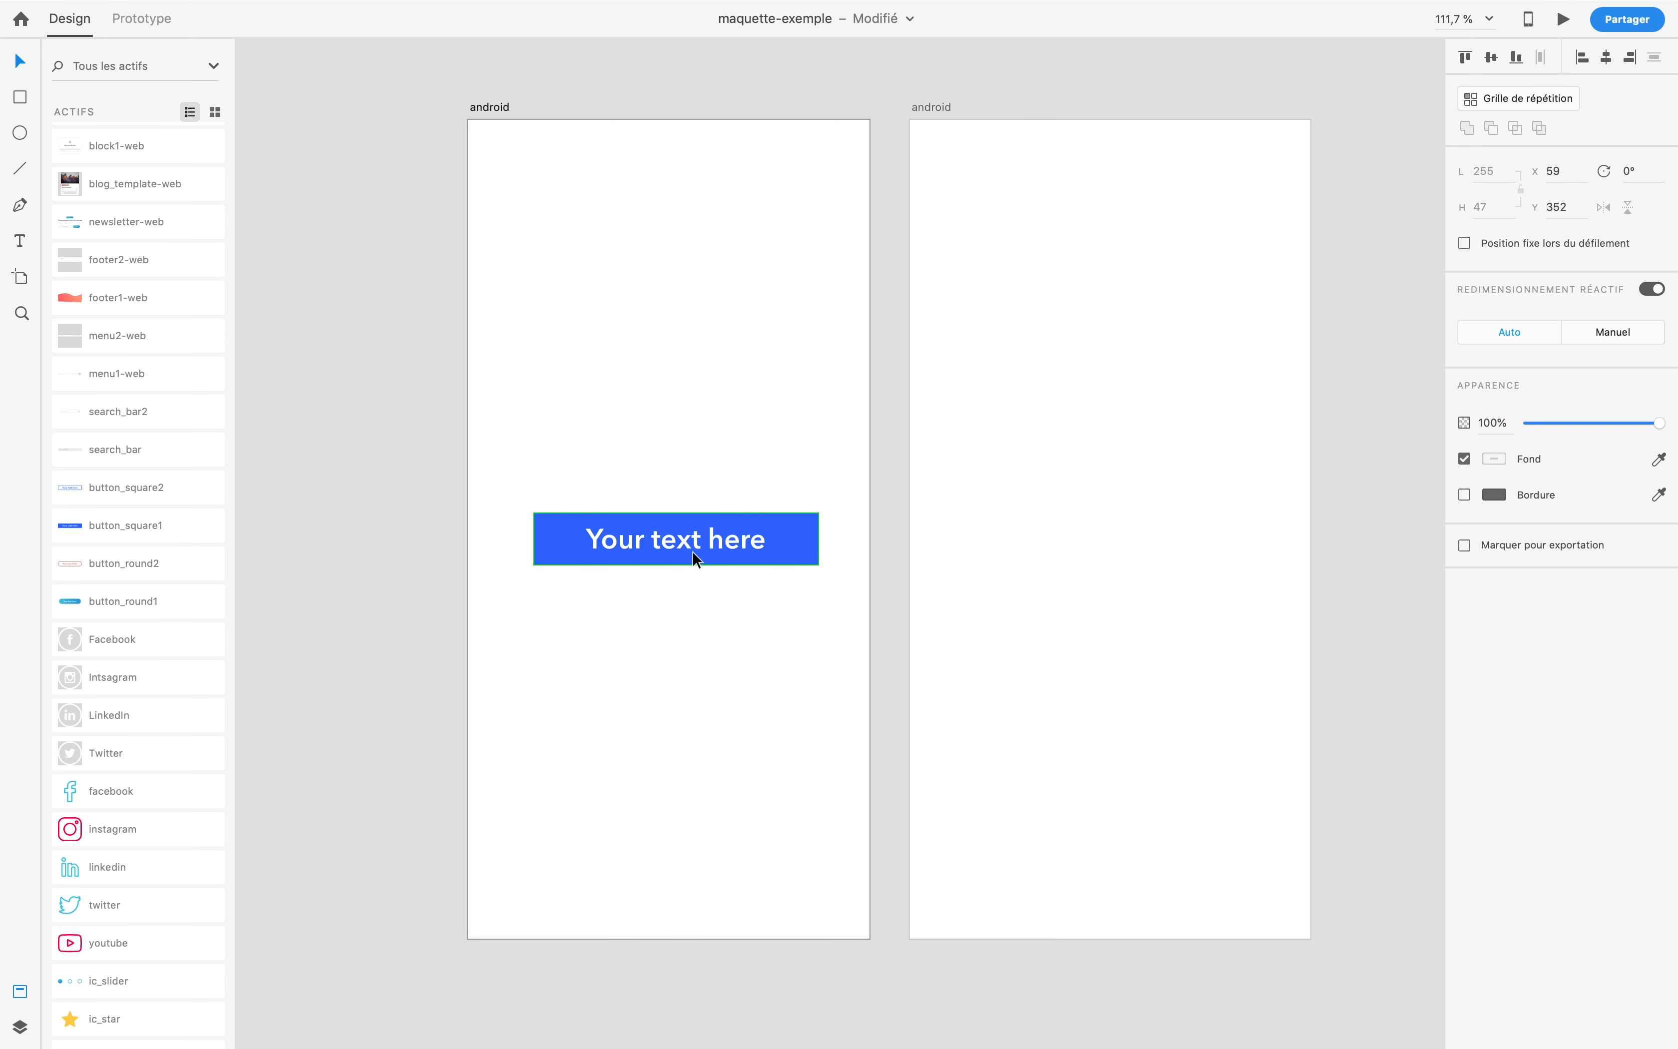
double_click(688, 530)
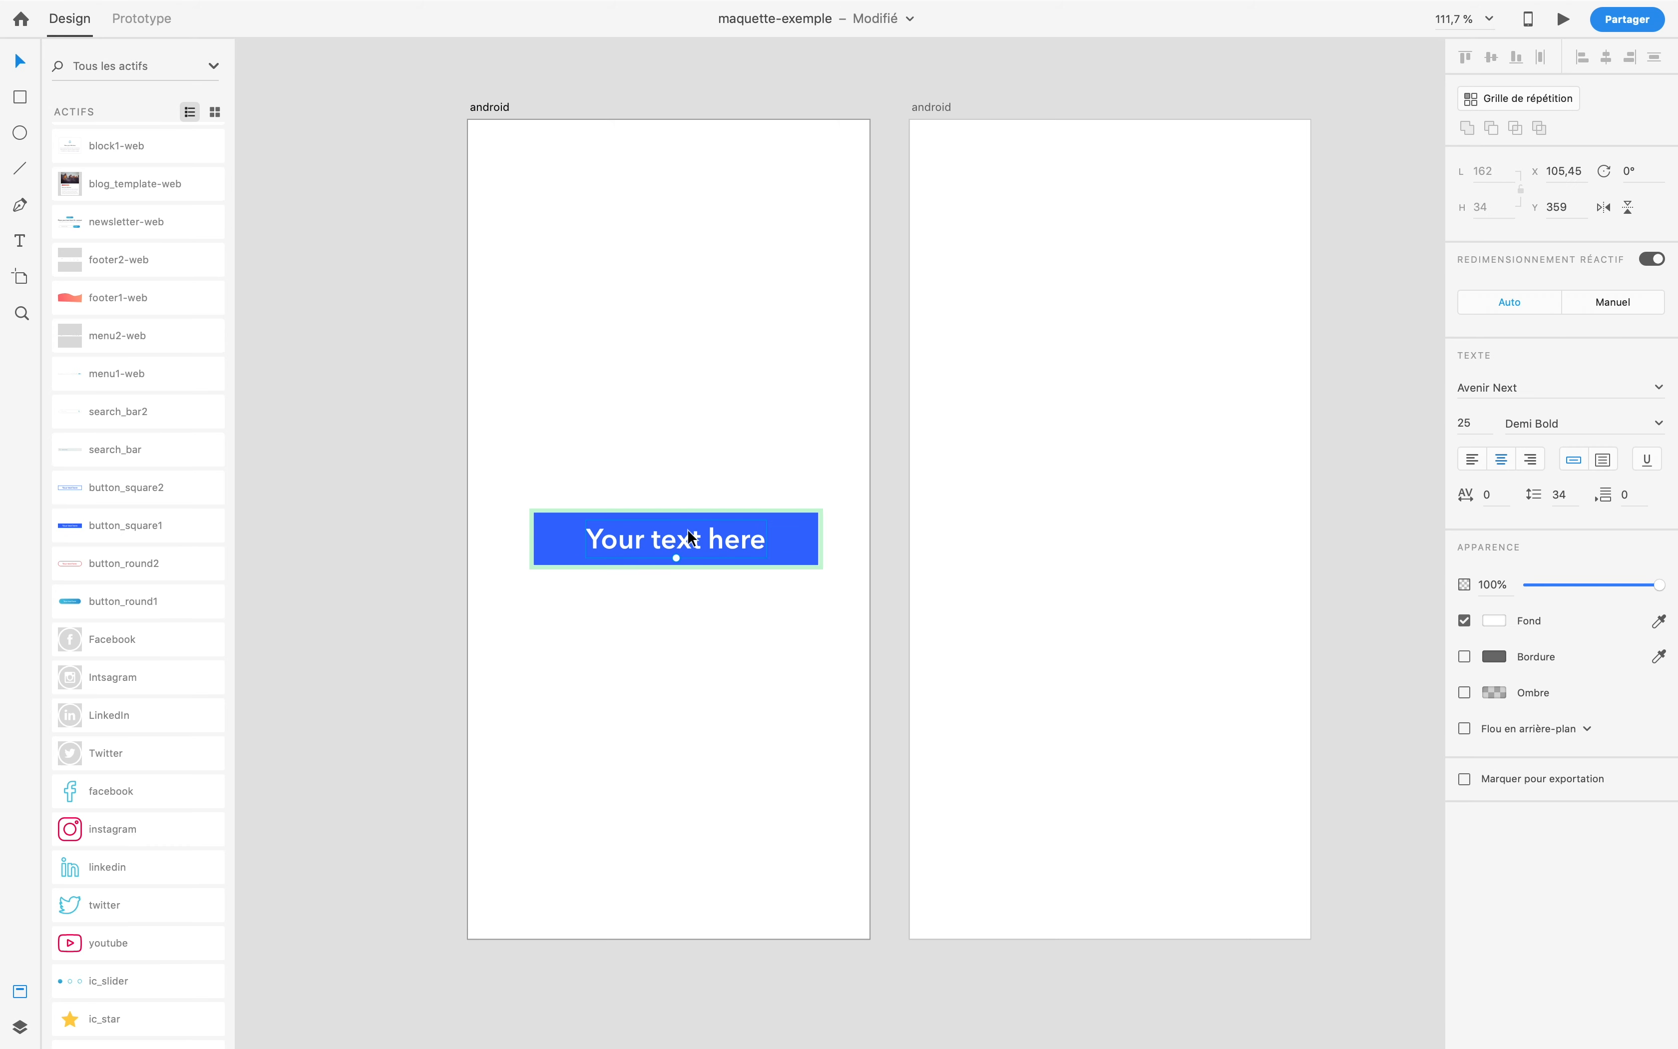
double_click(688, 530)
key("Escape")
double_click(562, 526)
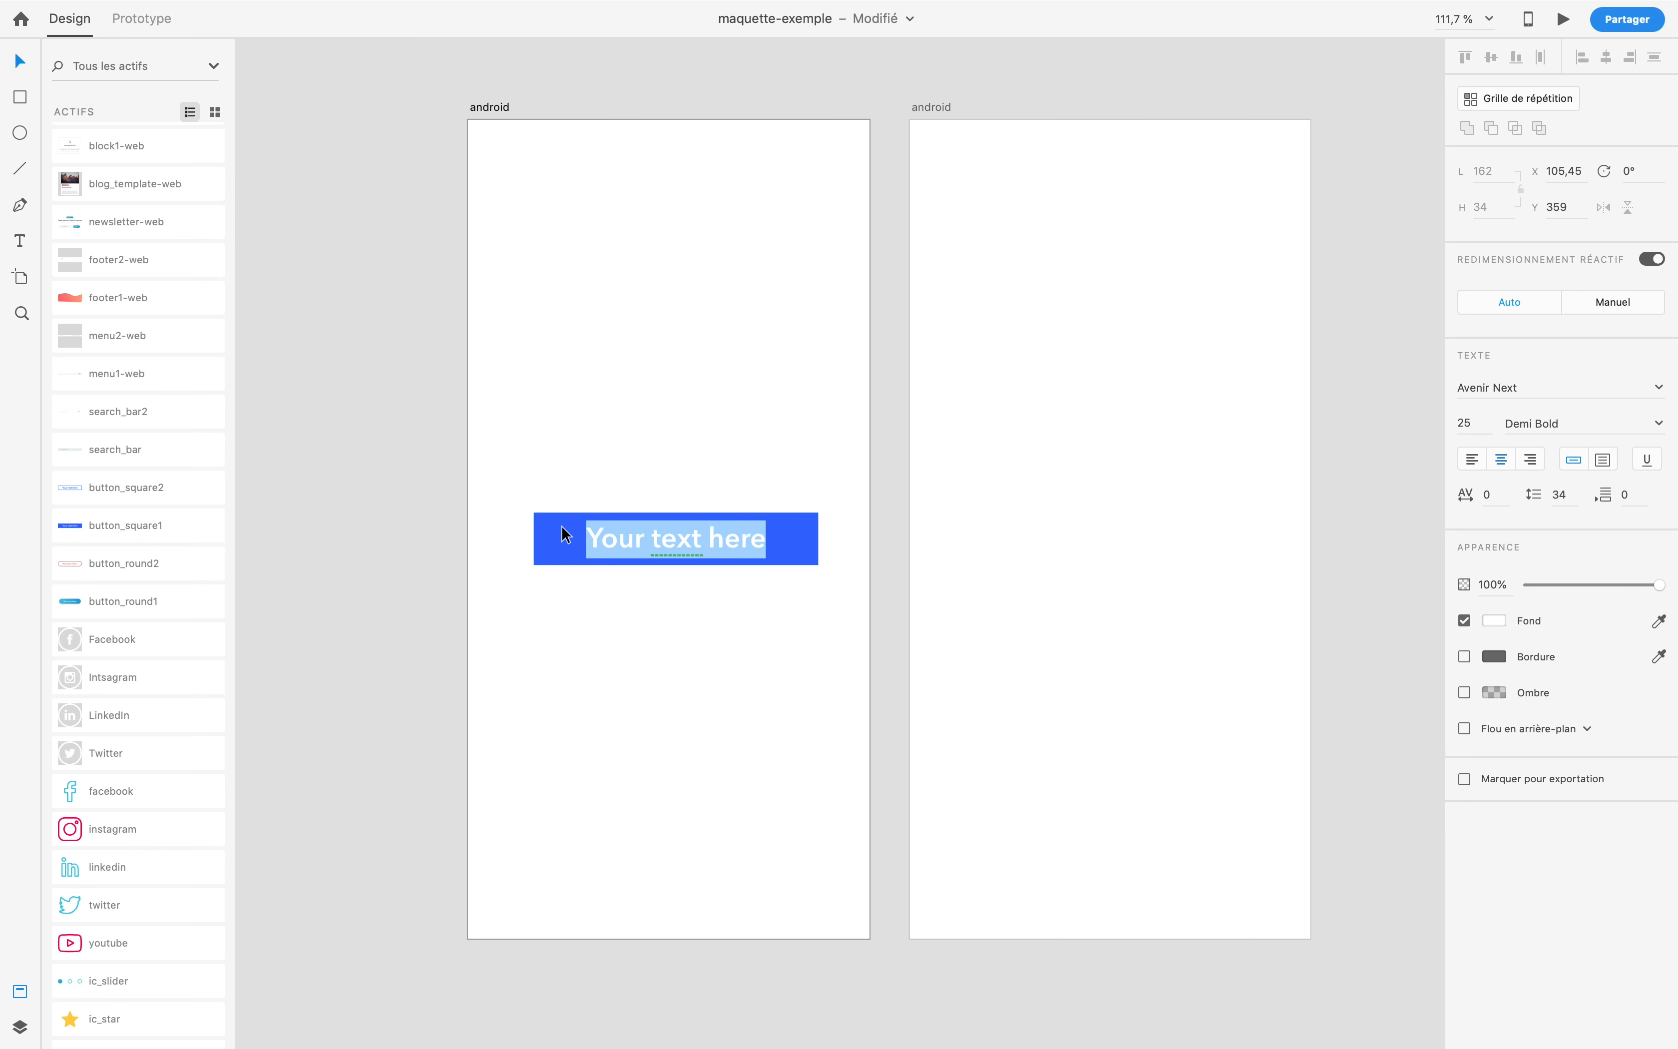
double_click(562, 526)
key("Delete")
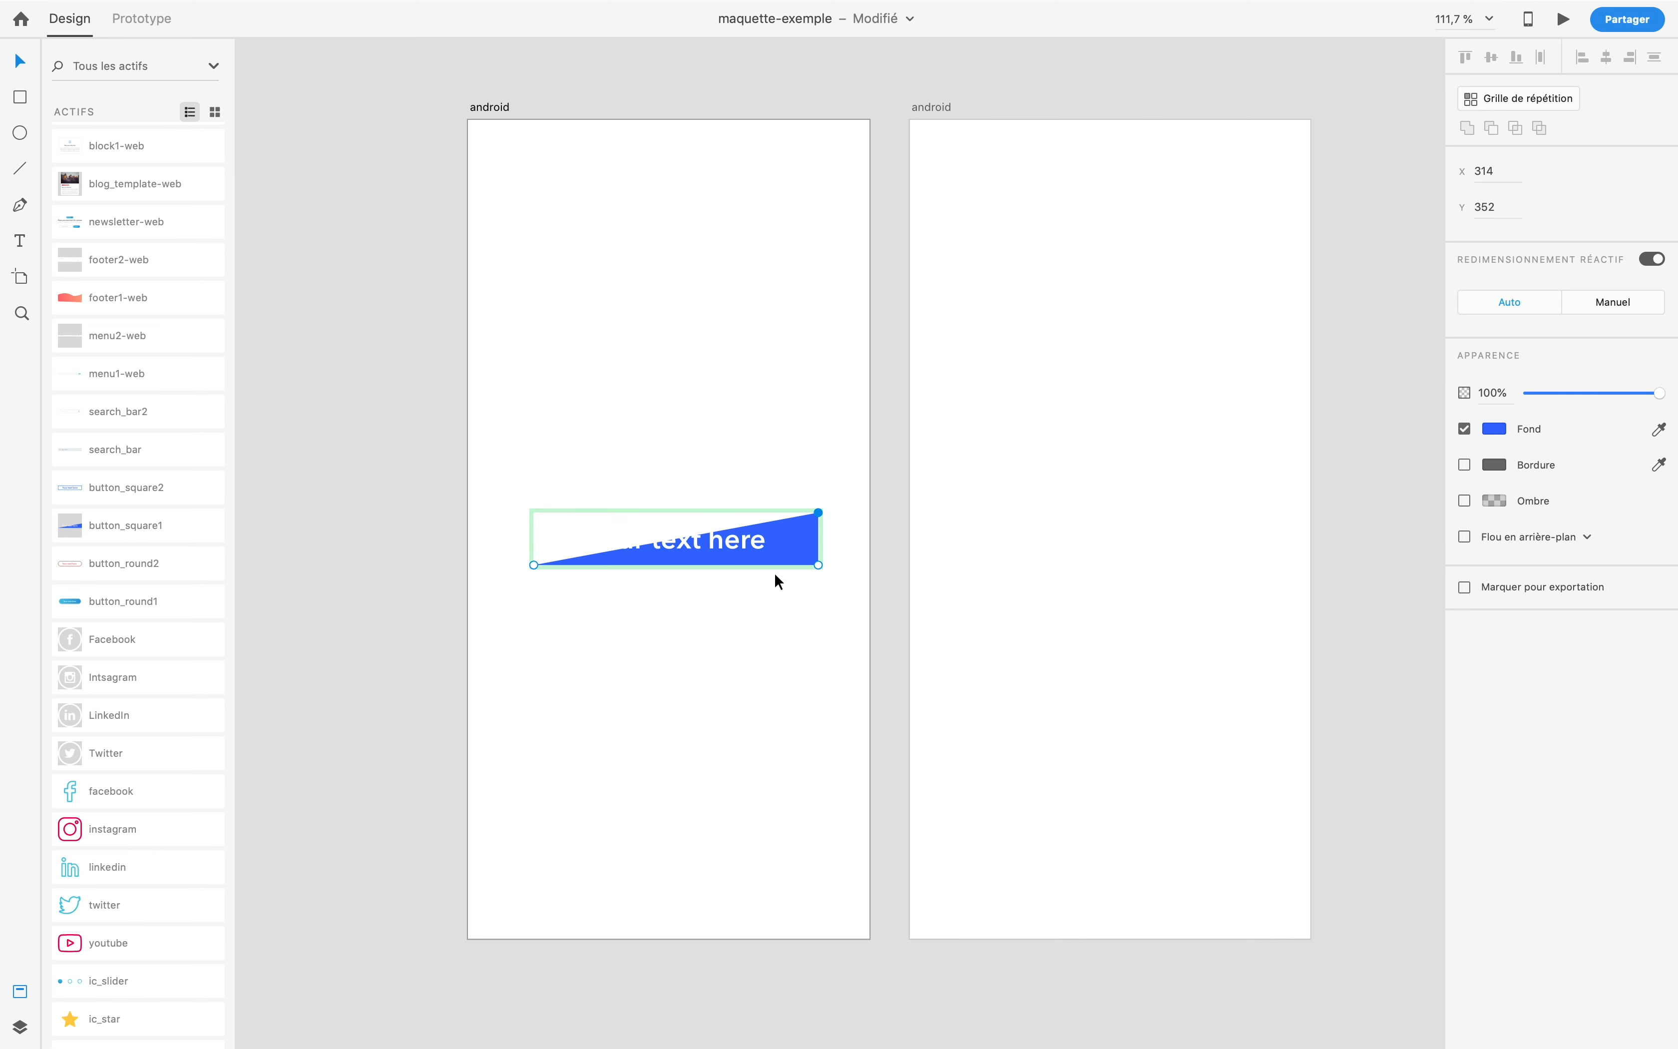
key("Delete")
key("Delete")
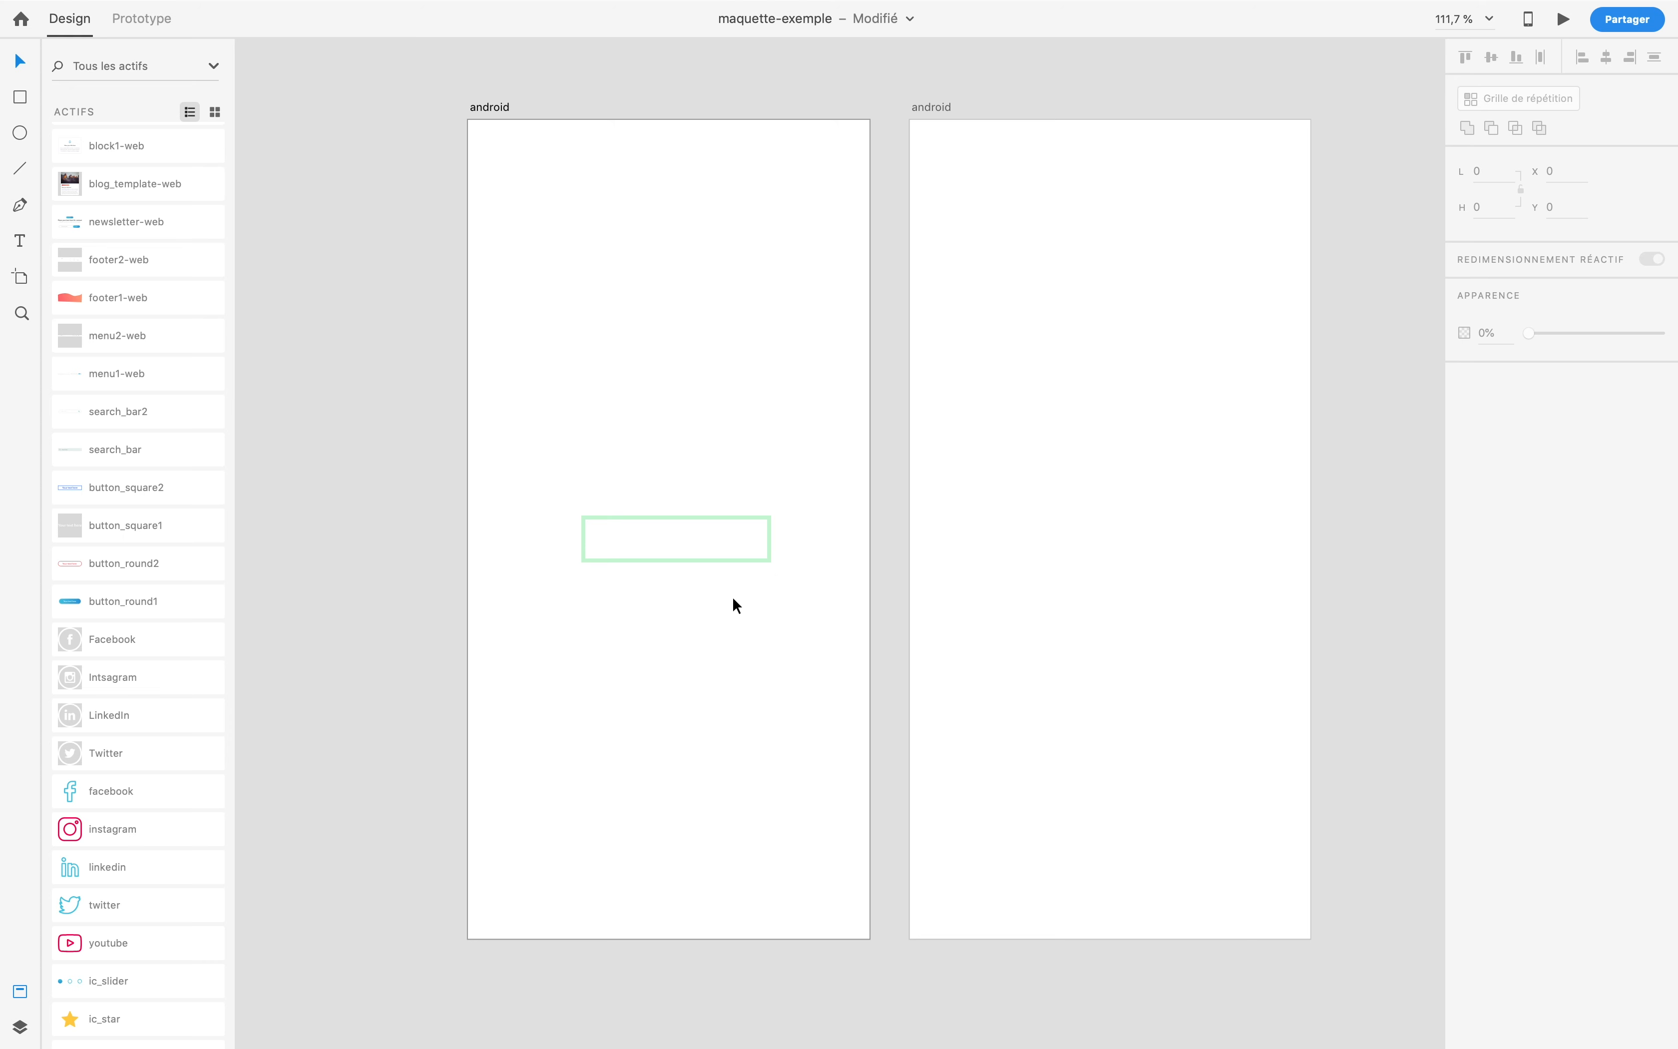
Step: Place the button_round1 symbol near the bottom of the first android artboard and label it "Next"
left_click_drag(139, 601, 687, 880)
double_click(672, 899)
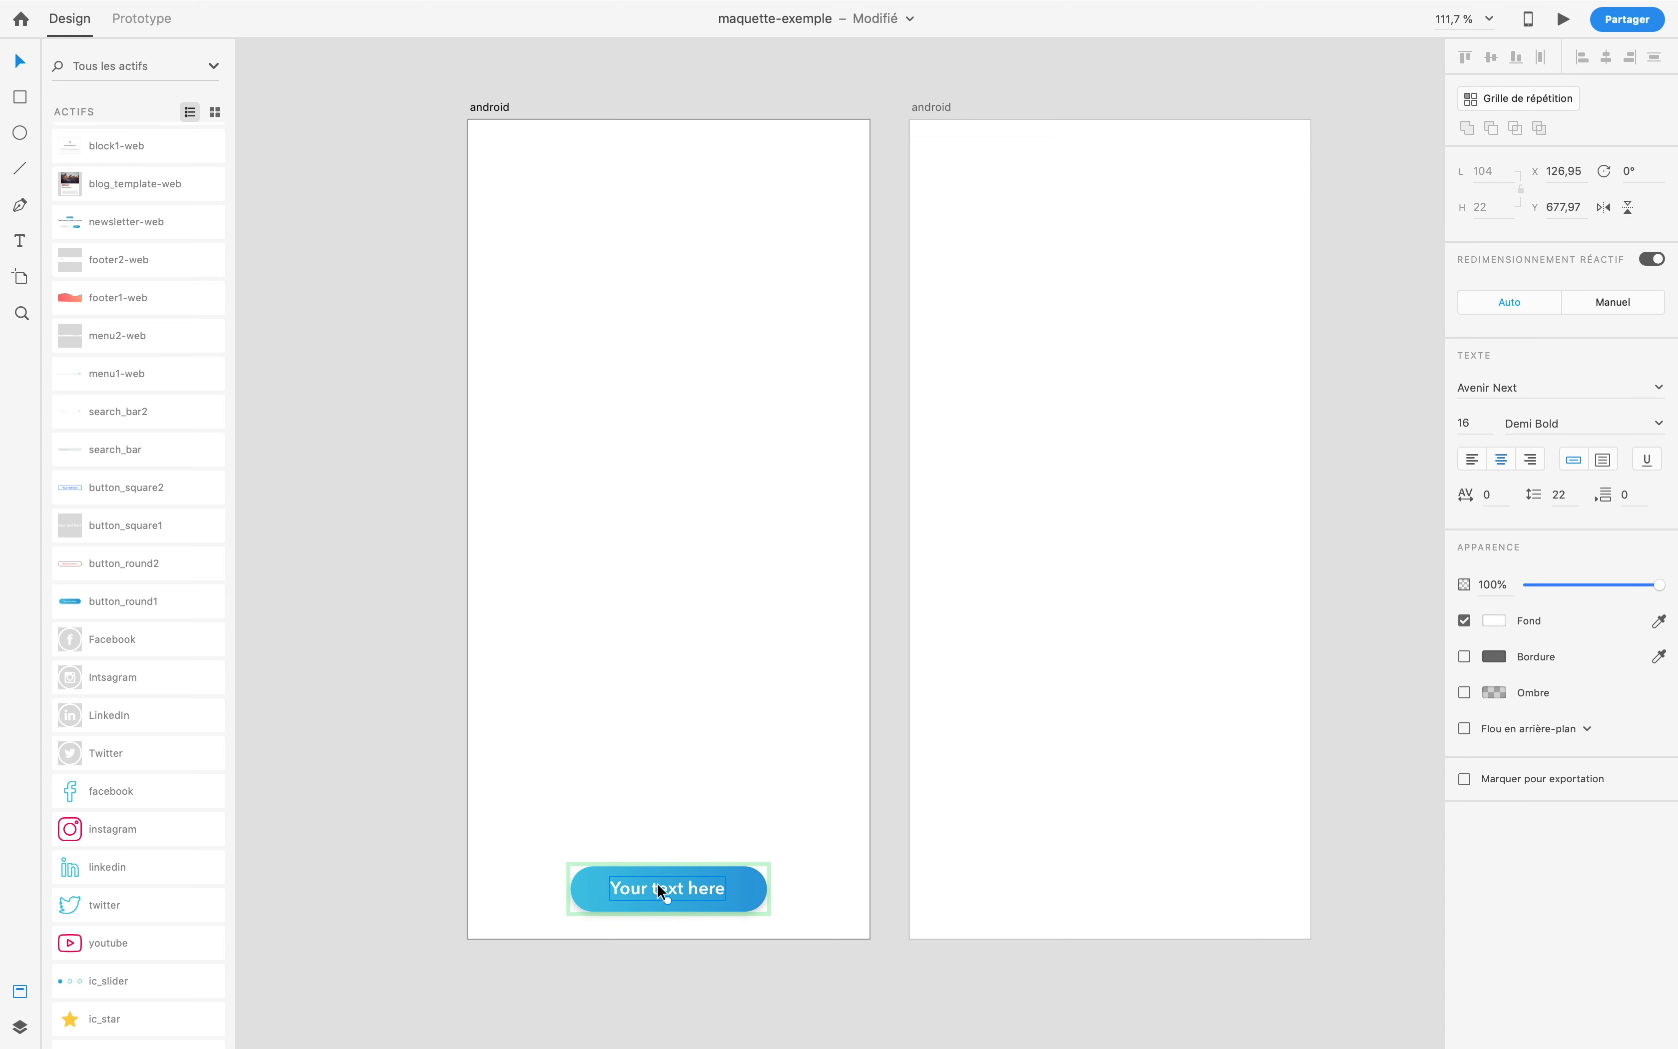
double_click(662, 892)
type("Next")
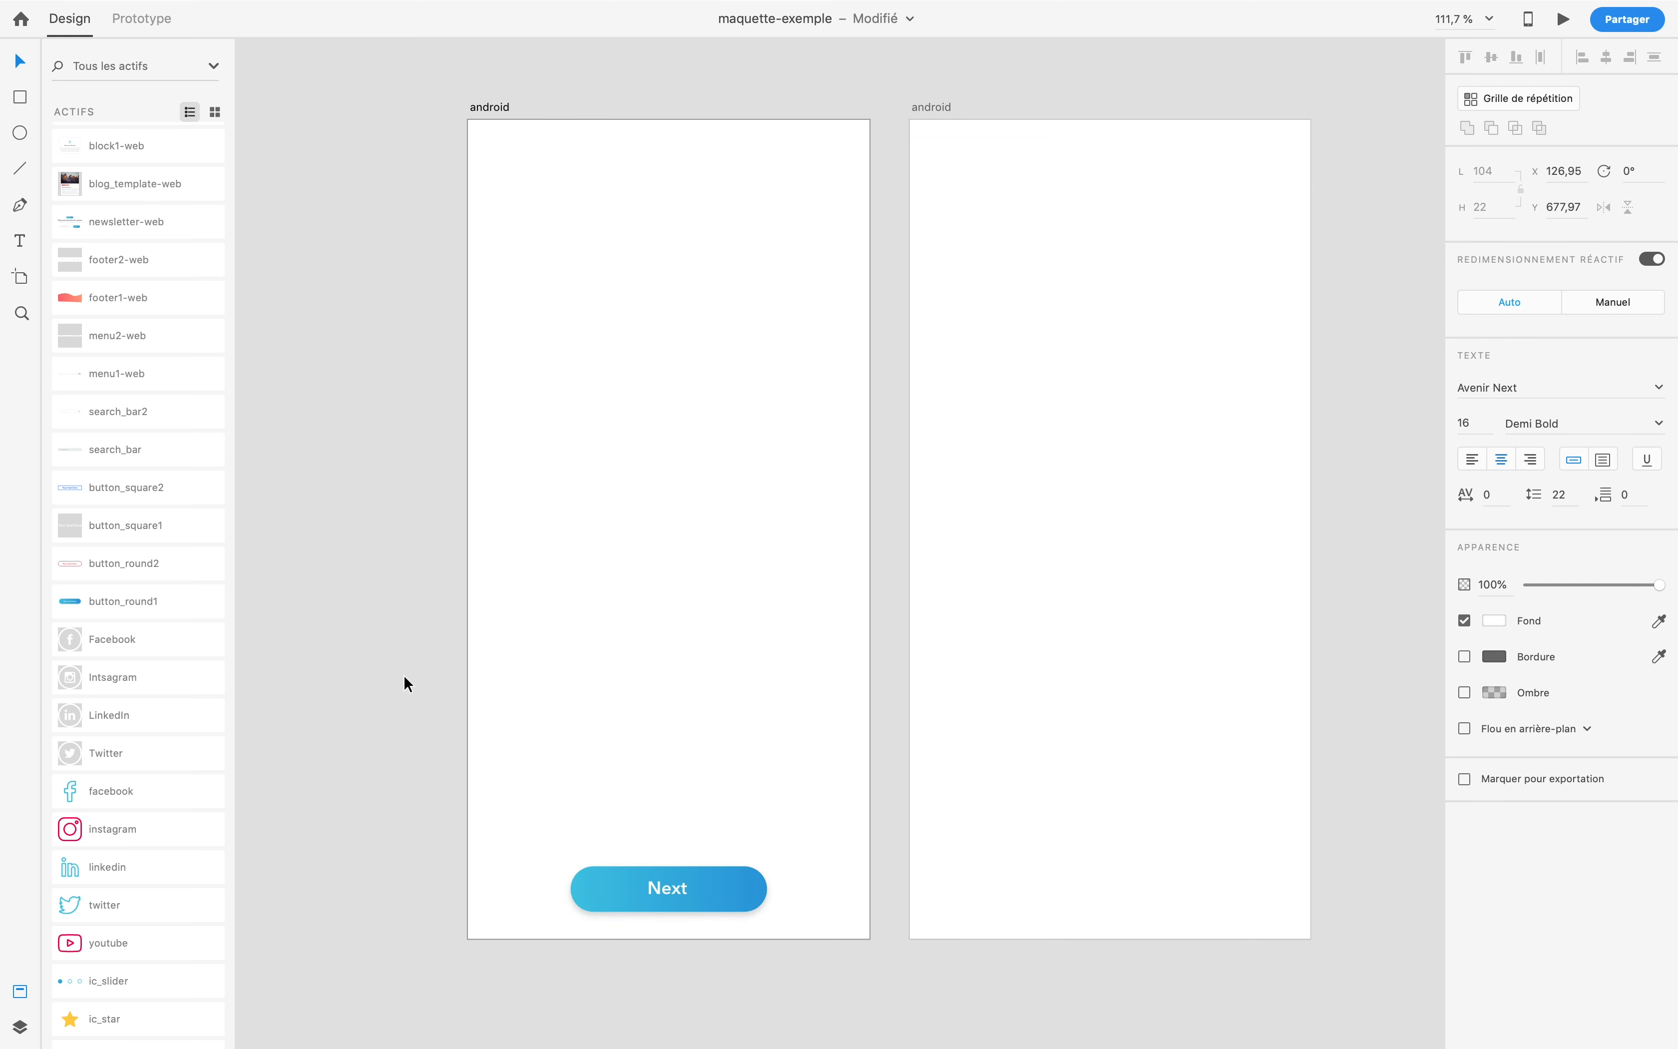
key("Escape")
Step: Place the ic_slider symbol centred just above the Next button on the first android artboard
scroll(122, 721, "down", 5)
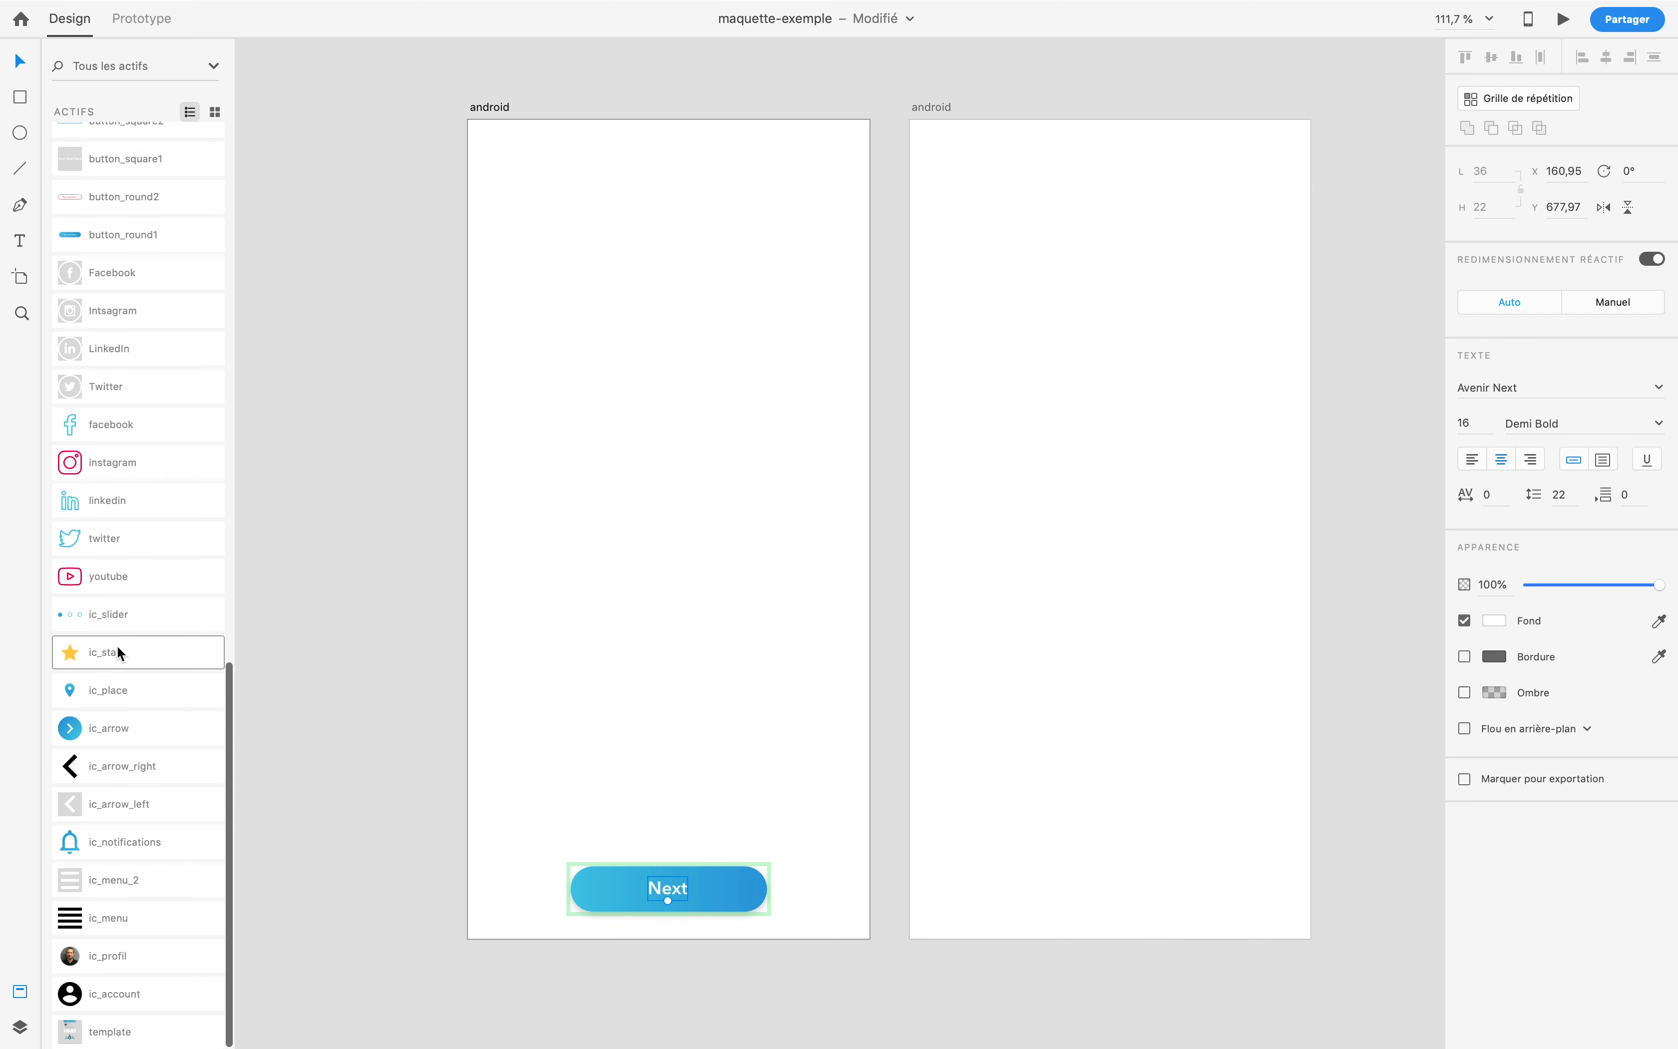
left_click_drag(118, 614, 632, 766)
scroll(677, 835, "up", 5)
left_click(721, 624)
scroll(721, 630, "down", 5)
scroll(722, 630, "up", 3)
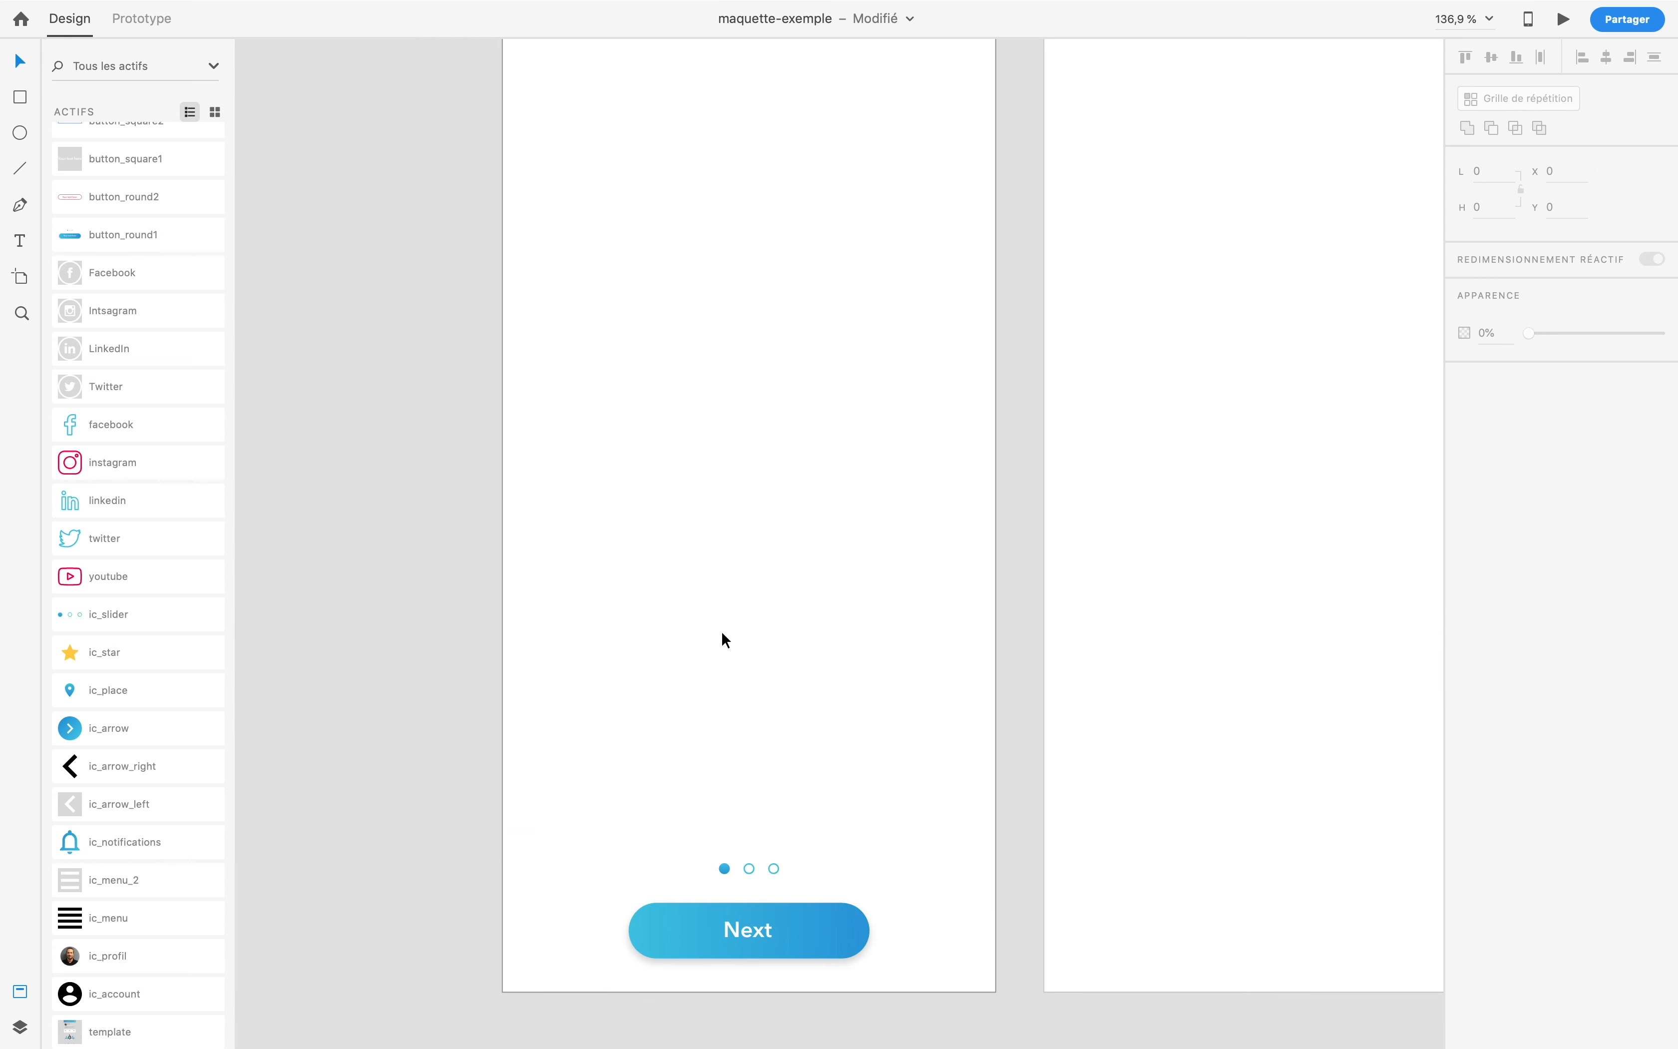
Step: Place the text1-mobile symbol centred in the middle of the first android artboard, above the slider dots
scroll(724, 633, "down", 3)
scroll(166, 524, "up", 15)
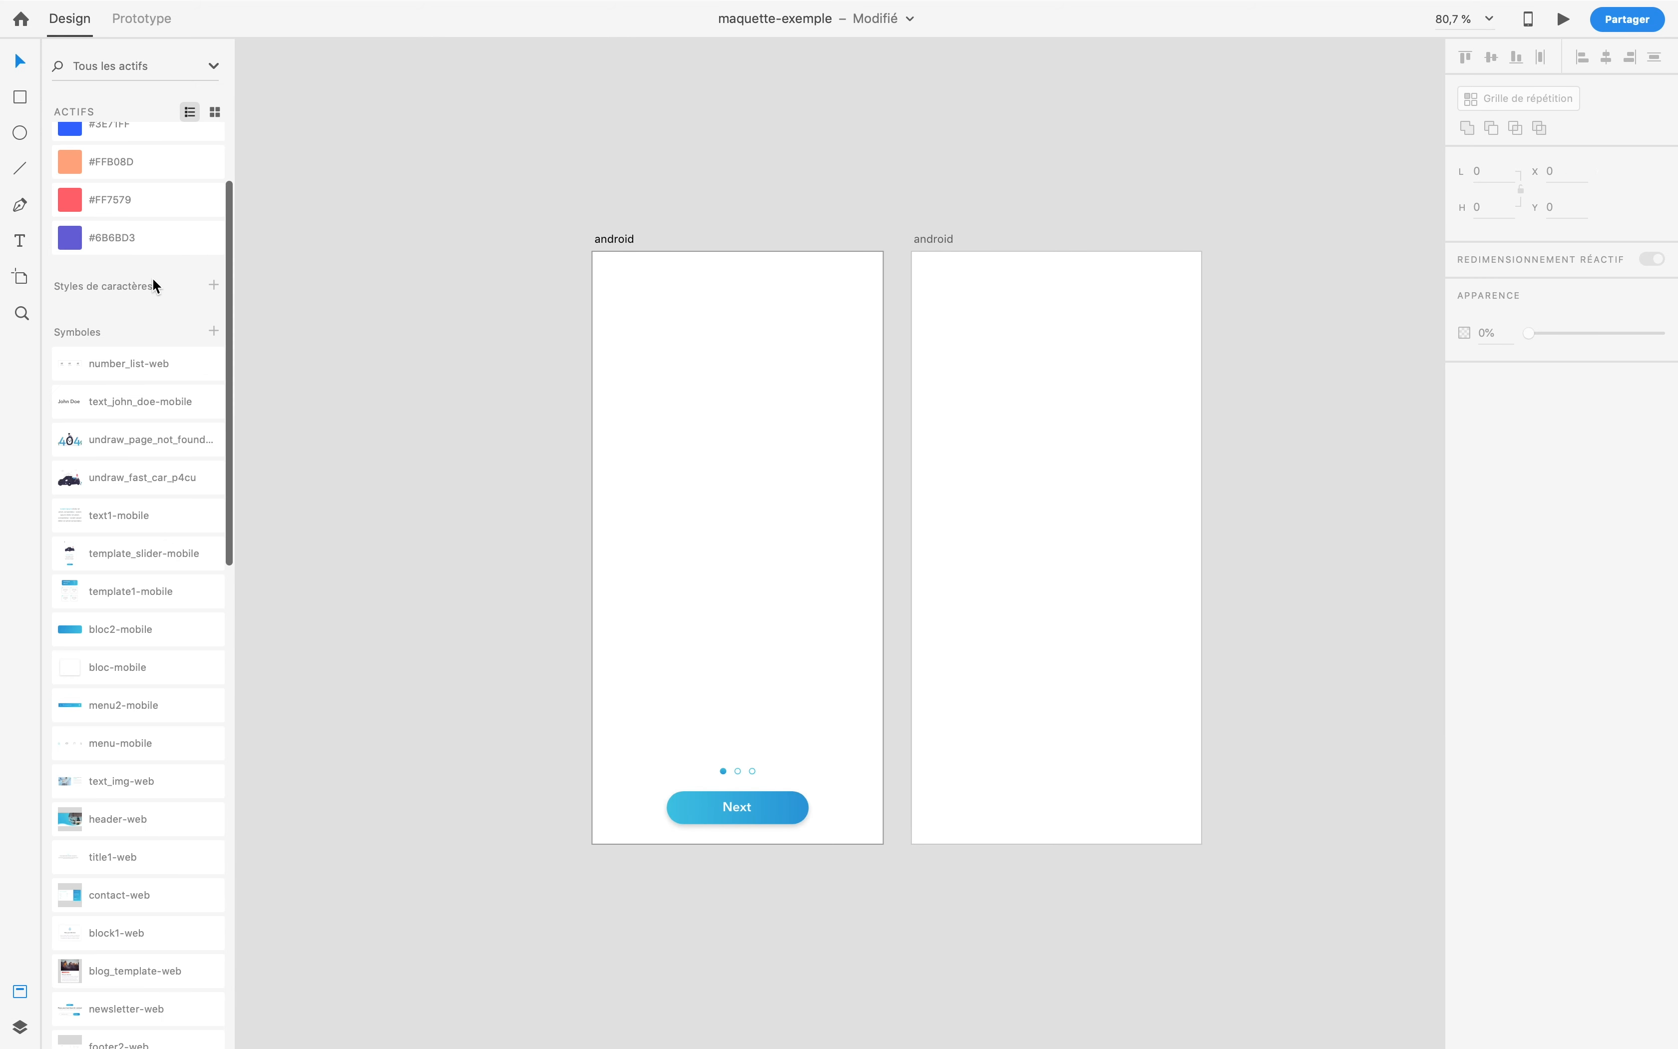
scroll(152, 277, "down", 2)
left_click_drag(137, 433, 743, 569)
left_click(456, 517)
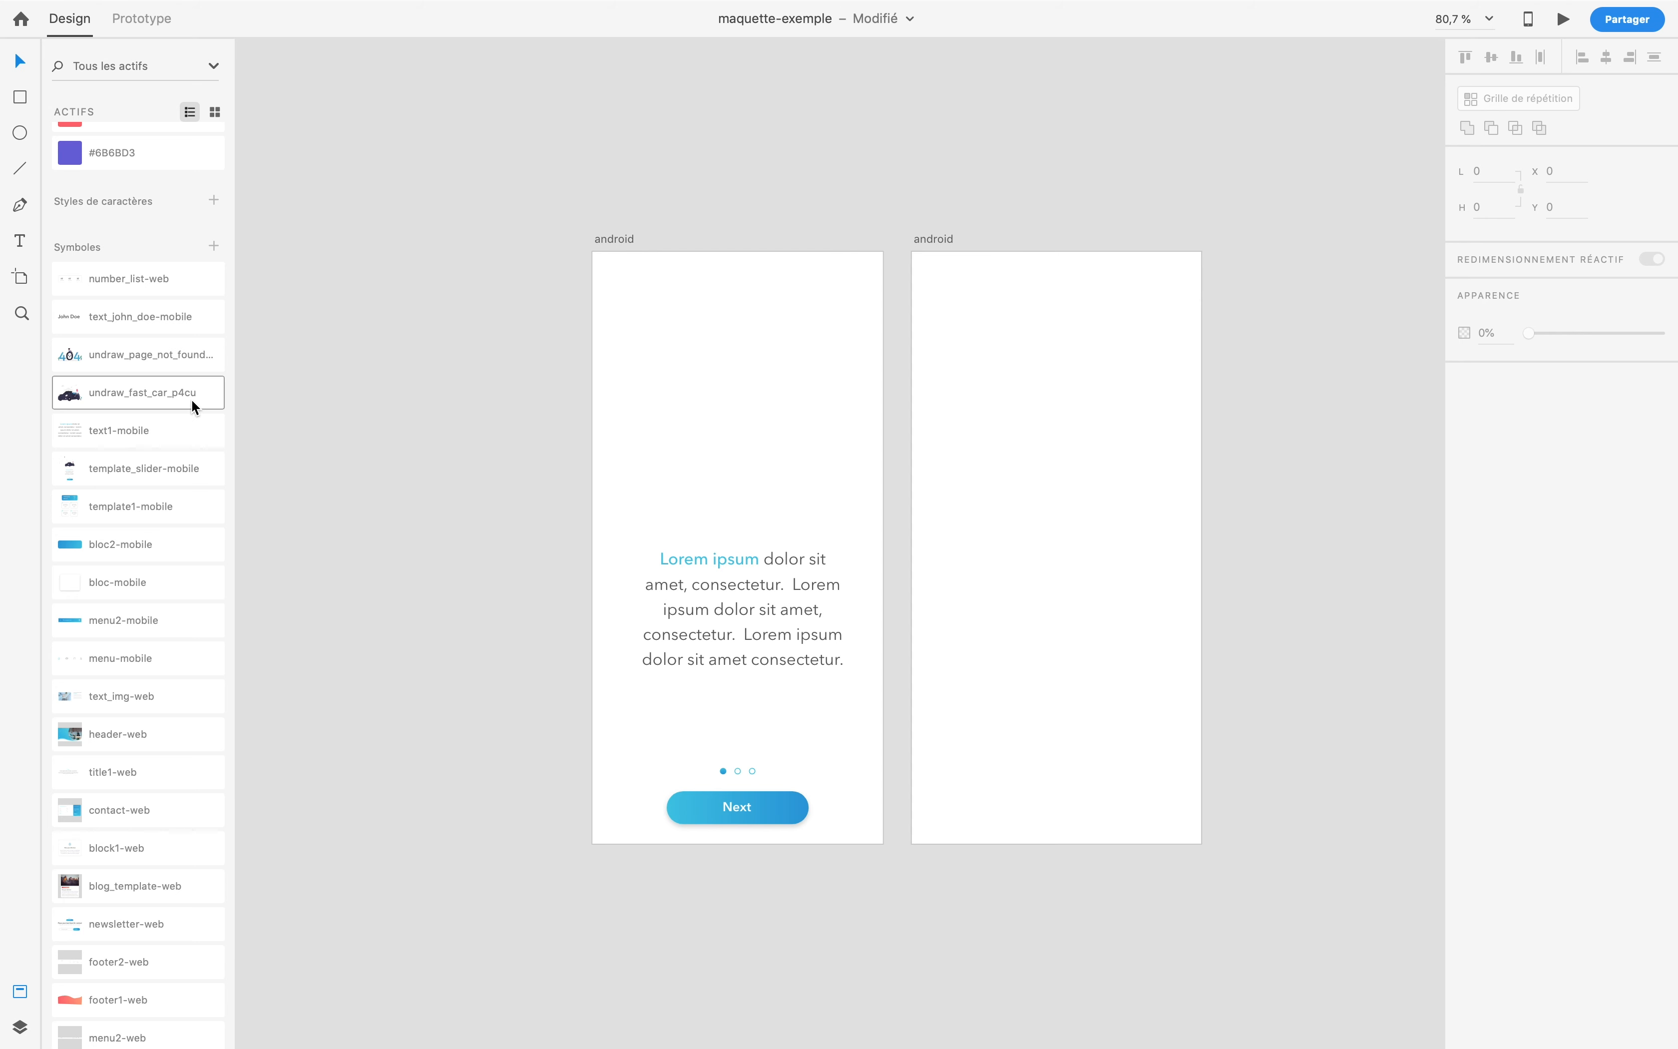
Step: Place the undraw_fast_car_p4cu symbol above the text at about X 38, Y 131, and lower the text block to Y 387
left_click_drag(191, 399, 767, 441)
left_click(770, 560)
left_click_drag(769, 560, 770, 577)
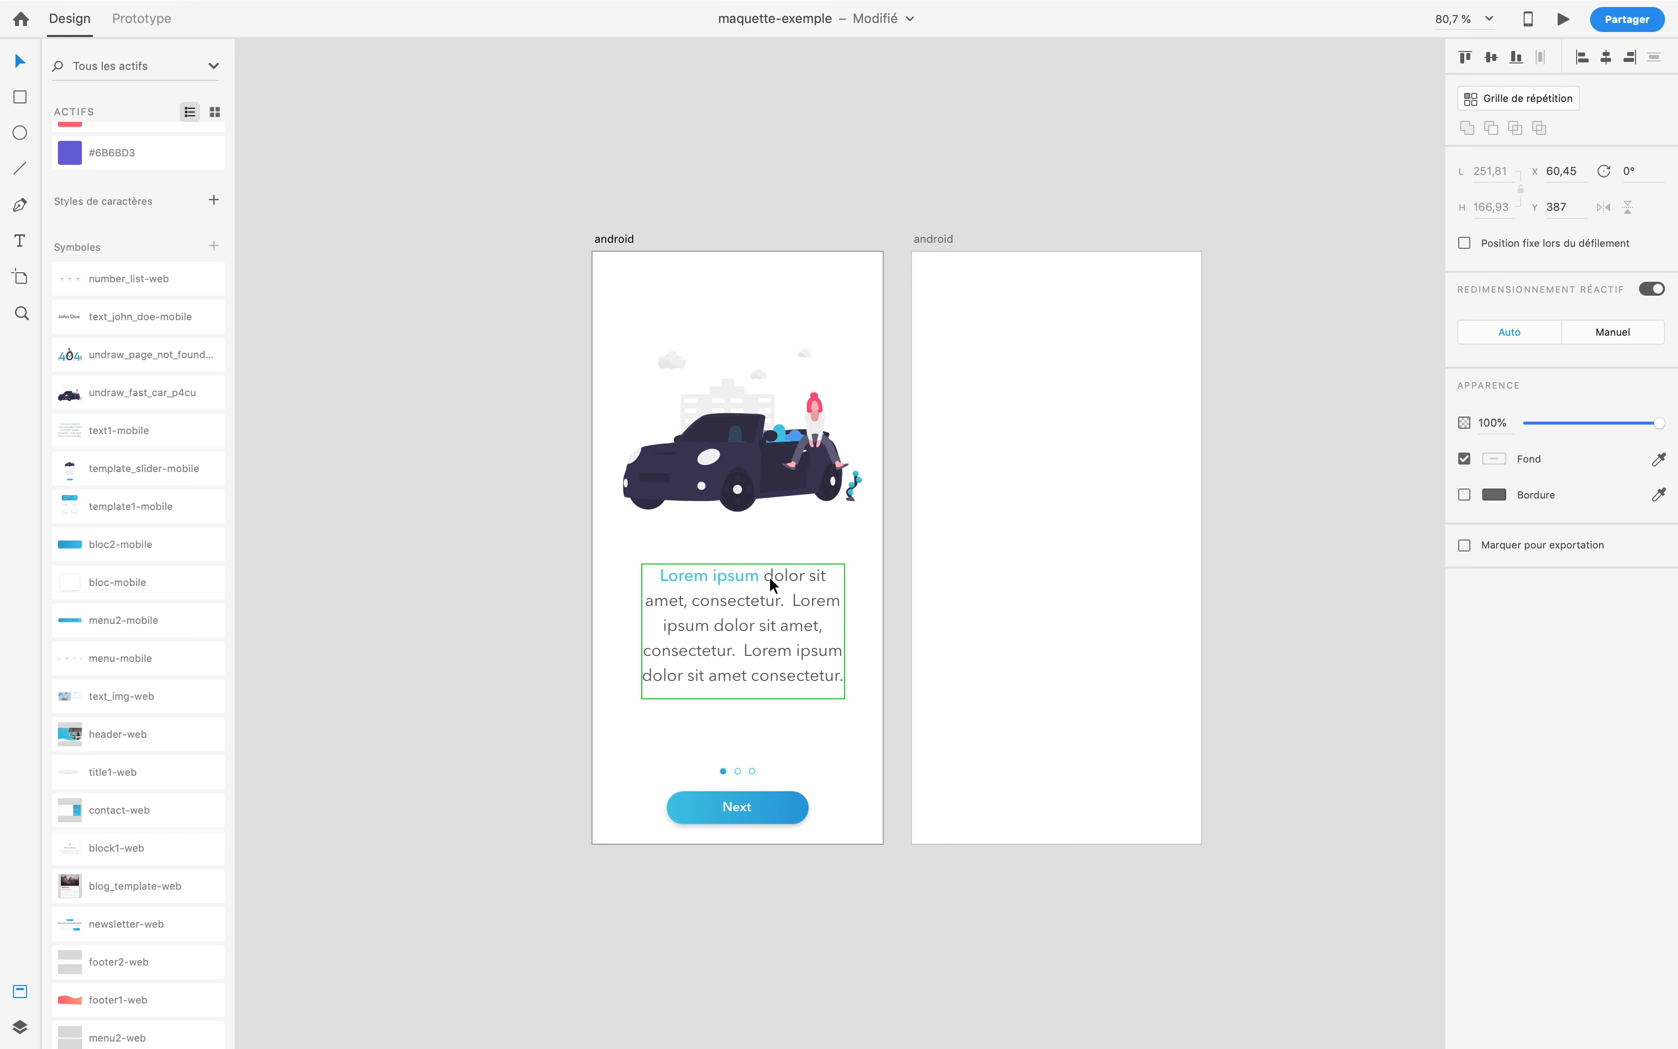
left_click_drag(777, 435, 776, 444)
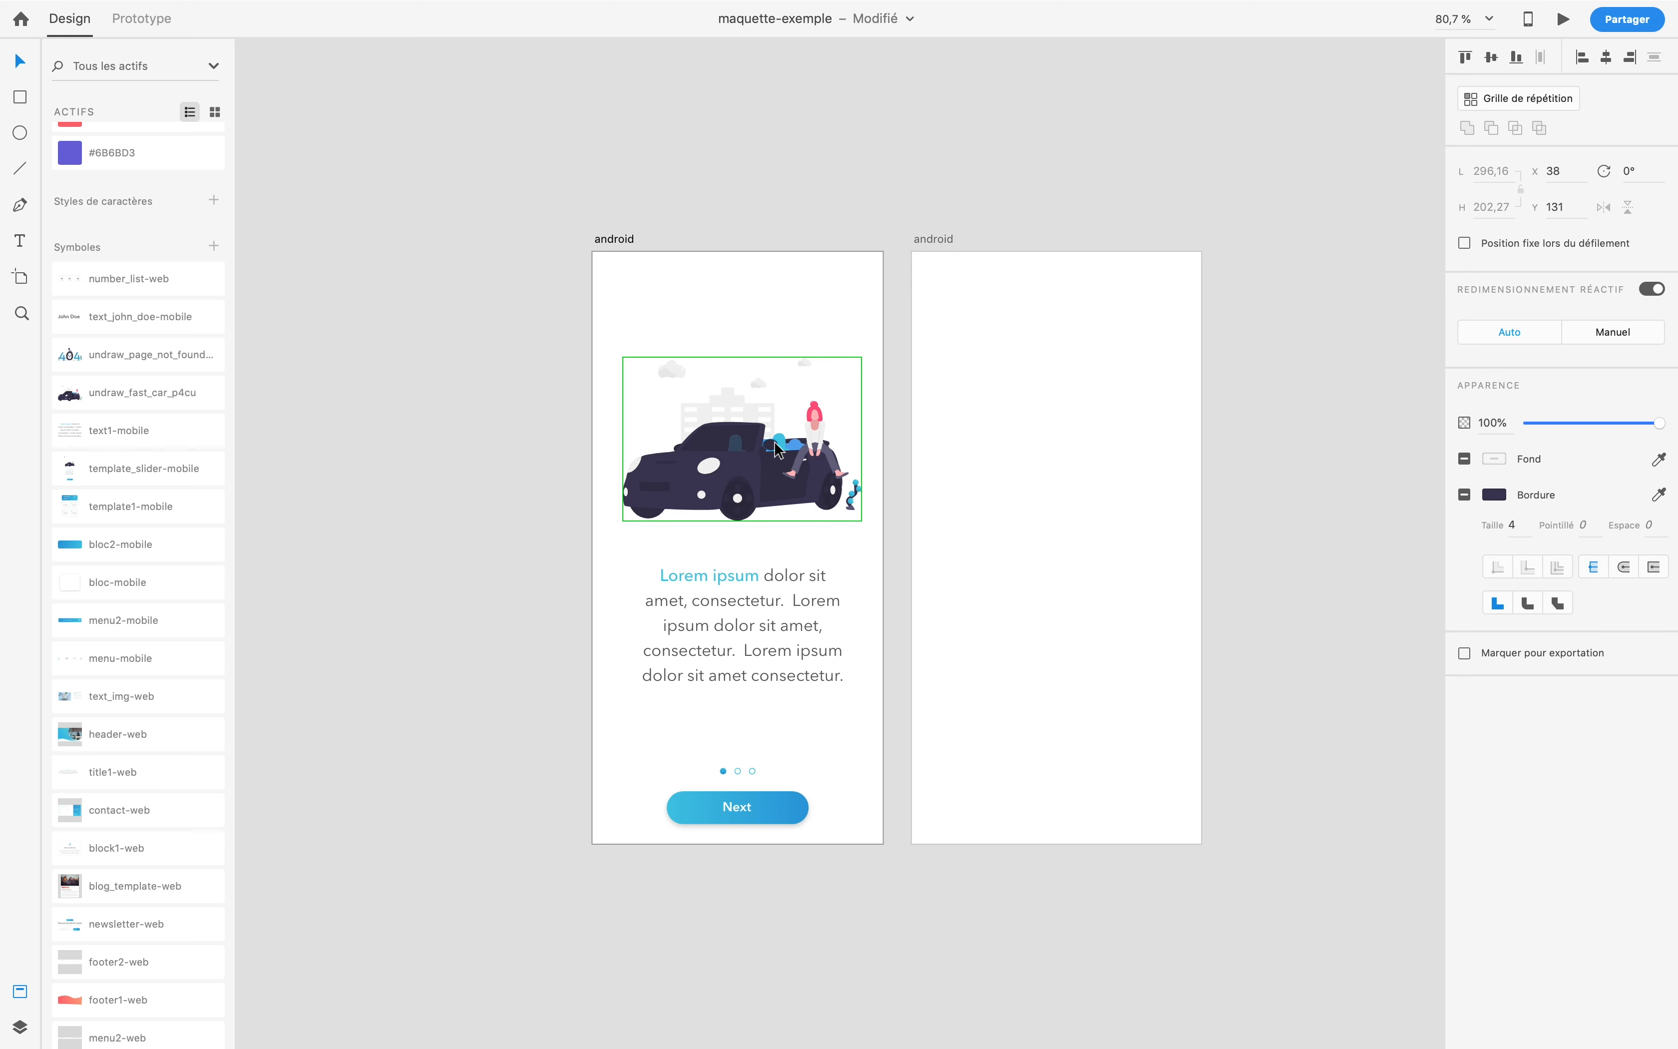
left_click(493, 489)
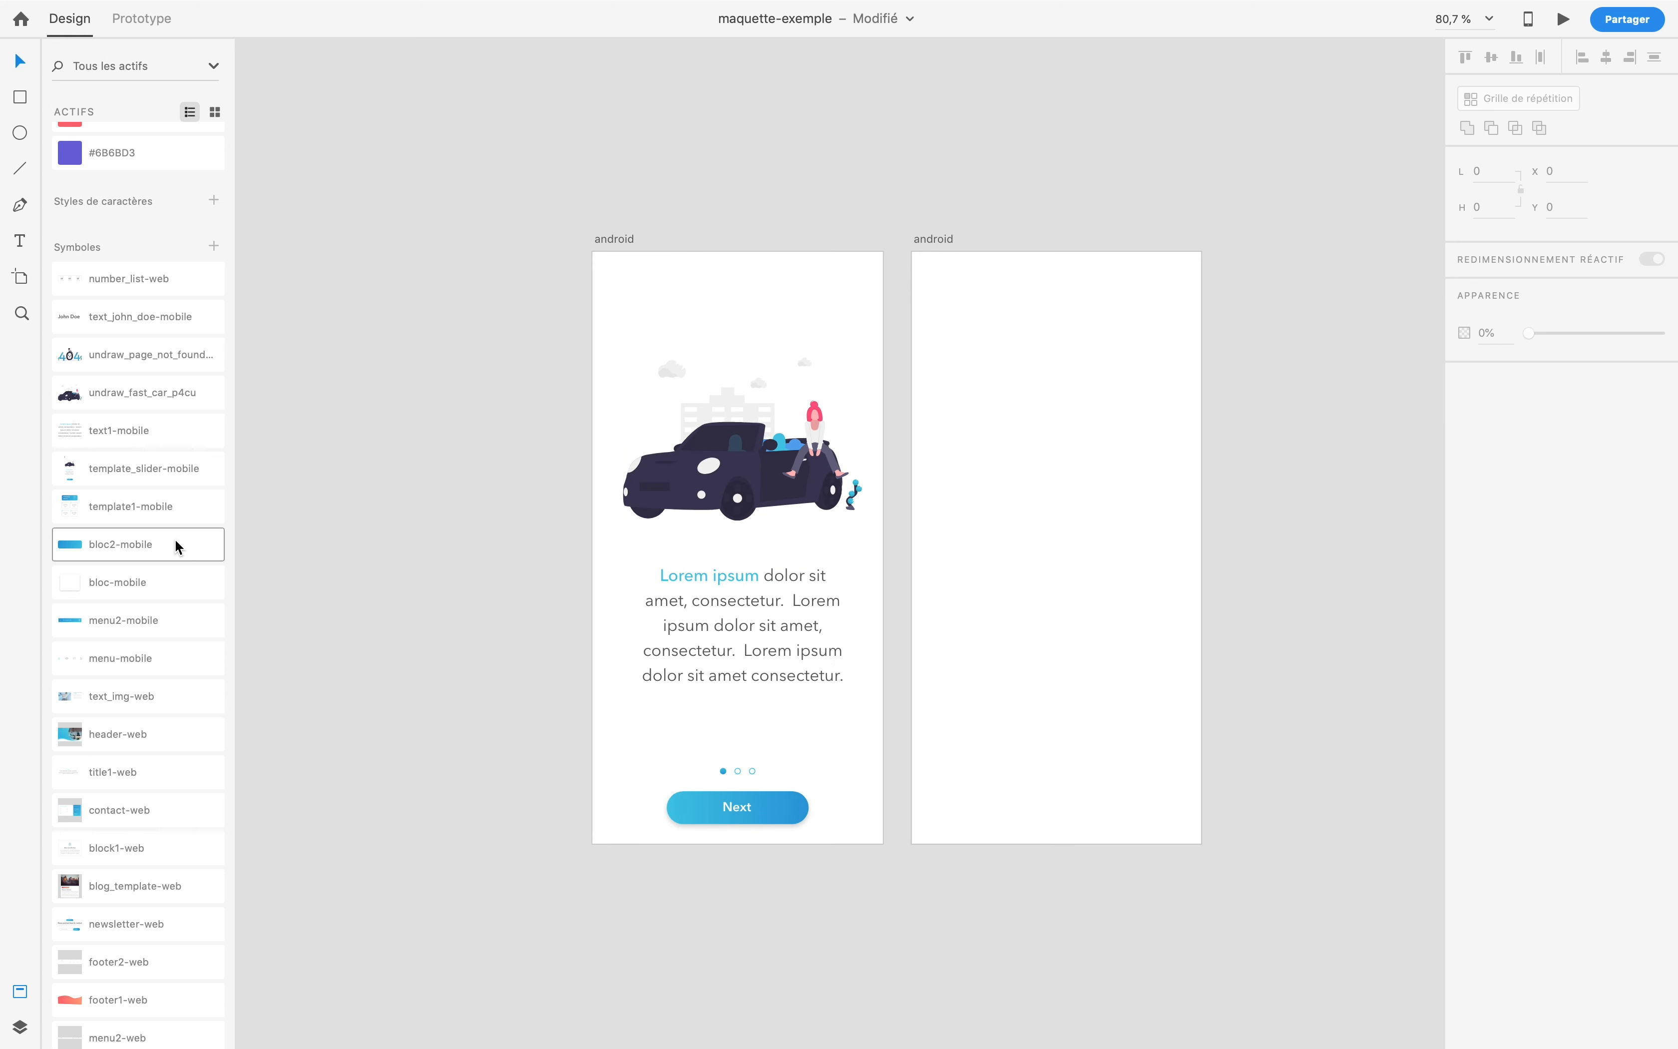
Step: Place the ic_arrow_right symbol in the top-left corner of the first android artboard, at about X 21, Y 13
scroll(174, 539, "down", 3)
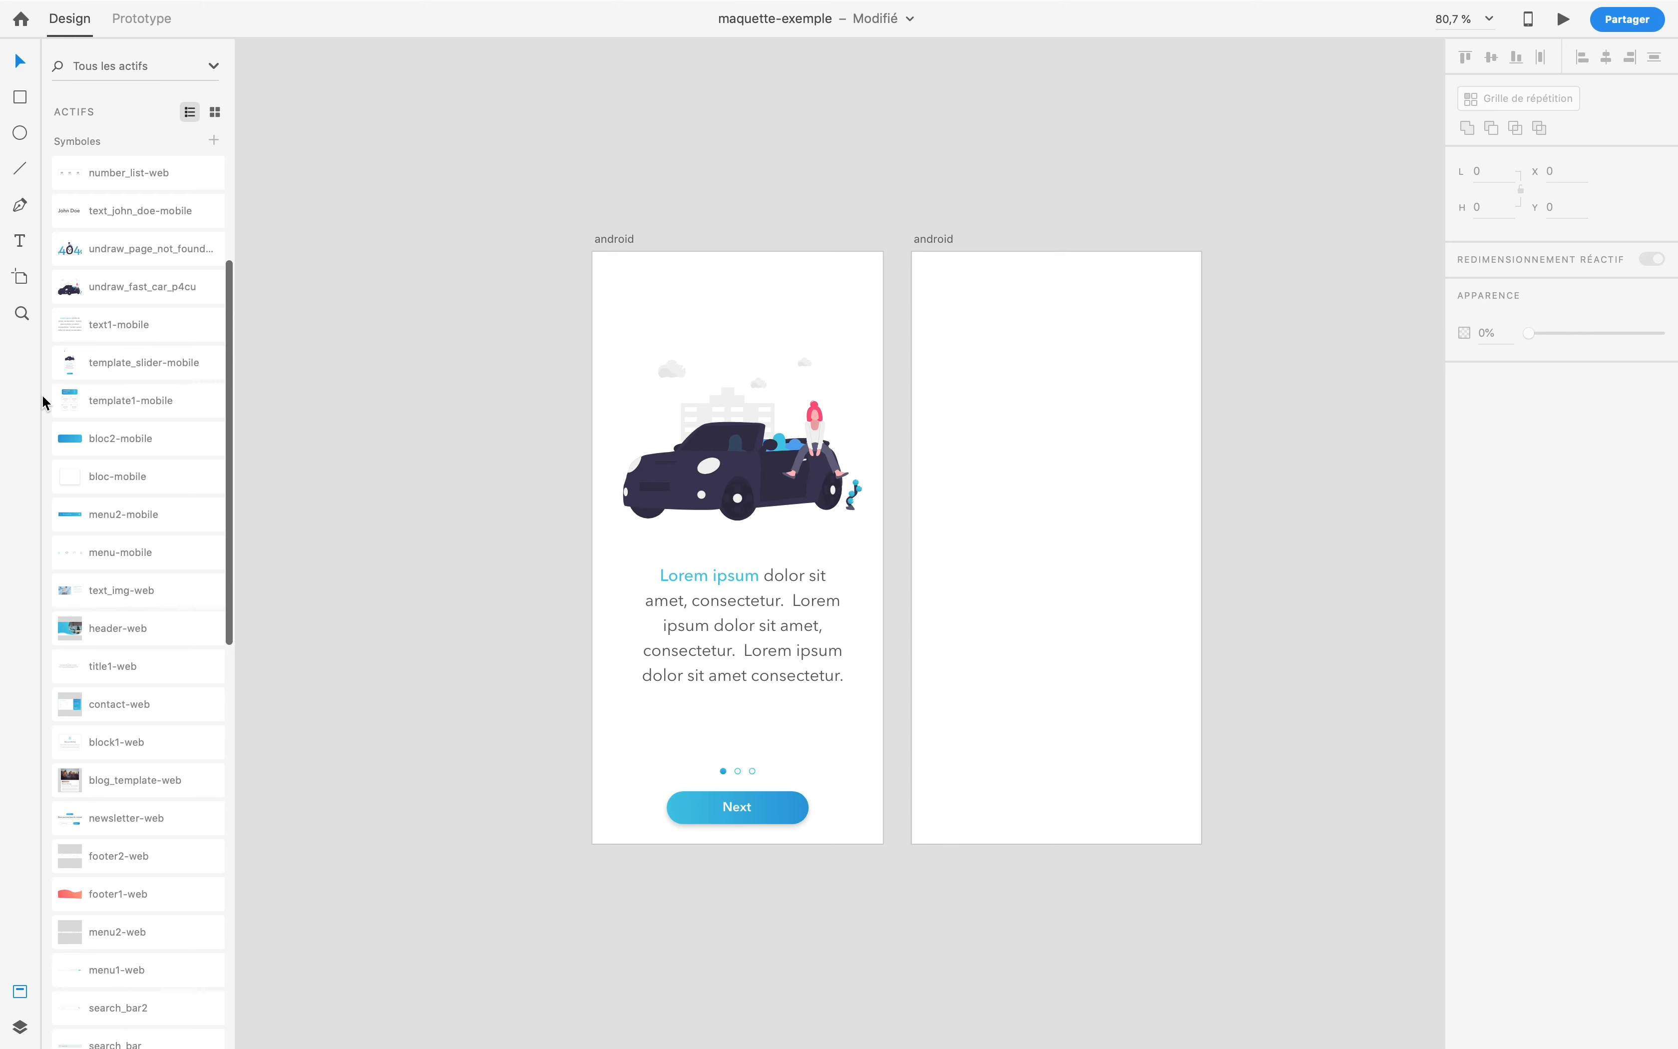
scroll(42, 397, "down", 12)
scroll(42, 396, "up", 10)
scroll(41, 394, "down", 16)
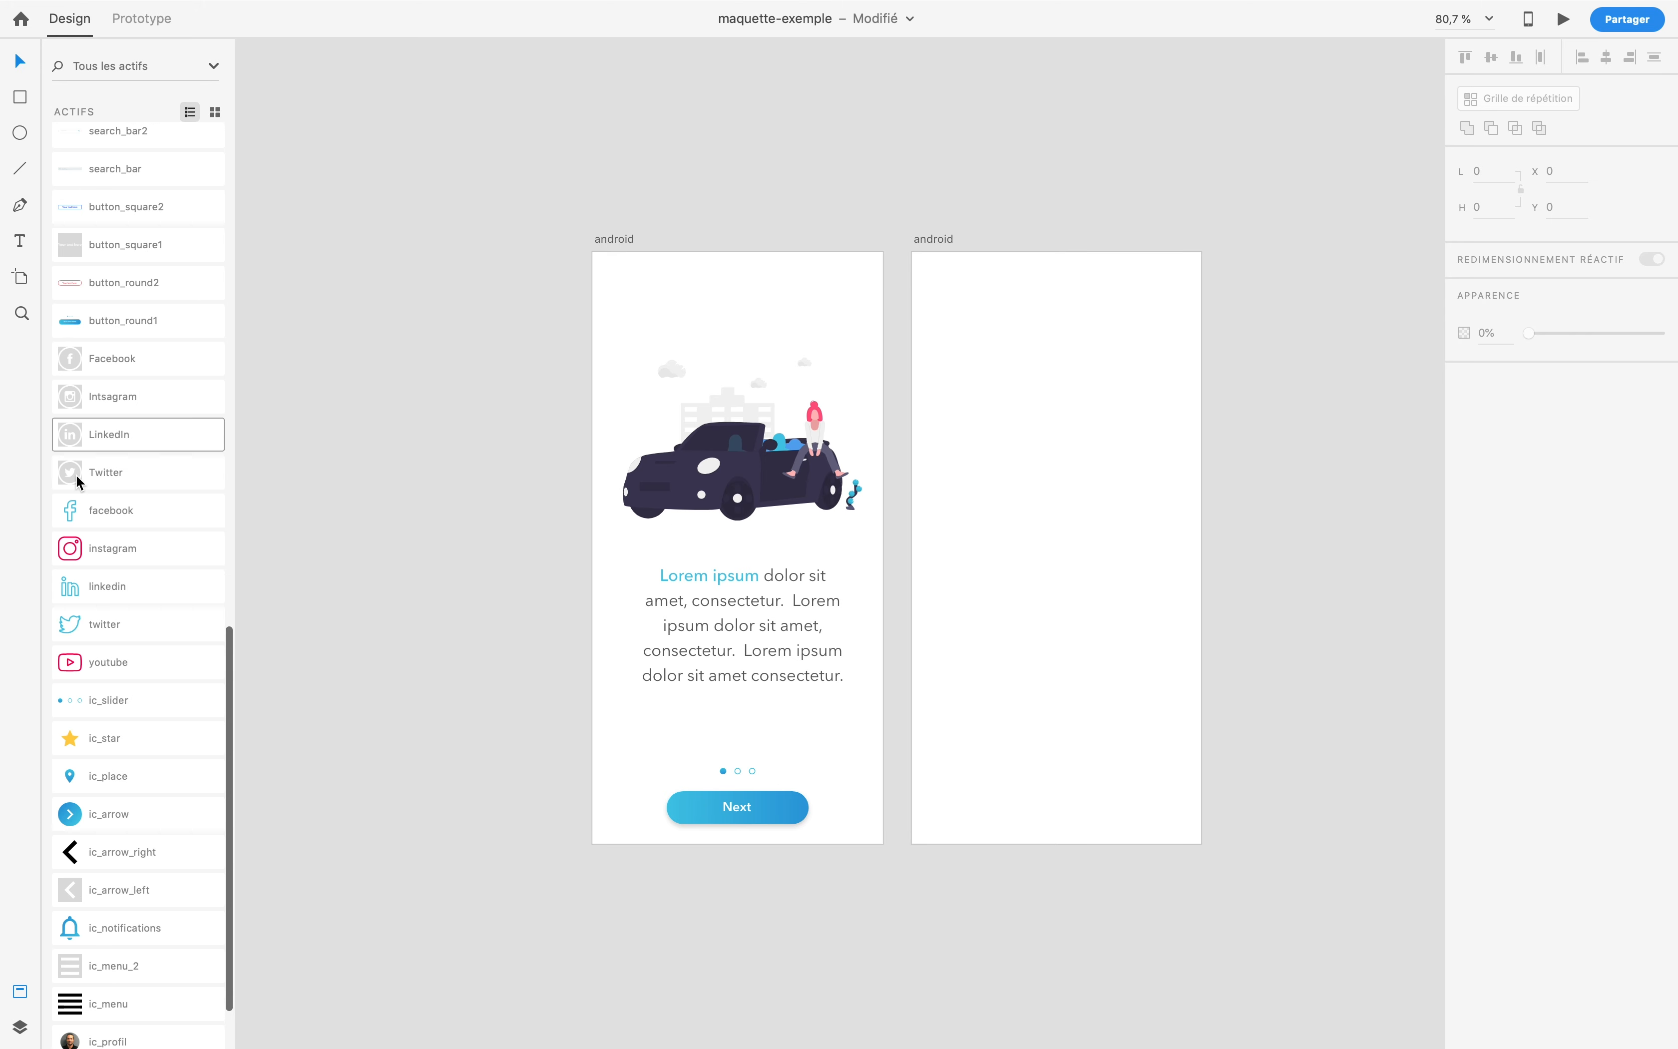
left_click_drag(124, 853, 550, 242)
scroll(624, 290, "up", 5)
scroll(721, 375, "down", 6)
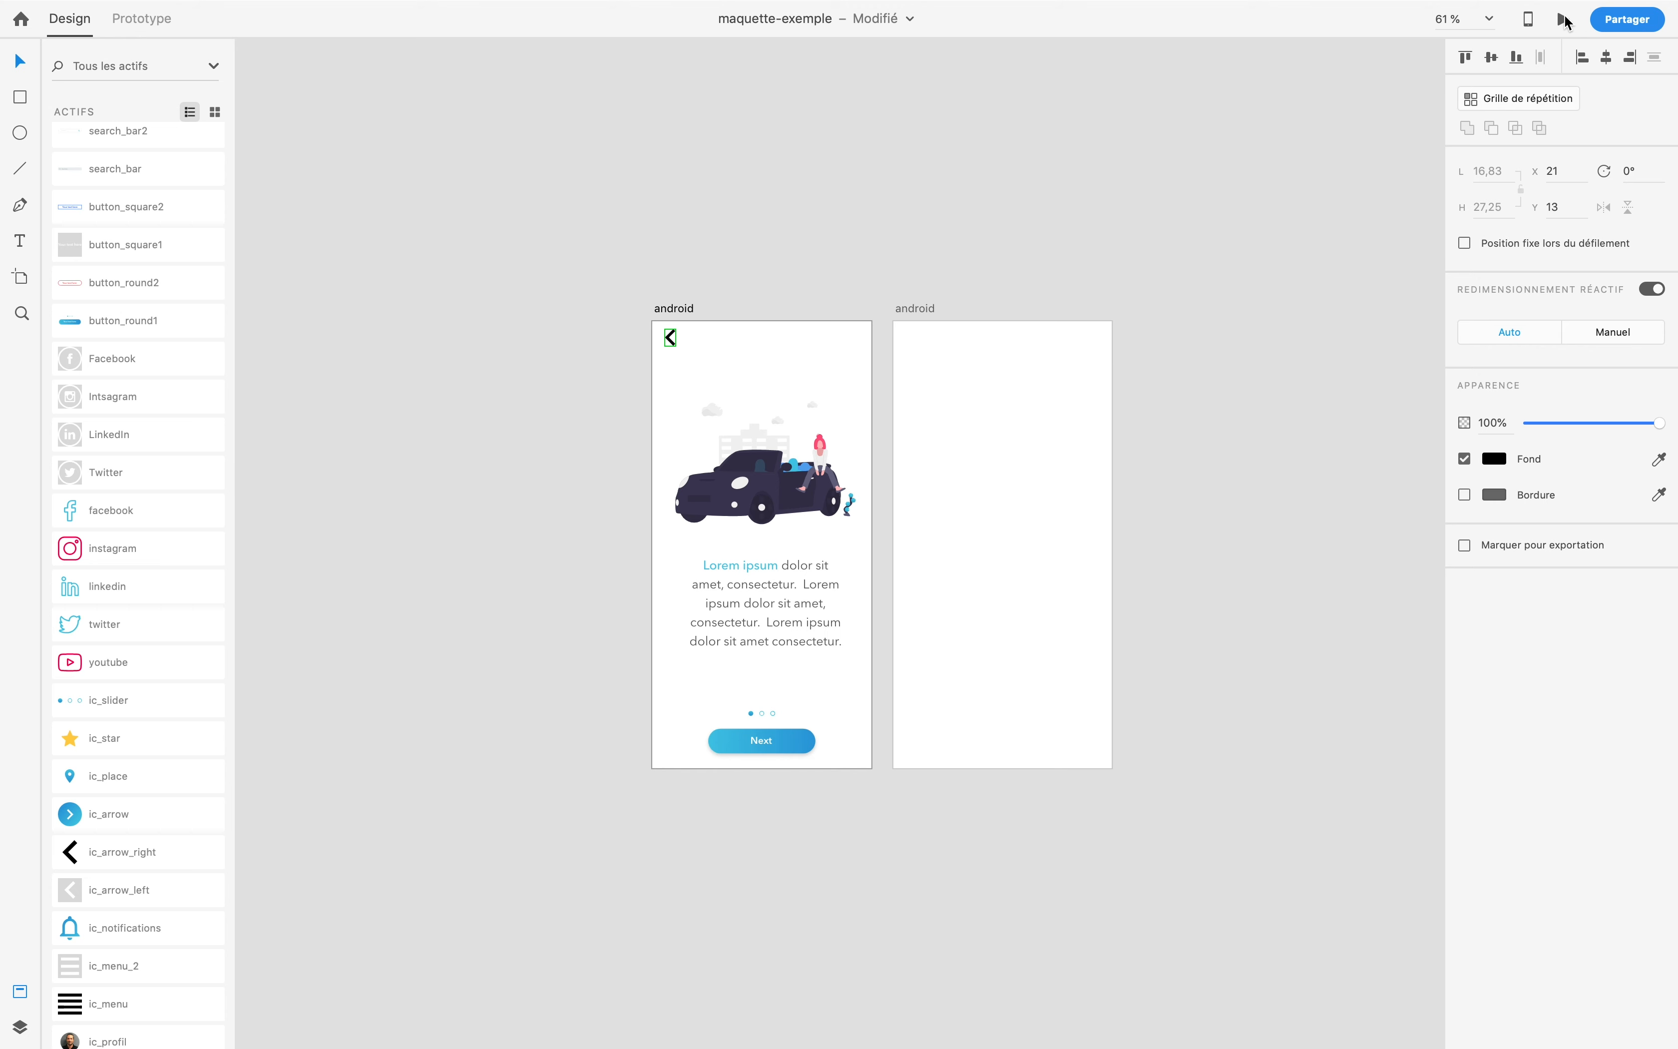
Step: Preview the first android artboard in a full-screen preview window
left_click(1566, 21)
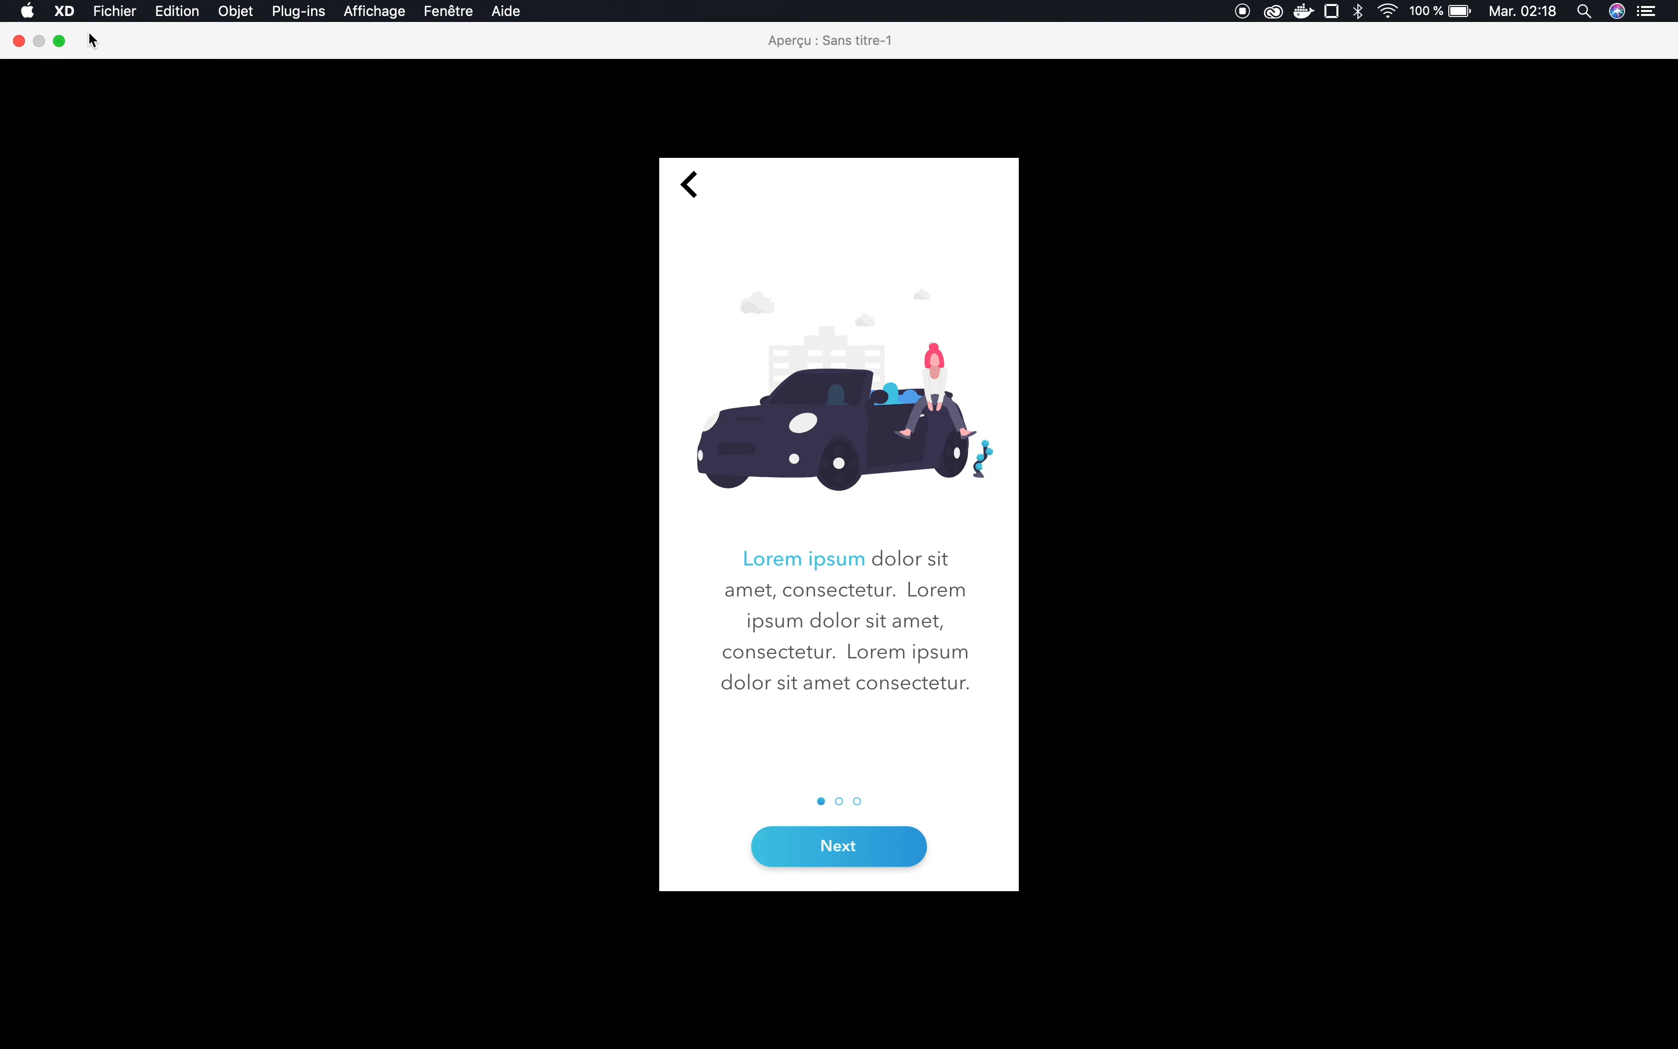
left_click(61, 41)
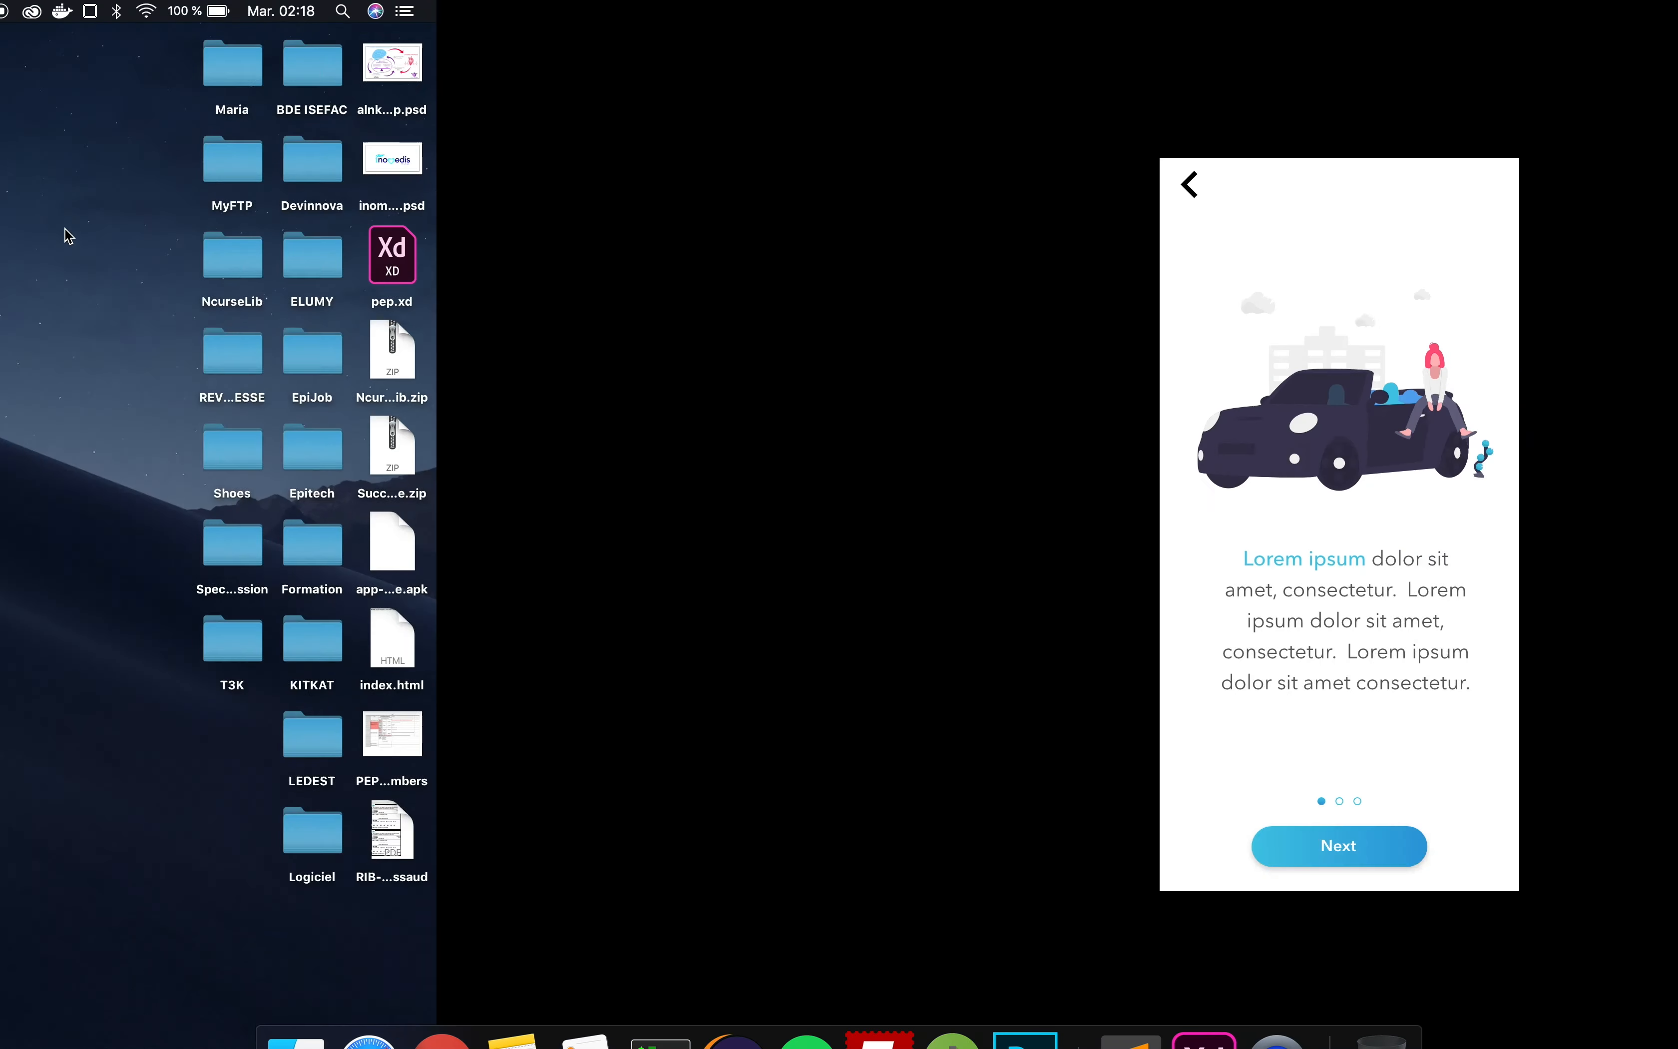
Step: Switch to the unDraw page in Safari and look through its illustration catalogue
key("ctrl+Right")
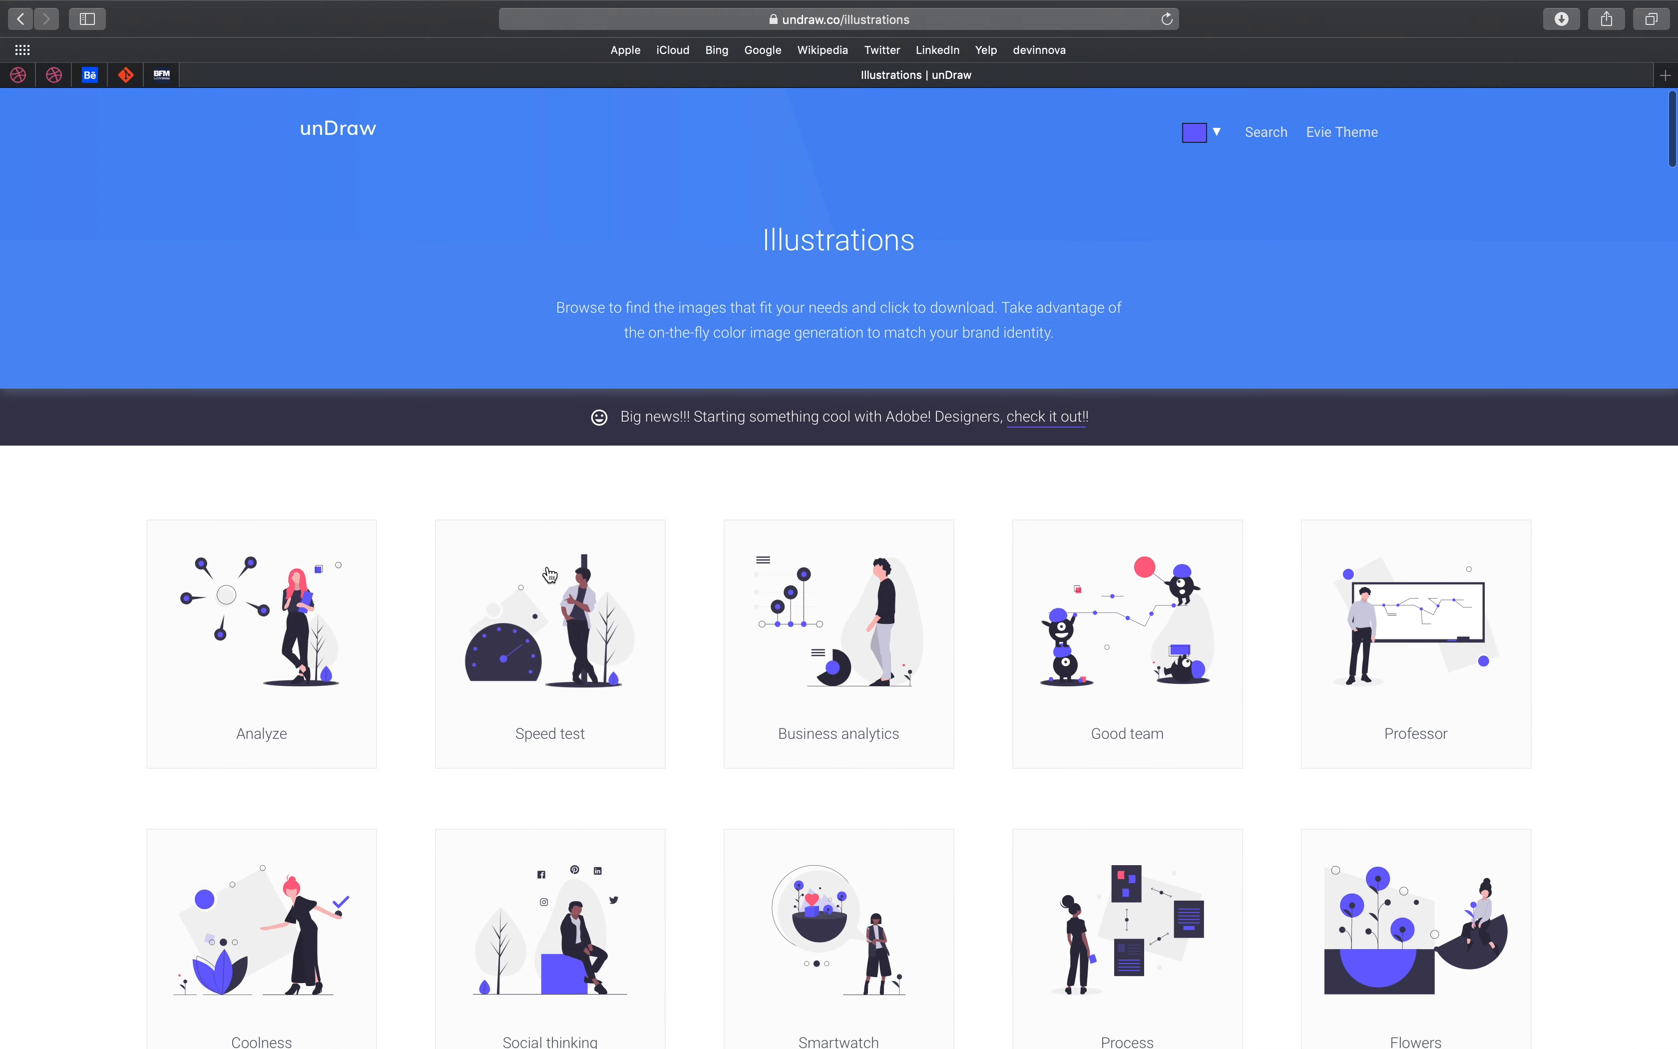
scroll(559, 392, "down", 3)
scroll(559, 392, "down", 20)
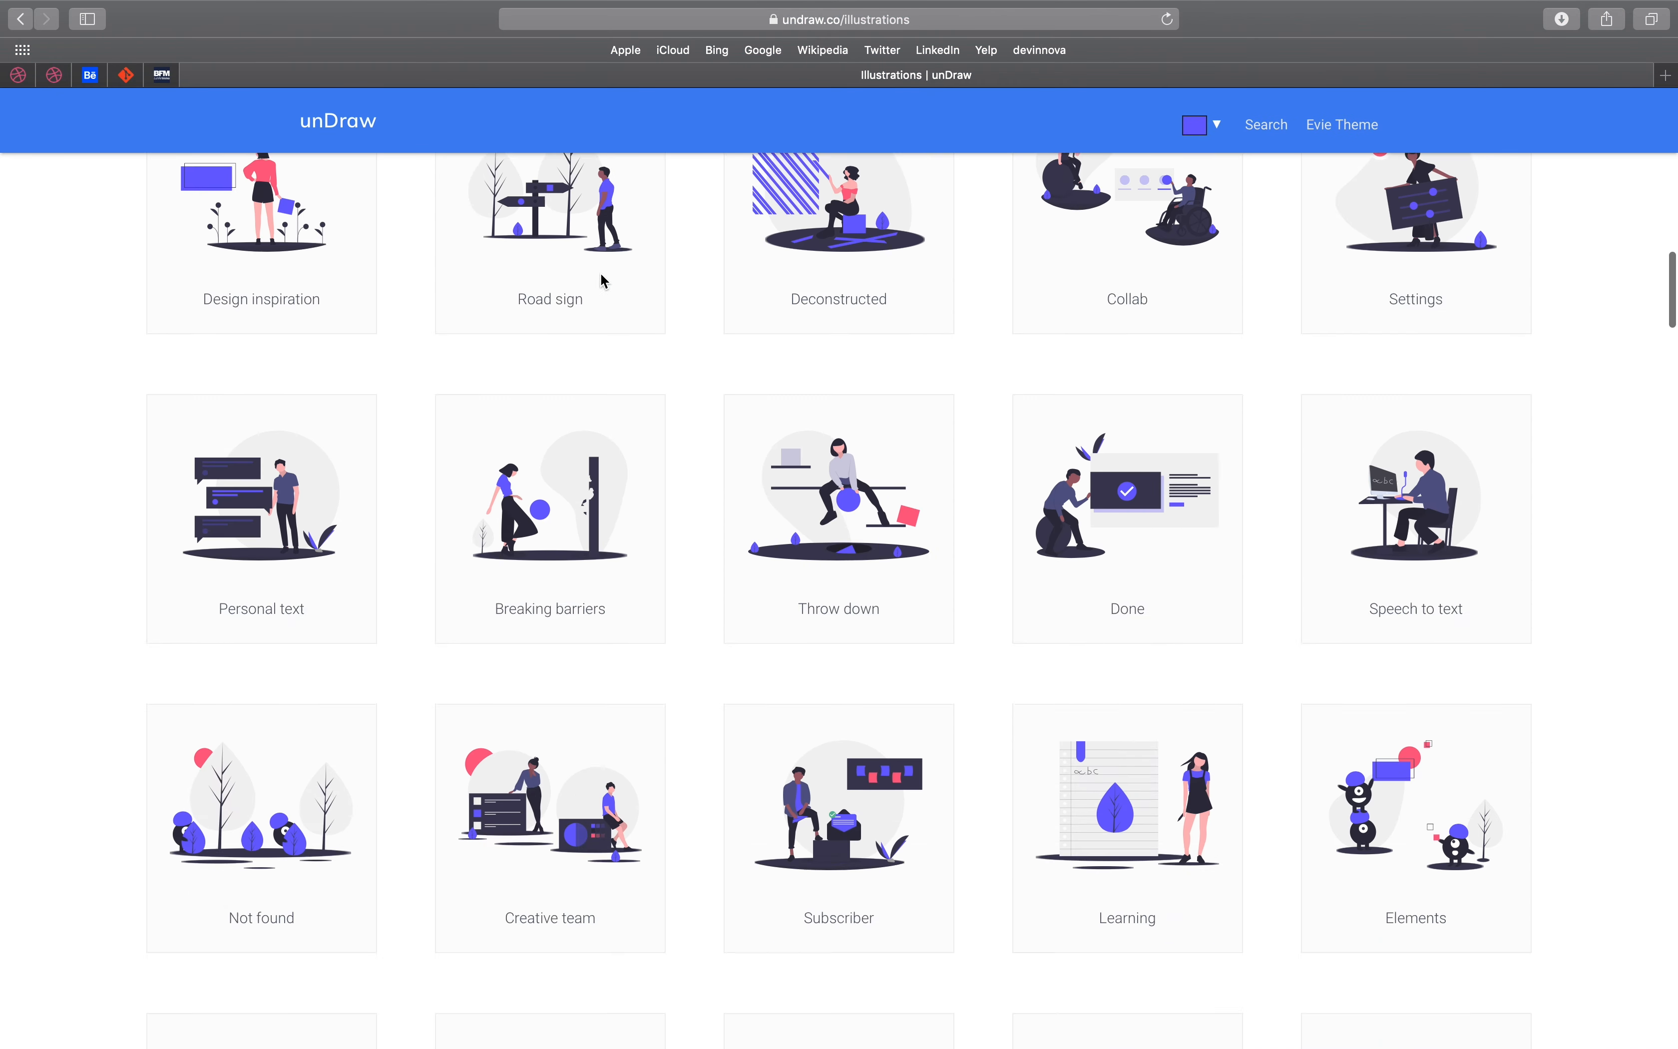
scroll(601, 274, "down", 20)
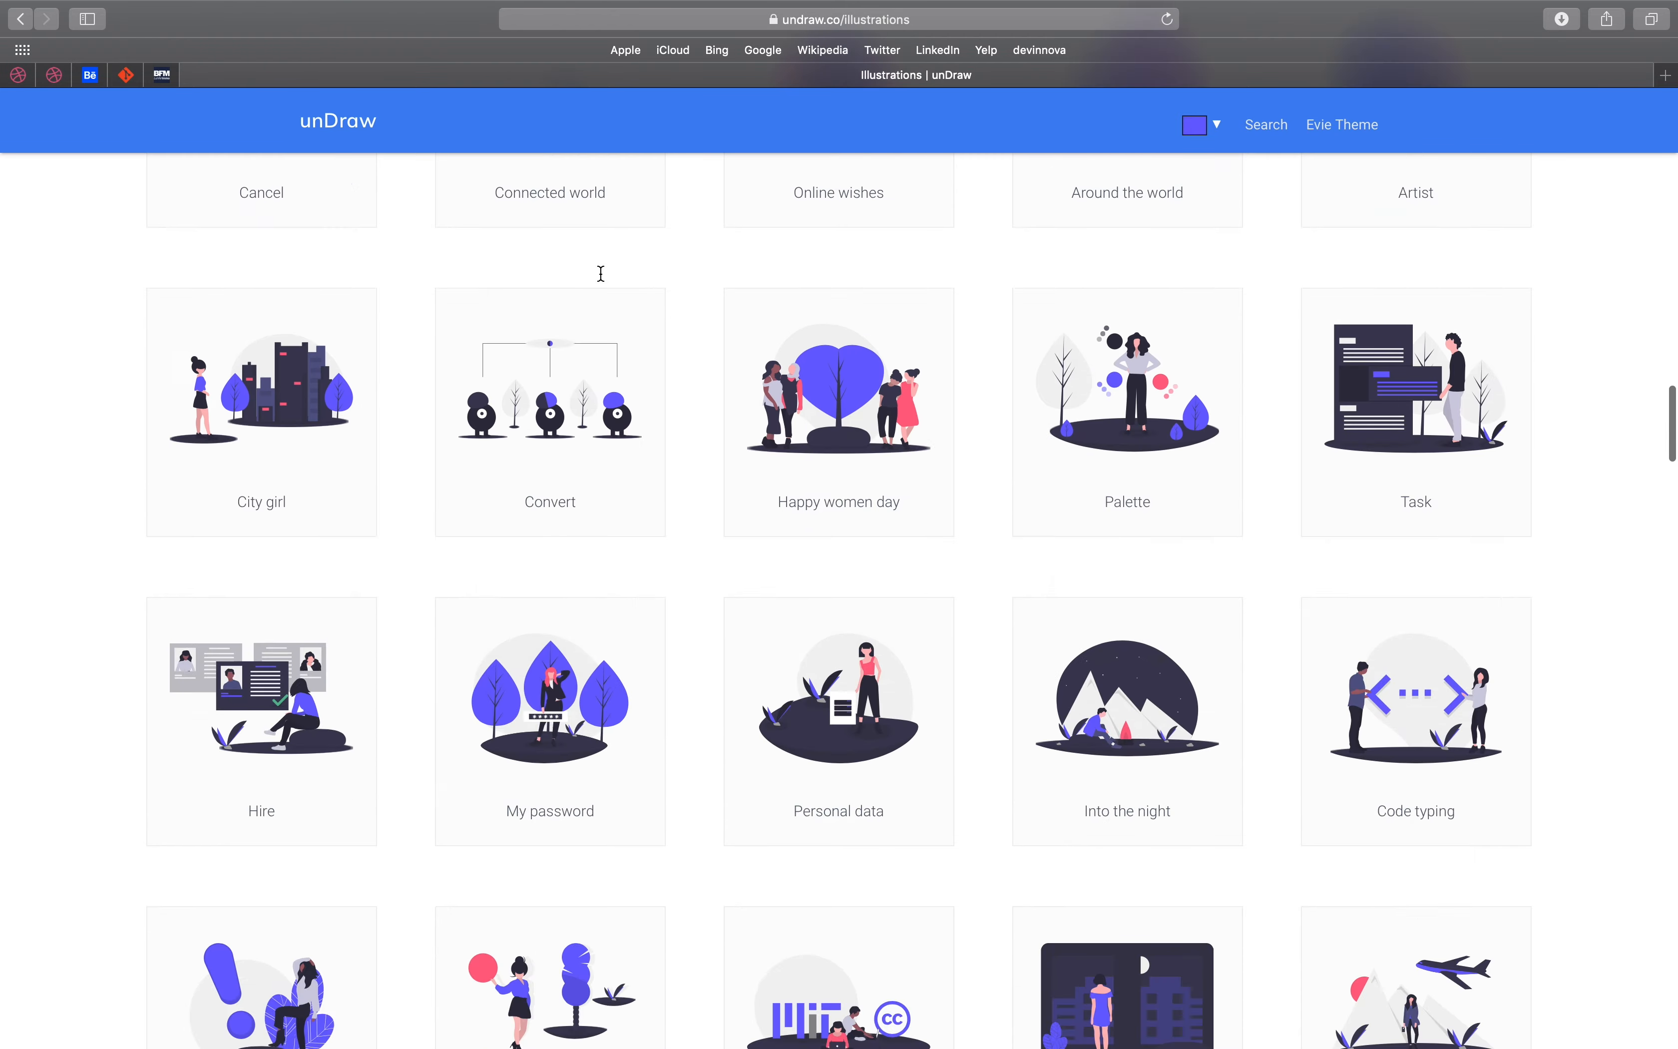
scroll(600, 273, "down", 15)
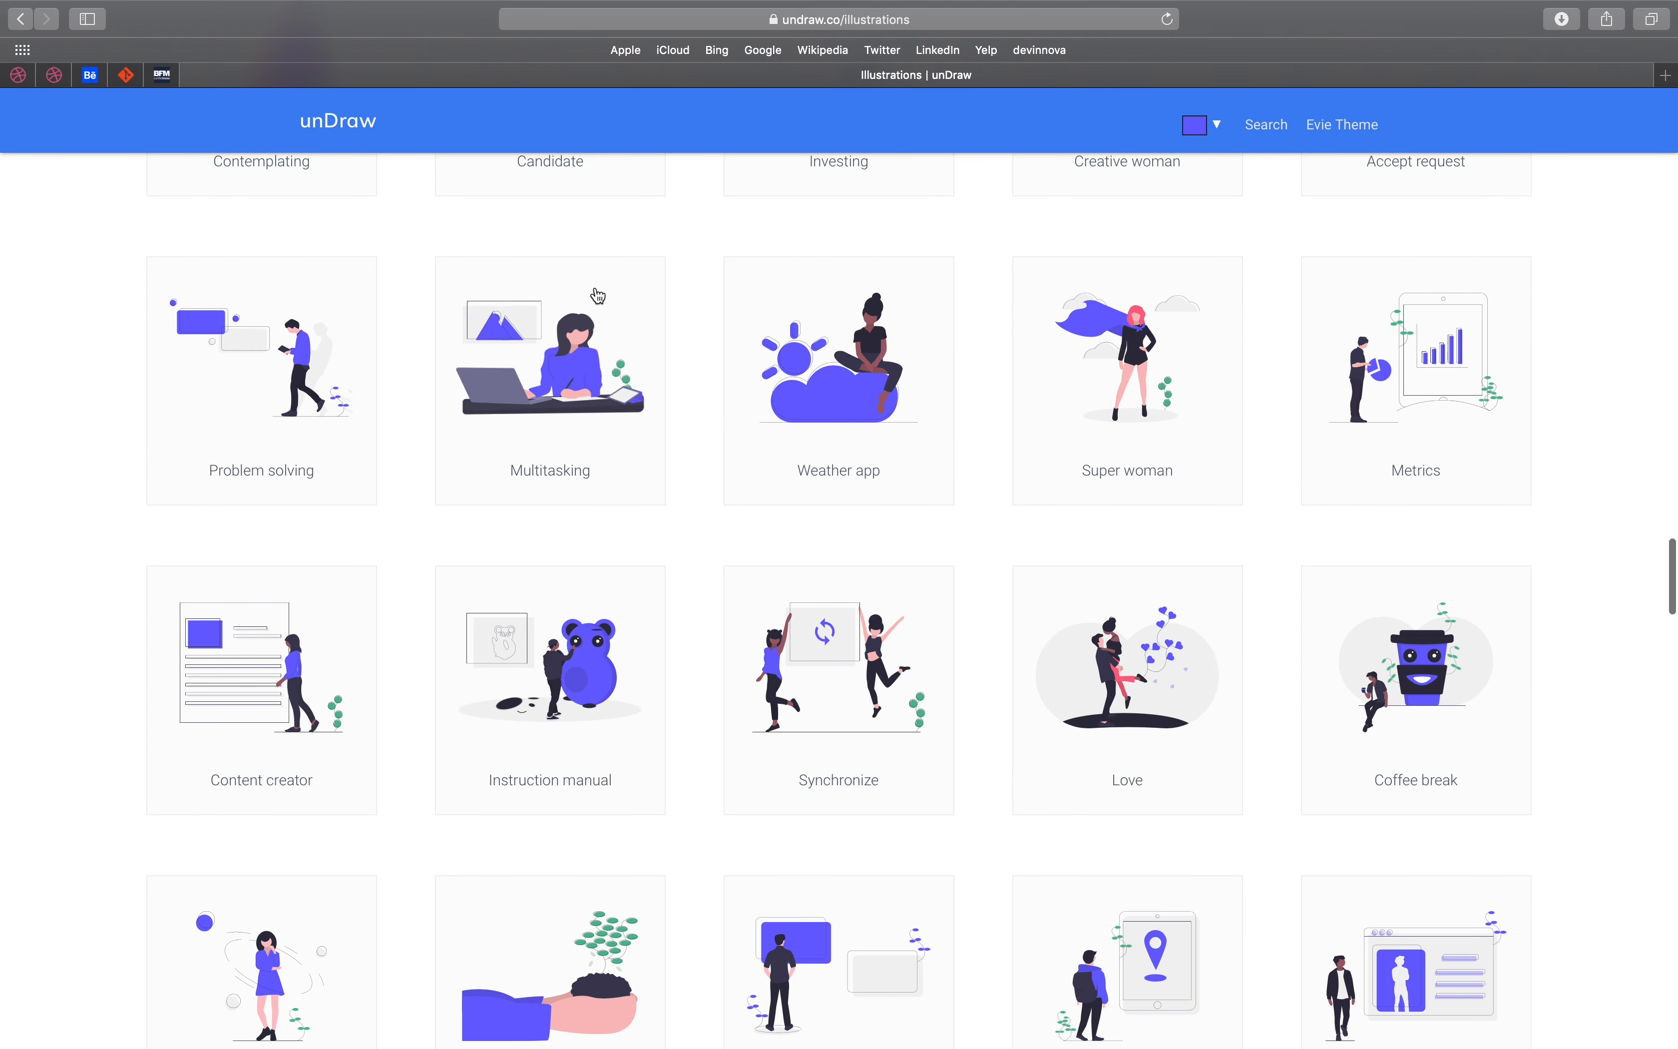
scroll(574, 398, "down", 5)
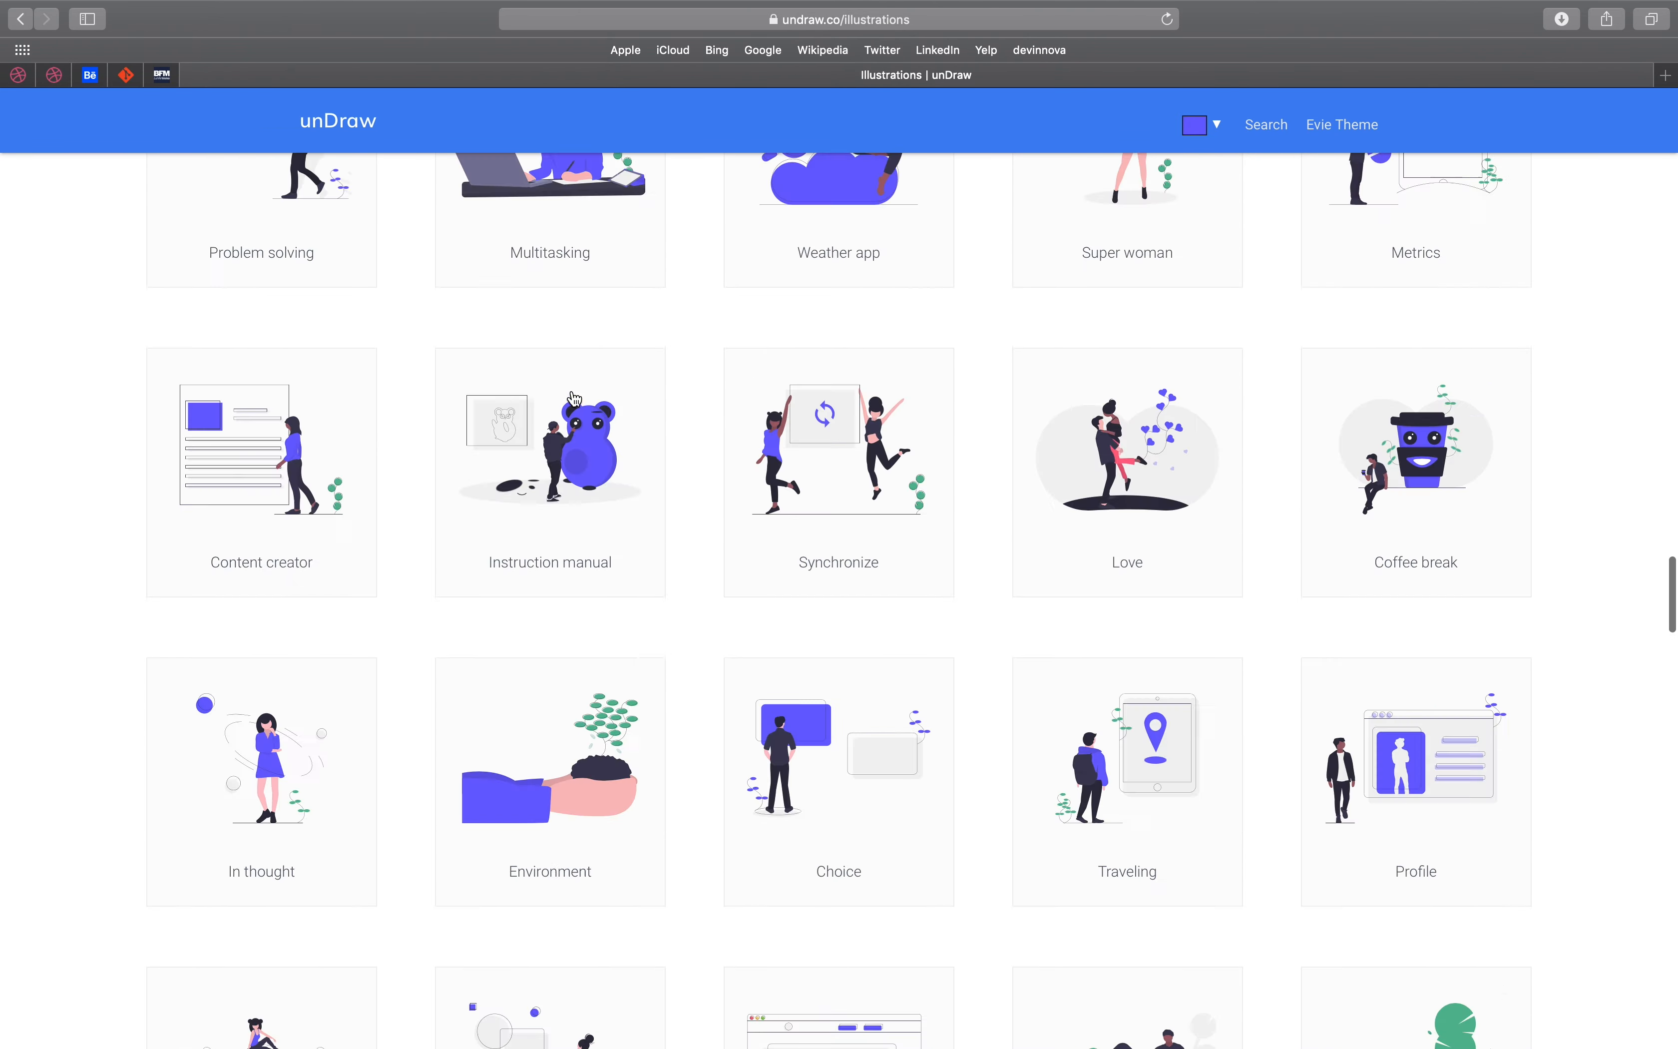
scroll(574, 398, "up", 20)
Step: Recolour the unDraw illustrations with the green preset and check how they look
left_click(1213, 129)
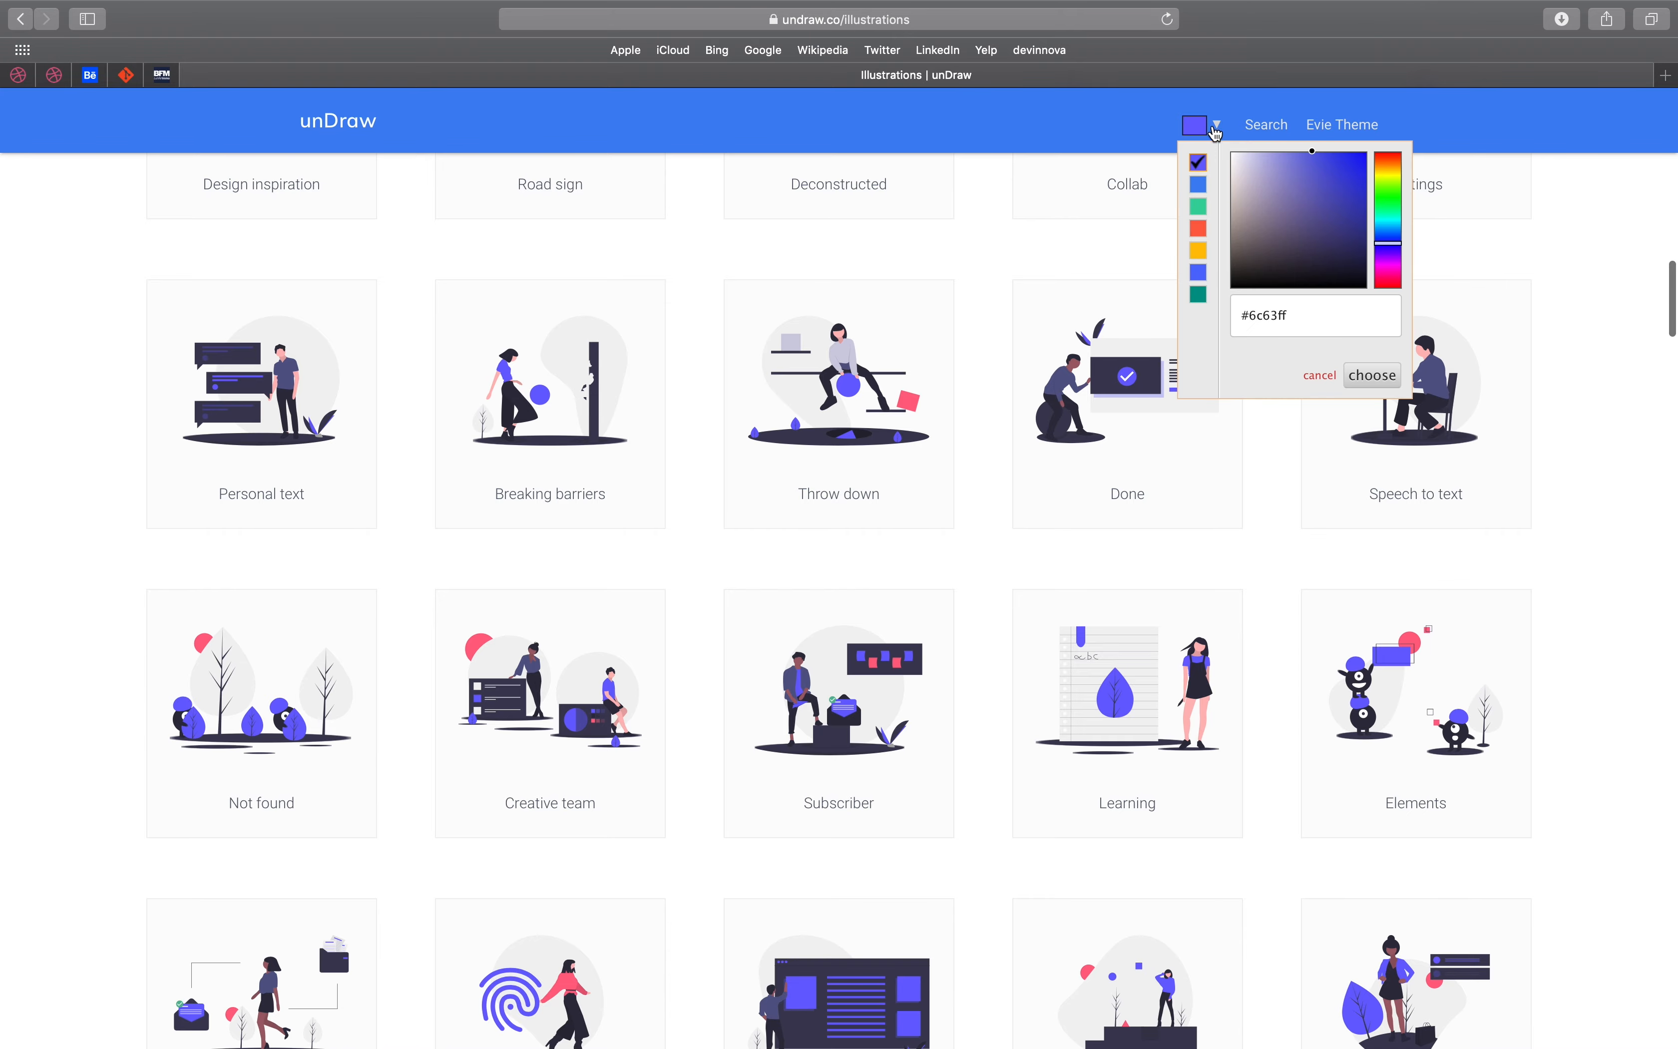
left_click(1205, 209)
scroll(936, 363, "up", 20)
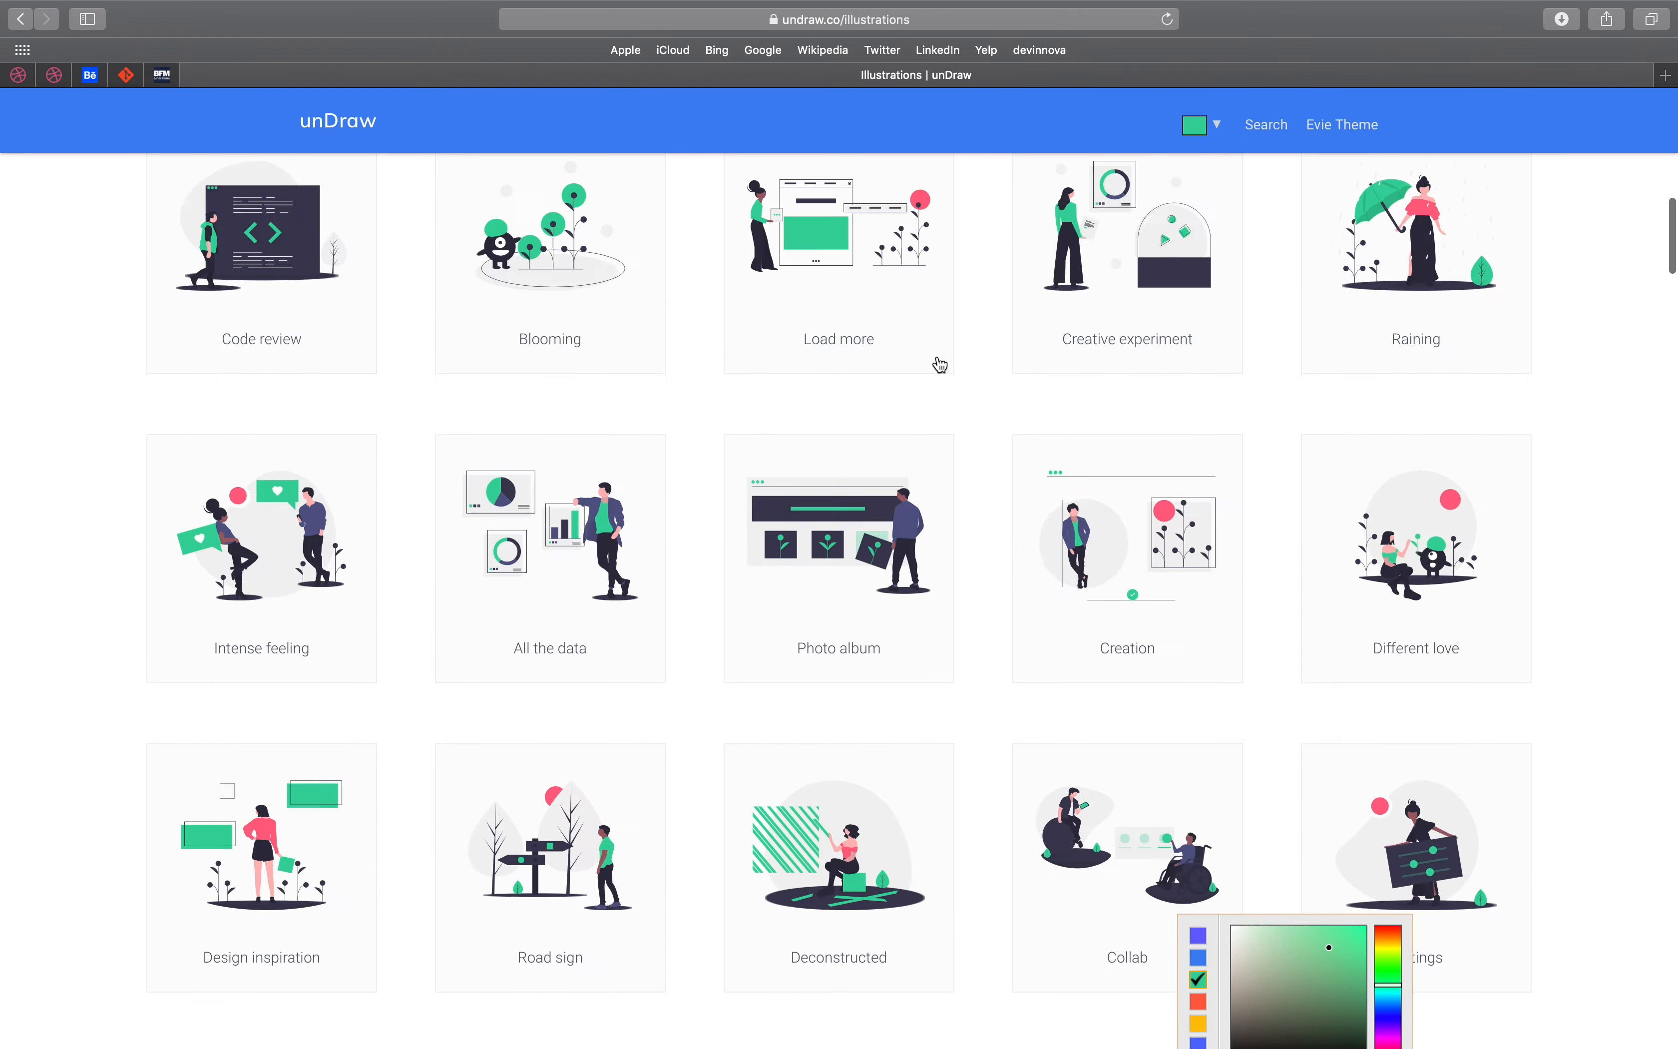
scroll(939, 364, "down", 15)
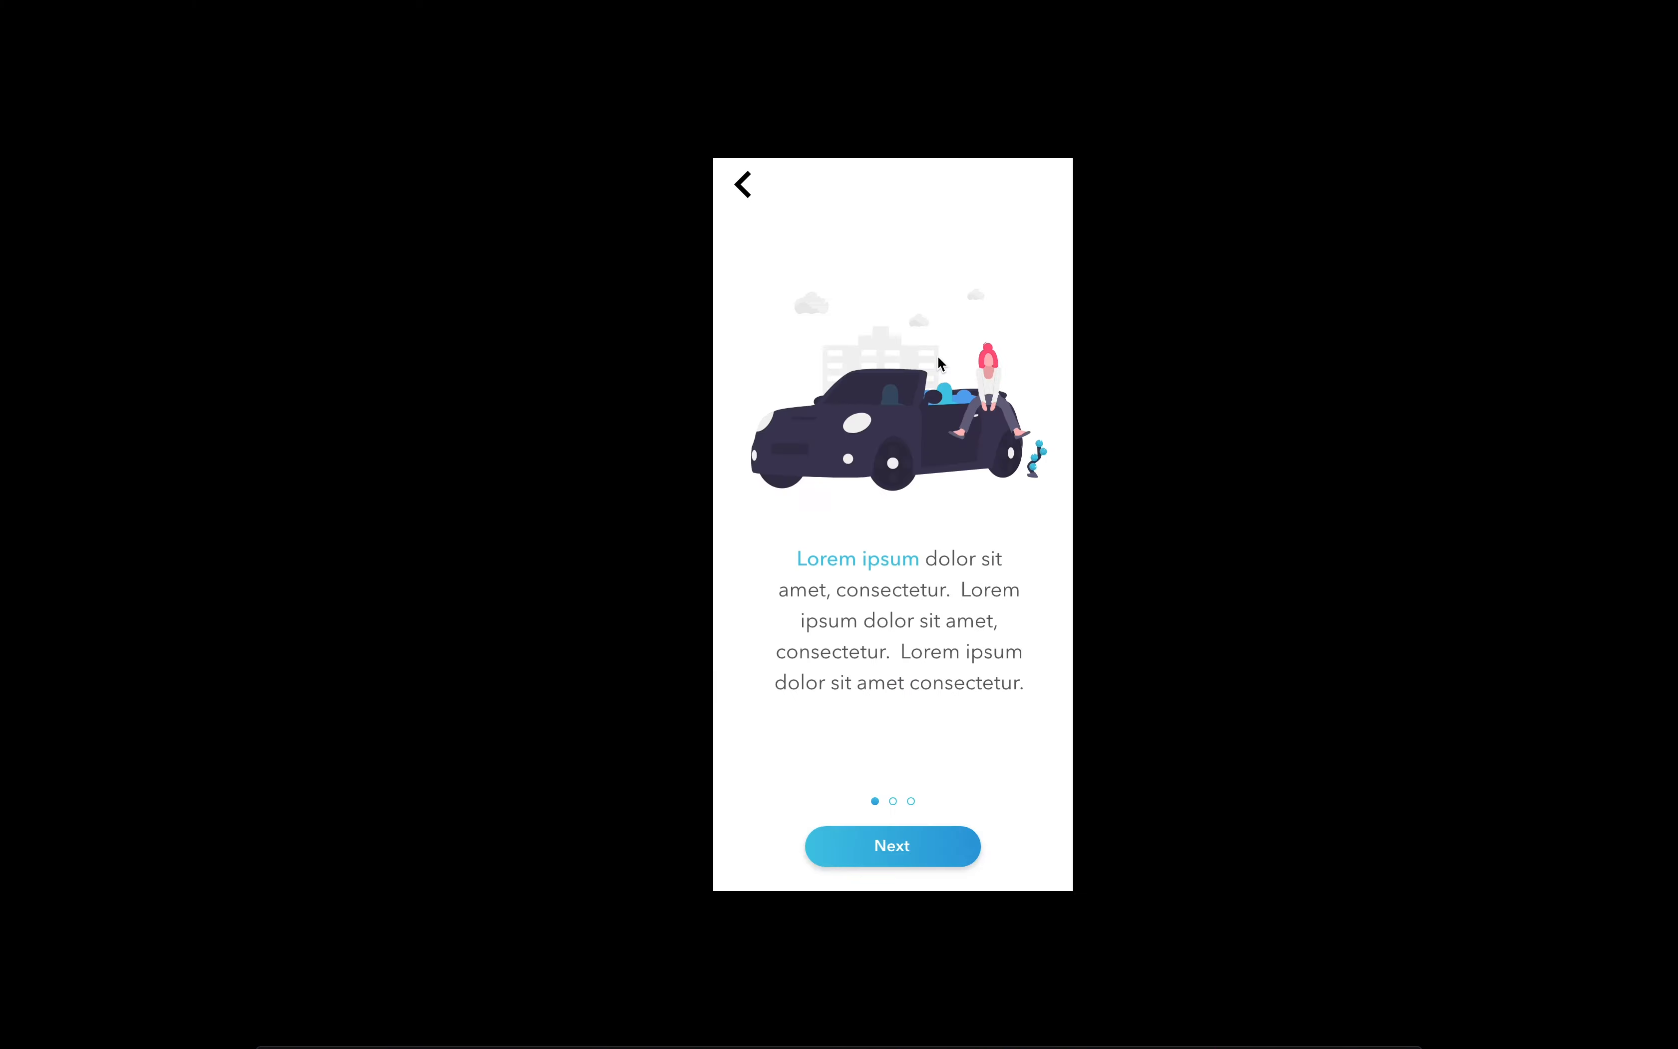
Step: Return to the maquette-exemple document in Adobe XD and place the menu2-mobile symbol across the top of the second android artboard
key("ctrl+Right")
key("ctrl+Right")
left_click(965, 295)
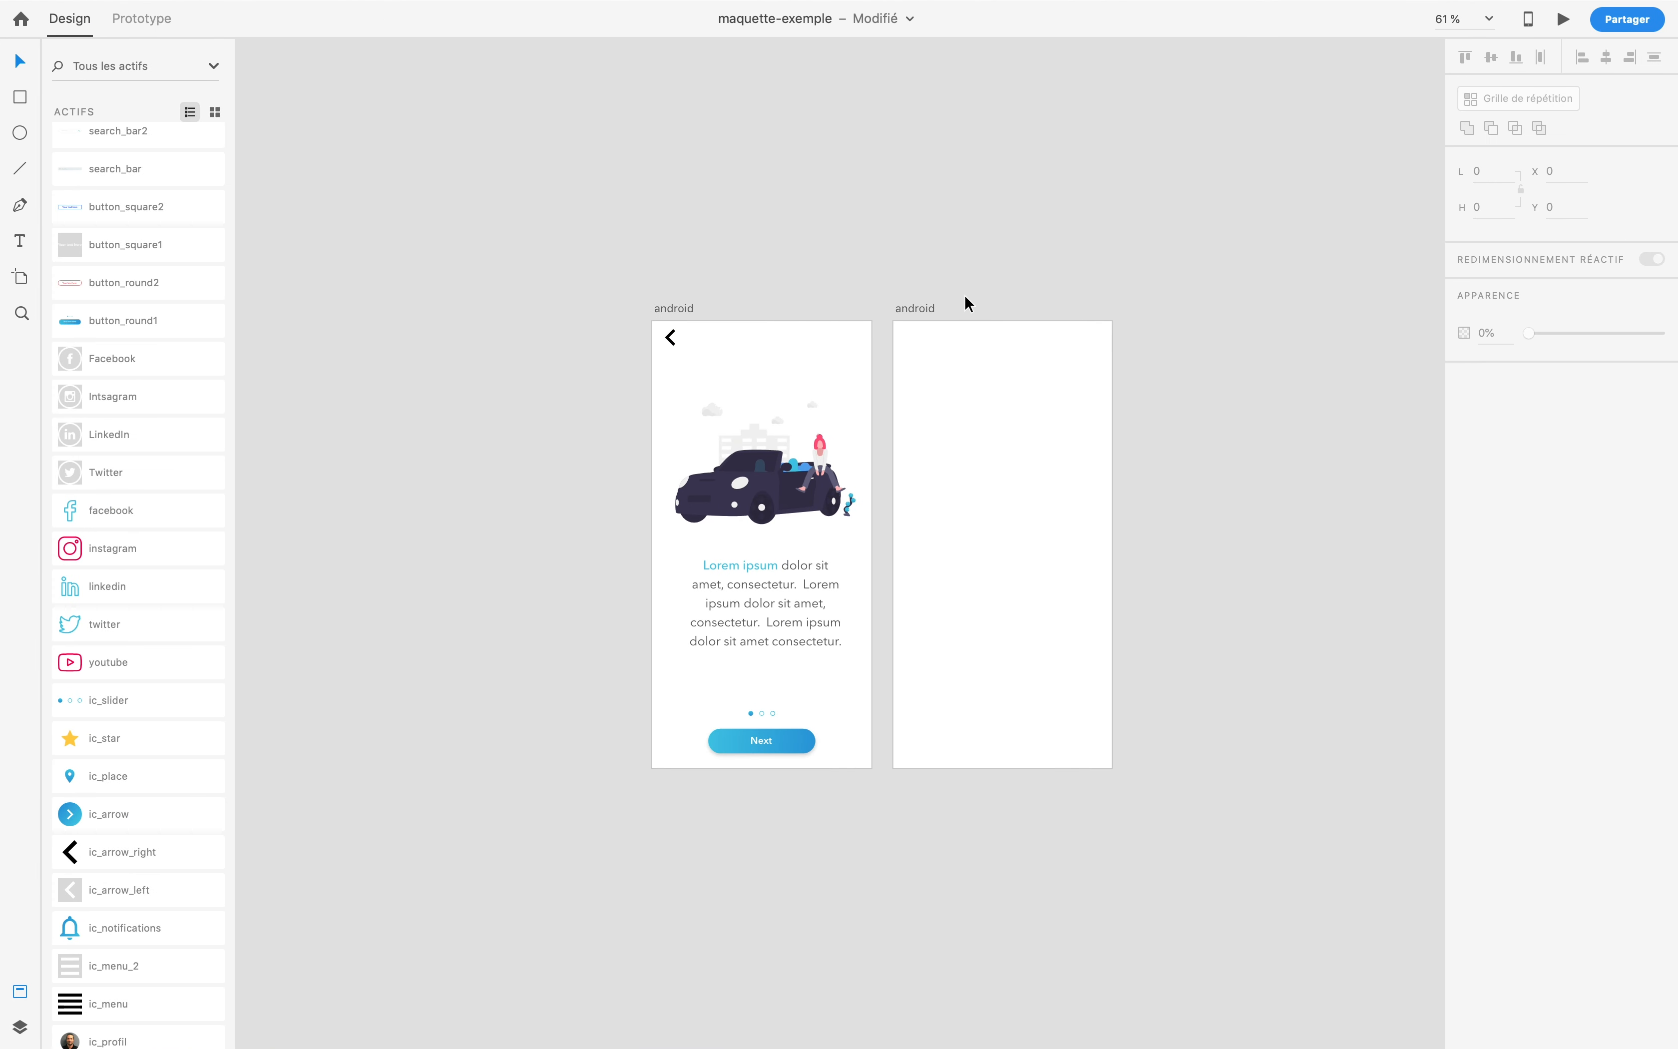
left_click(960, 449)
scroll(960, 449, "down", 5)
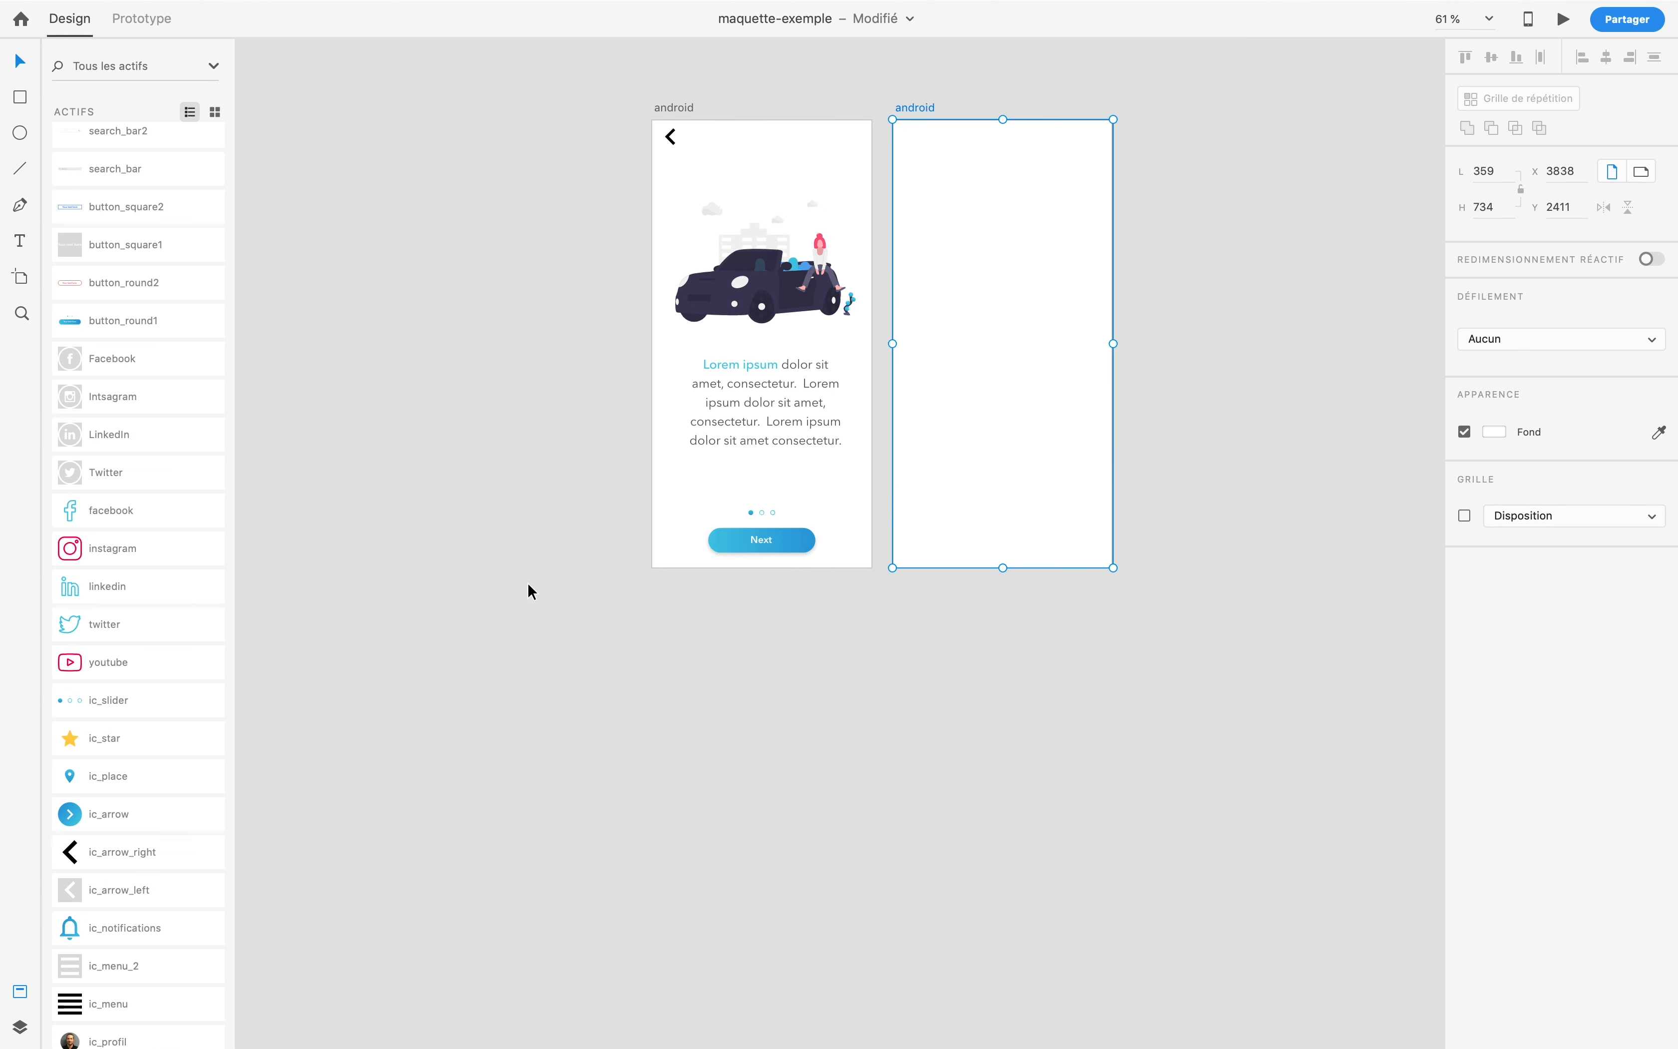
left_click(1048, 678)
scroll(1048, 678, "up", 3)
scroll(1048, 679, "right", 3)
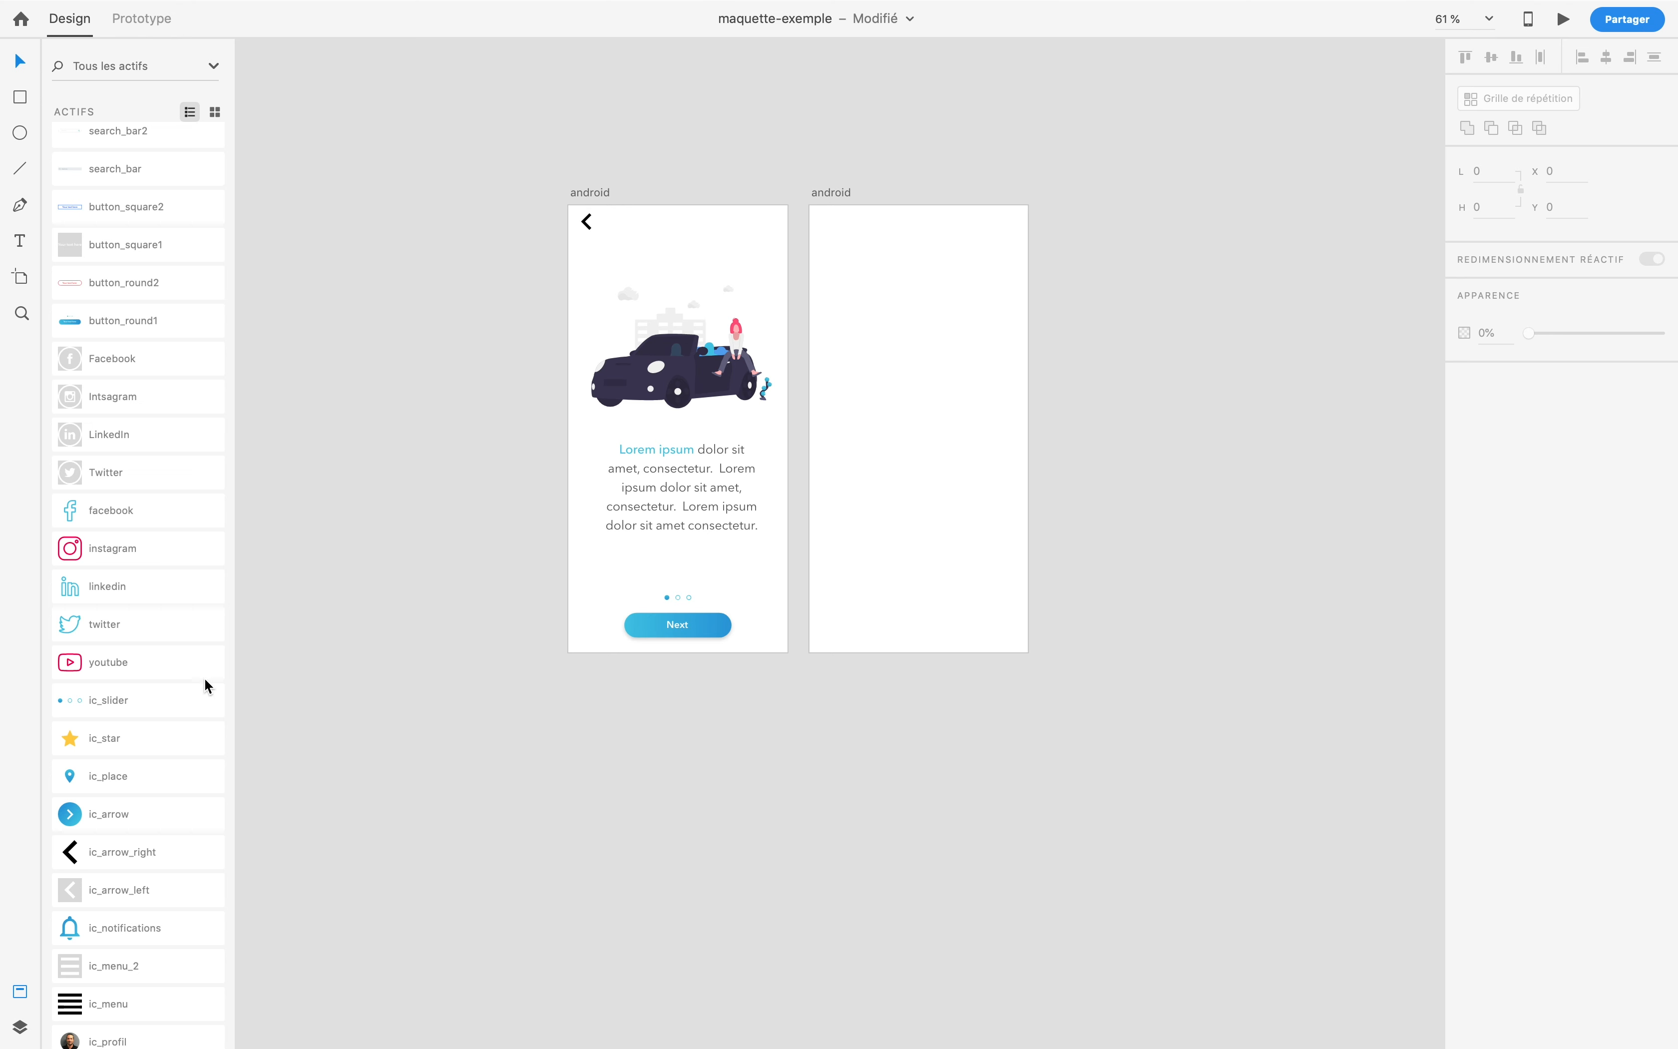
scroll(191, 678, "up", 15)
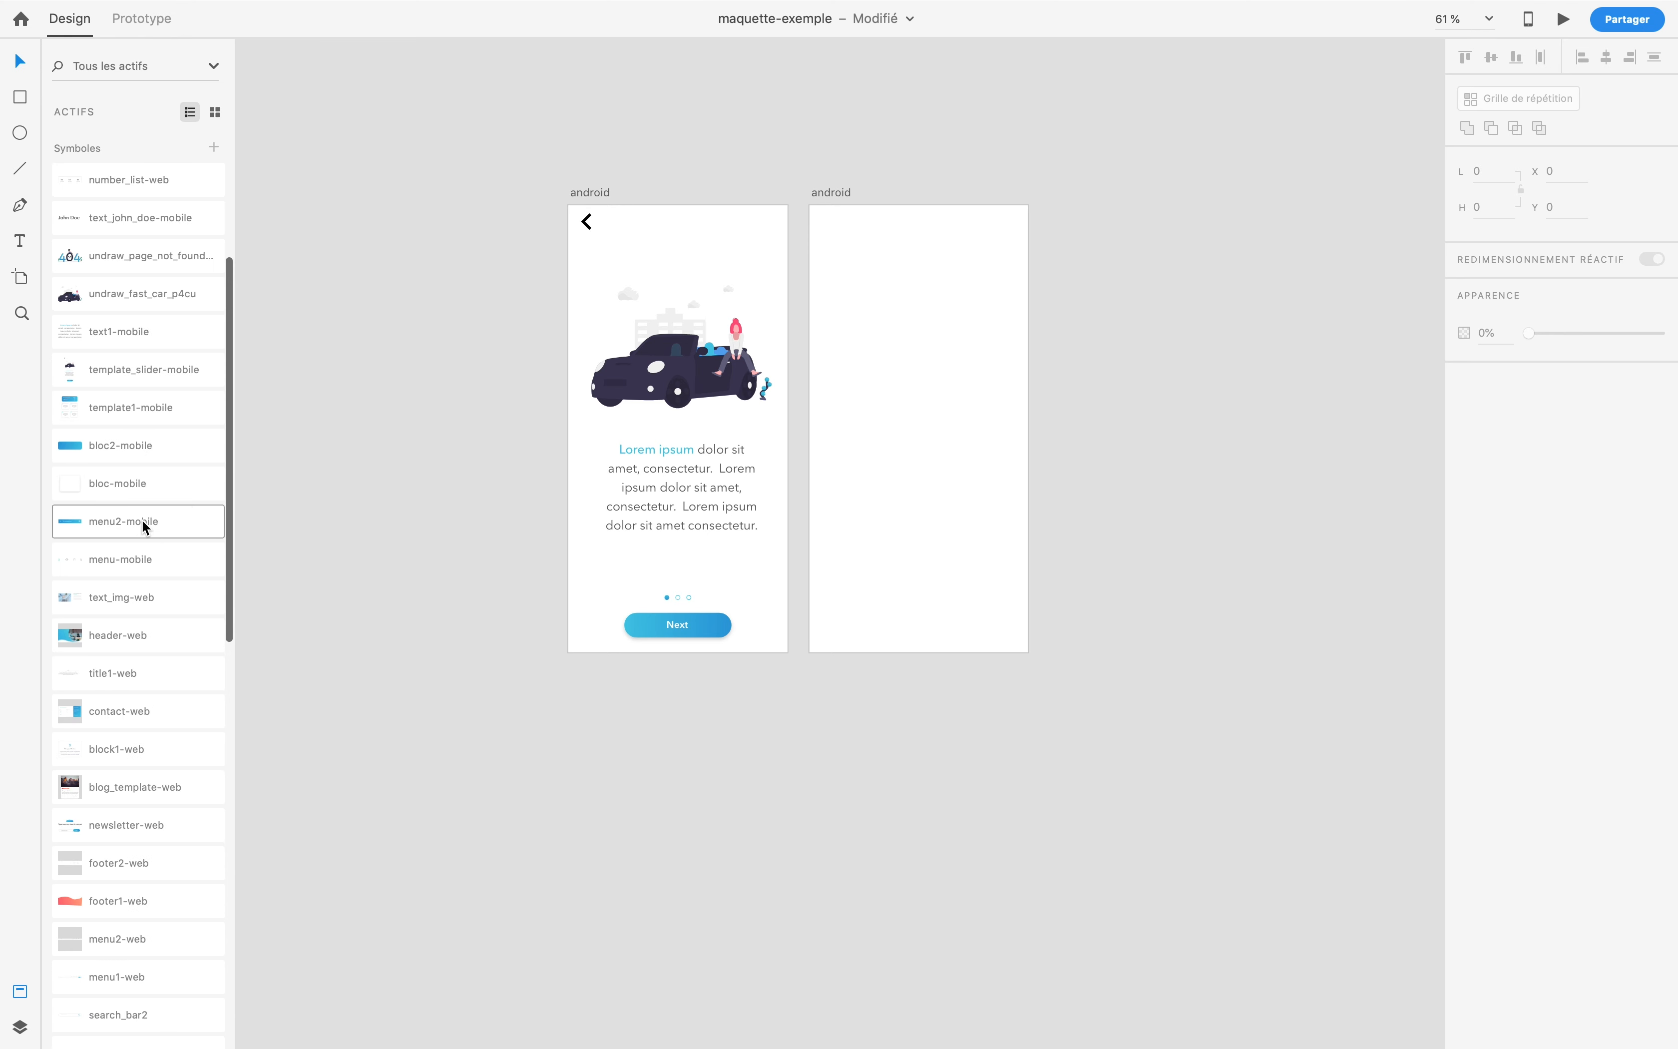
left_click_drag(141, 519, 938, 227)
left_click(919, 366)
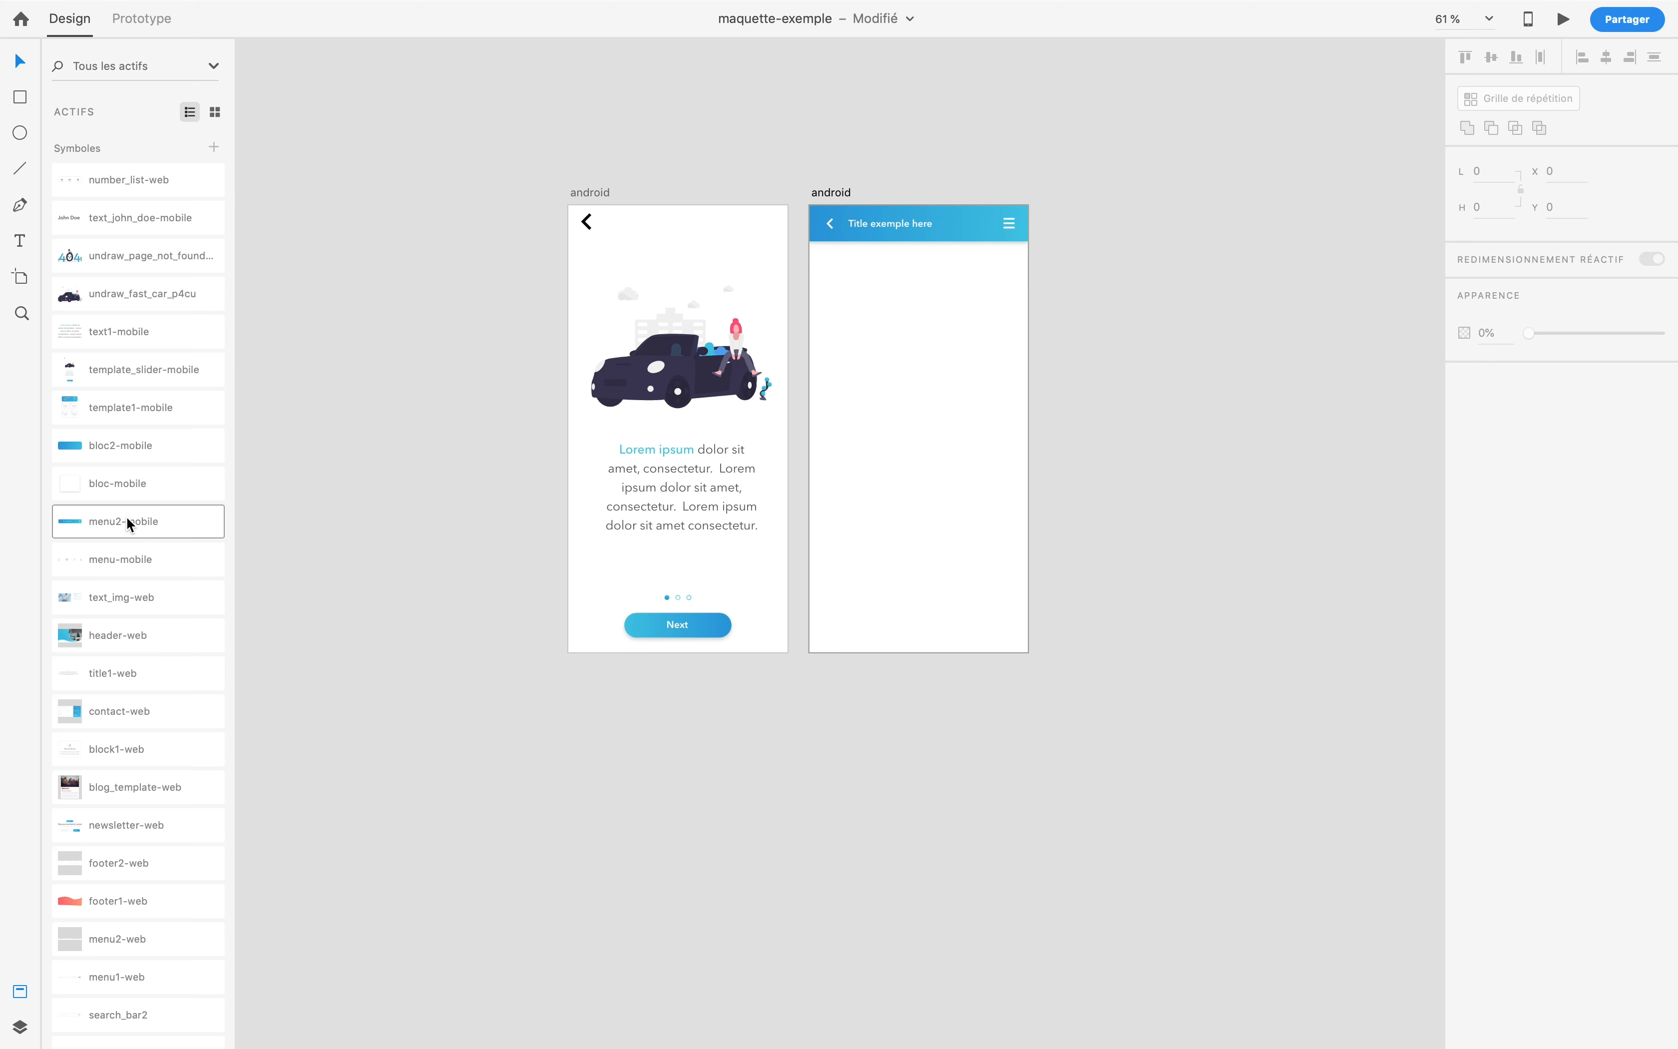
Step: Place the menu-mobile icon bar centred along the bottom of the second android artboard
left_click_drag(123, 546, 898, 619)
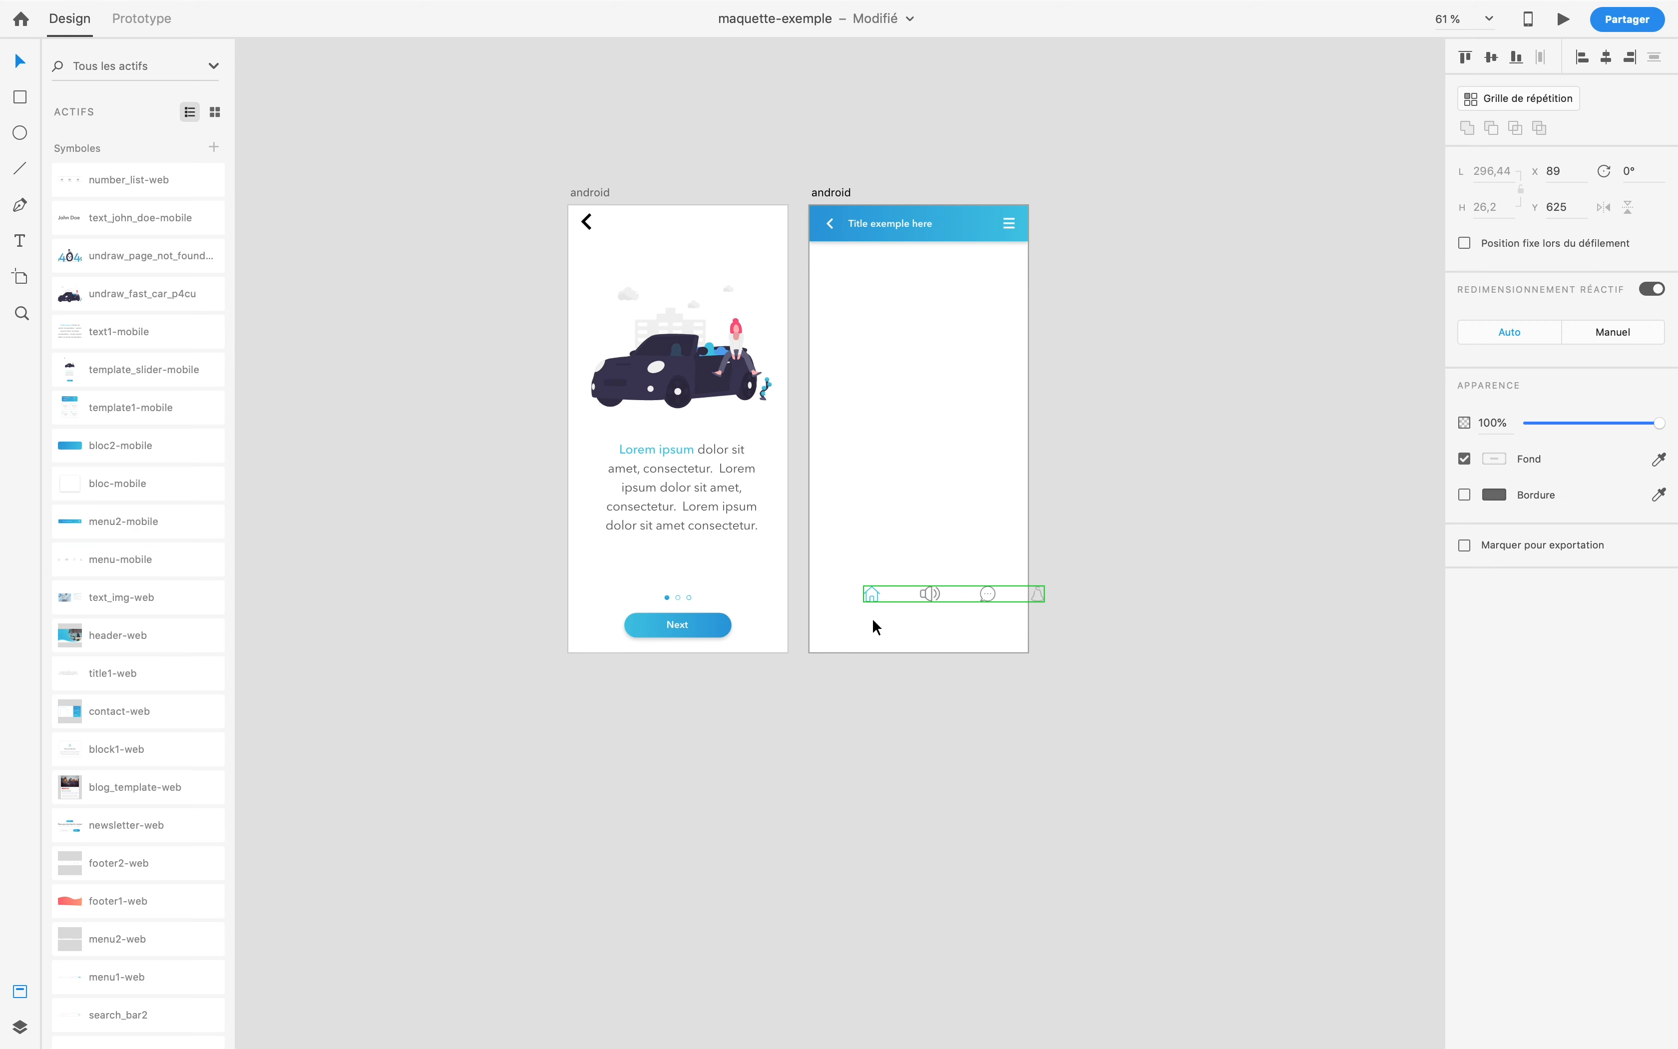
scroll(1016, 573, "up", 3)
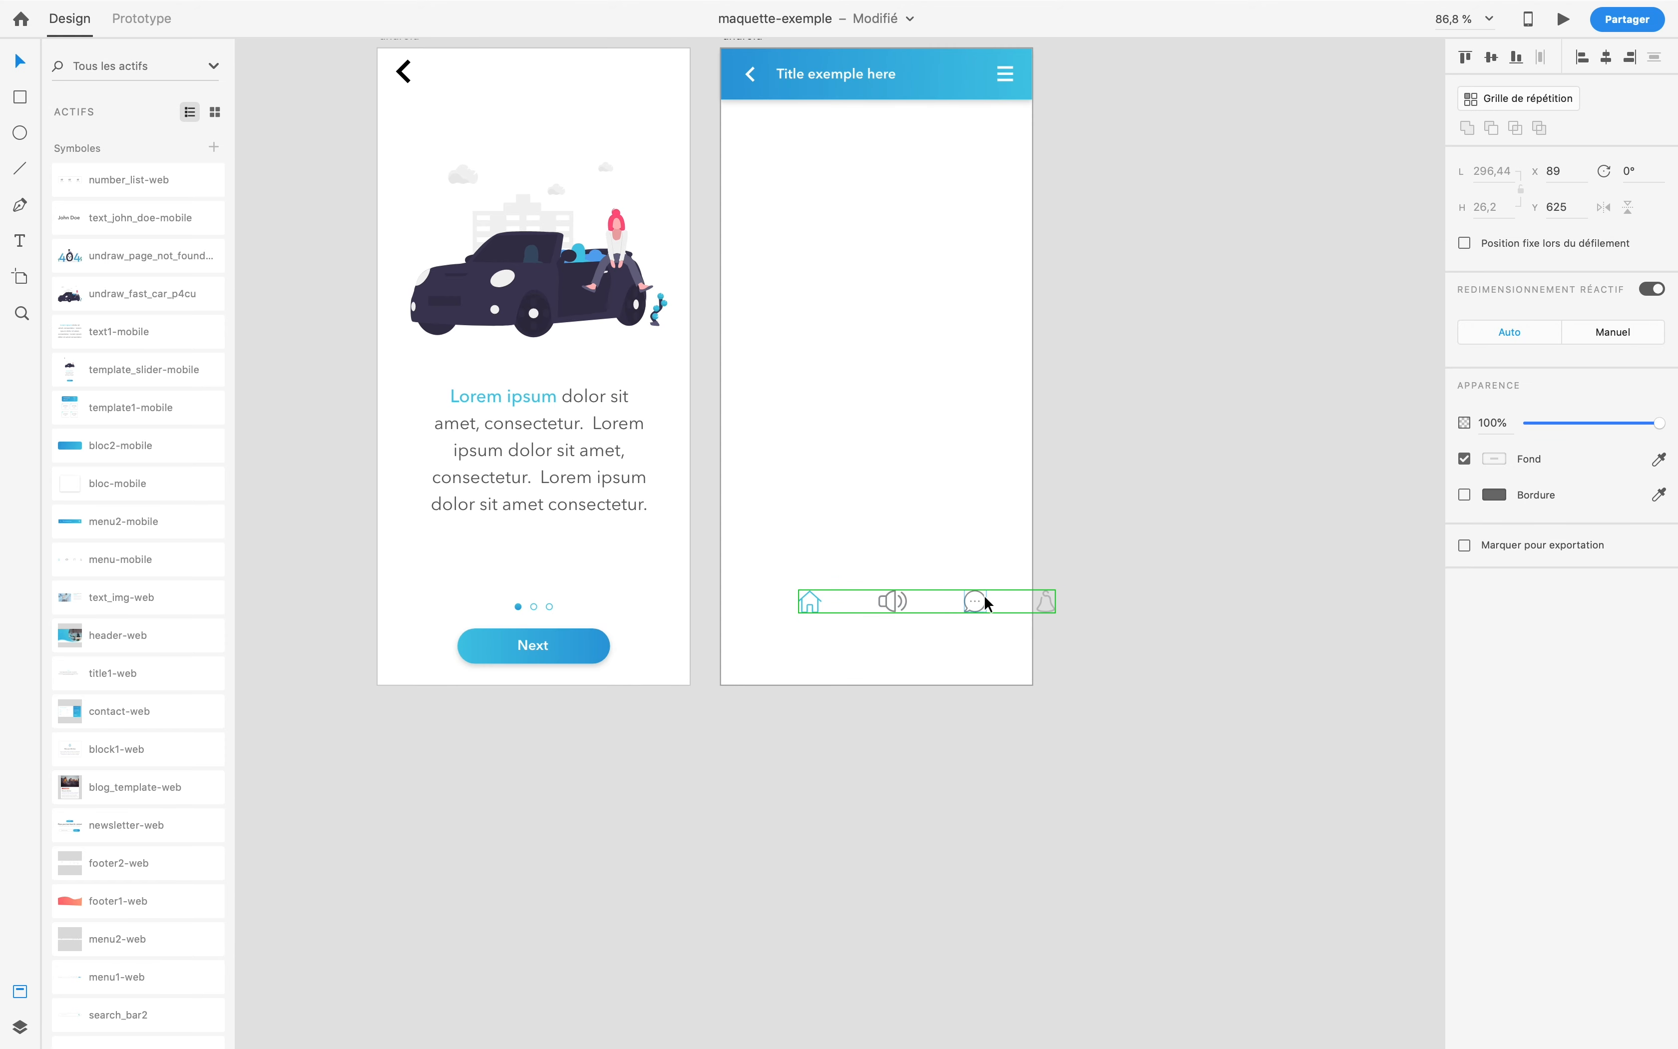
left_click_drag(985, 598, 935, 642)
left_click(954, 528)
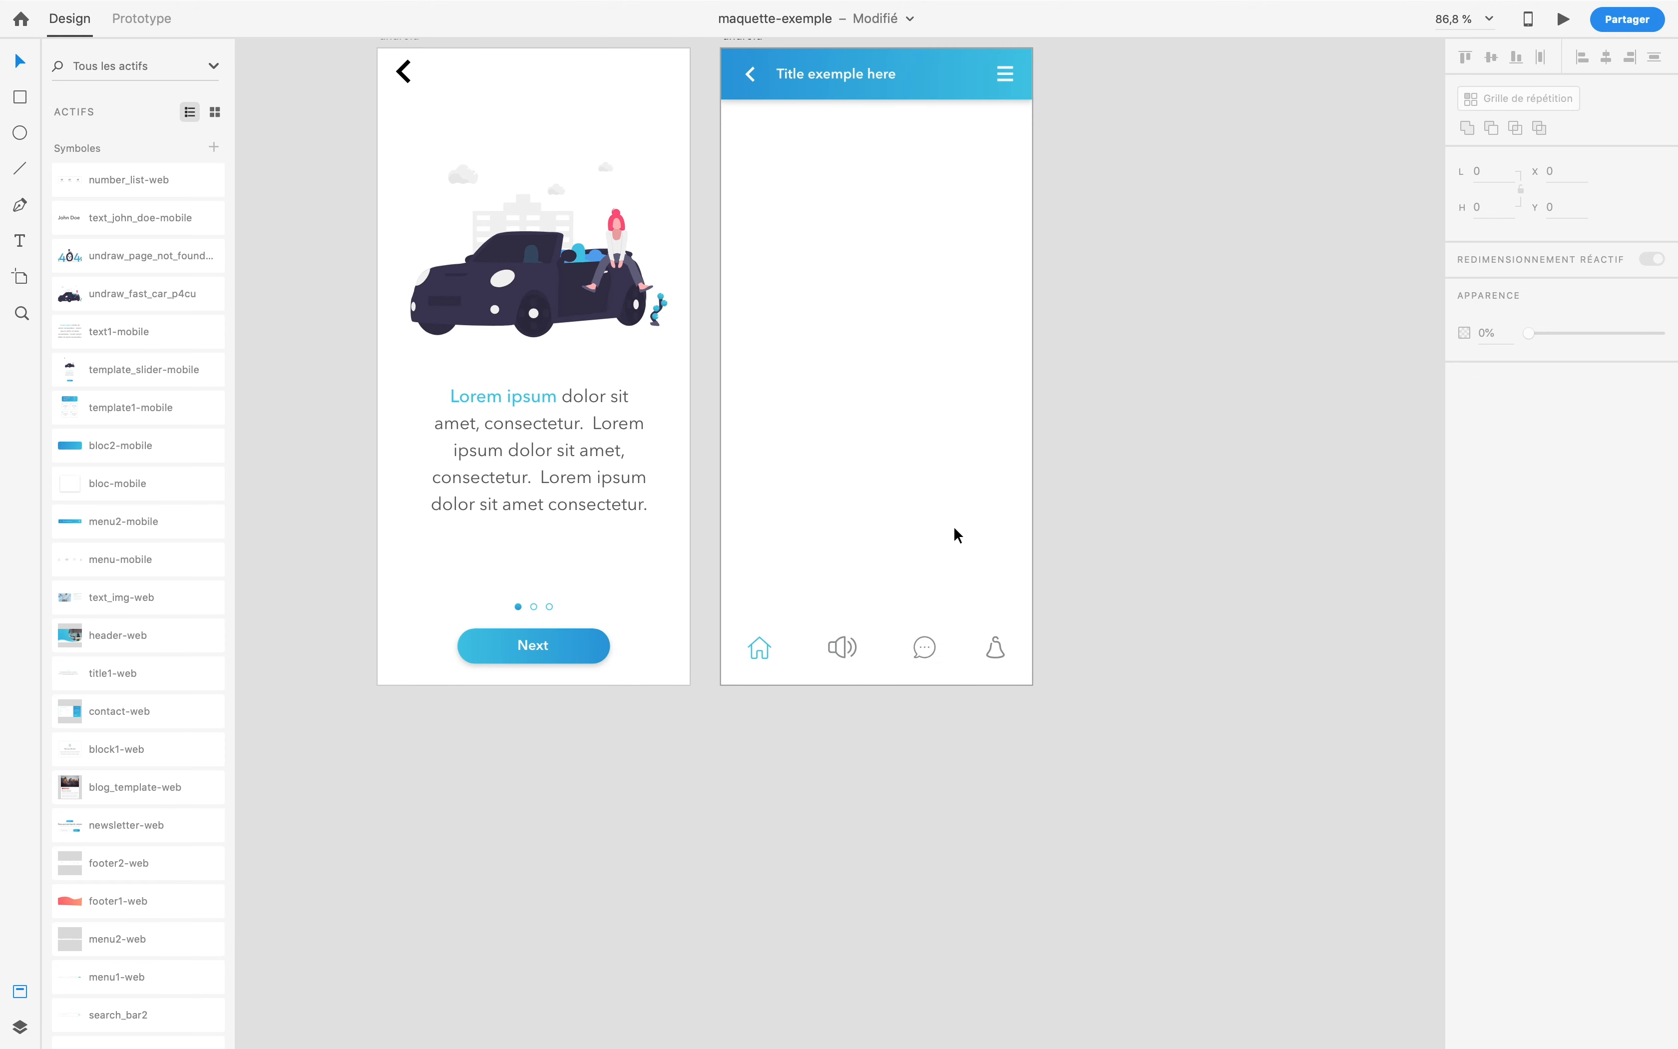
Step: Place the ic_profil picture symbol just below the header, near the left edge of the second android artboard
scroll(111, 860, "down", 15)
left_click_drag(109, 958, 837, 206)
scroll(838, 206, "up", 3)
left_click_drag(840, 314, 763, 258)
left_click(818, 373)
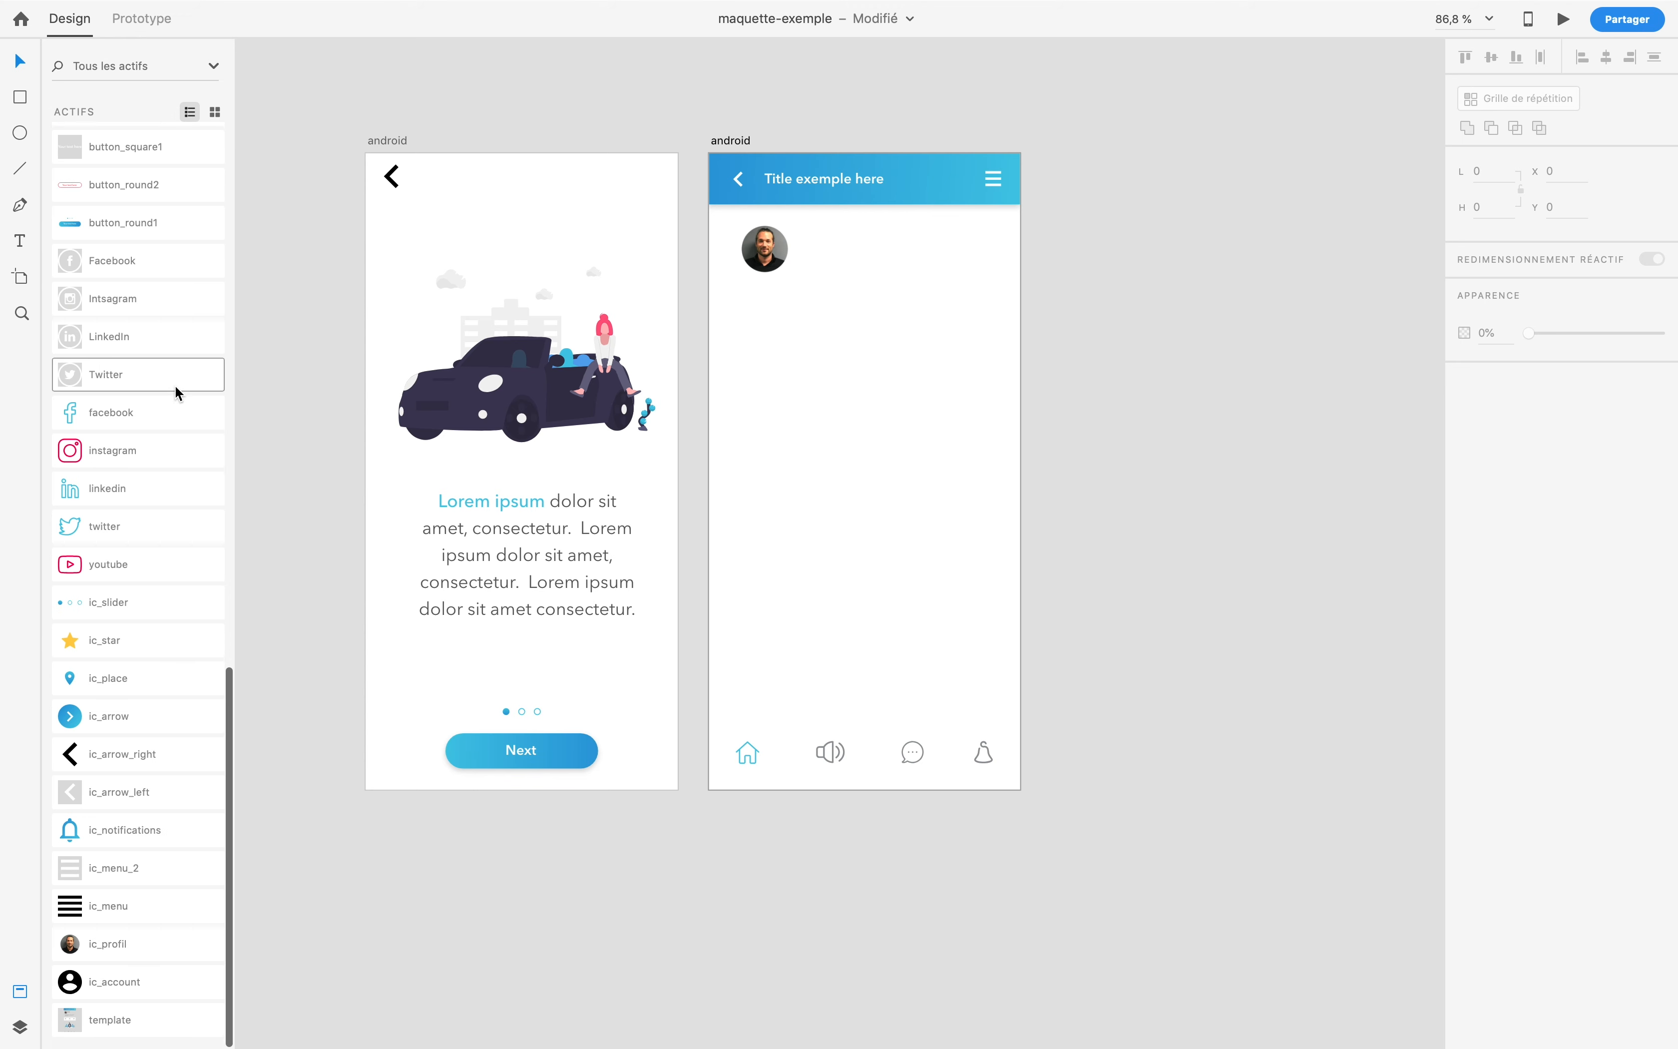
Step: Show the assets as a grid and place the placeholder-name text symbol beside the profile picture at X 102, Y 84
scroll(121, 833, "up", 3)
scroll(120, 856, "up", 20)
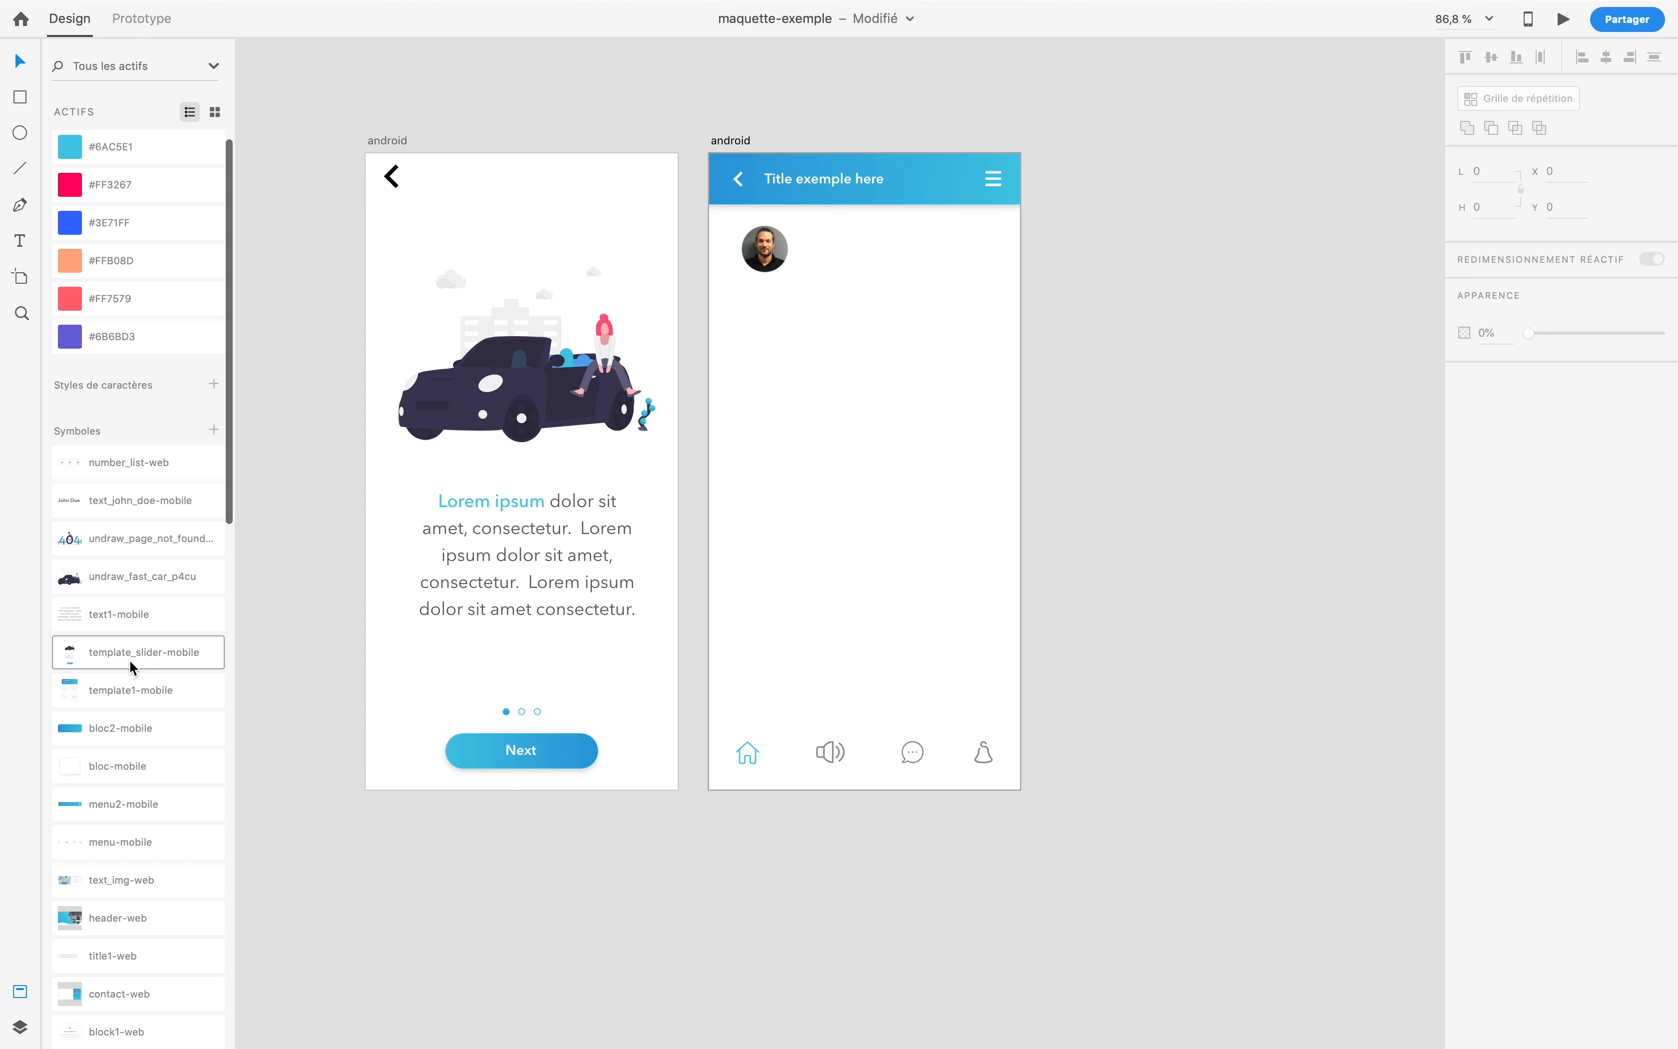
scroll(129, 660, "down", 8)
scroll(130, 660, "up", 4)
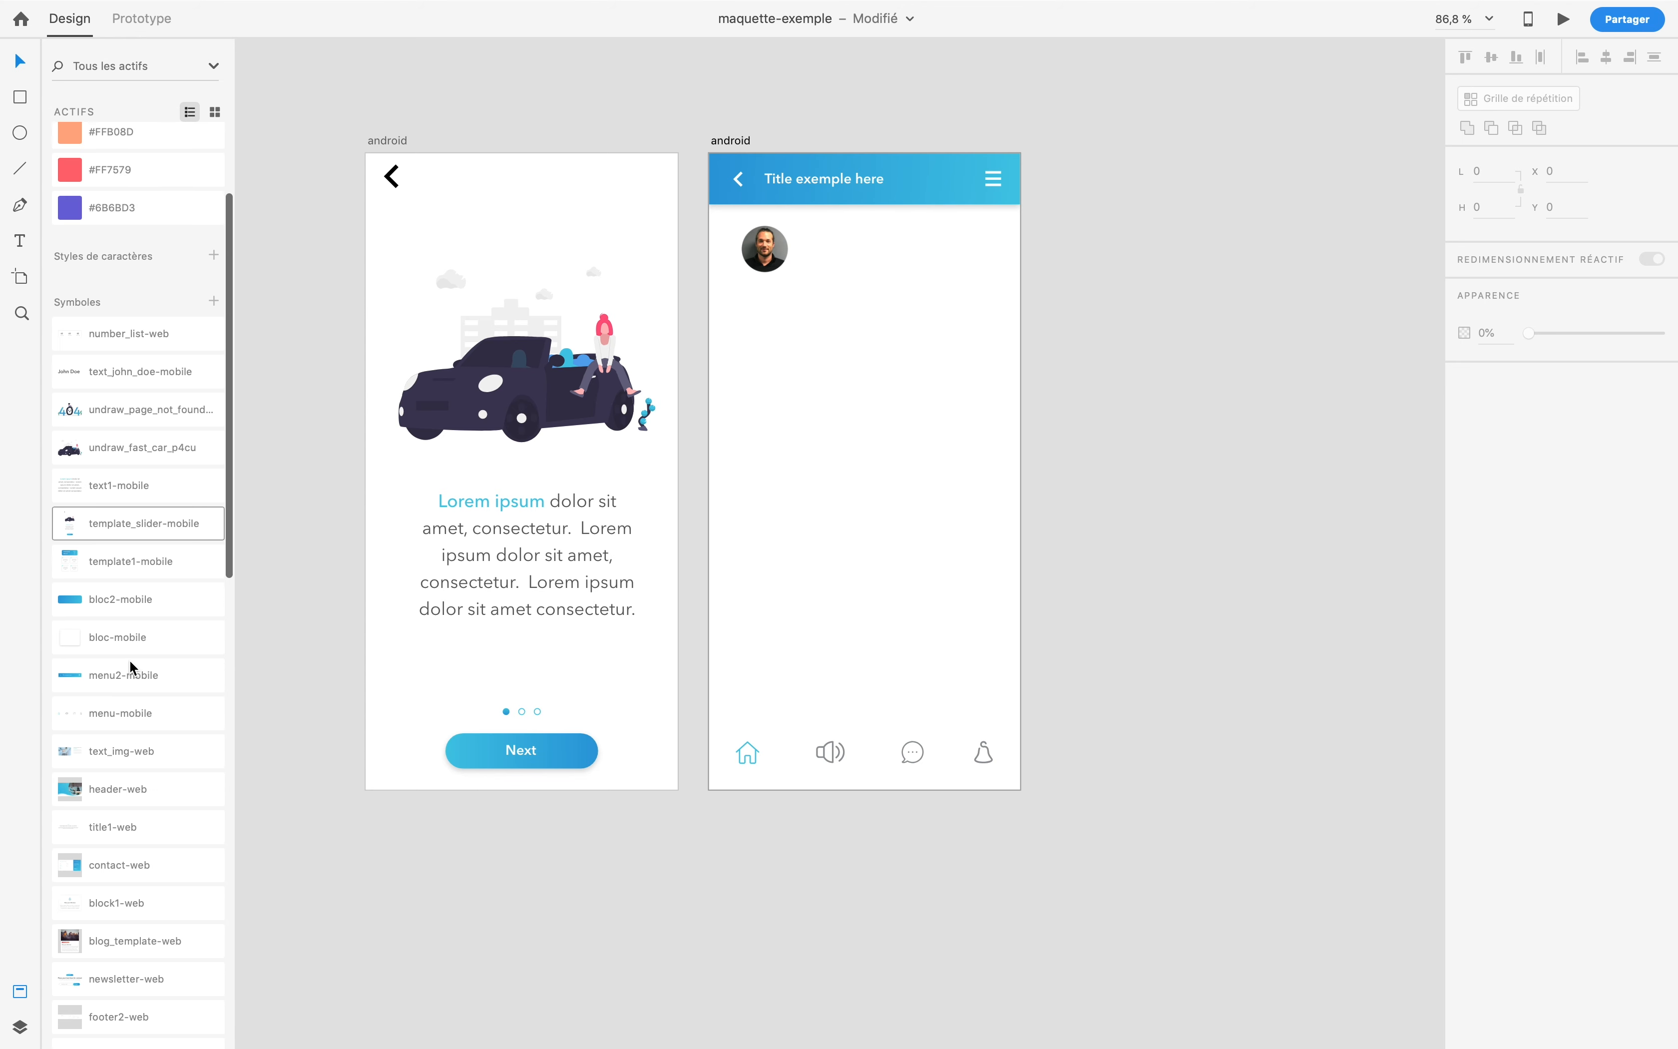
scroll(130, 660, "down", 10)
scroll(195, 217, "up", 2)
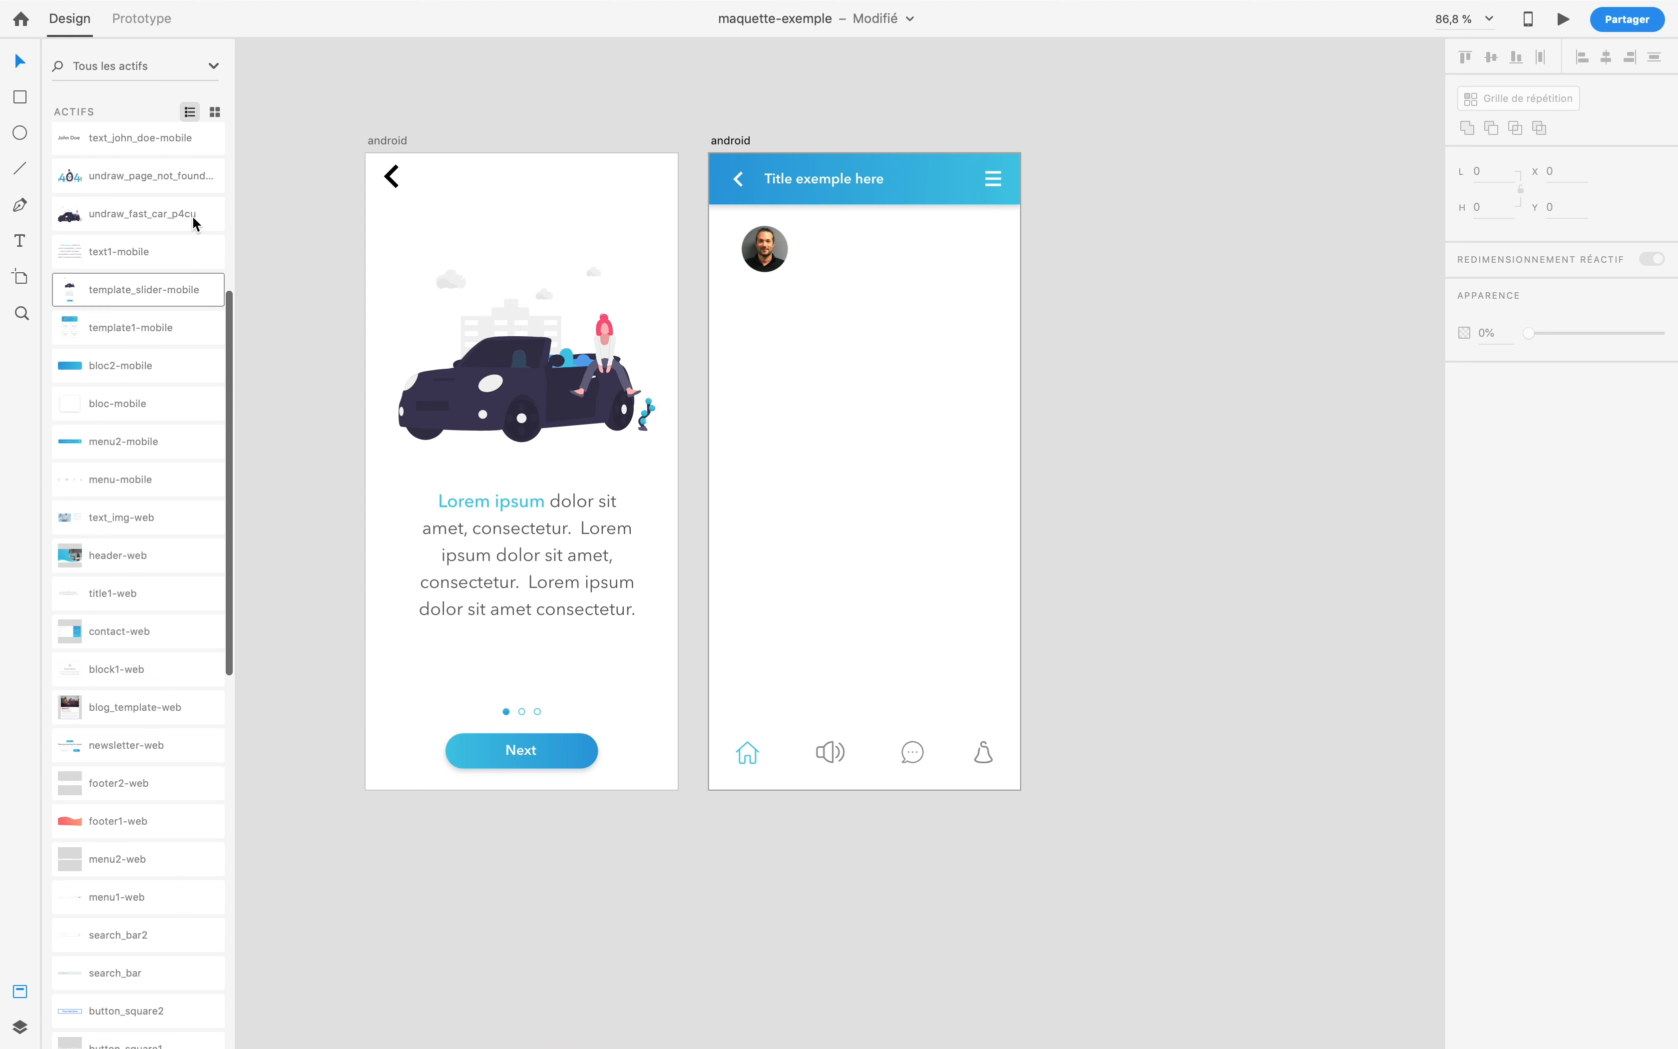
left_click(215, 112)
scroll(181, 340, "up", 3)
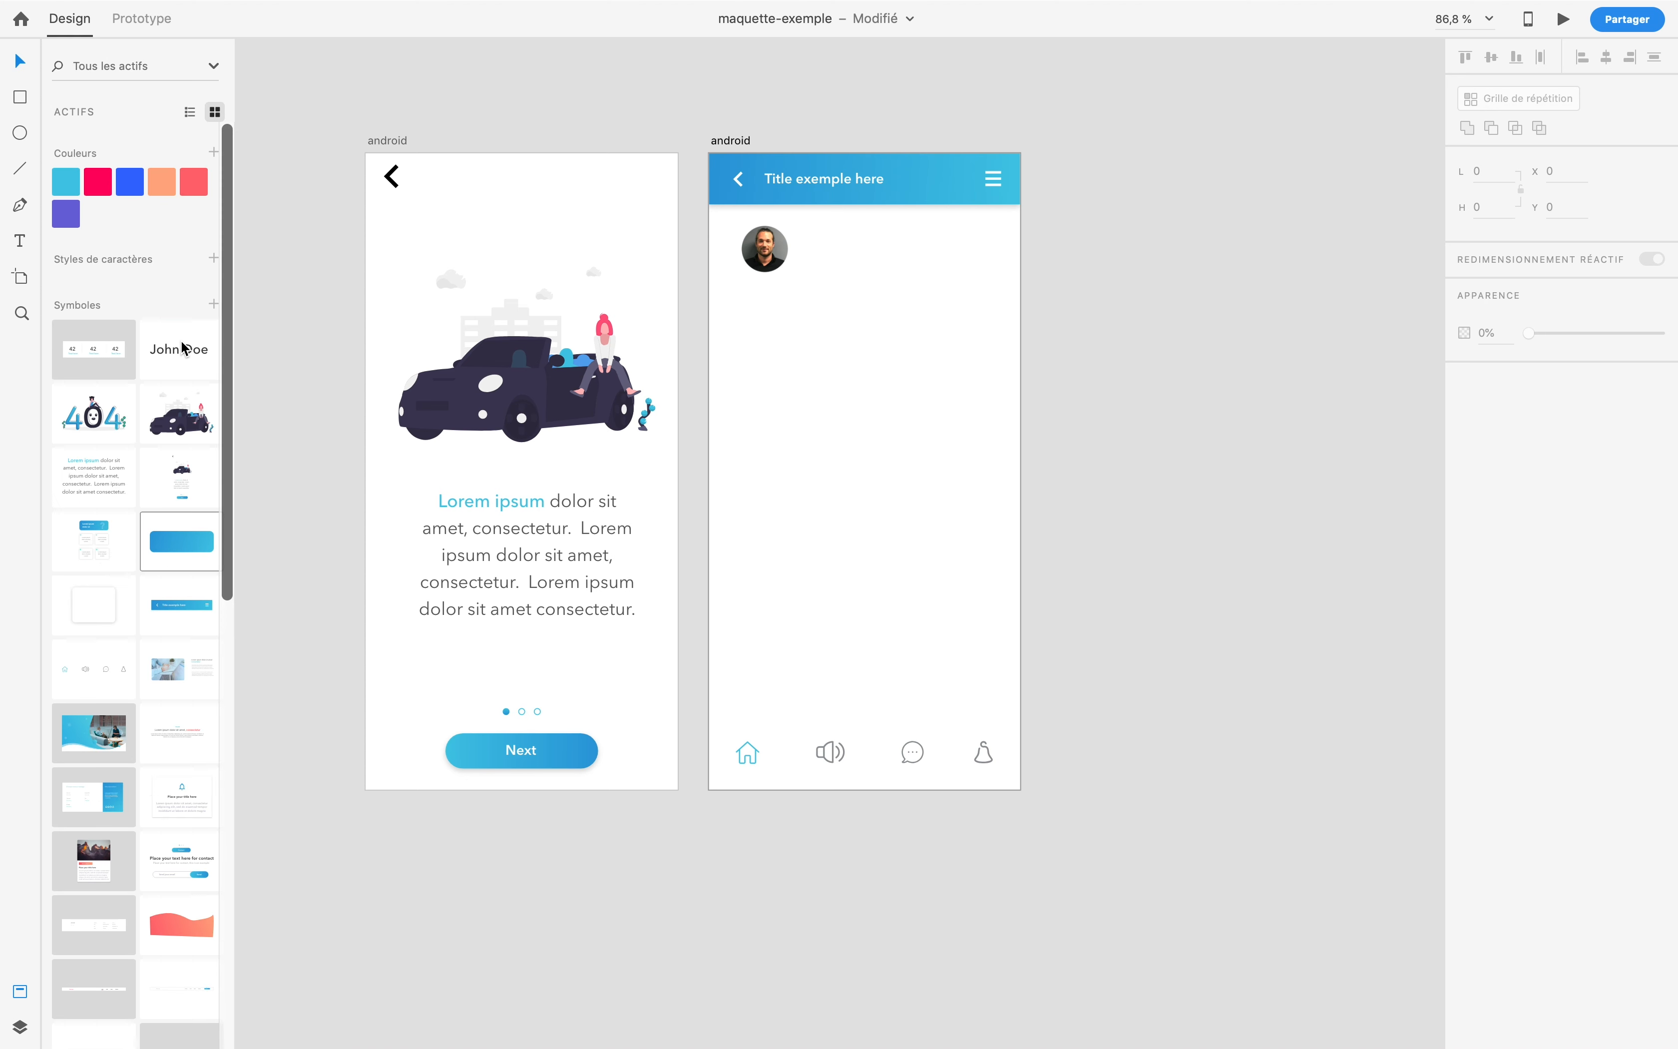
left_click_drag(182, 350, 837, 240)
Step: Add the text "Montpellier, FR" below the name and set its font size to 10
scroll(837, 240, "up", 5)
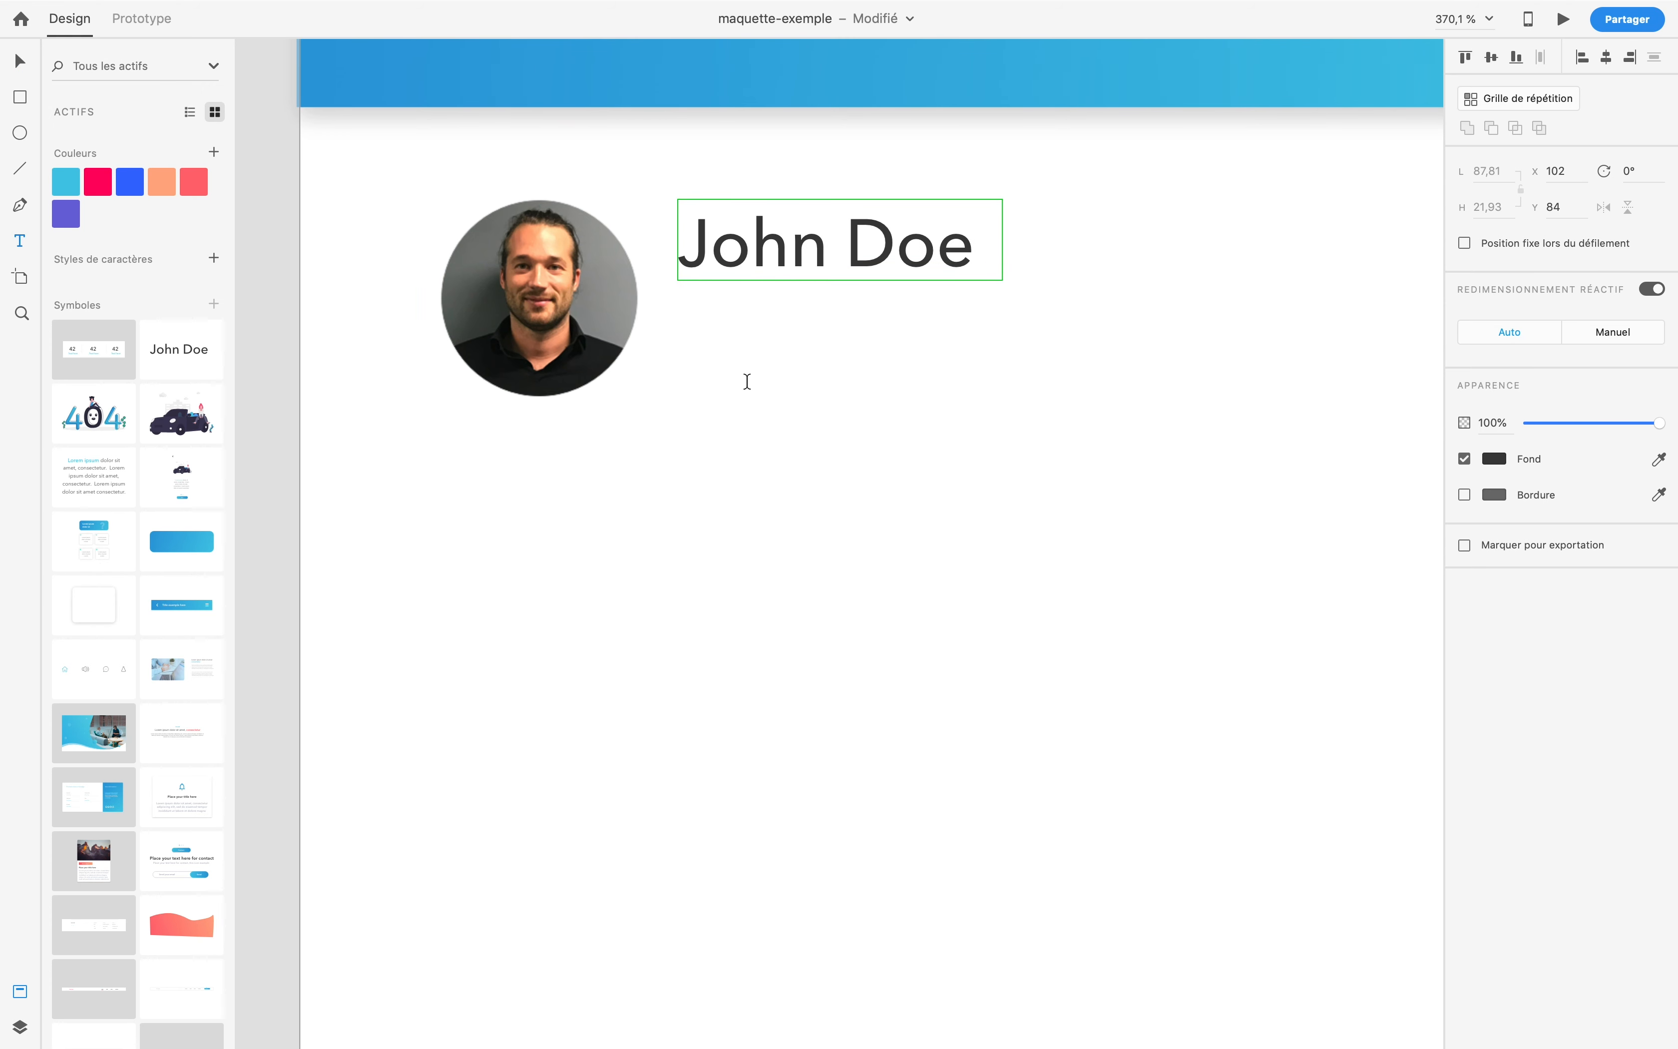
left_click(688, 323)
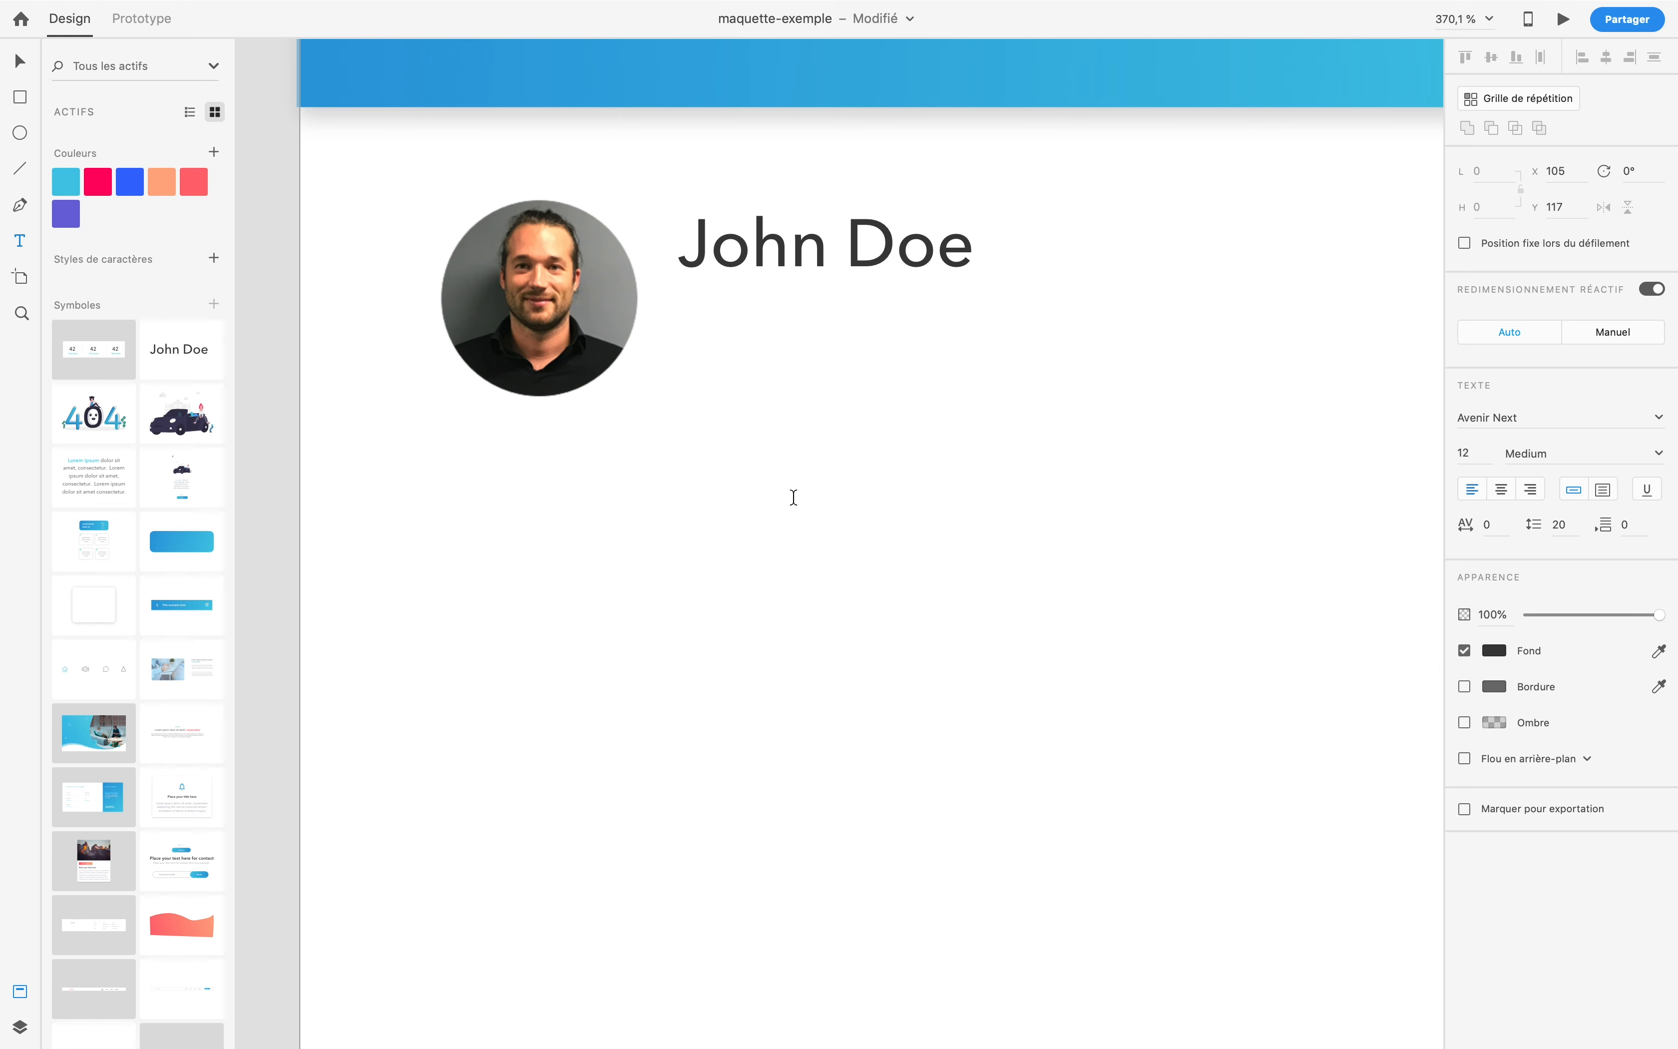
type("Montpe")
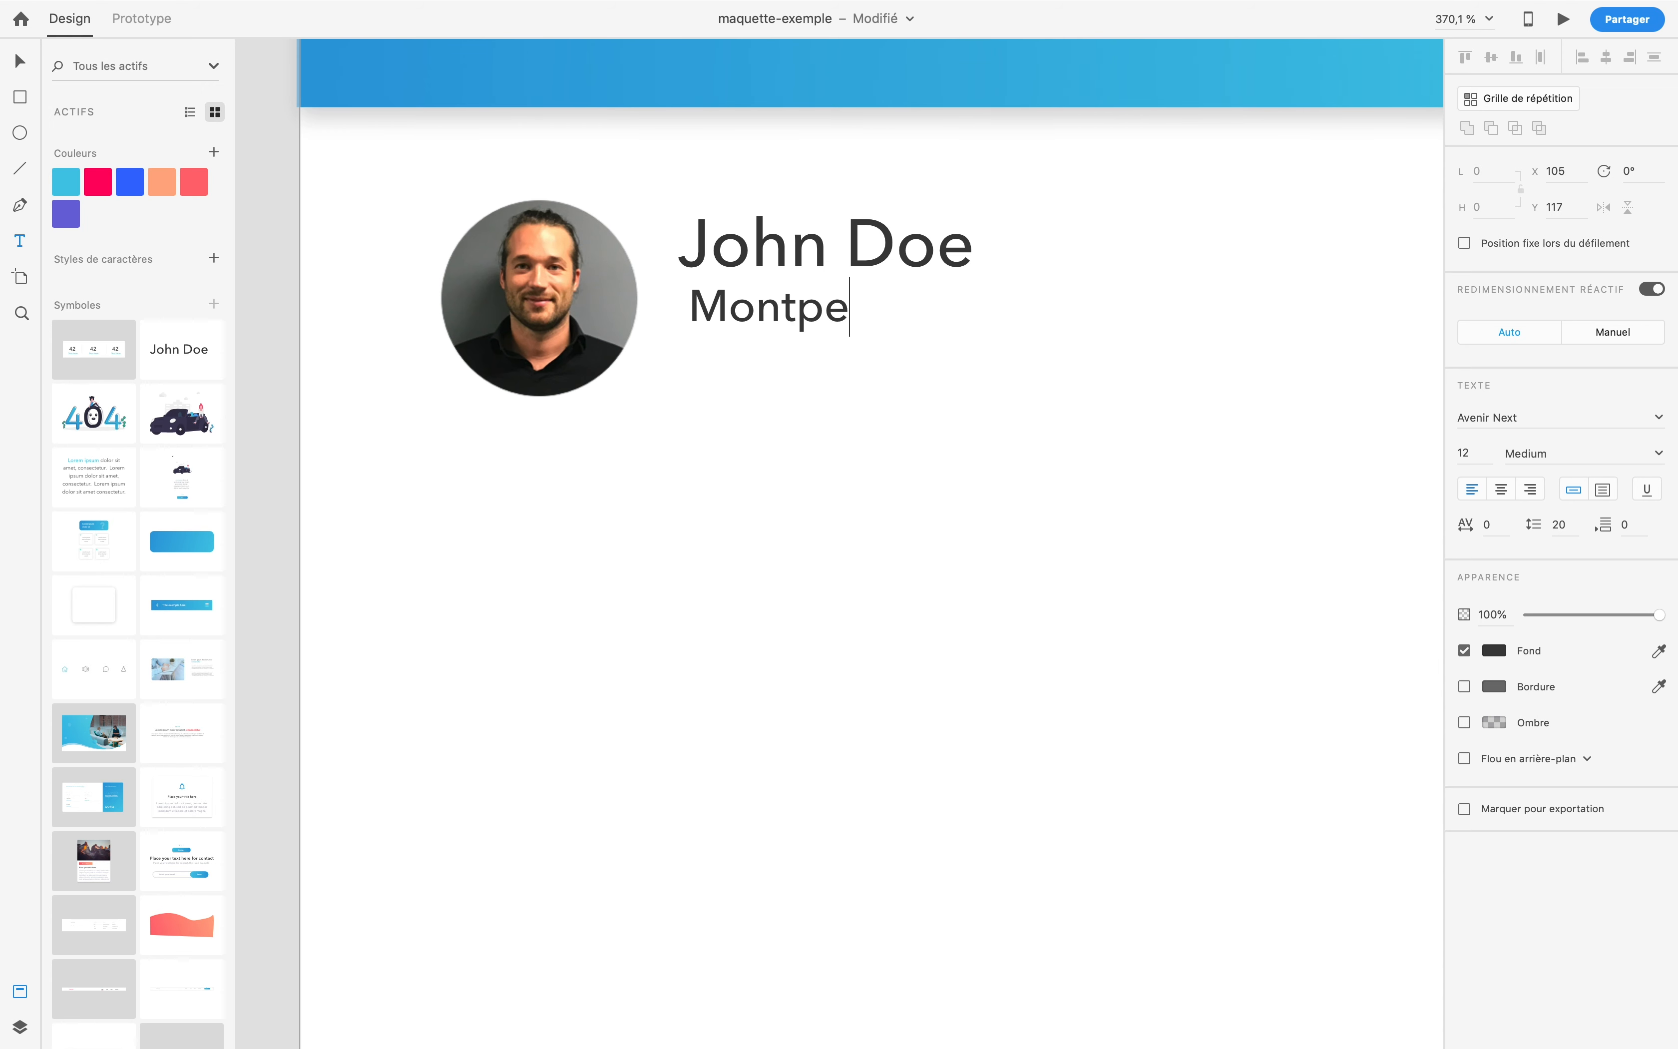
type("llier, FR")
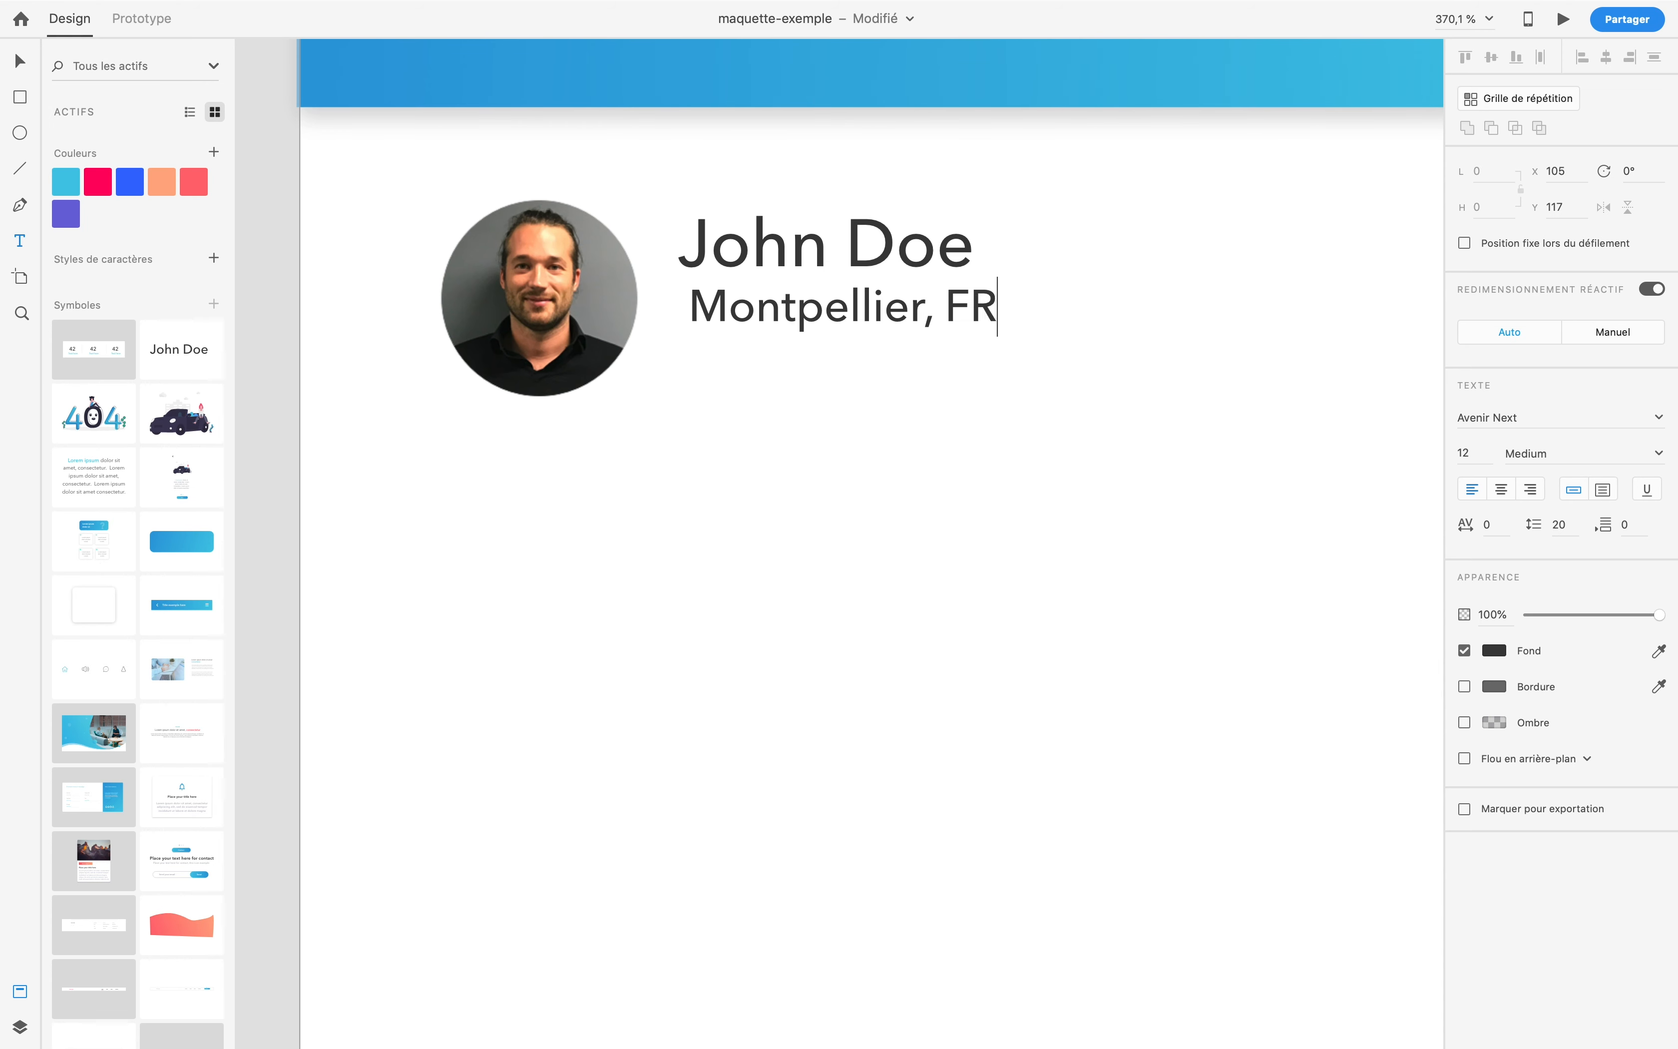
key("super+a")
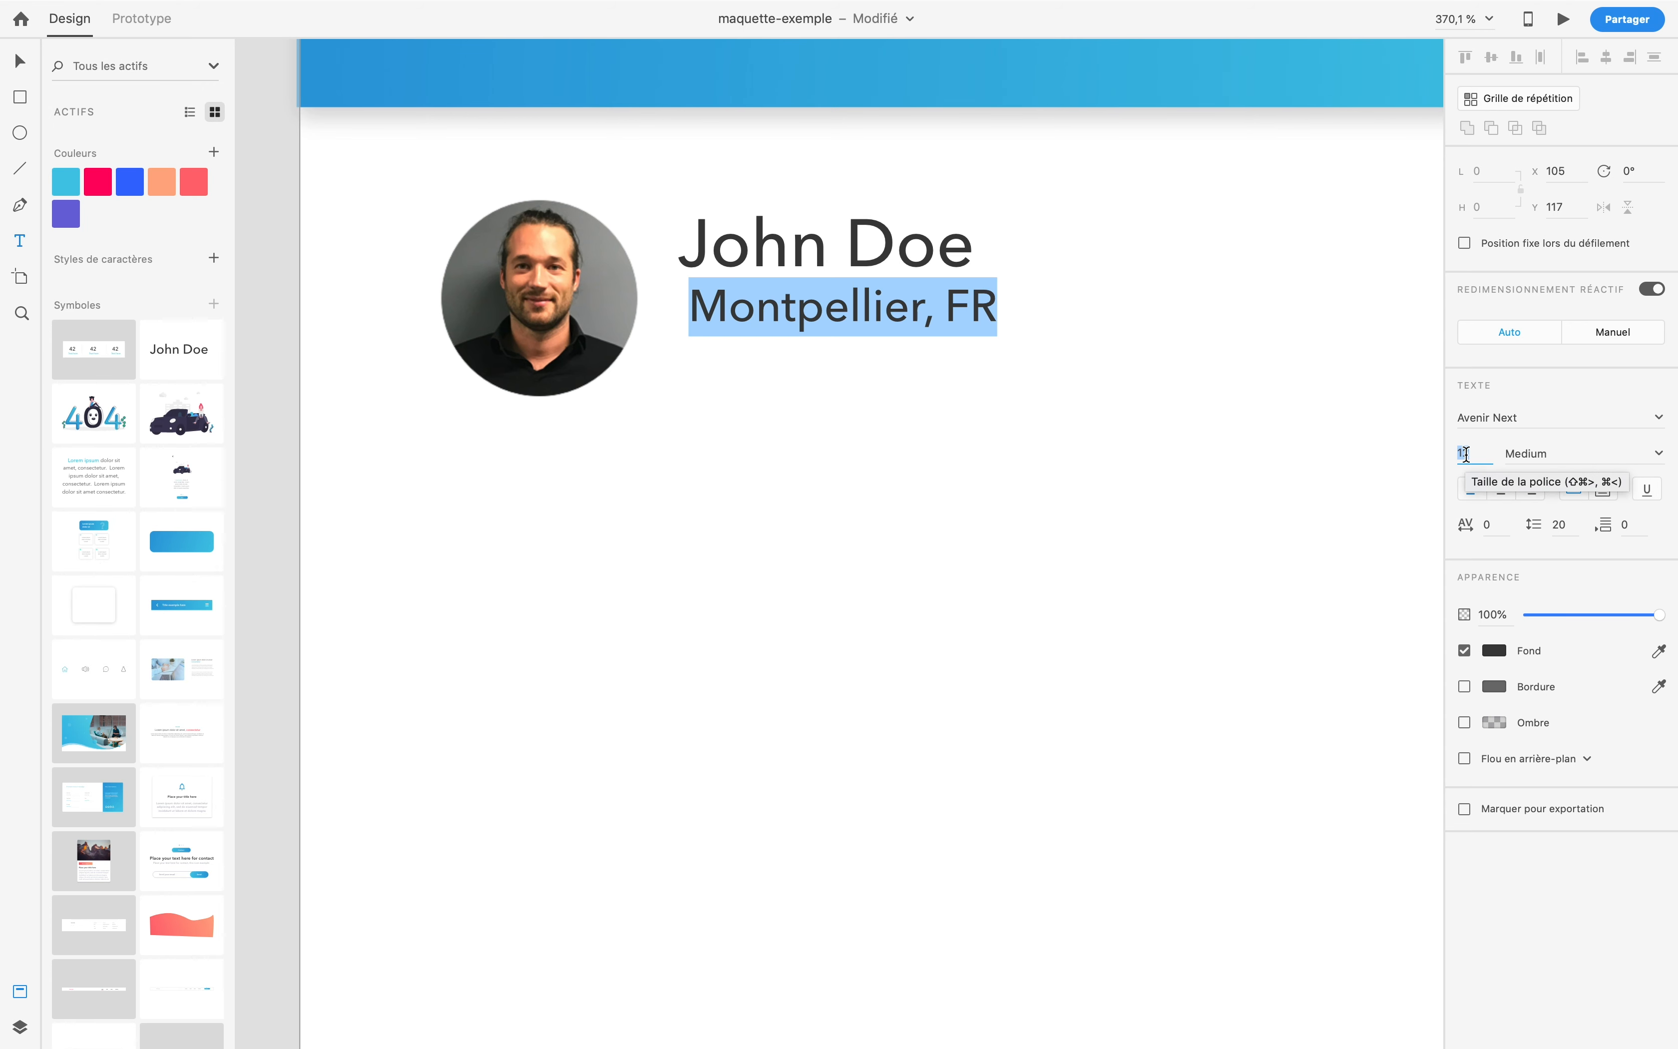
type("1")
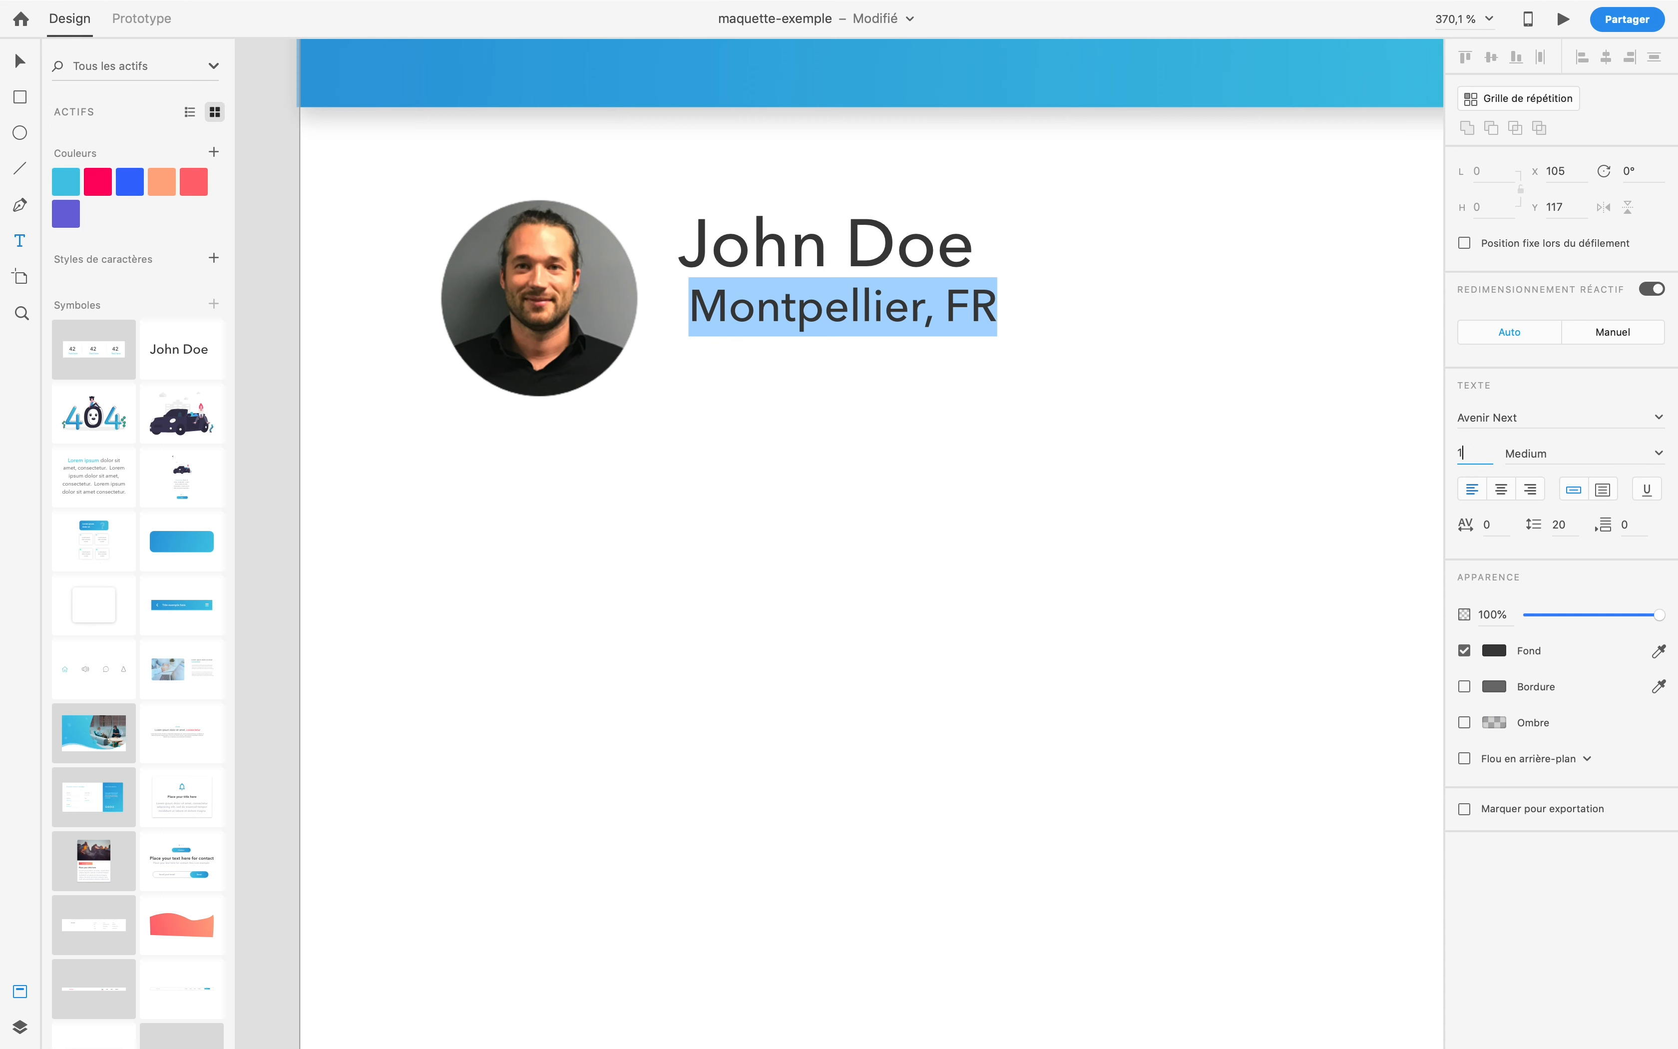
key("Return")
left_click(15, 66)
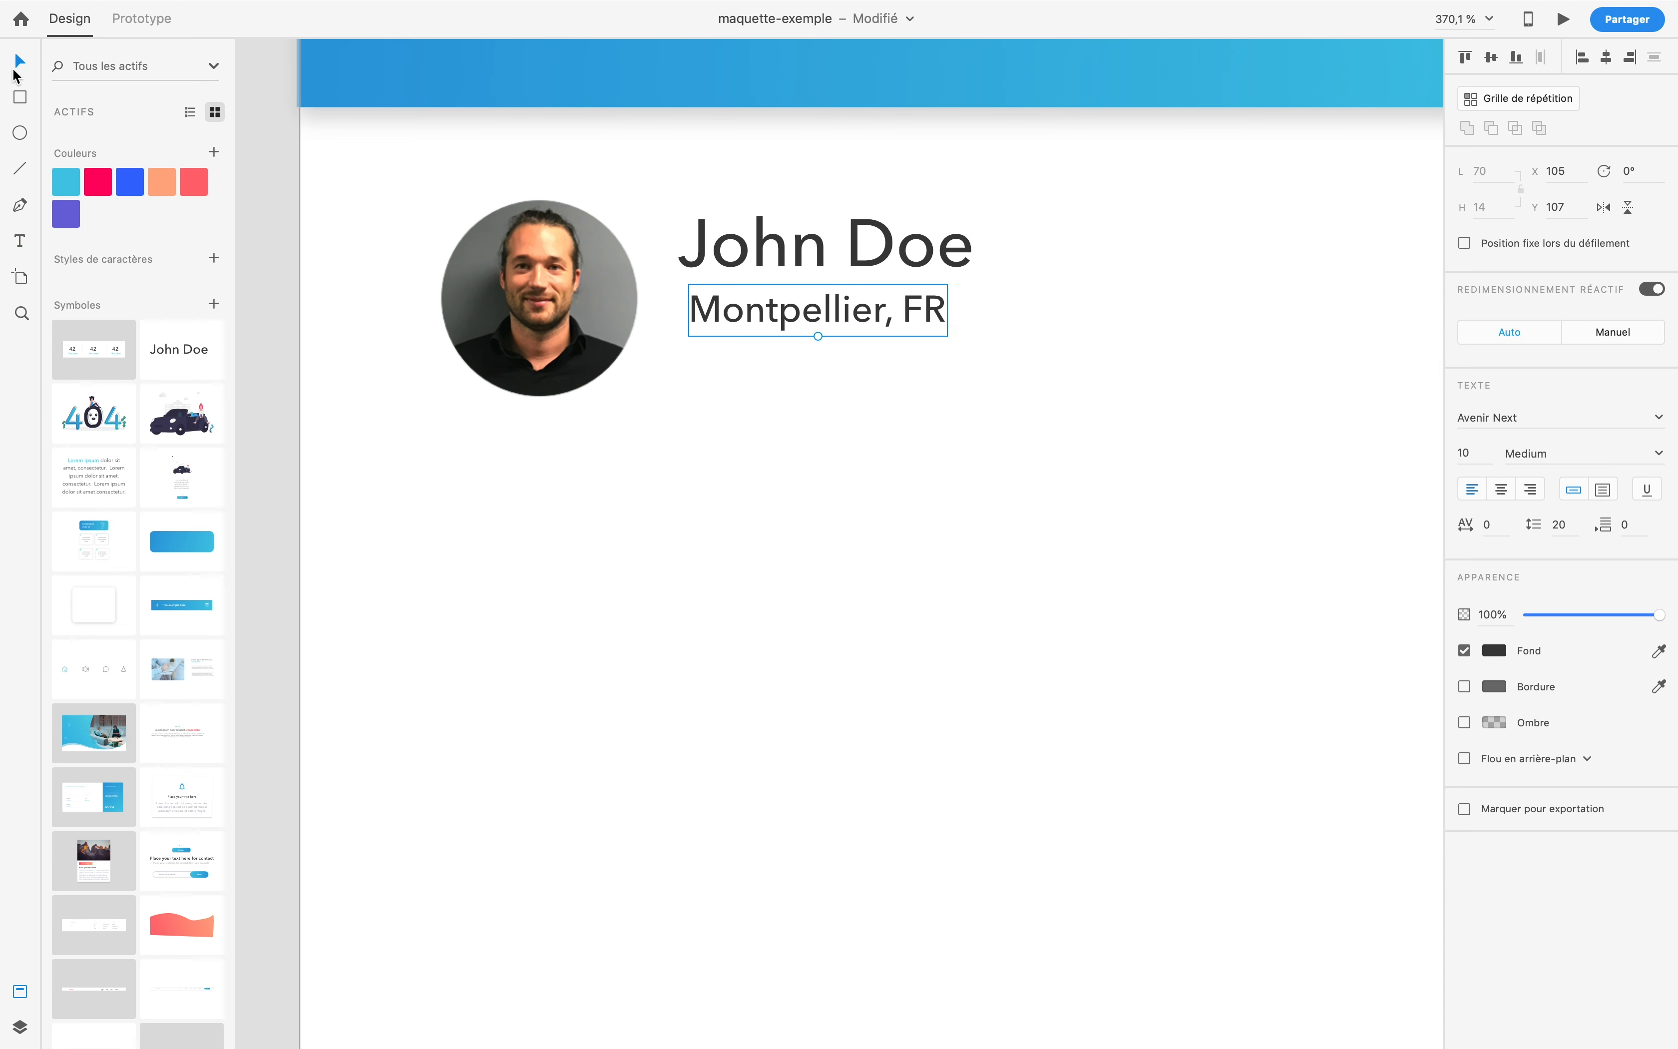
Step: Place the ic_place pin symbol under the name and move the "Montpellier, FR" text to its right, at X 117, Y 109
left_click_drag(774, 317, 794, 321)
left_click(752, 480)
scroll(81, 689, "down", 10)
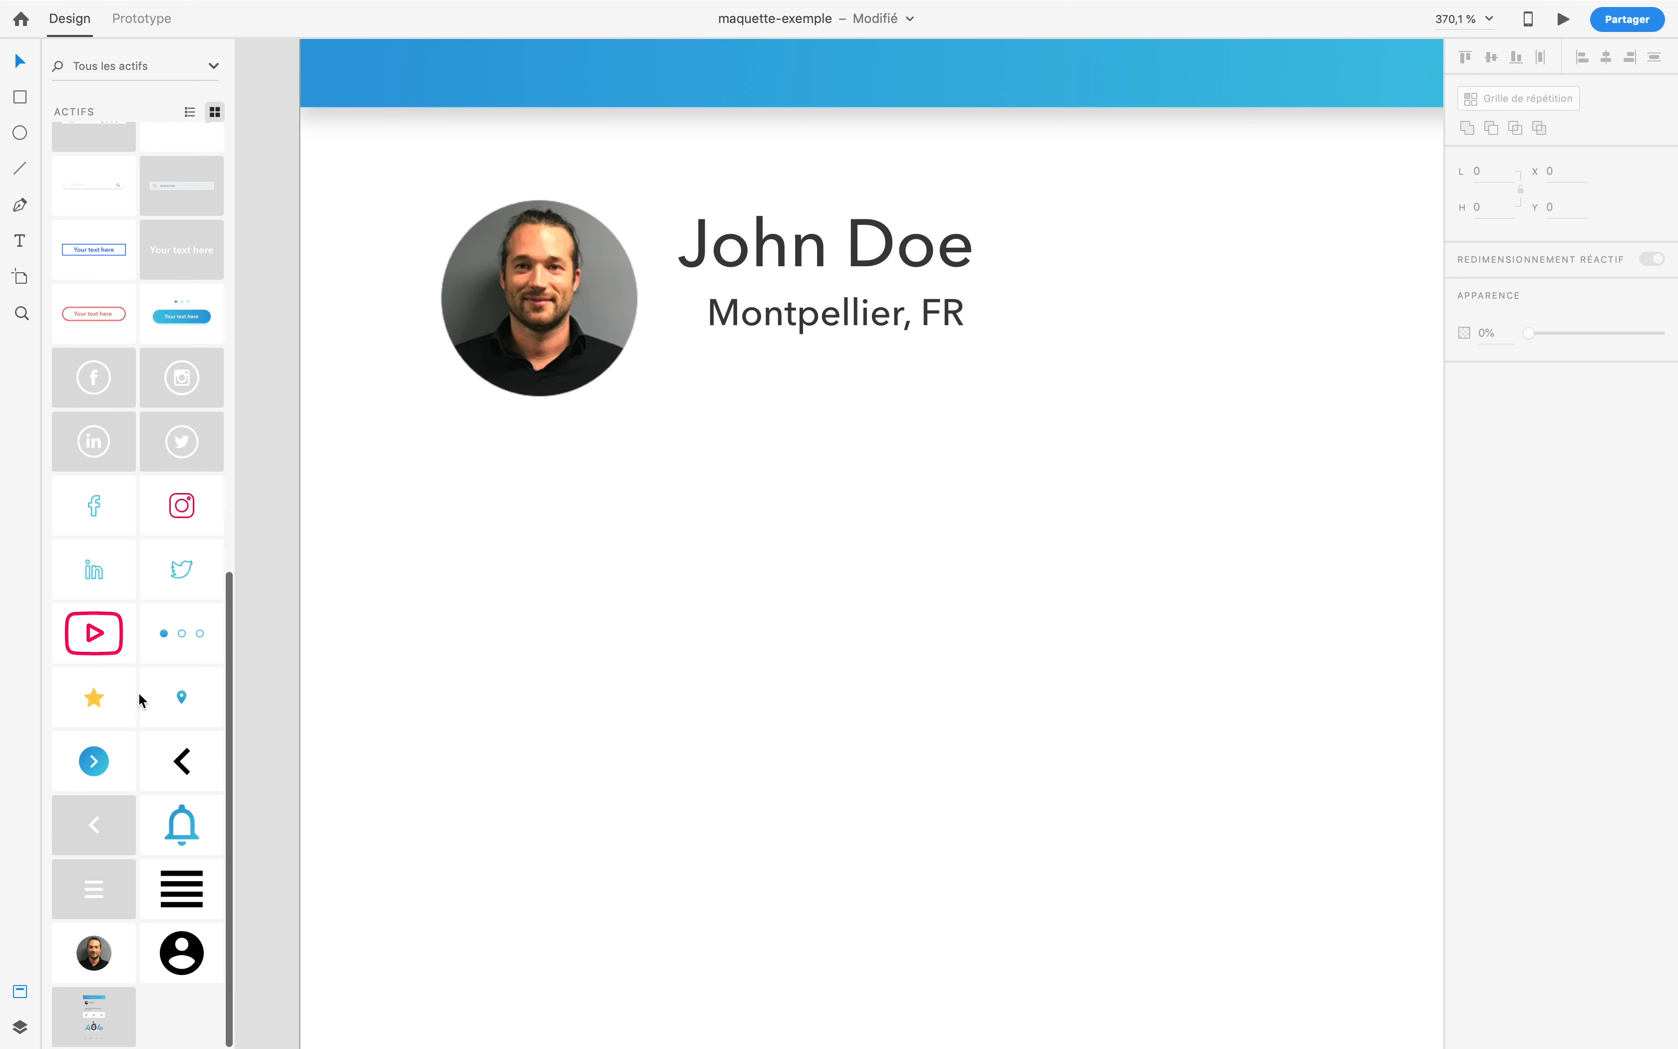
left_click_drag(143, 694, 683, 524)
left_click_drag(681, 357, 680, 357)
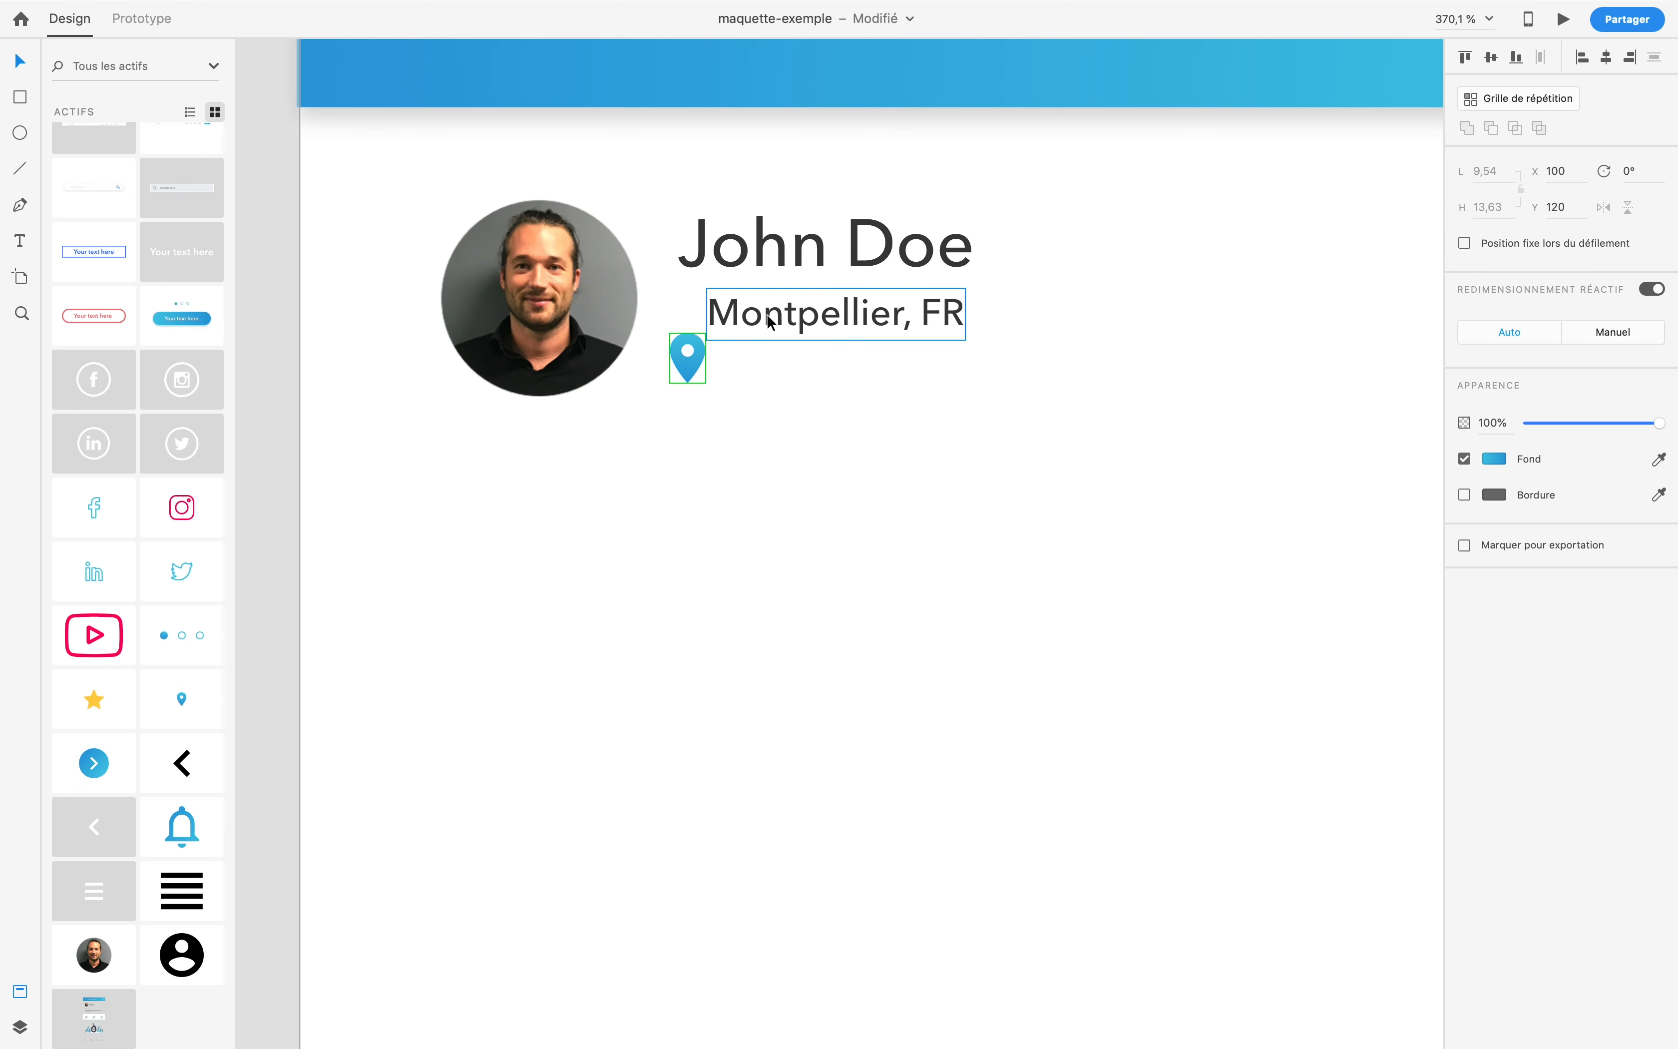
left_click_drag(764, 312, 775, 324)
left_click_drag(685, 369, 786, 319)
left_click(779, 337)
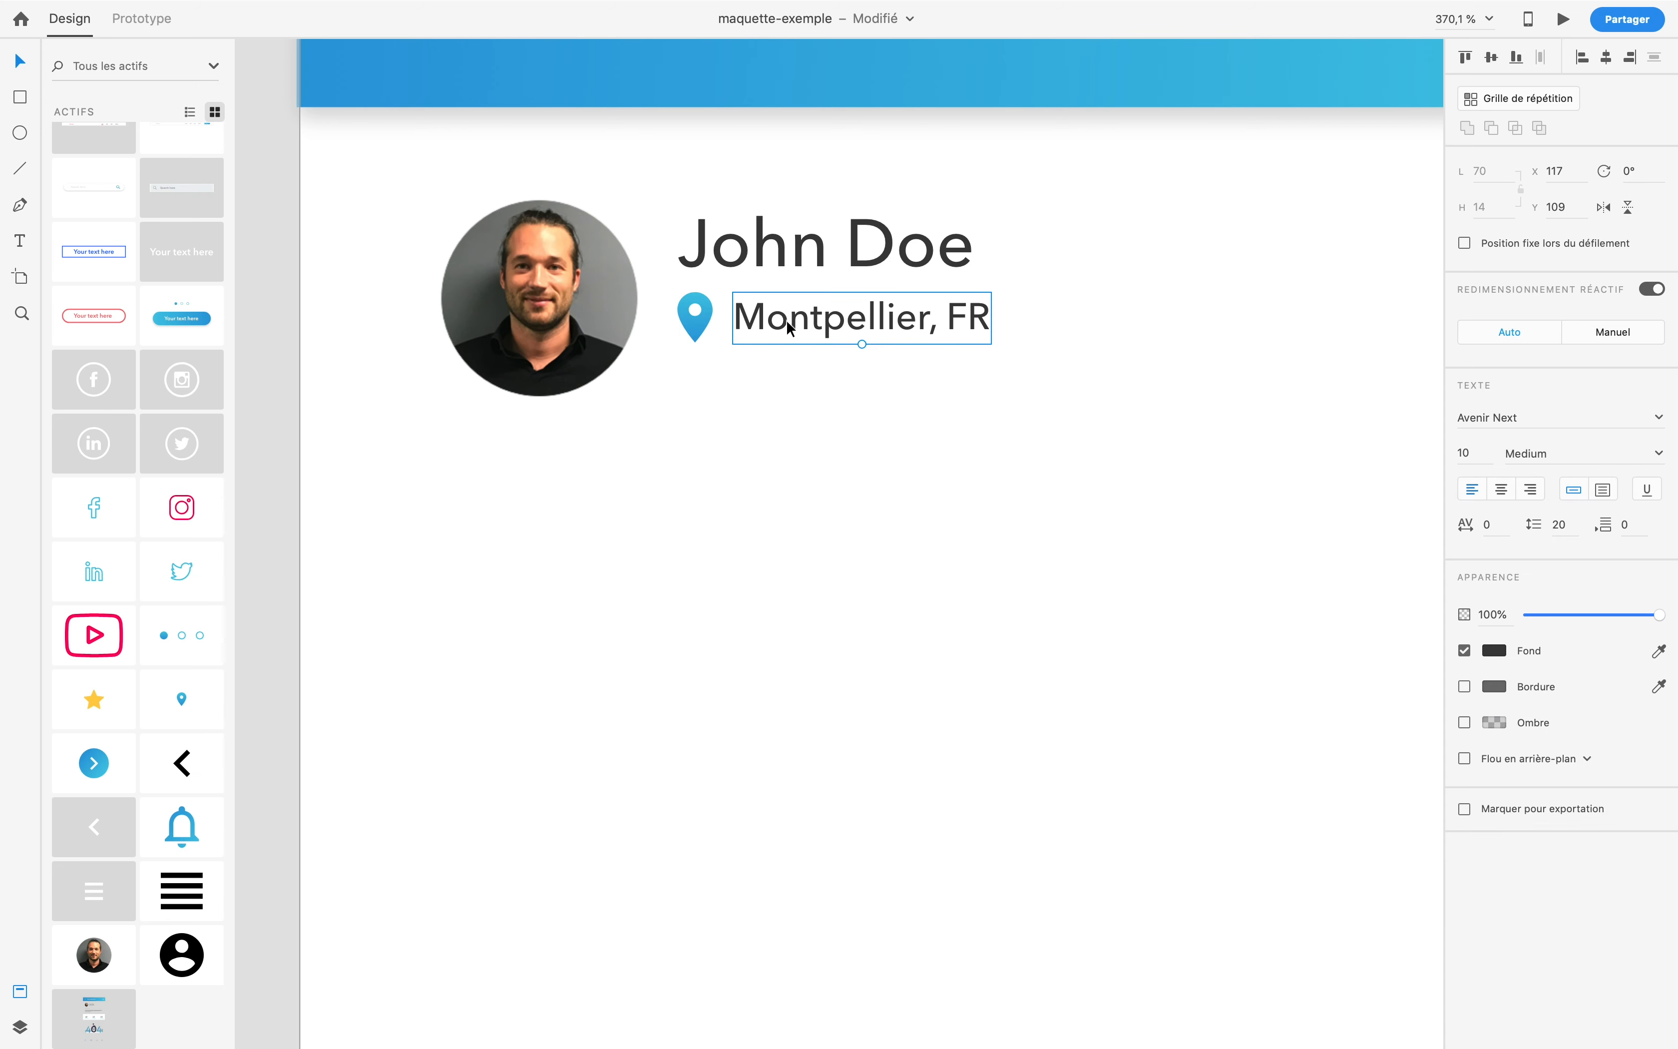
left_click(801, 450)
Step: Add the text "Description" below the profile picture at X 40, Y 164
scroll(801, 449, "down", 5)
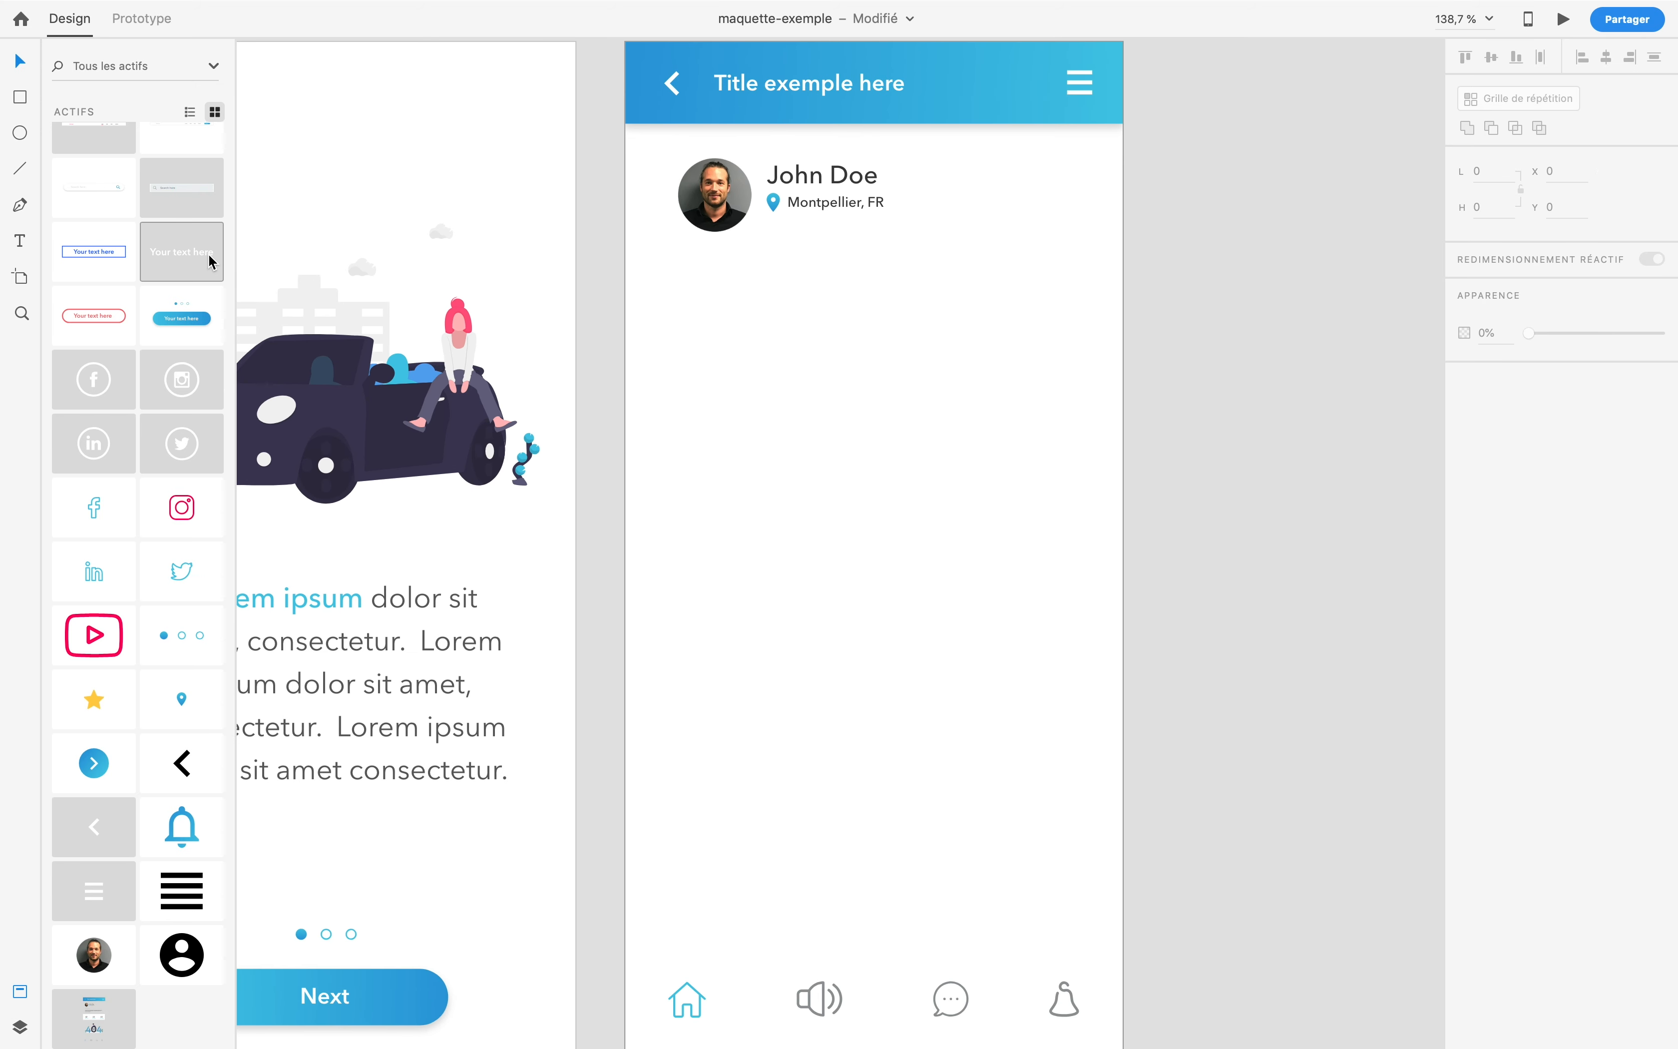
scroll(208, 262, "up", 10)
left_click(19, 241)
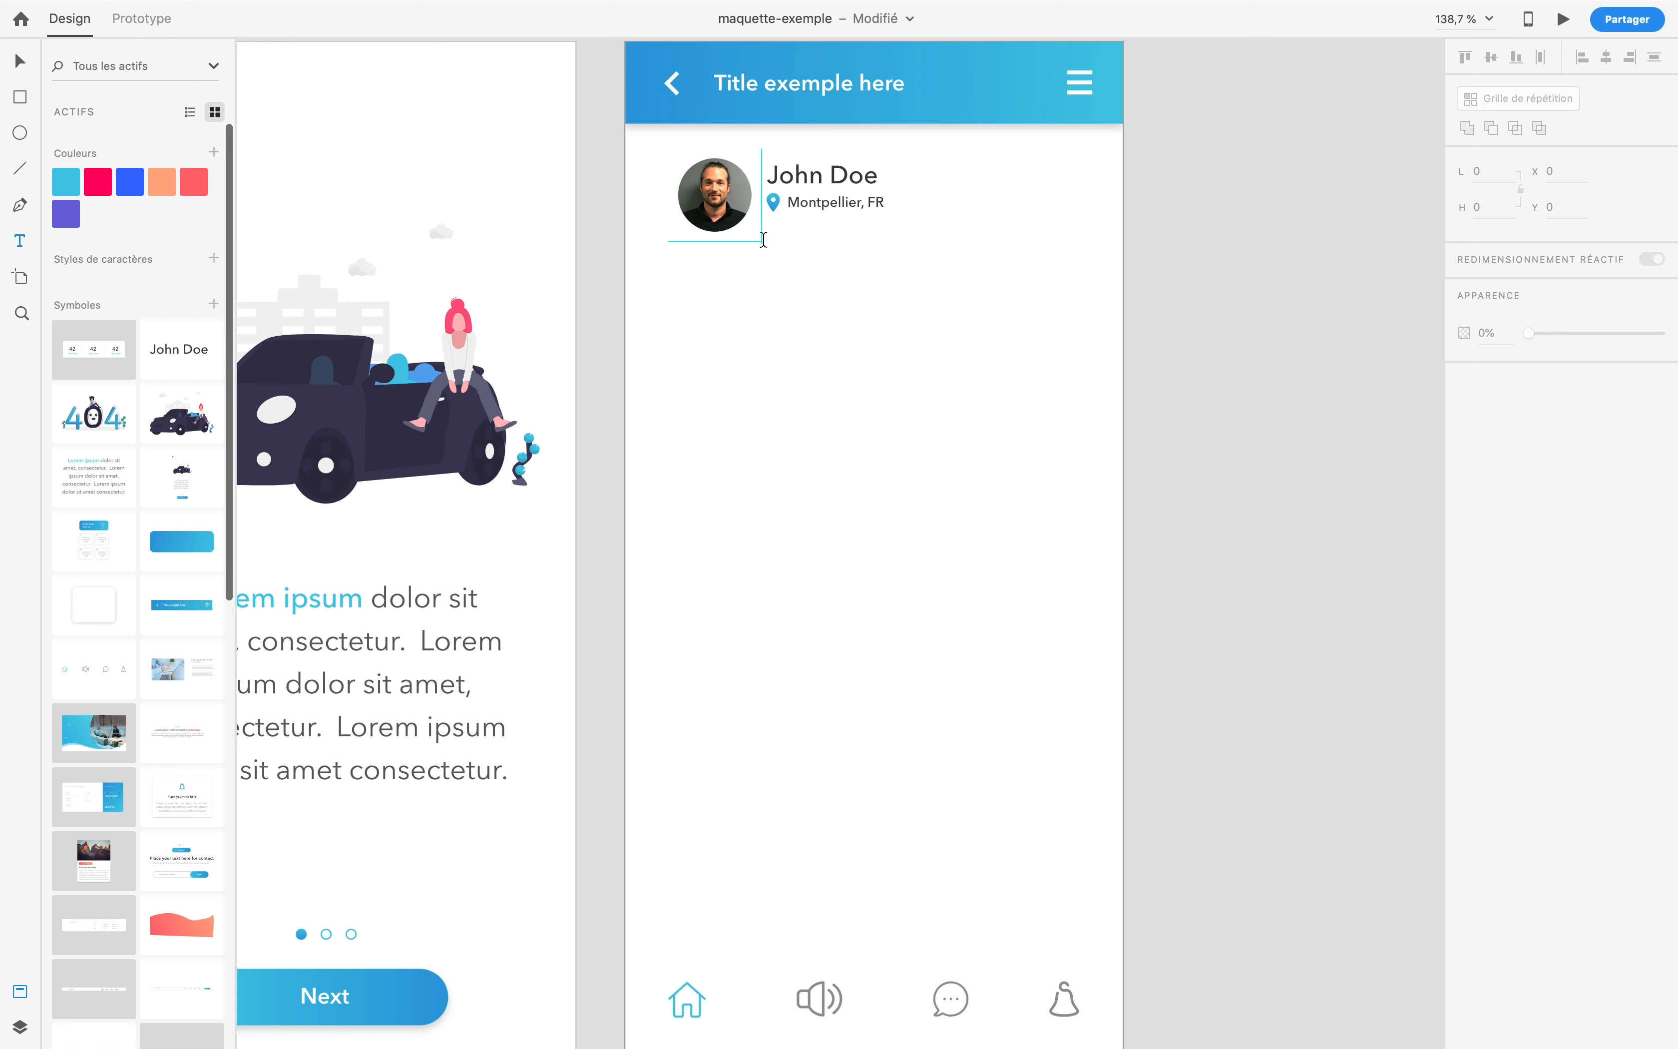
left_click(683, 265)
type("Description")
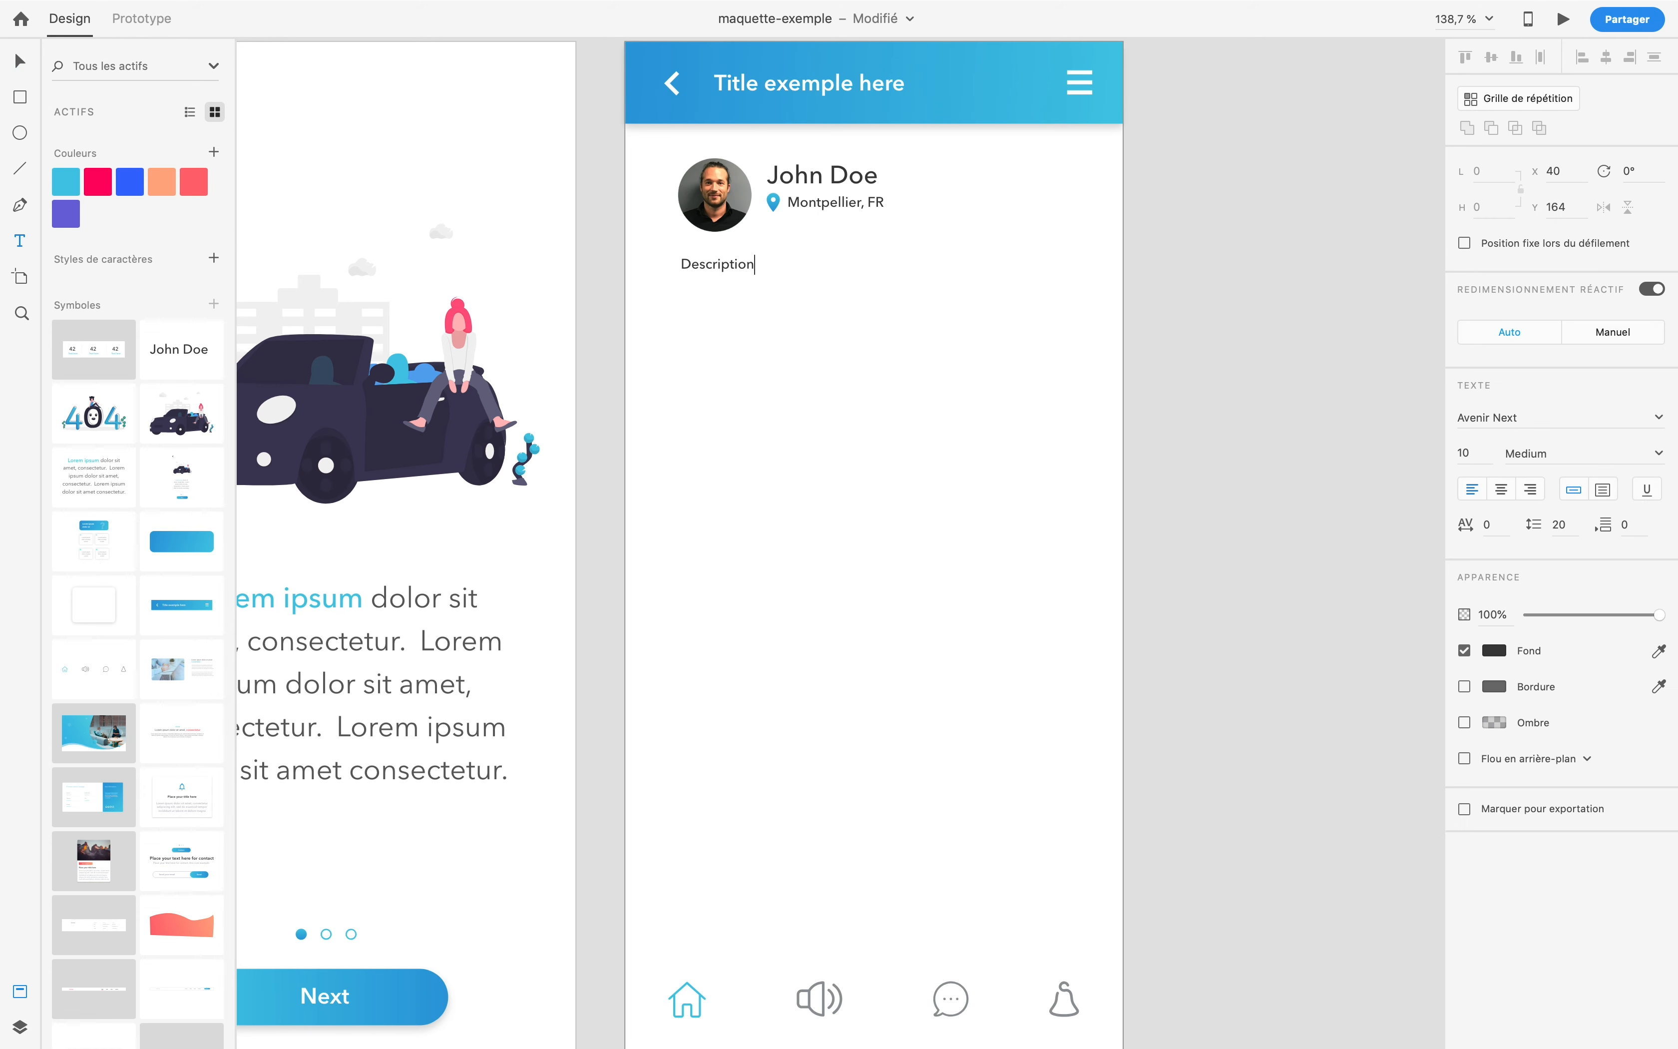
Step: Set the fill colour of the whole "Description" text to #6AC5E1
key("super+a")
left_click(1494, 651)
left_click(1298, 757)
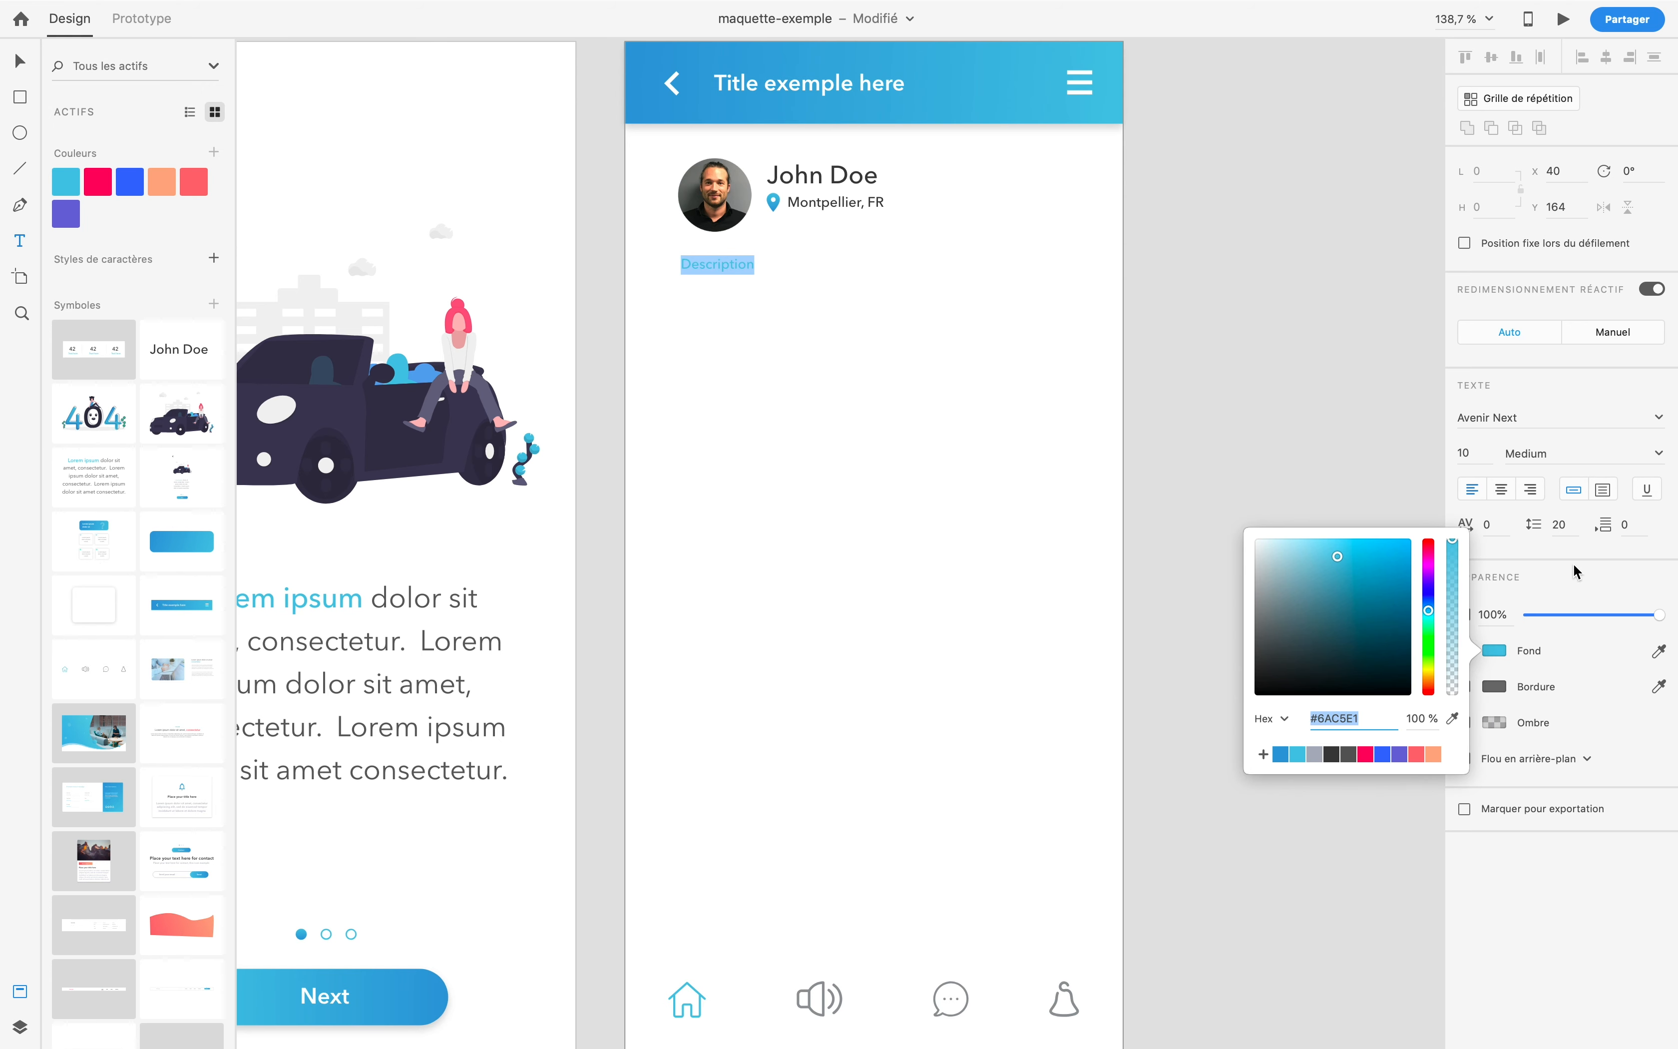
Step: Set the "Description" text to font size 12 and Demi Bold weight
left_click(1477, 452)
left_click(1658, 454)
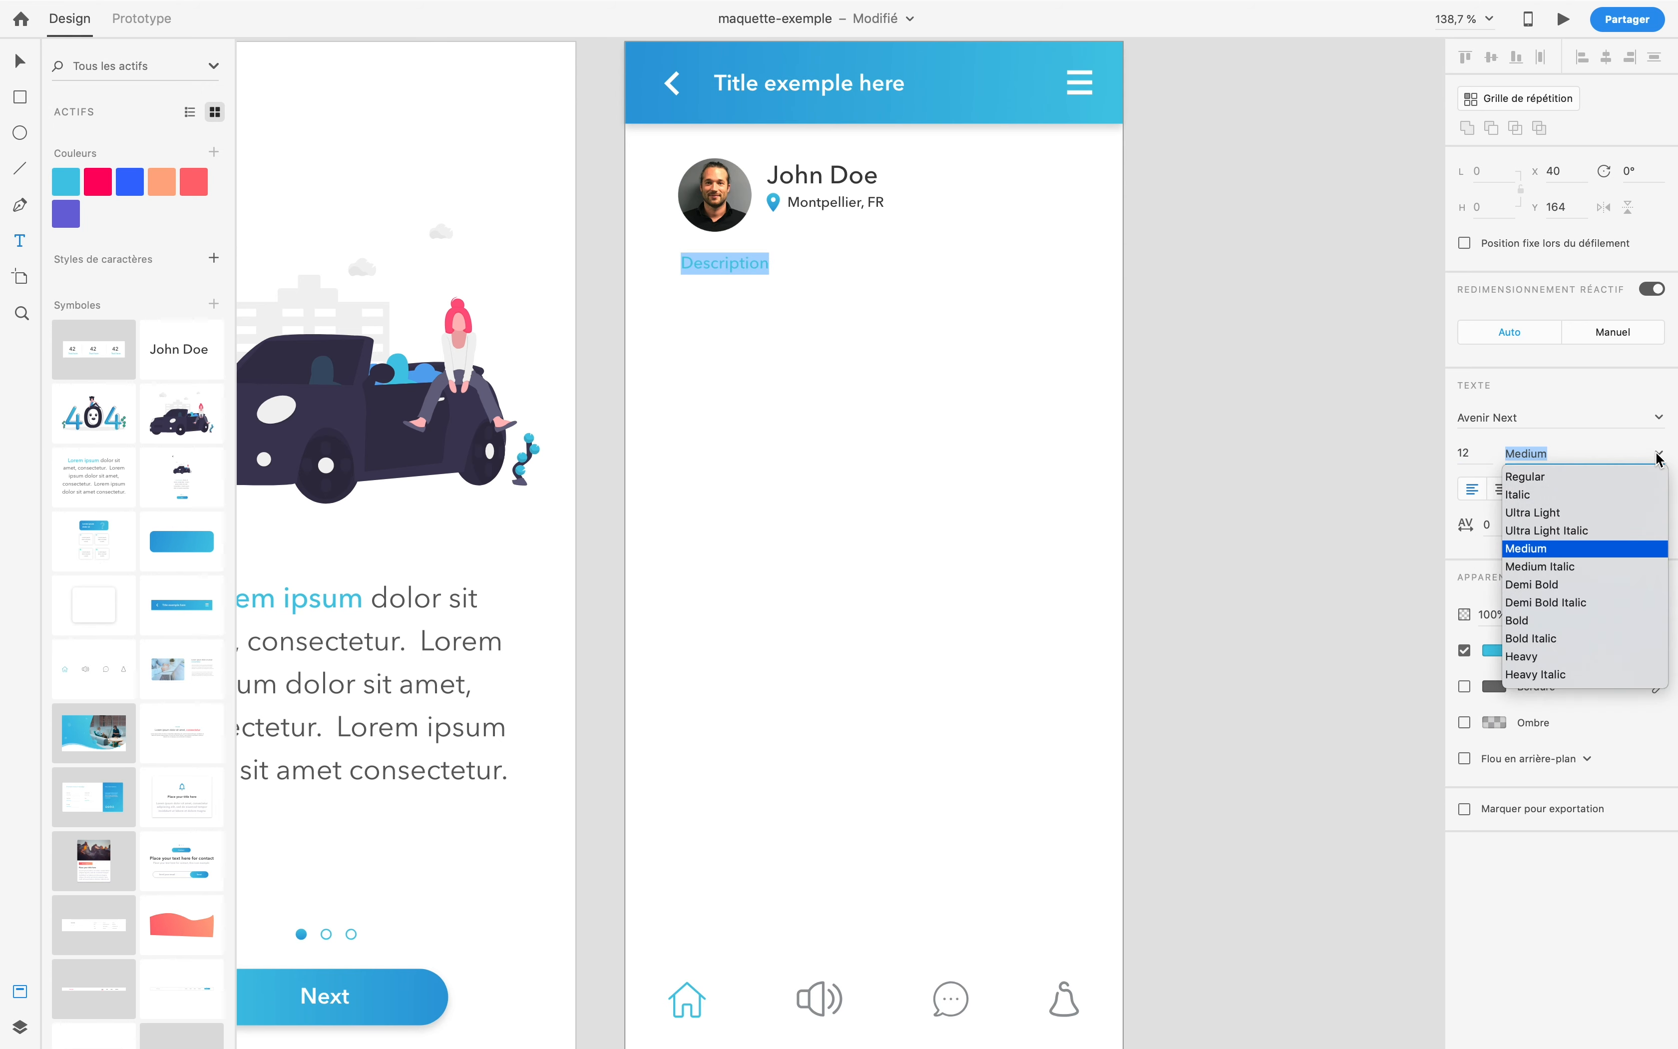
left_click(1555, 586)
key("Escape")
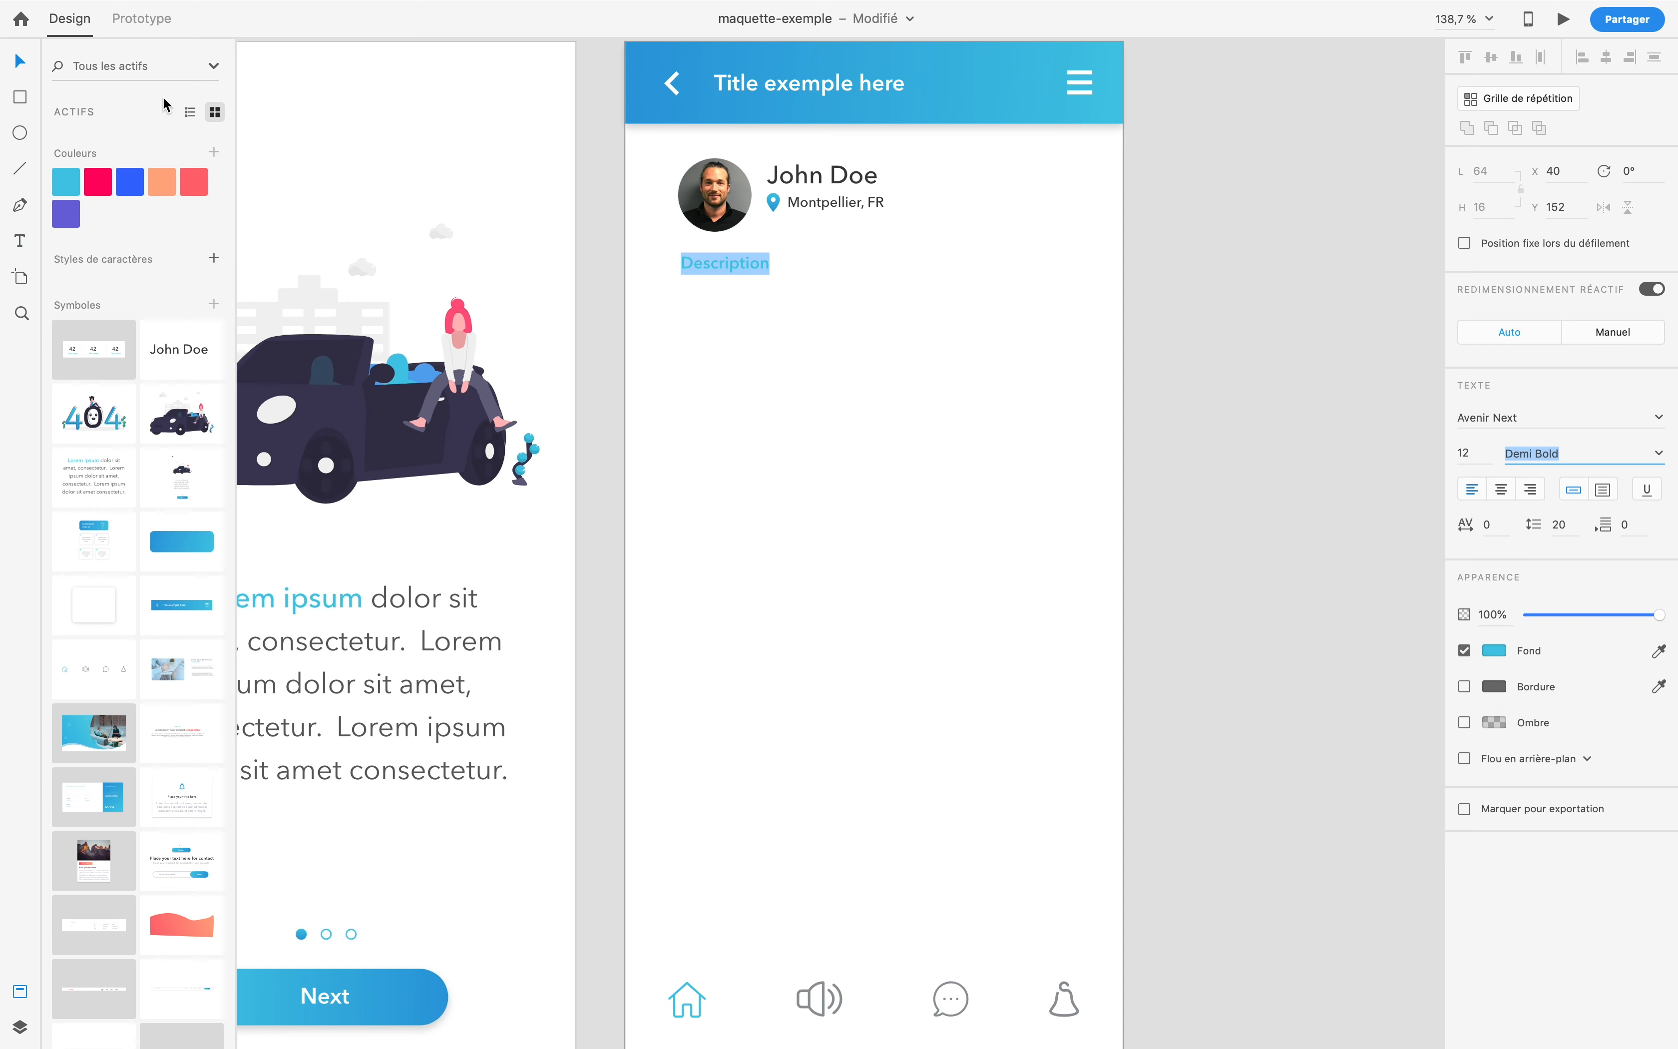
left_click(756, 345)
Step: Duplicate the "Description" text directly below, at Y 171, and replace the copy's wording with the onboarding screen's Lorem ipsum paragraph
left_click(721, 256)
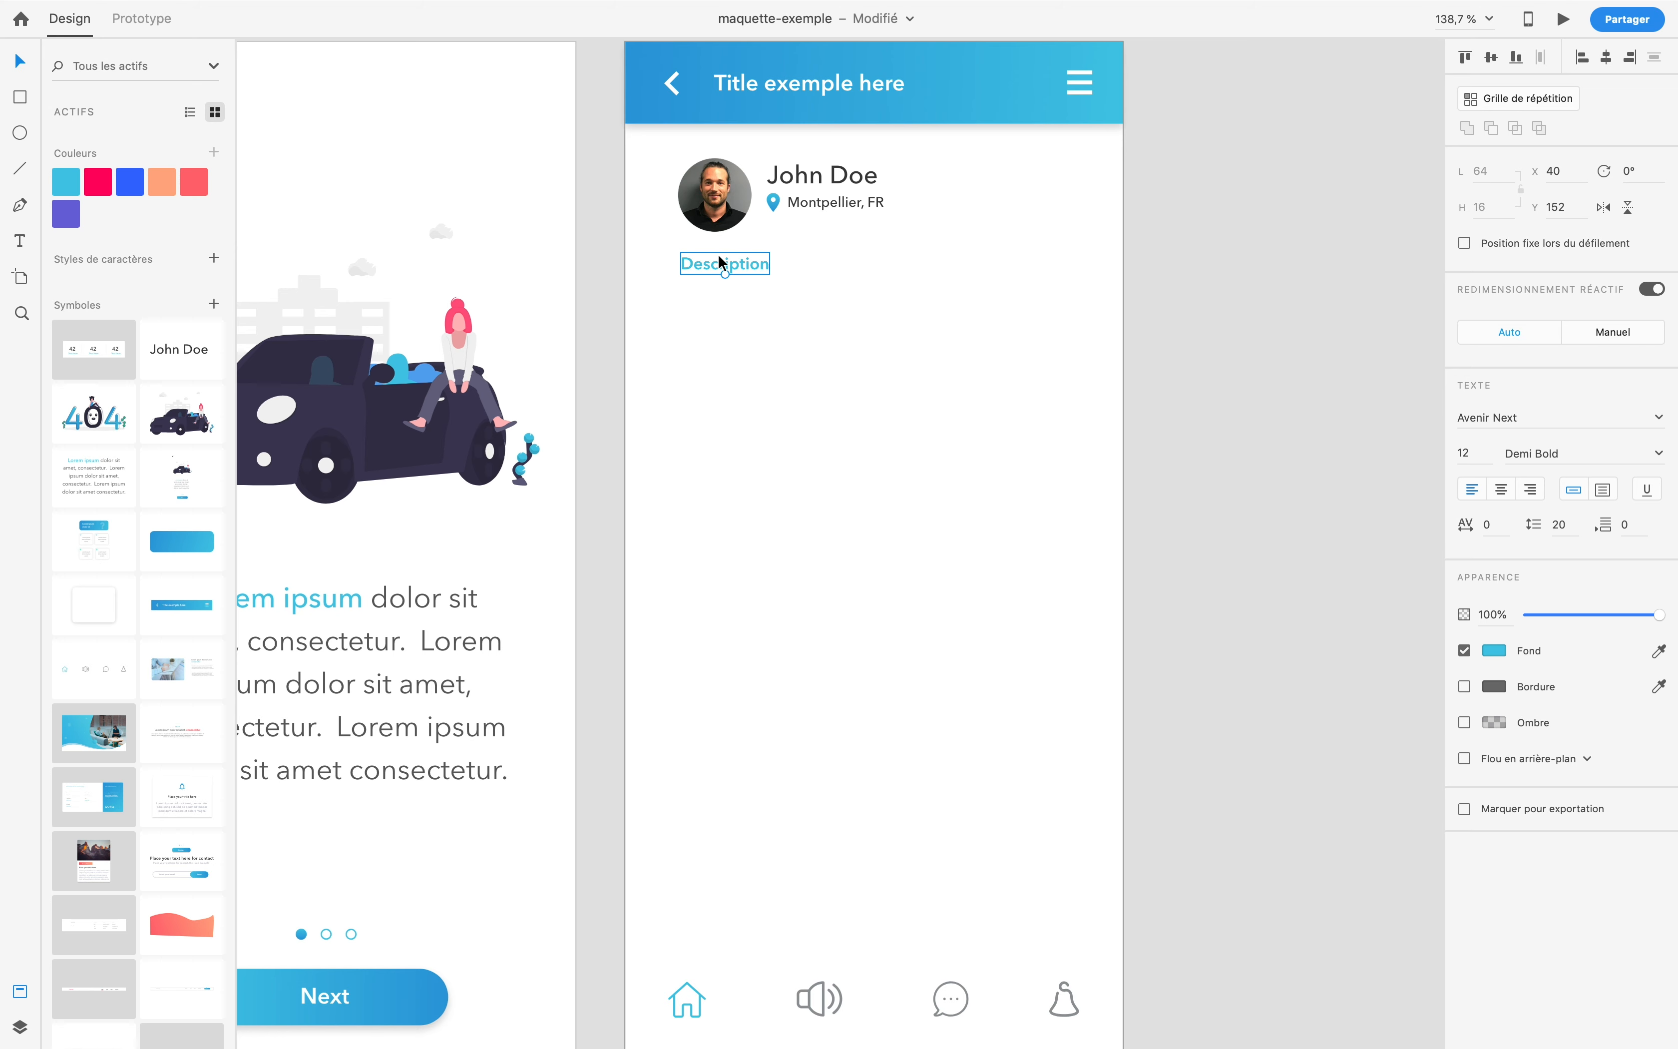
left_click_drag(717, 255, 718, 284, "alt")
left_click(345, 657)
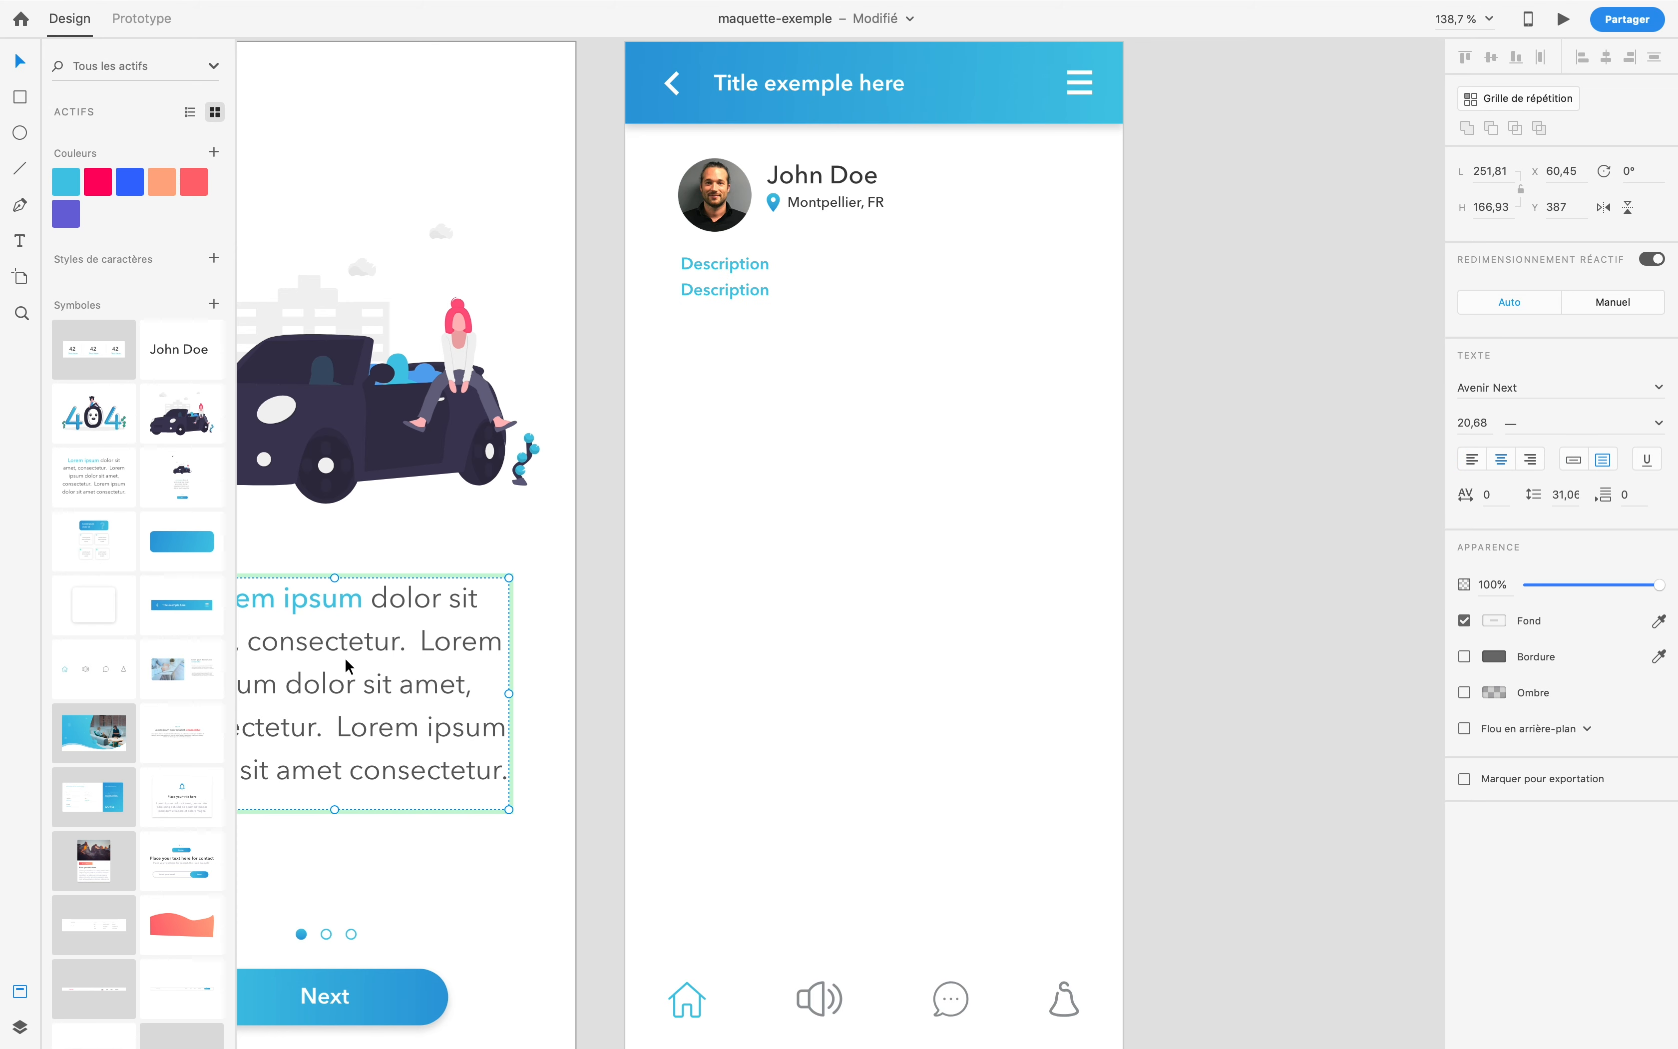
double_click(358, 660)
key("ctrl+c")
key("Escape")
left_click(728, 290)
double_click(729, 290)
key("ctrl+v")
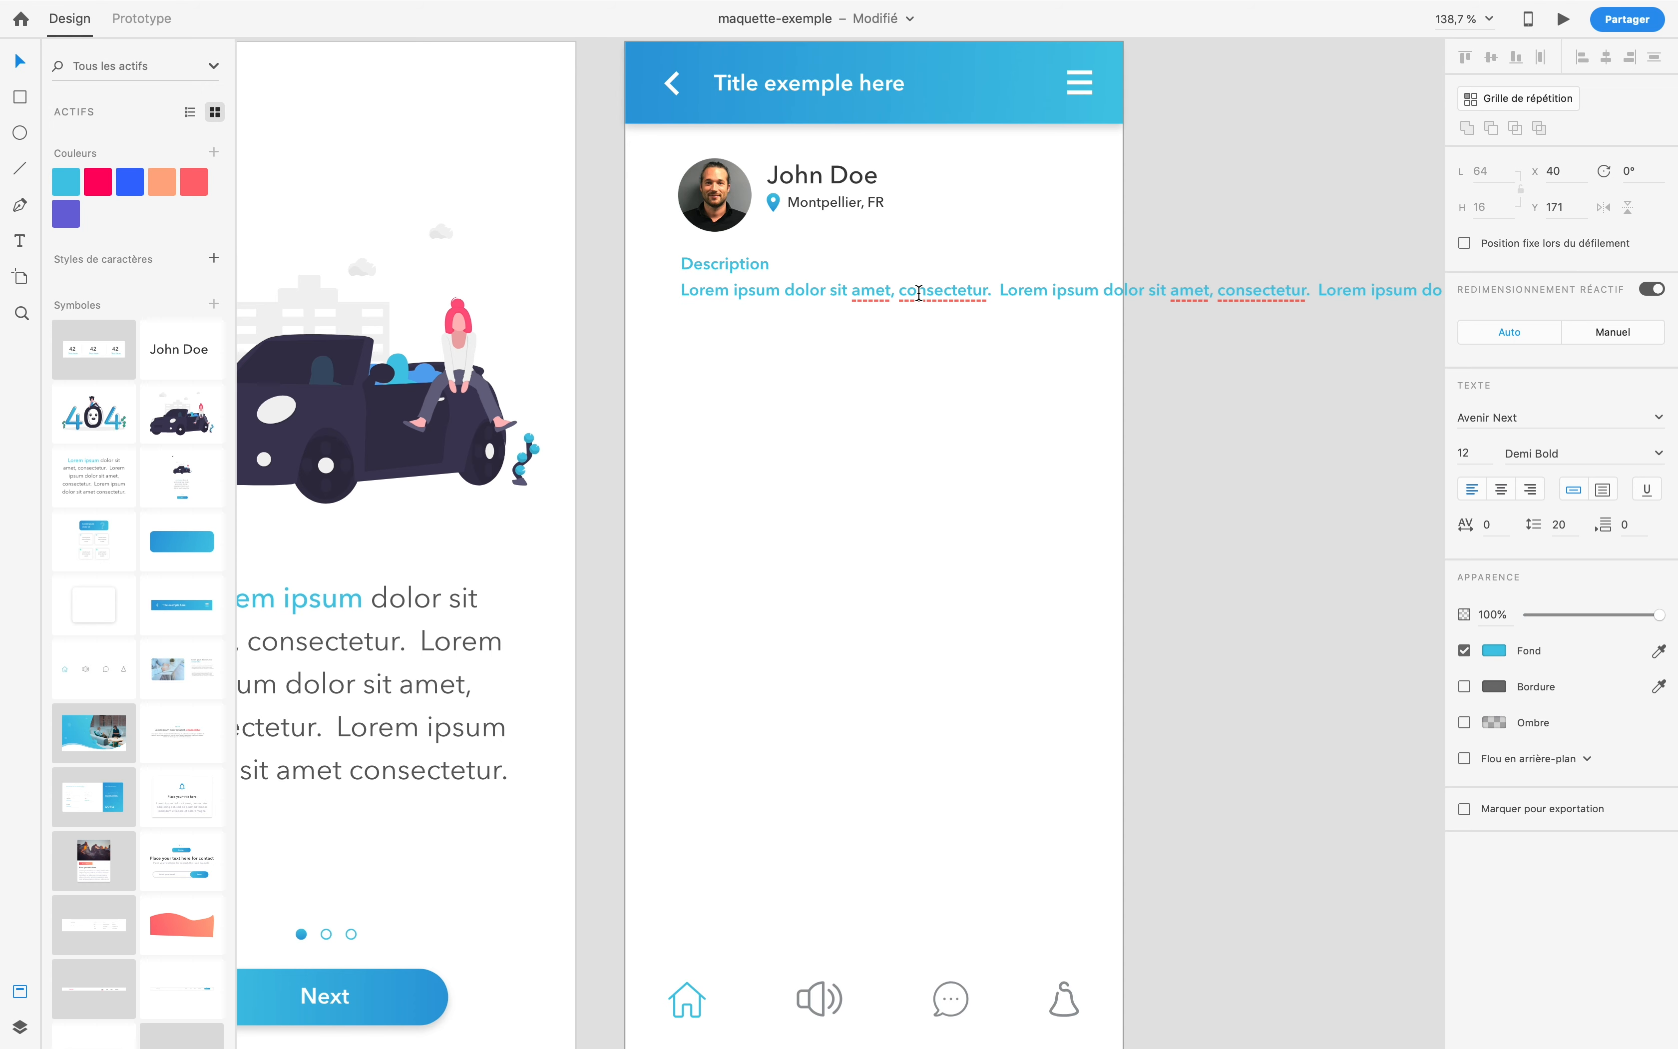
Step: Set the whole pasted Lorem ipsum text to fill colour #3E3E3E and Medium weight
key("ctrl+a")
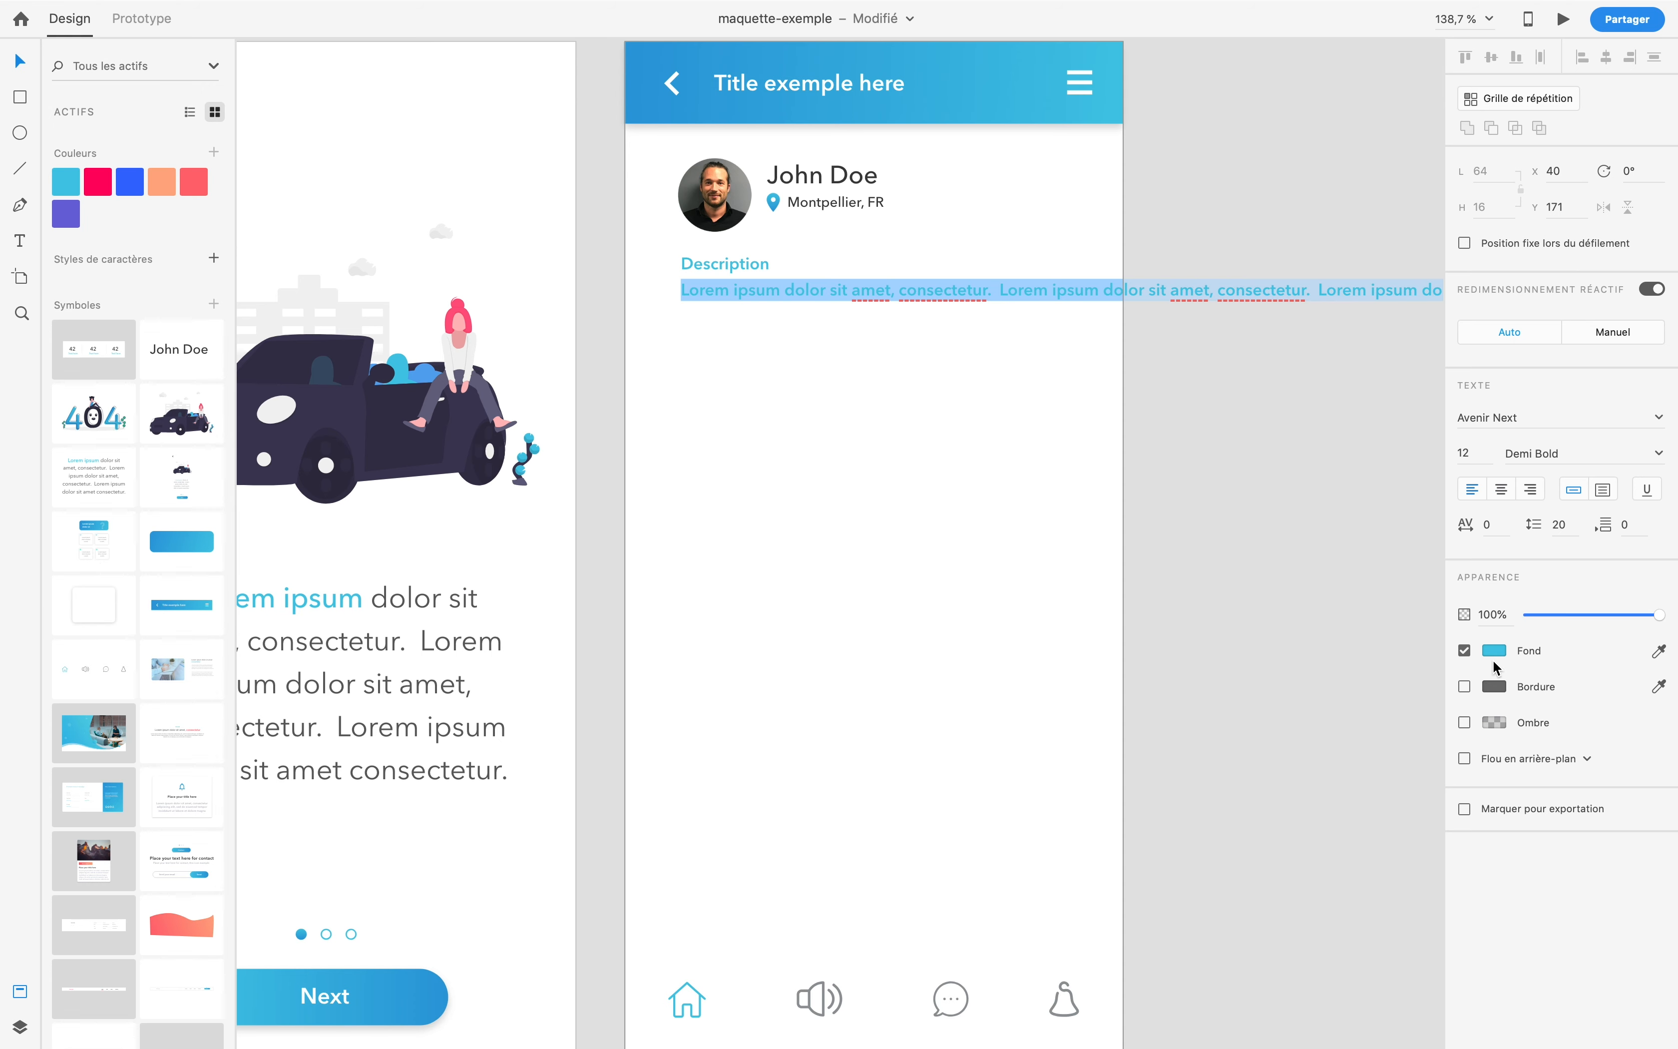
left_click(1494, 653)
left_click(1332, 754)
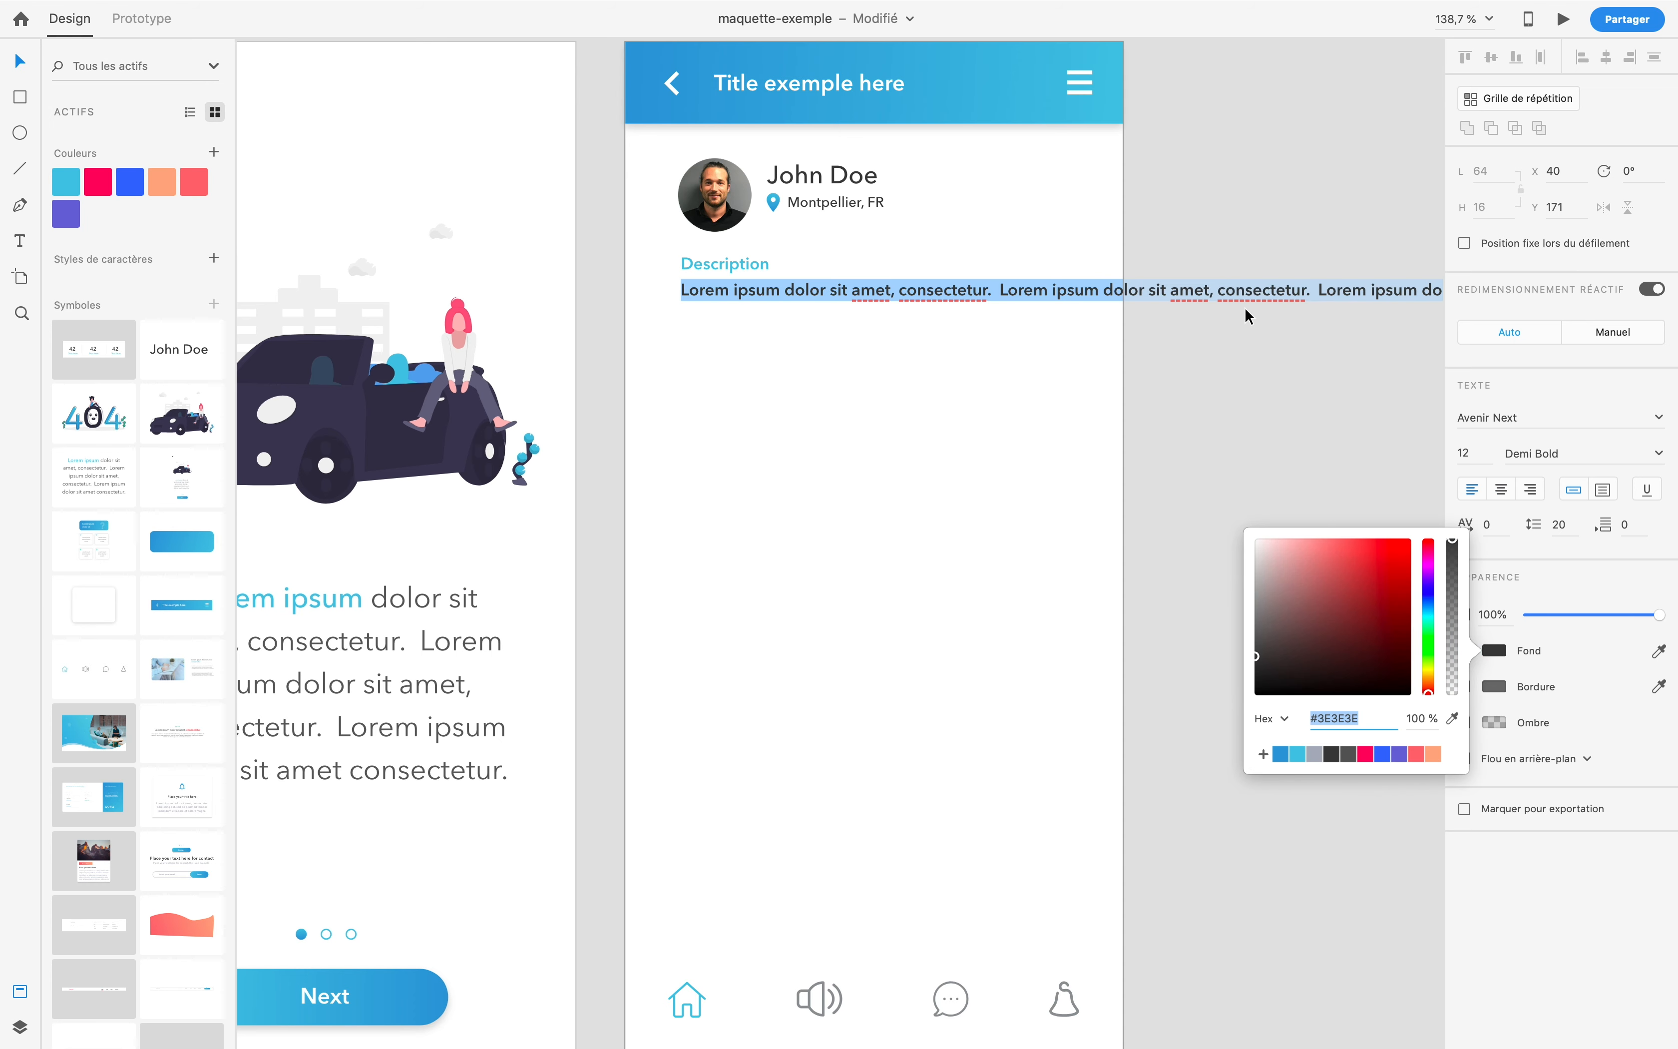
left_click(1657, 458)
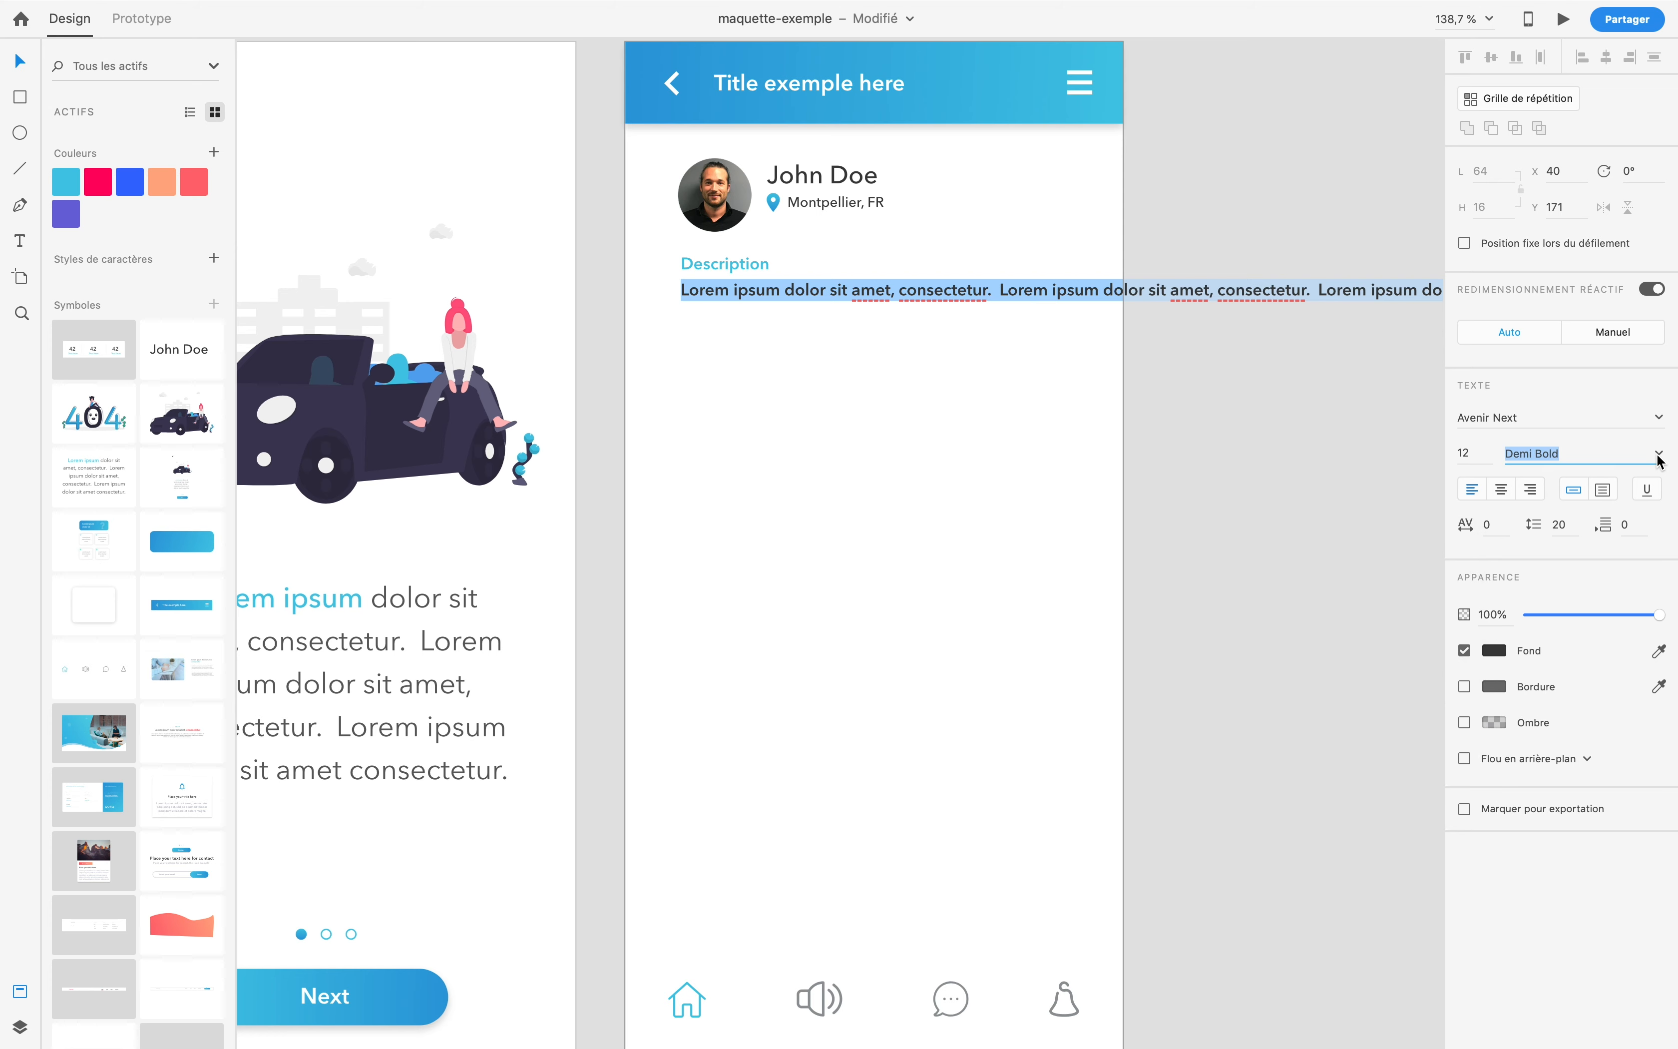
left_click(1657, 456)
left_click(1559, 553)
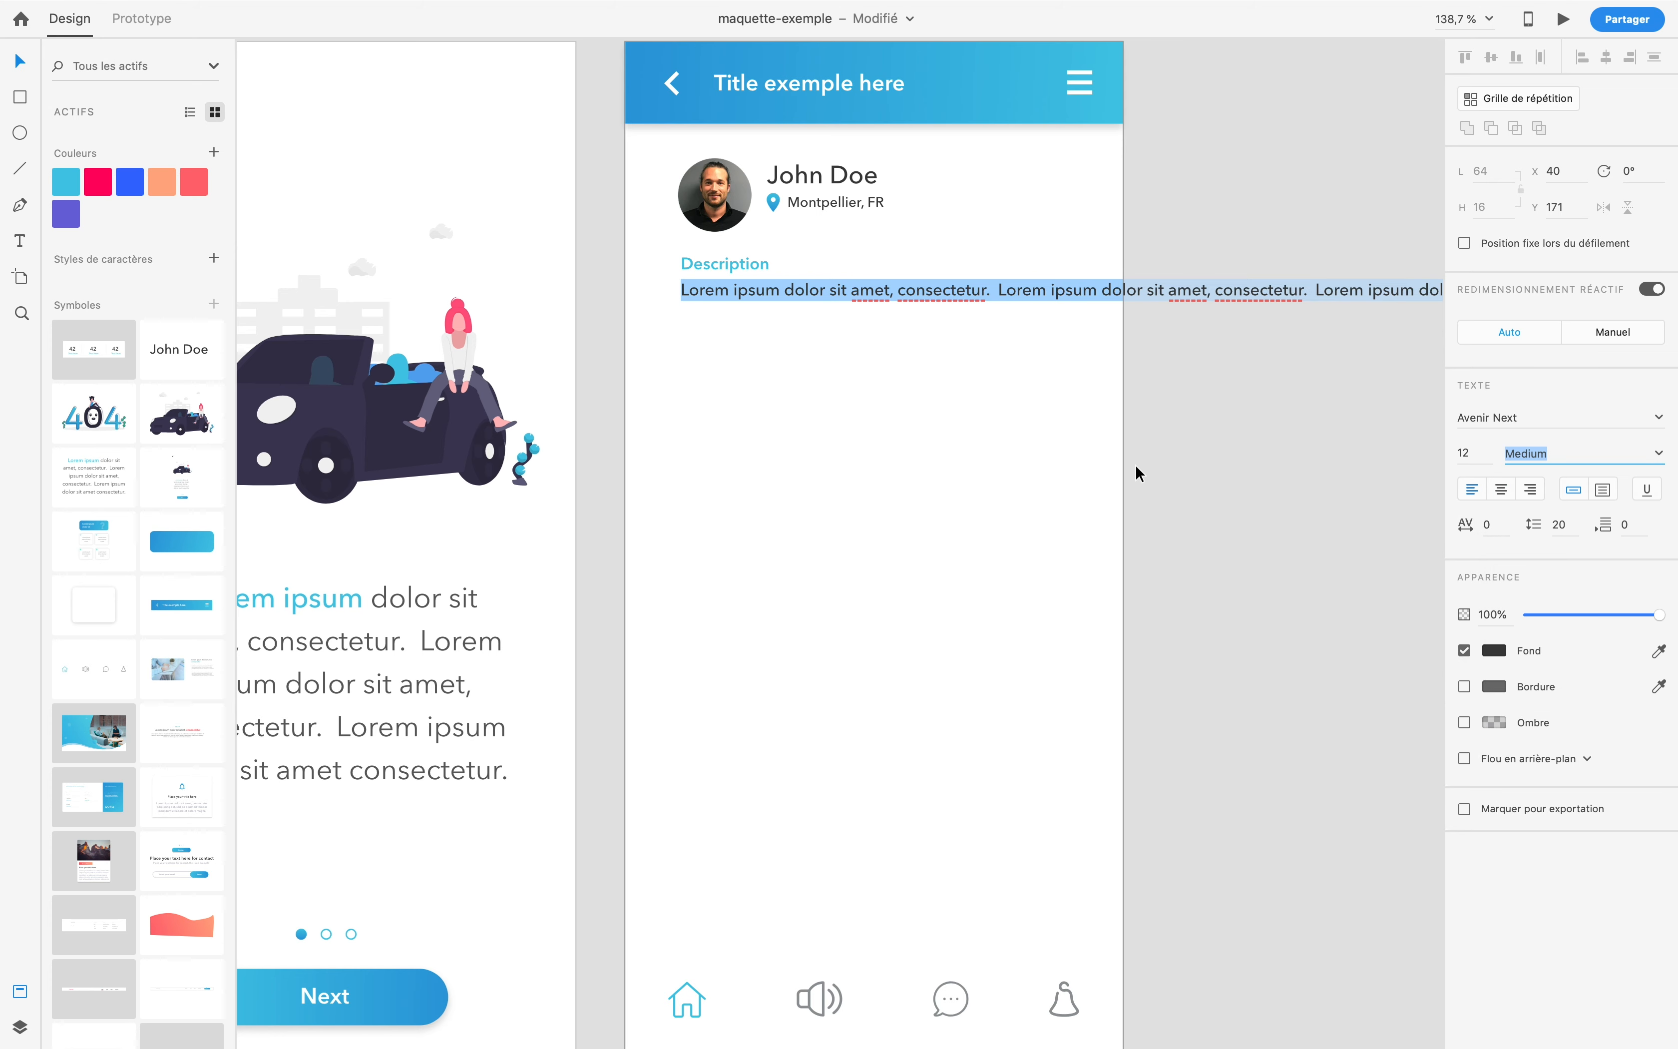
key("Escape")
Step: Convert the pasted Lorem ipsum line to area text and resize its box to about 287 by 60, within the profile screen
scroll(888, 325, "down", 5)
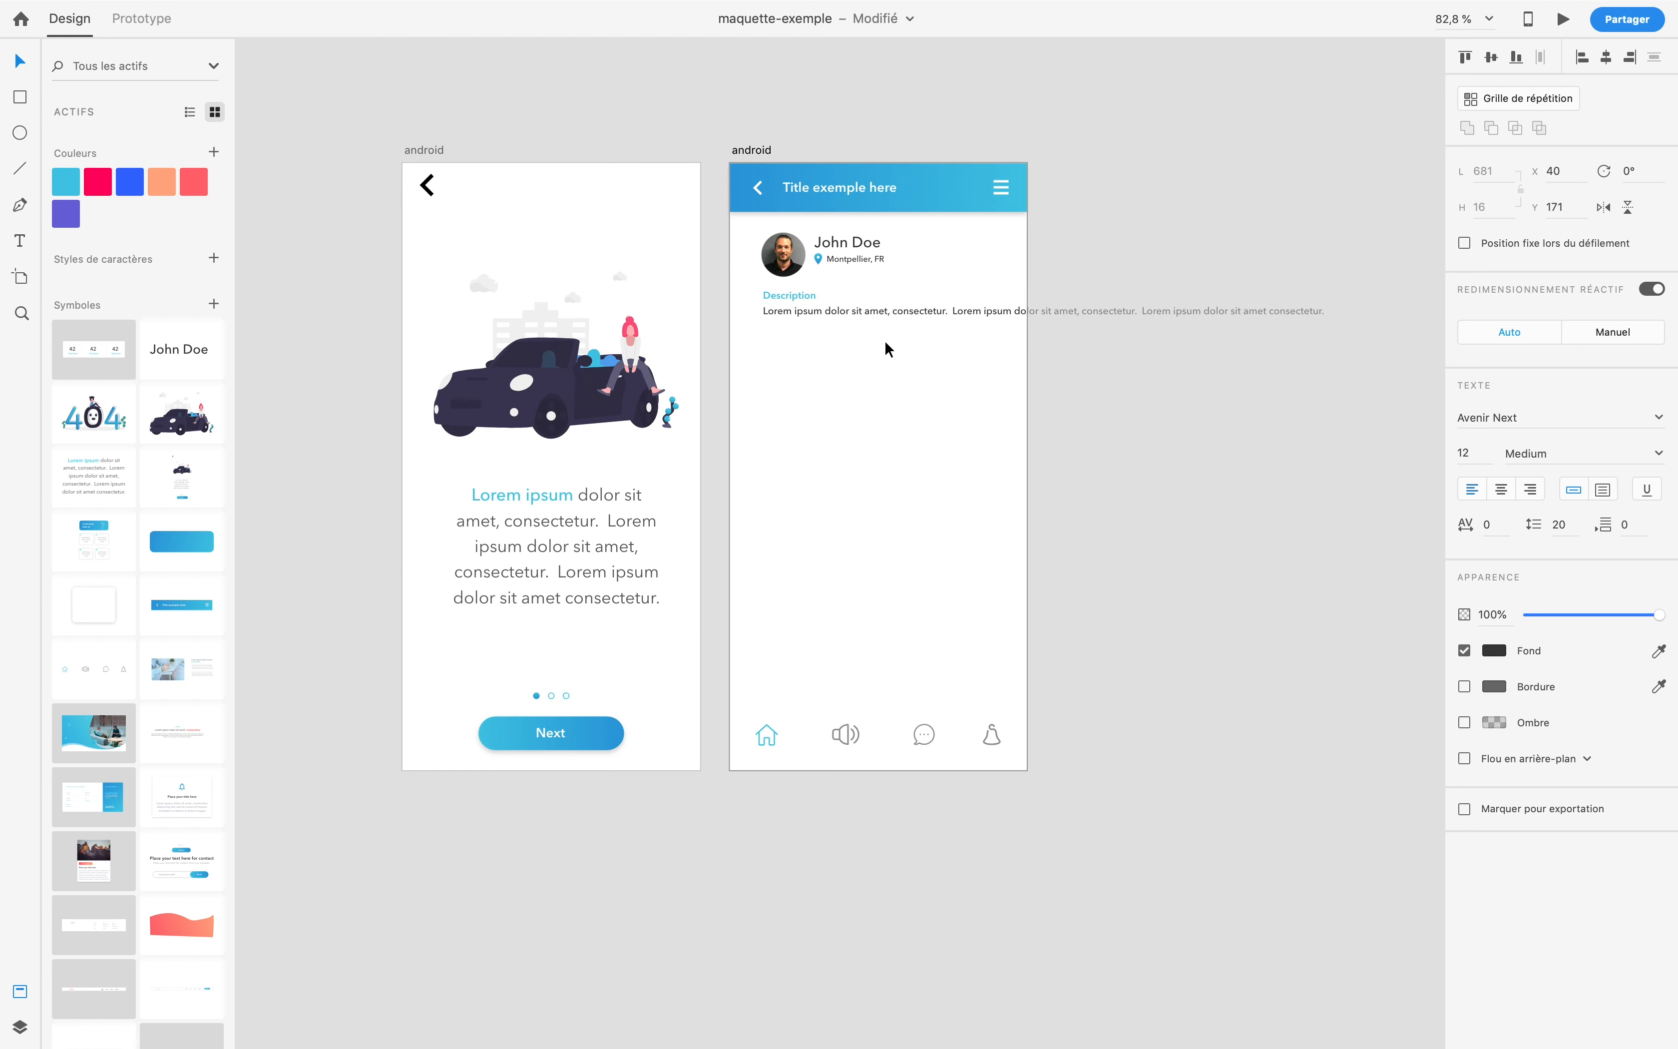
left_click(1602, 489)
left_click_drag(1329, 319, 1010, 370)
left_click(1007, 400)
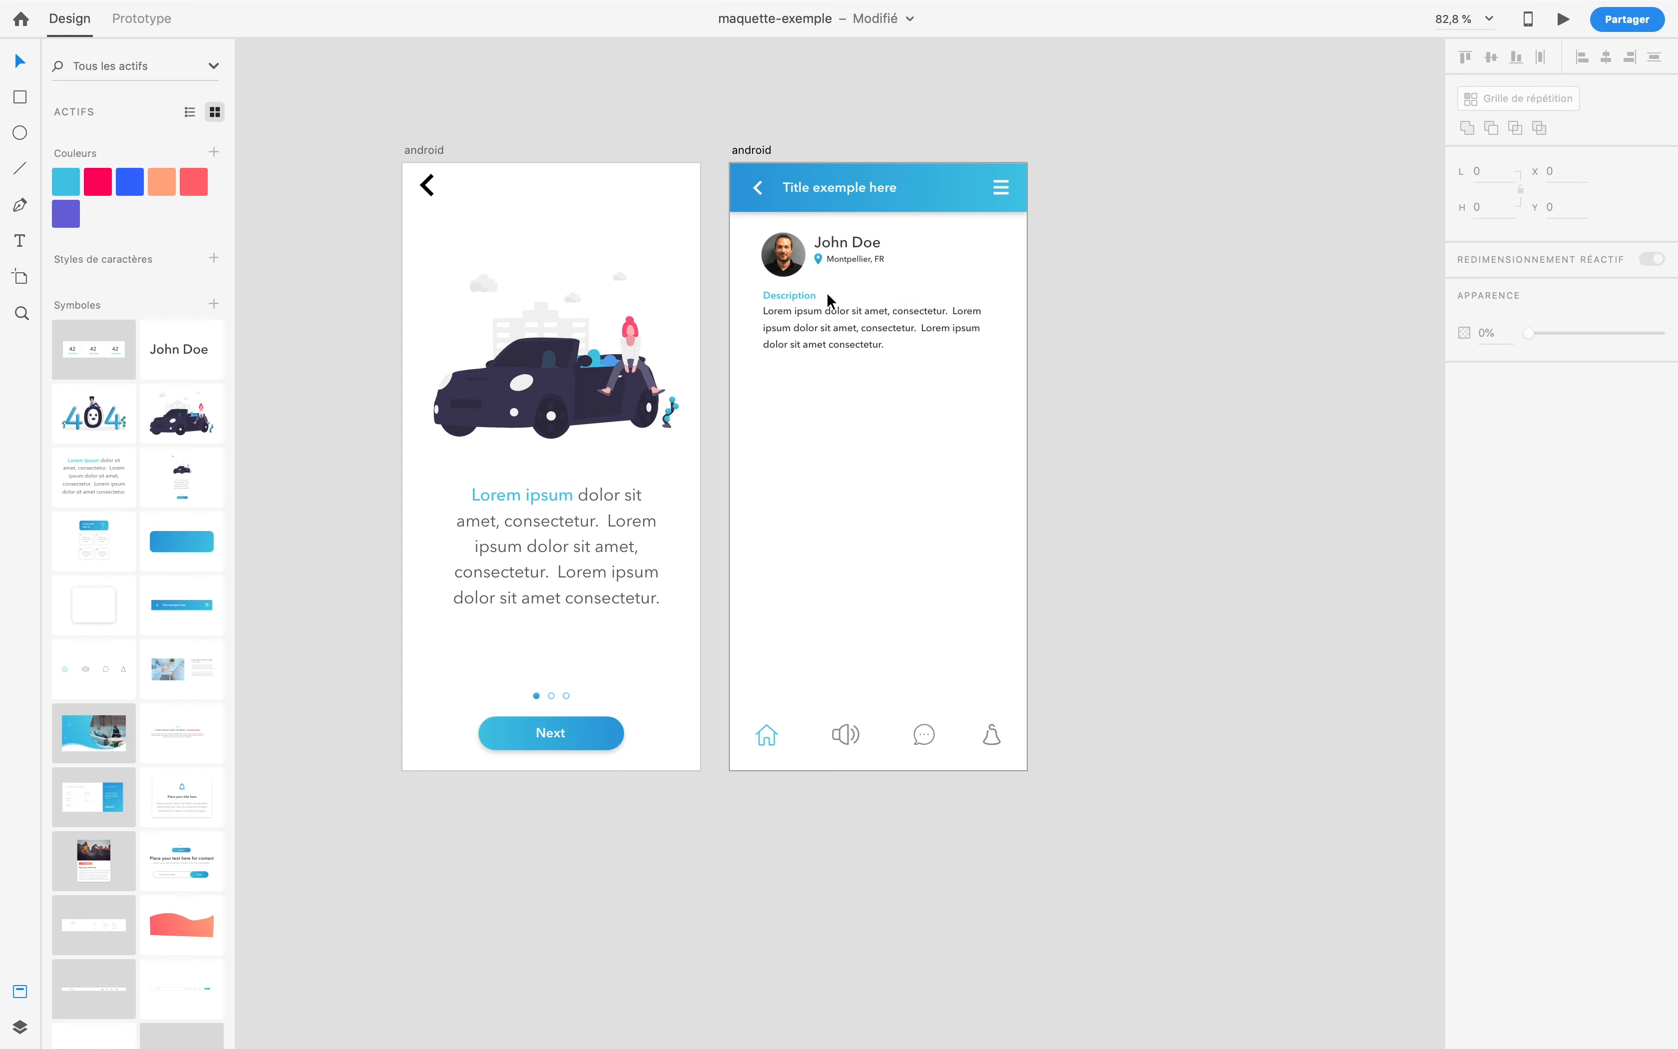
Step: Save the description paragraph's Avenir Next Medium 12 pt formatting as a character style
left_click(827, 340)
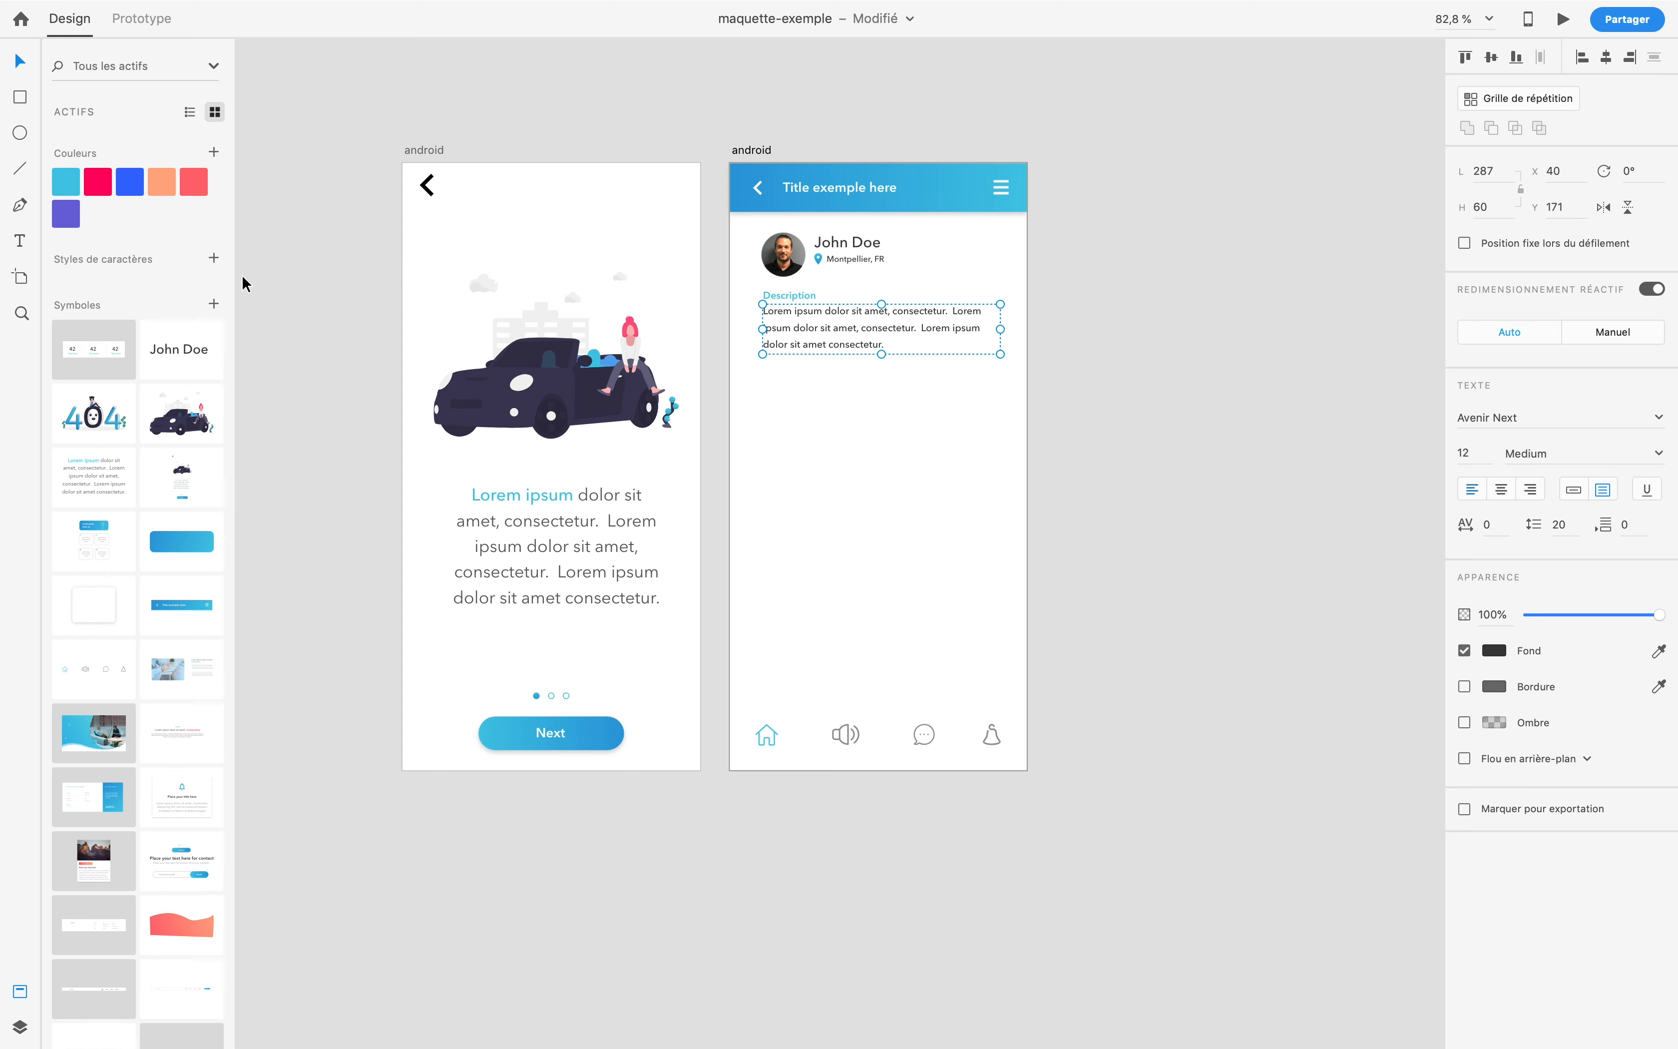
left_click(214, 259)
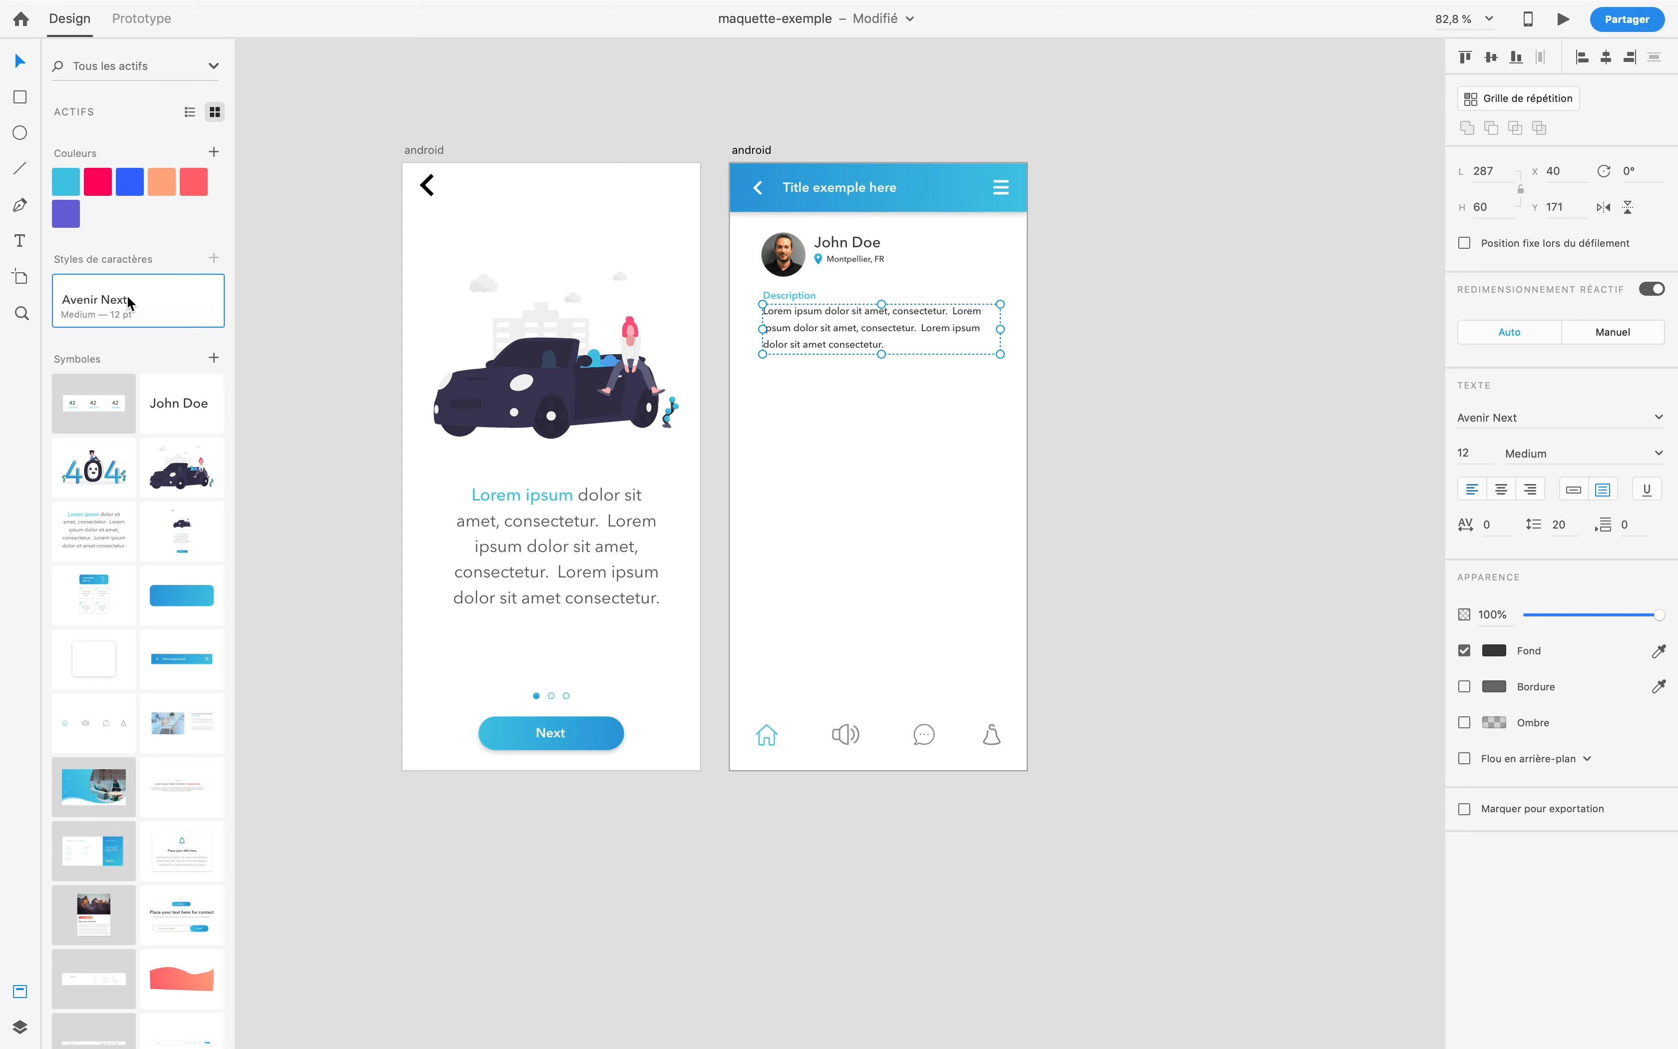
mouse_move(94, 309)
left_click(829, 496)
Step: Apply the Avenir Next Medium 12 pt character style to the whole onboarding paragraph and undo it
left_click(591, 543)
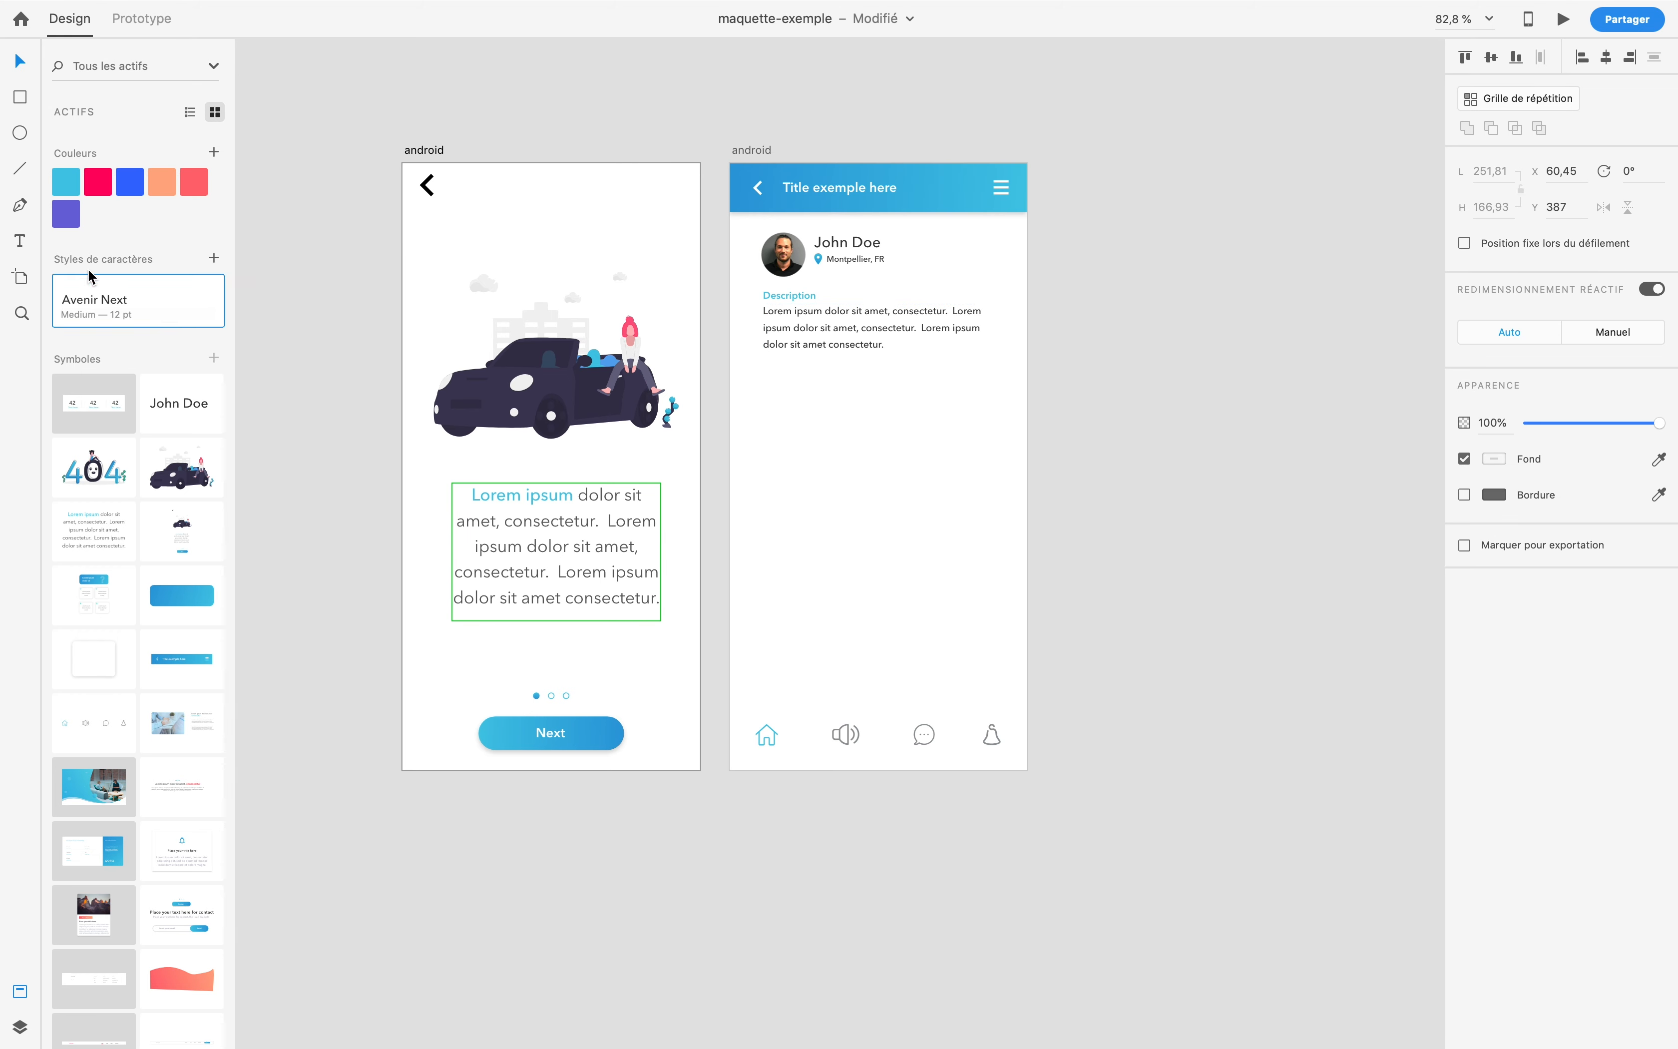
double_click(524, 585)
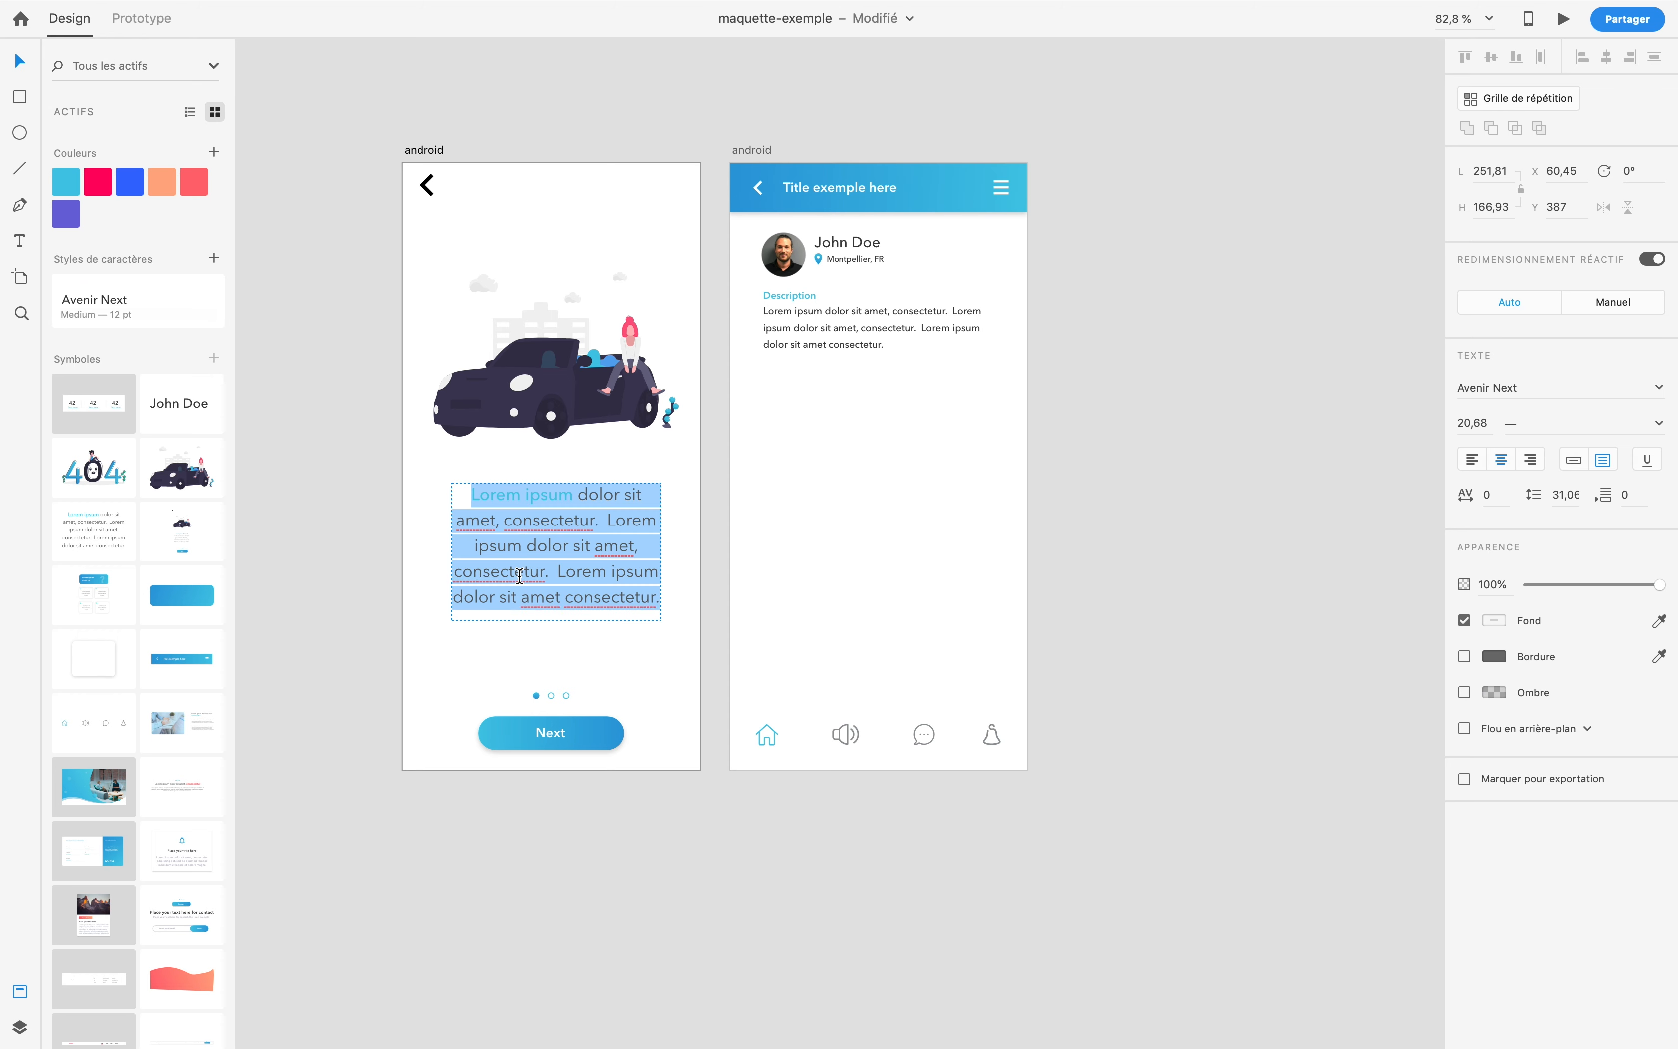
left_click(112, 312)
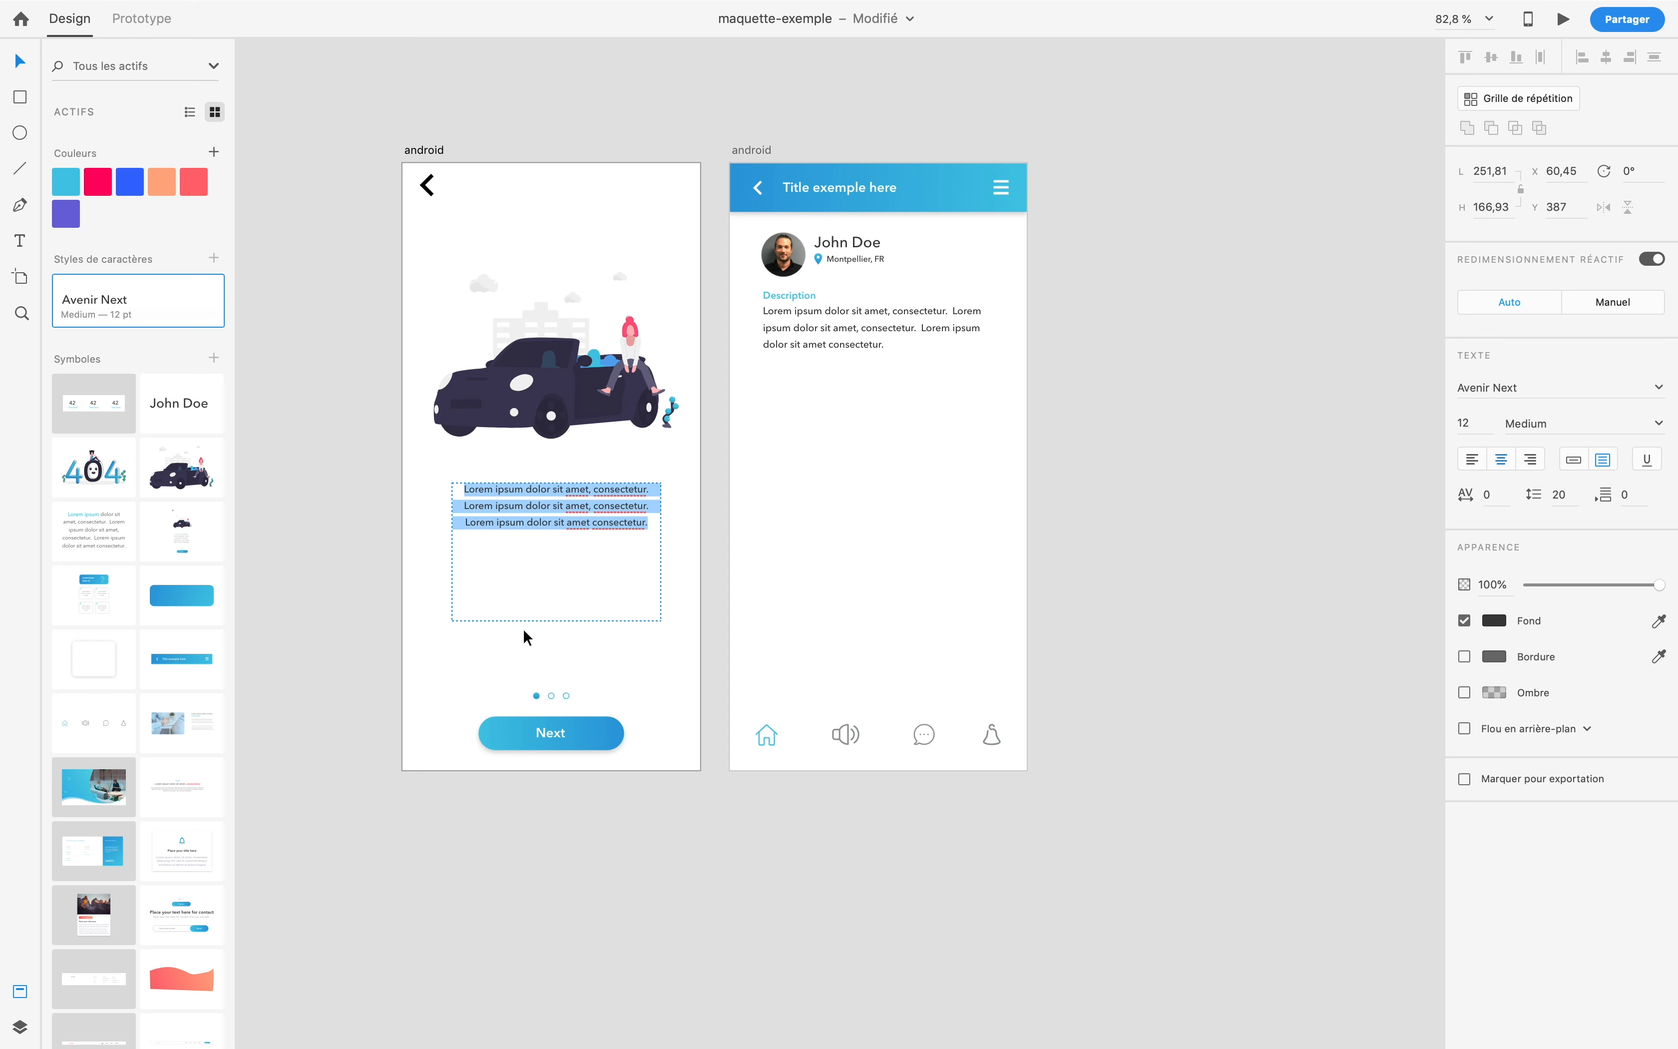
key("Escape")
key("ctrl+z")
Step: Place the three-counter statistics symbol across the profile screen, just below the description paragraph
left_click(947, 505)
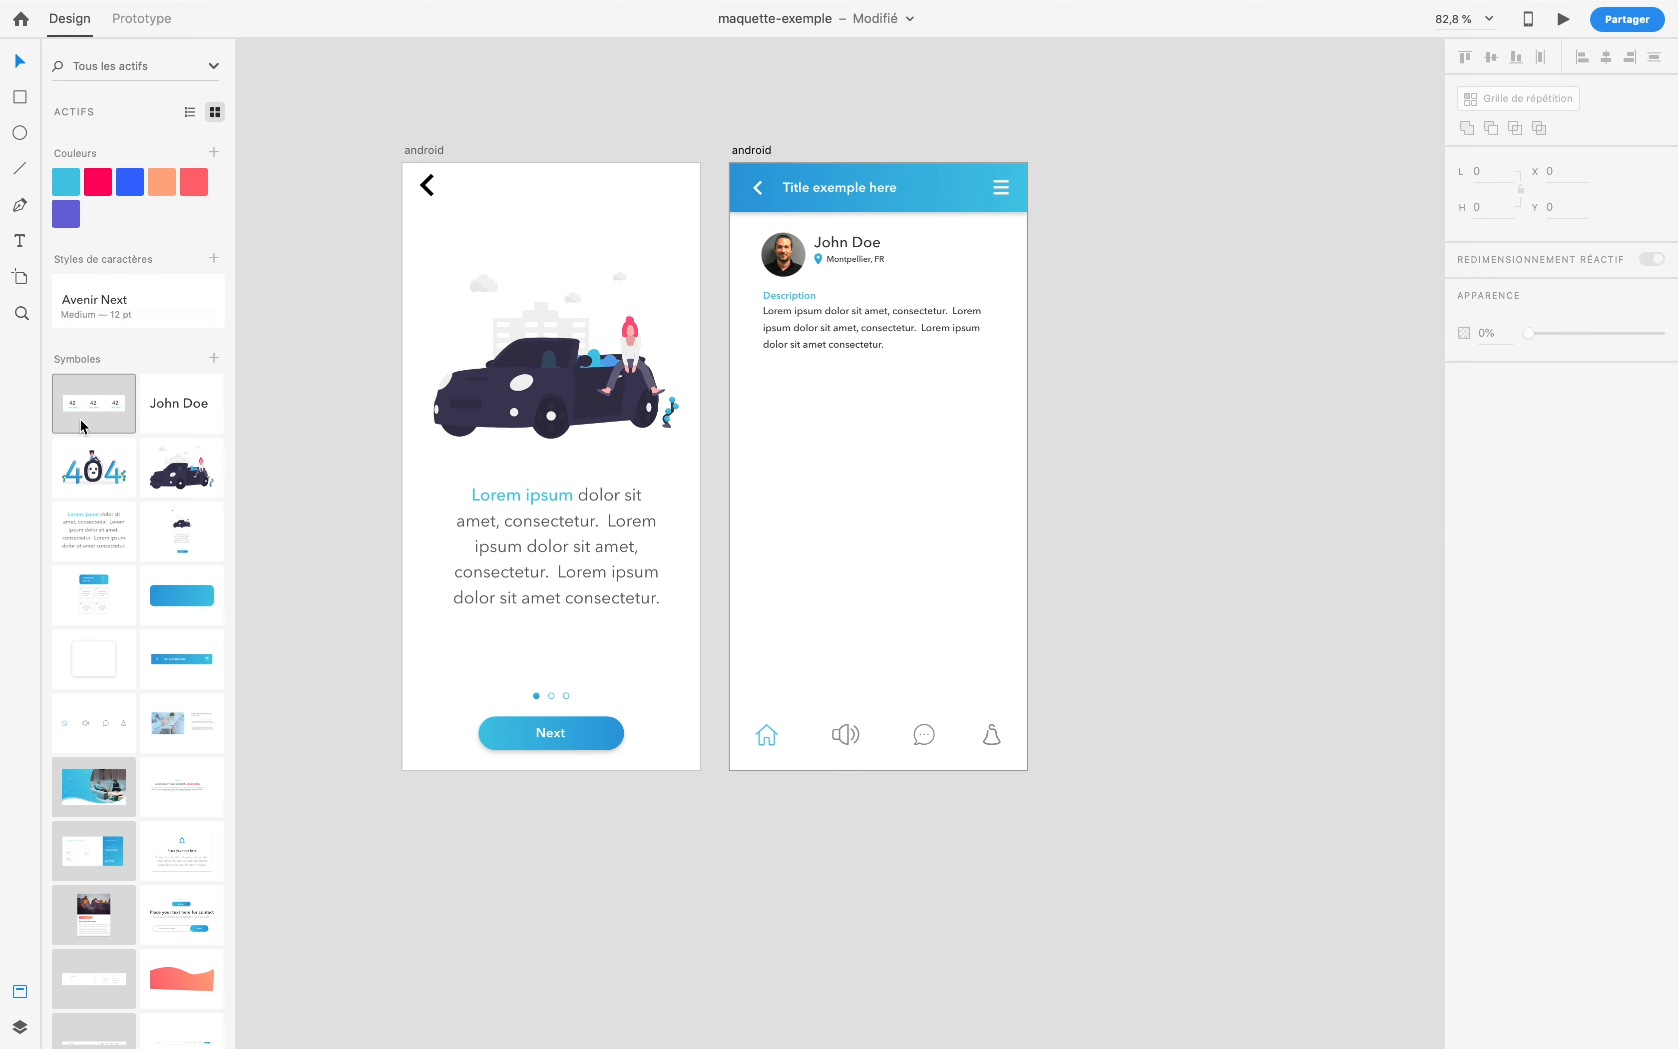
left_click_drag(82, 425, 841, 421)
left_click(852, 492)
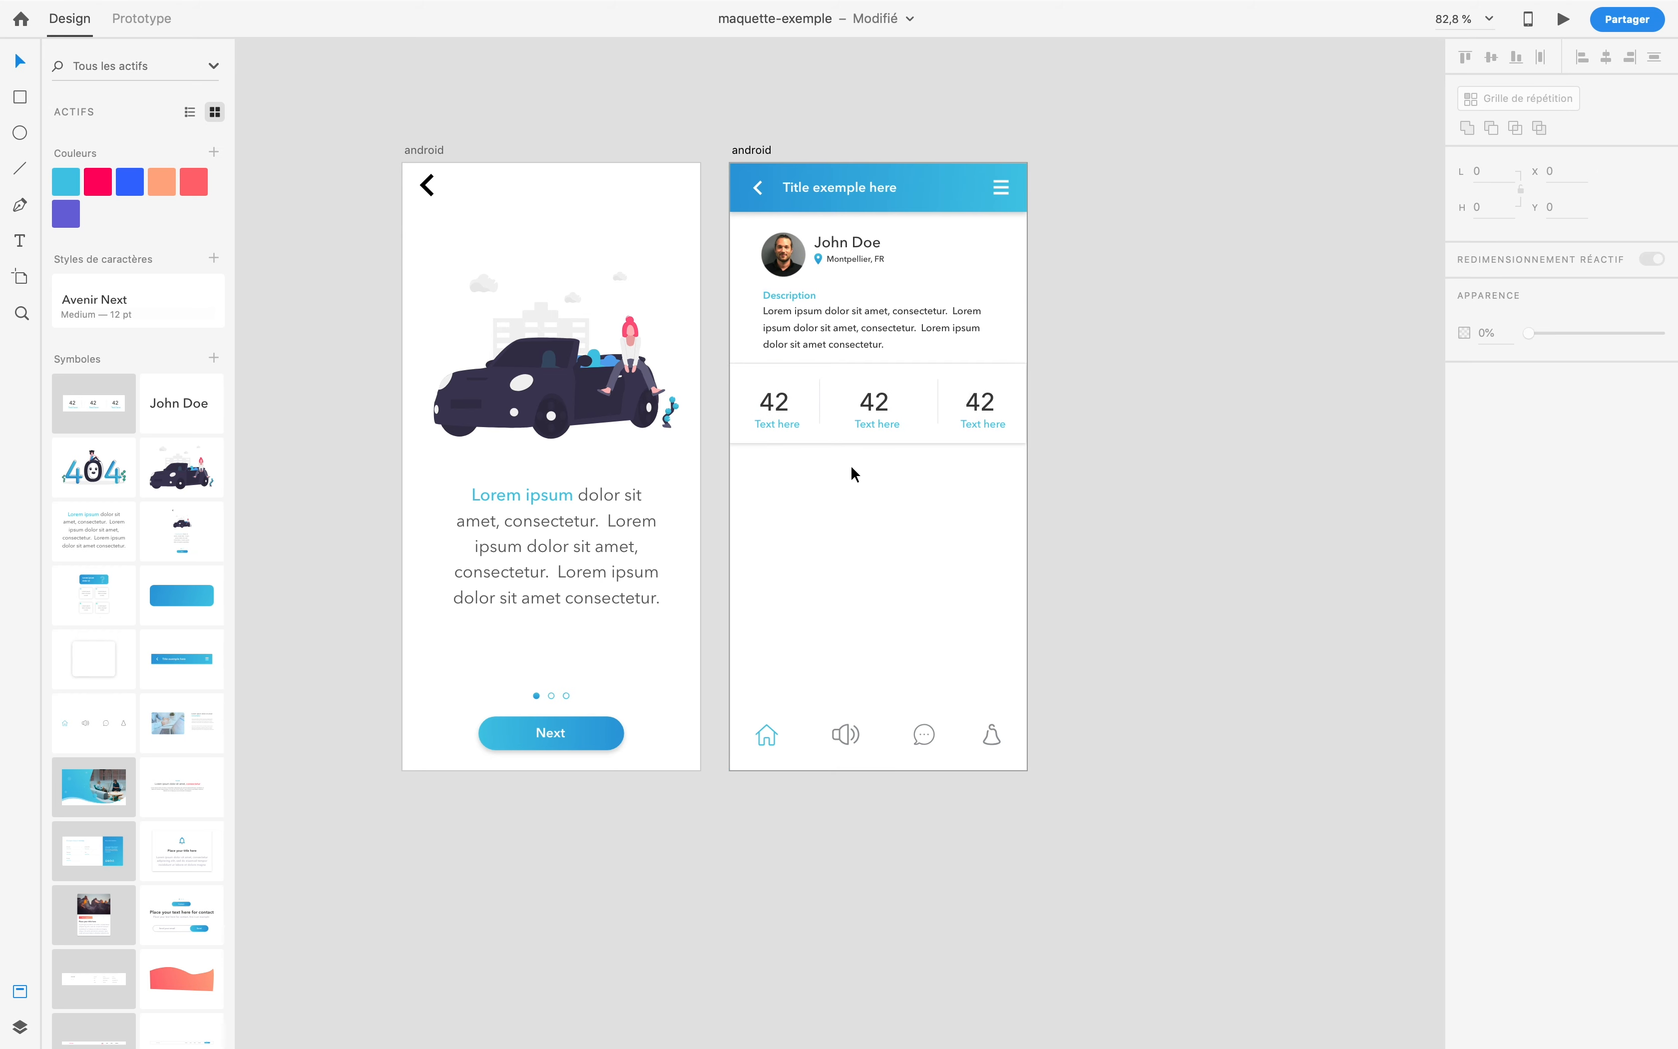
Step: Change the first counter in the statistics block to "4" and its label to "Trajets"
scroll(852, 466, "up", 5)
double_click(722, 361)
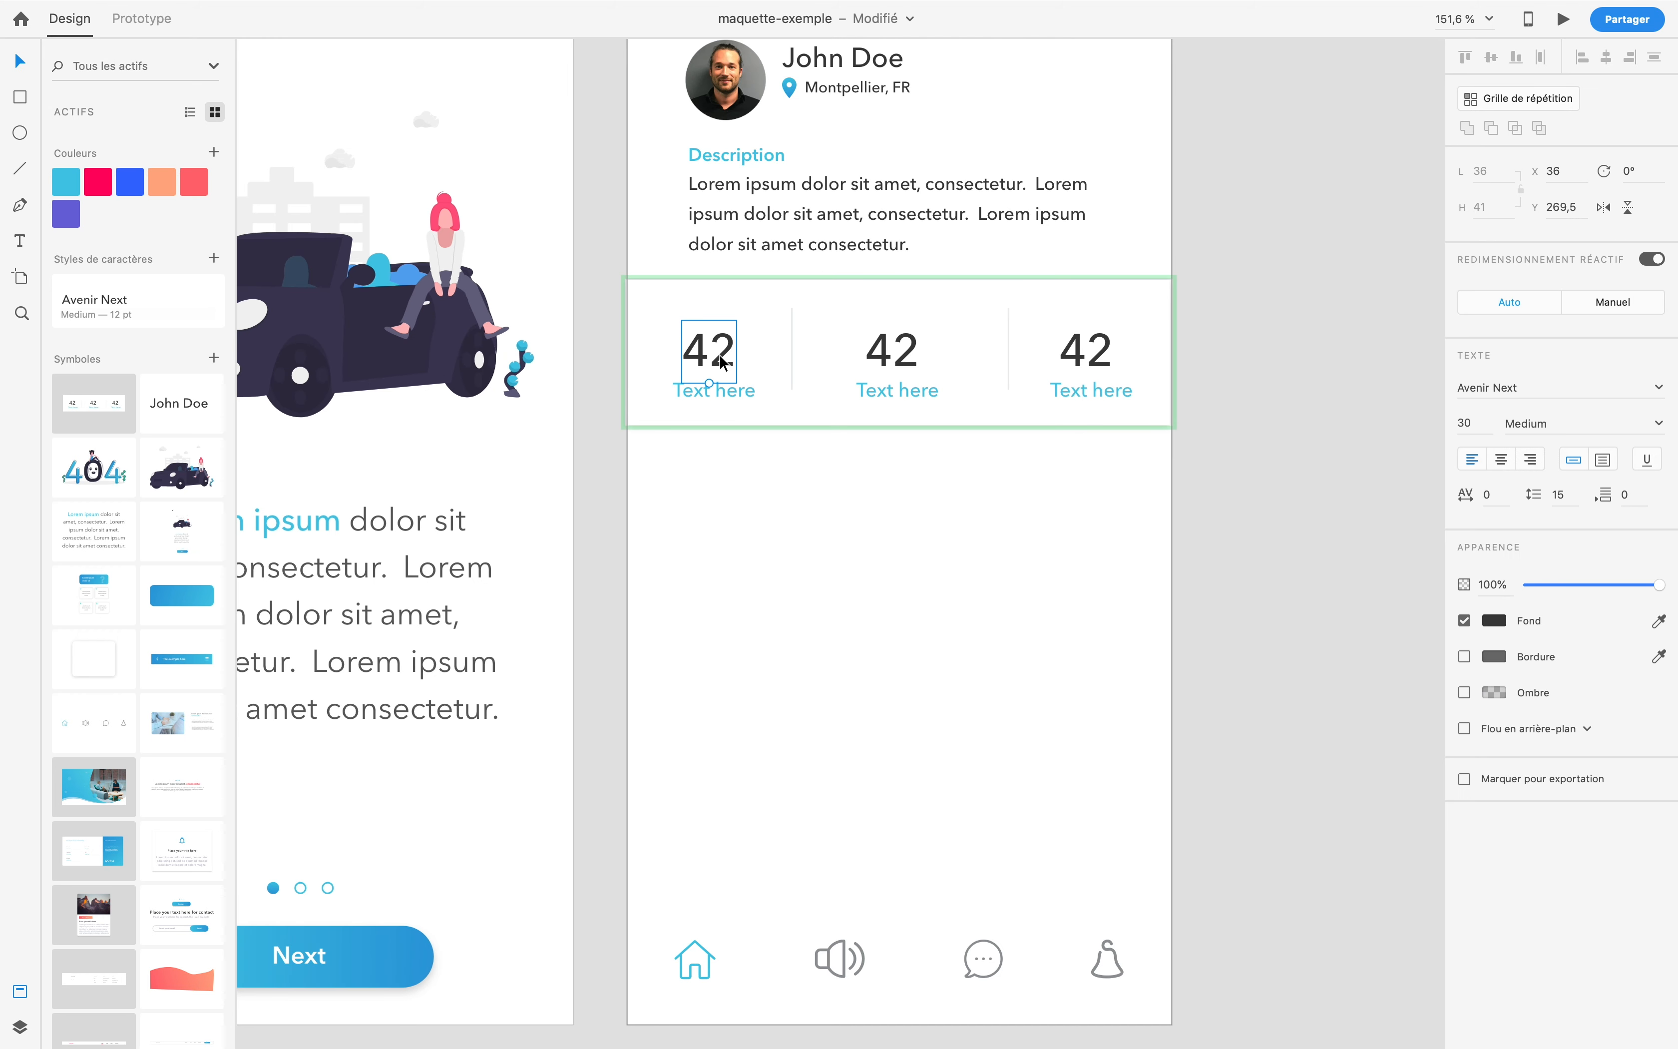
double_click(721, 358)
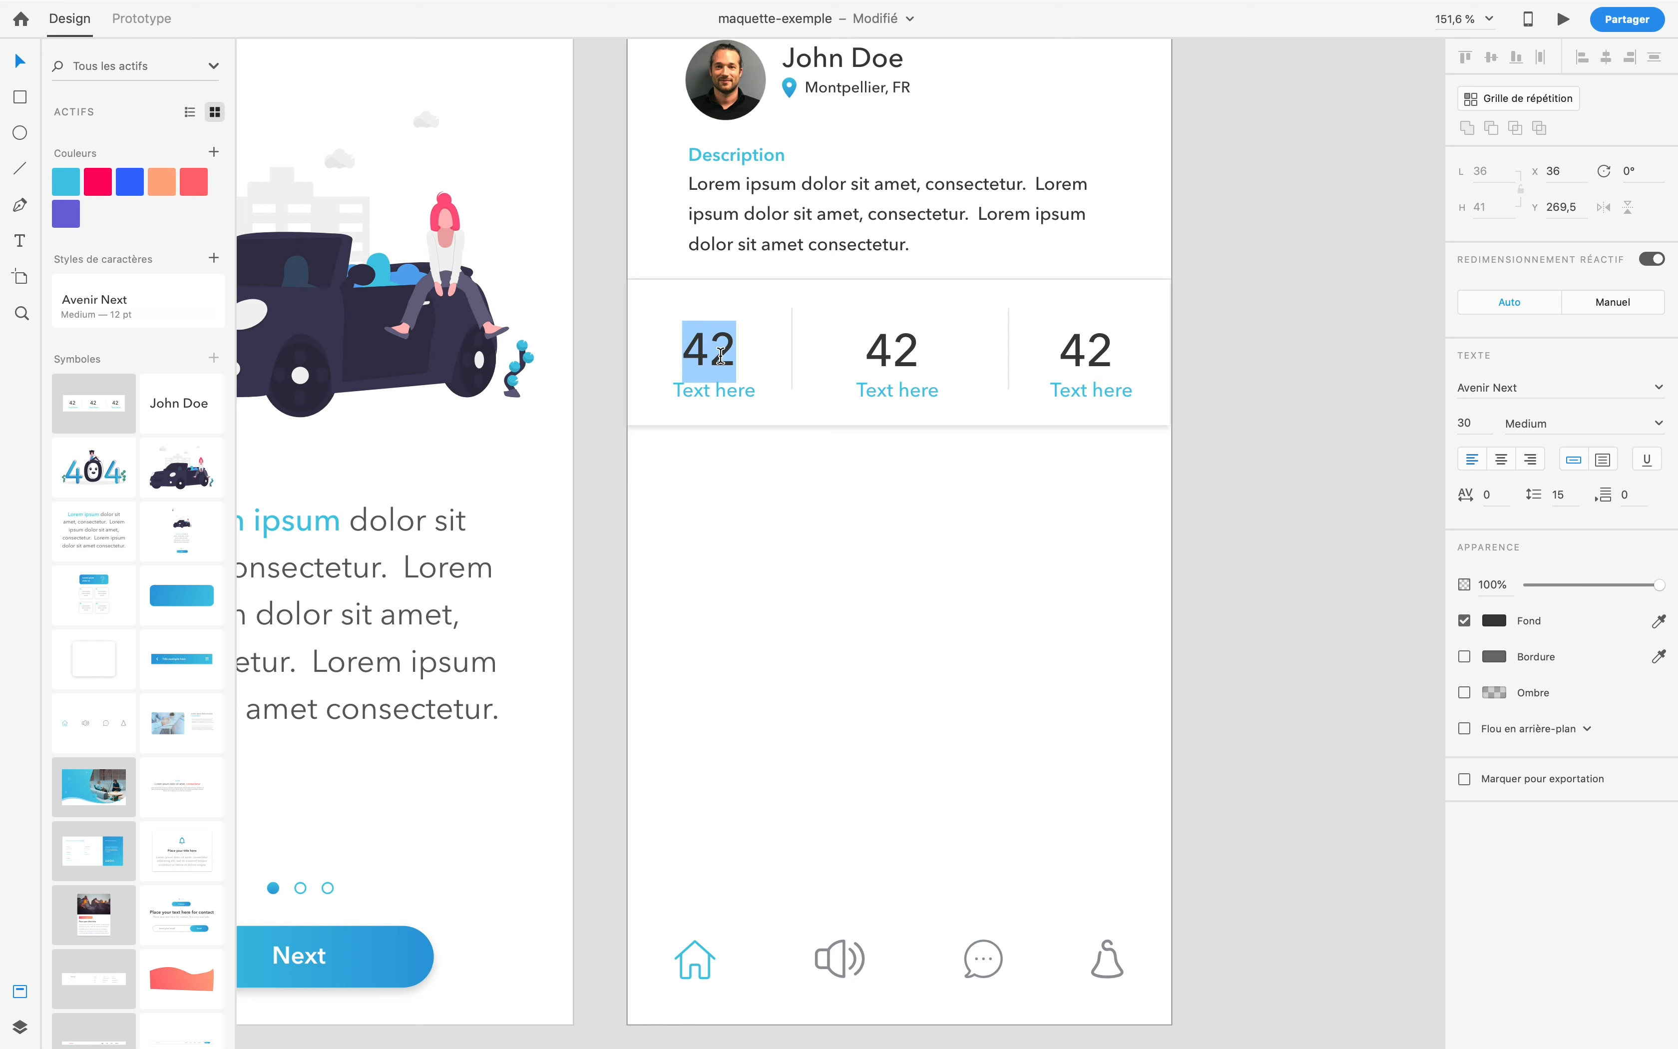
type("4")
key("Escape")
left_click(714, 389)
double_click(714, 388)
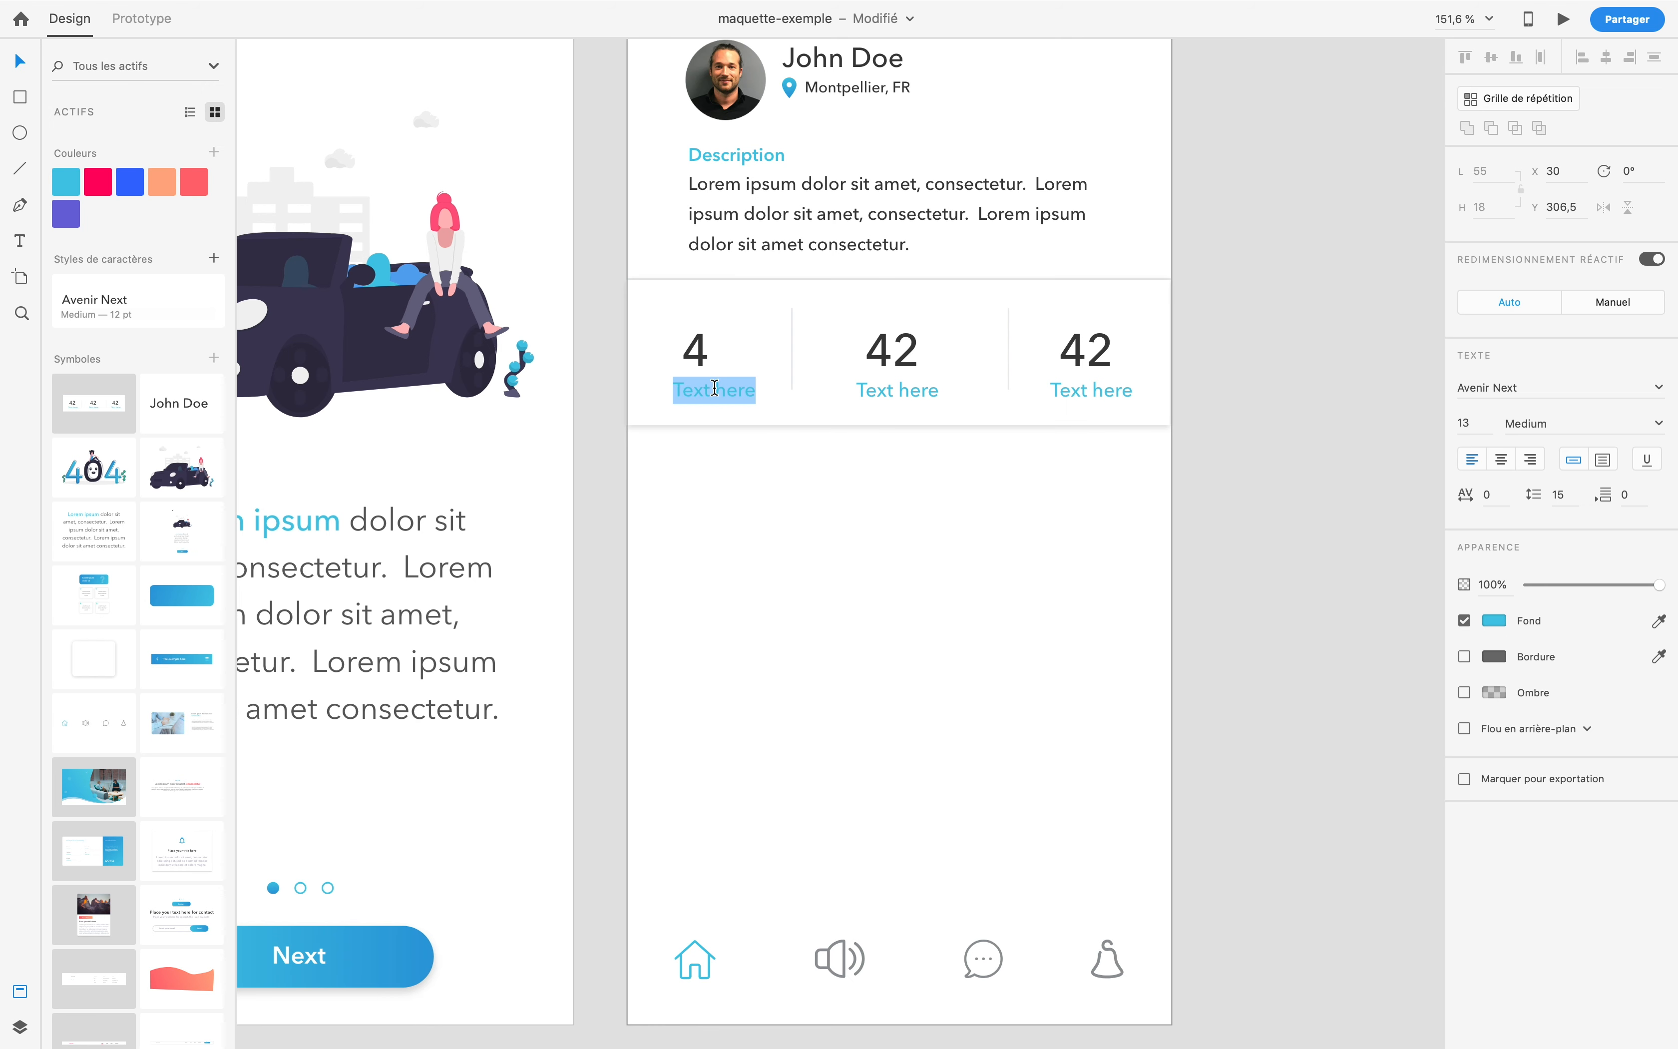
type("Trajets")
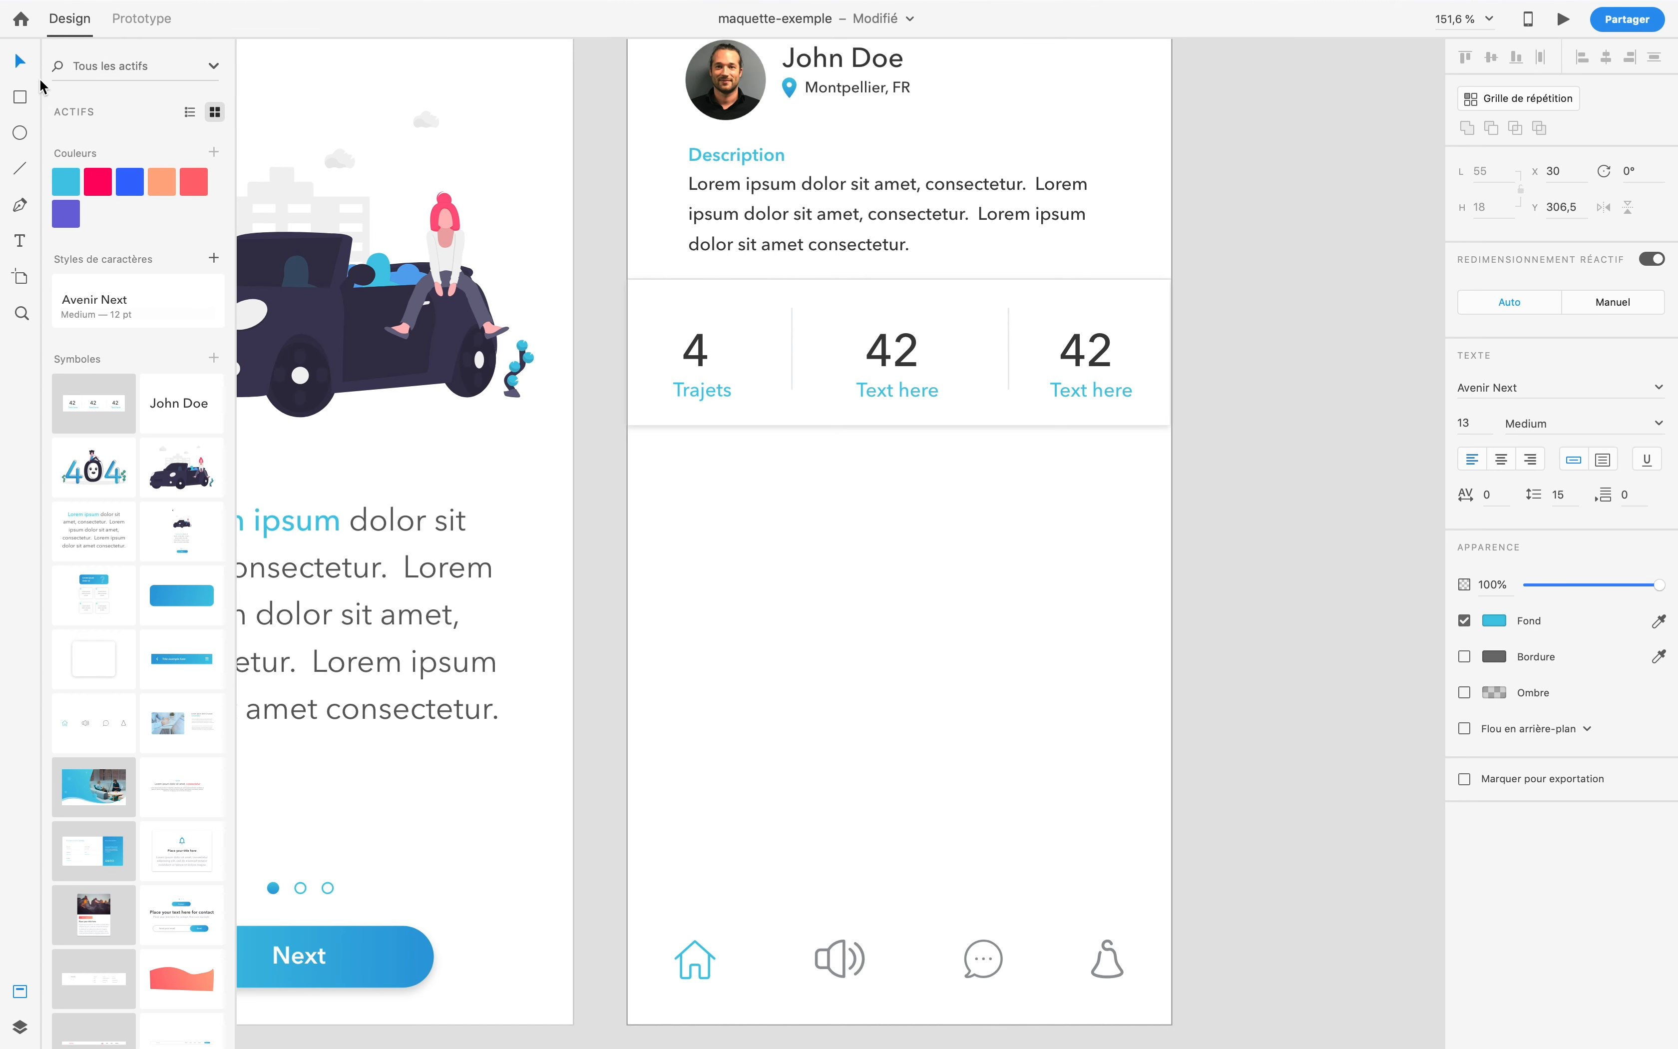
Step: Centre the "4" above the "Trajets" label by moving it to X 41
left_click(689, 344)
left_click_drag(690, 345, 701, 344)
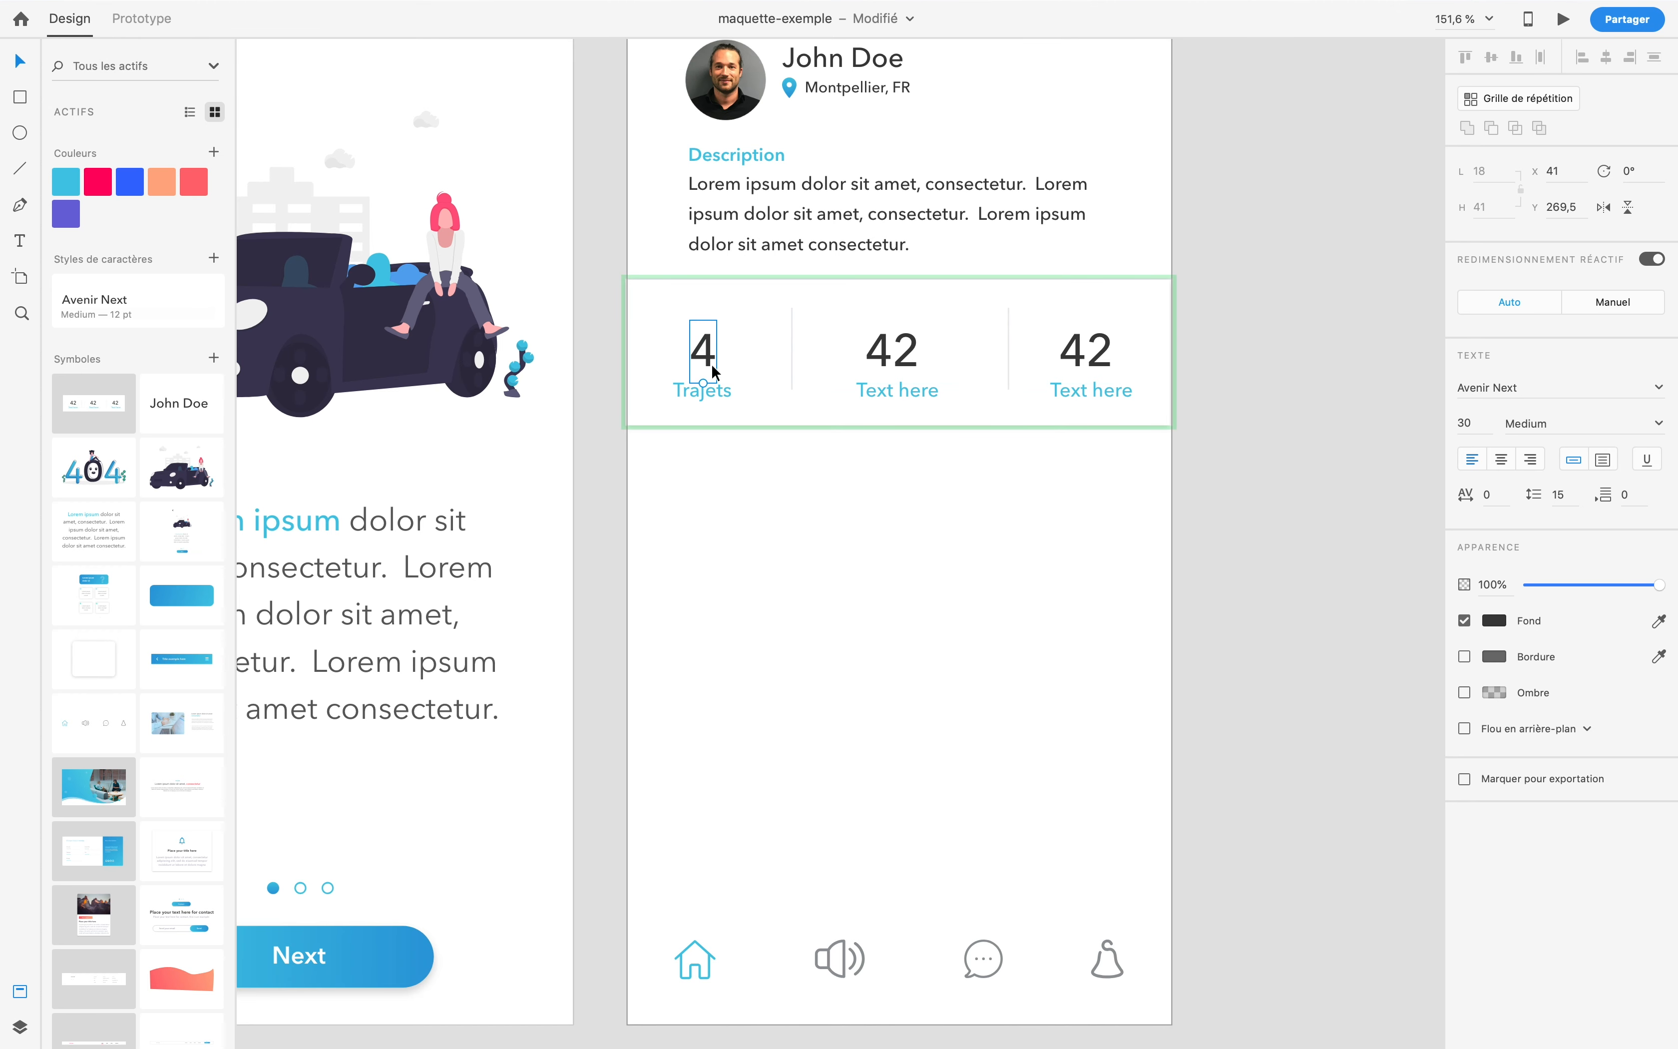
left_click(826, 578)
Step: Turn off the computer's Wi-Fi
scroll(826, 578, "down", 5)
scroll(826, 578, "down", 2)
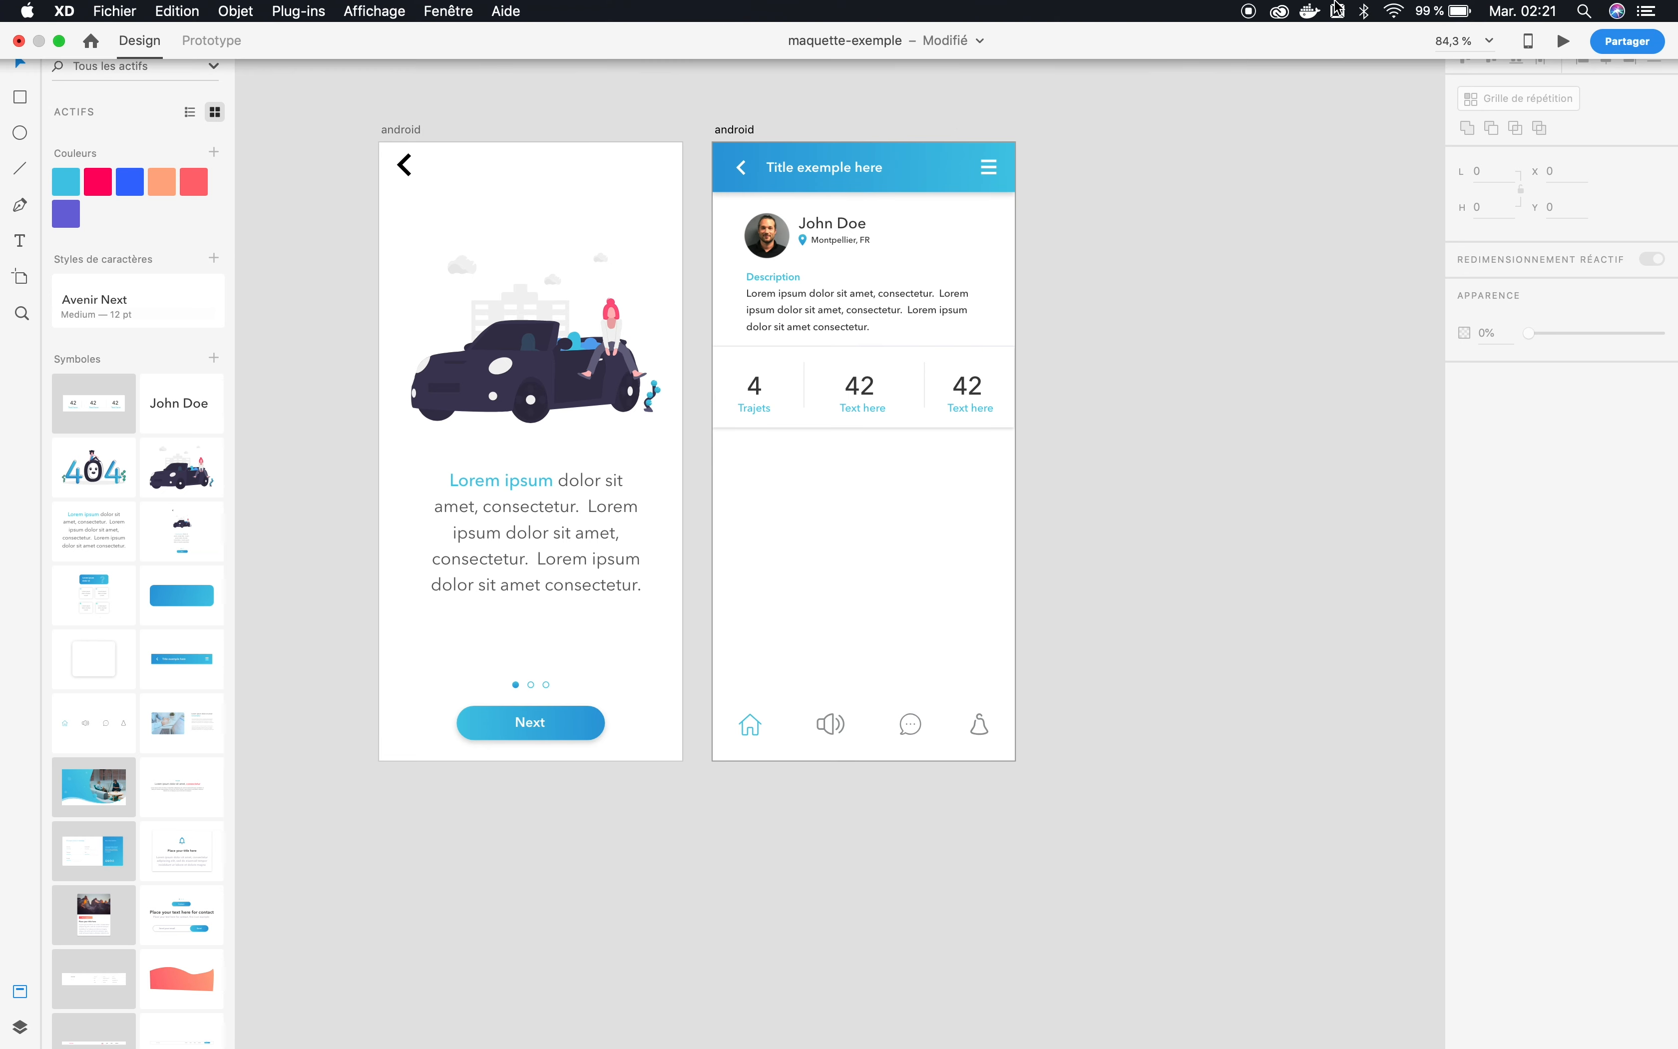
left_click(1393, 11)
left_click(1407, 57)
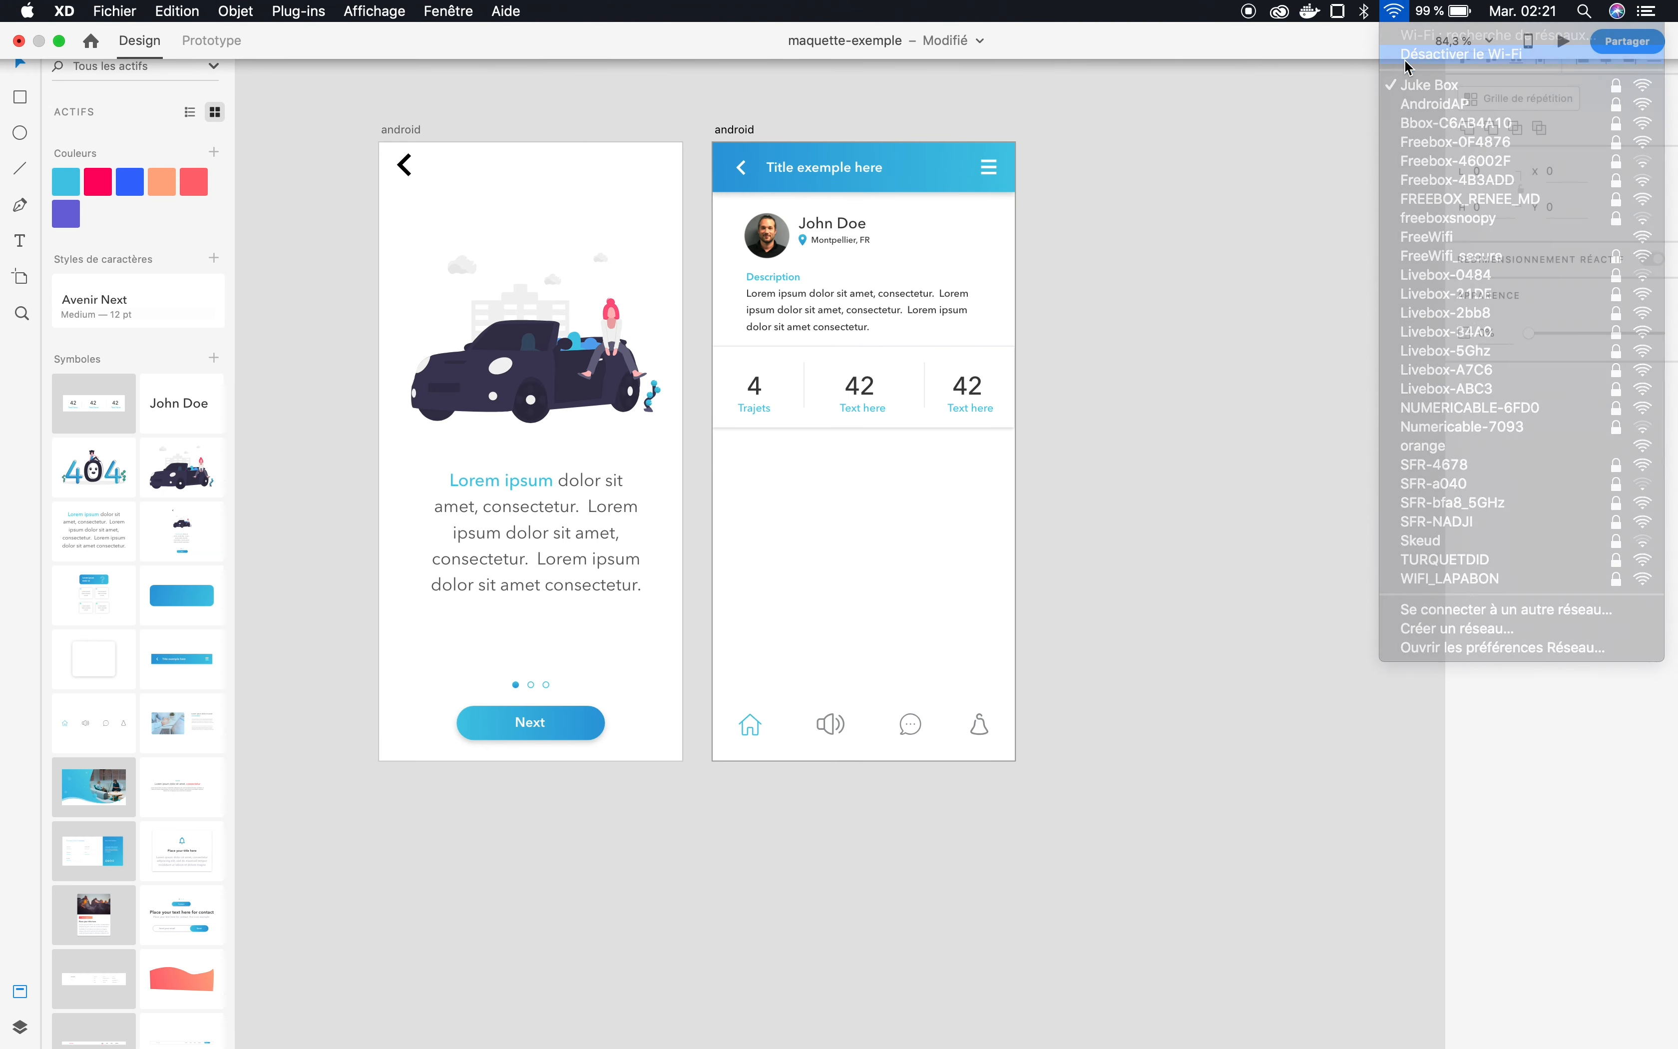
Step: Place the 404 illustration symbol on the profile screen between the statistics block and the bottom navigation icons
left_click_drag(104, 475, 880, 557)
left_click(1082, 543)
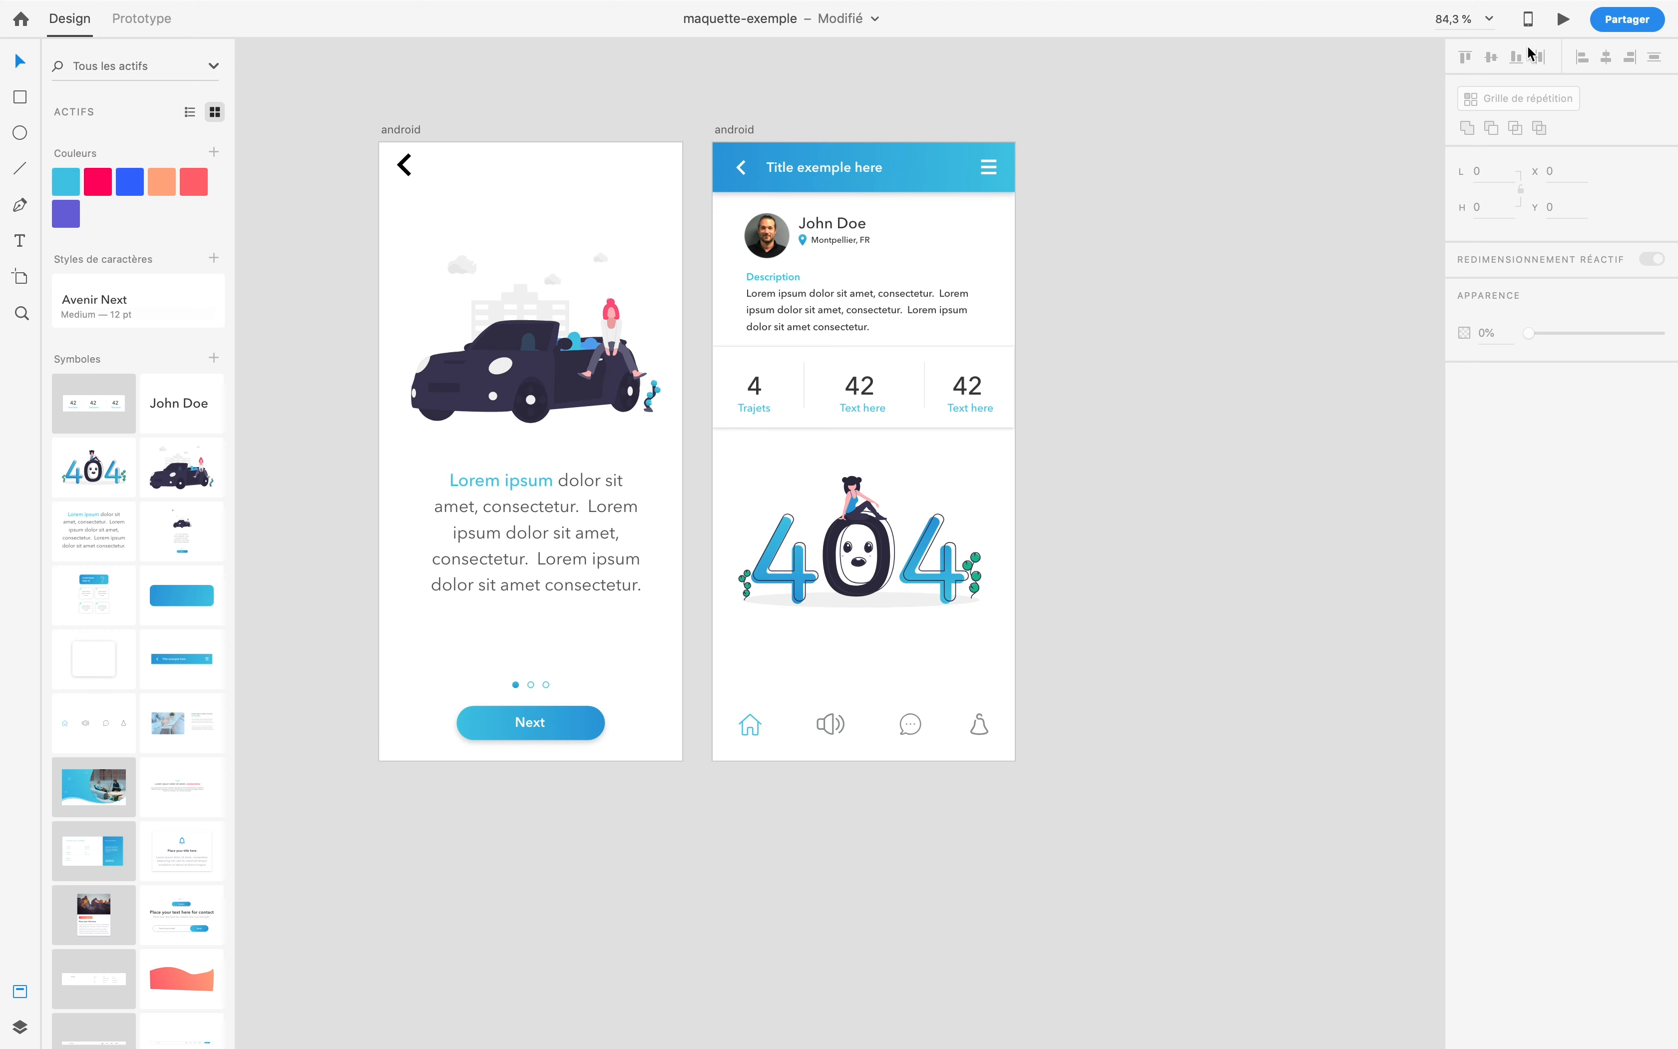
scroll(860, 464, "left", 4)
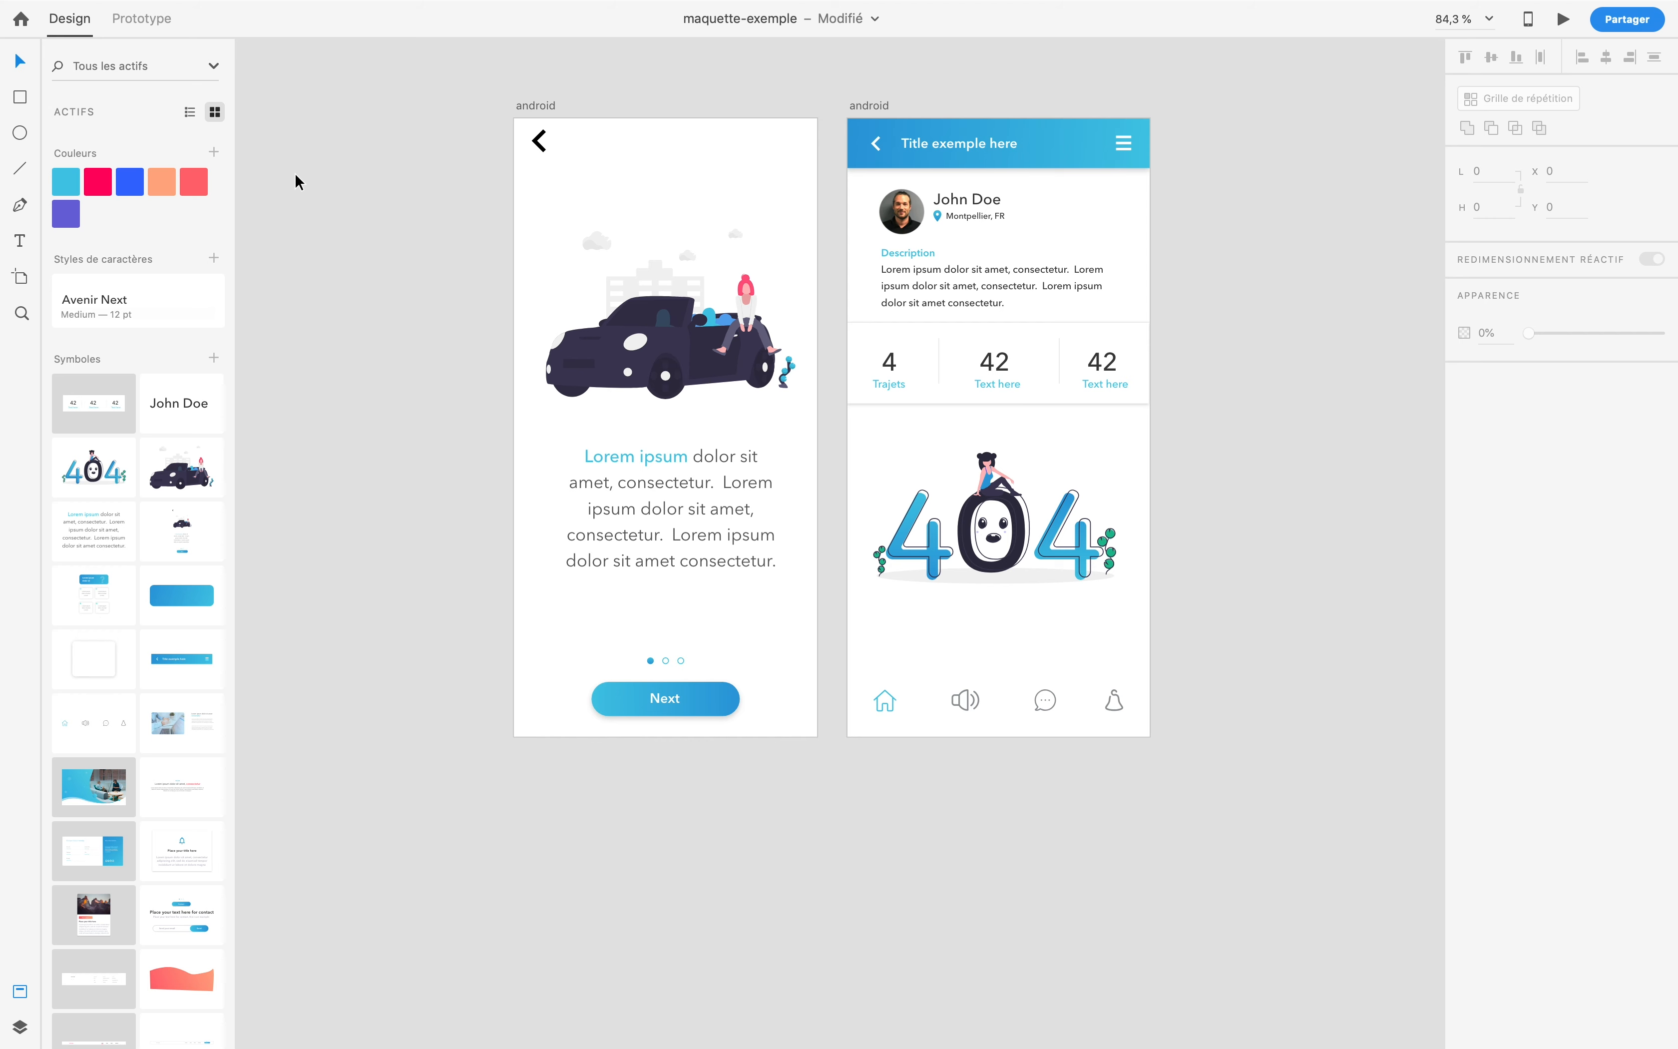
Step: In Prototype mode, link the onboarding screen's Next button to the profile screen with an Appuyer trigger and a 0.3s Transition
left_click(142, 19)
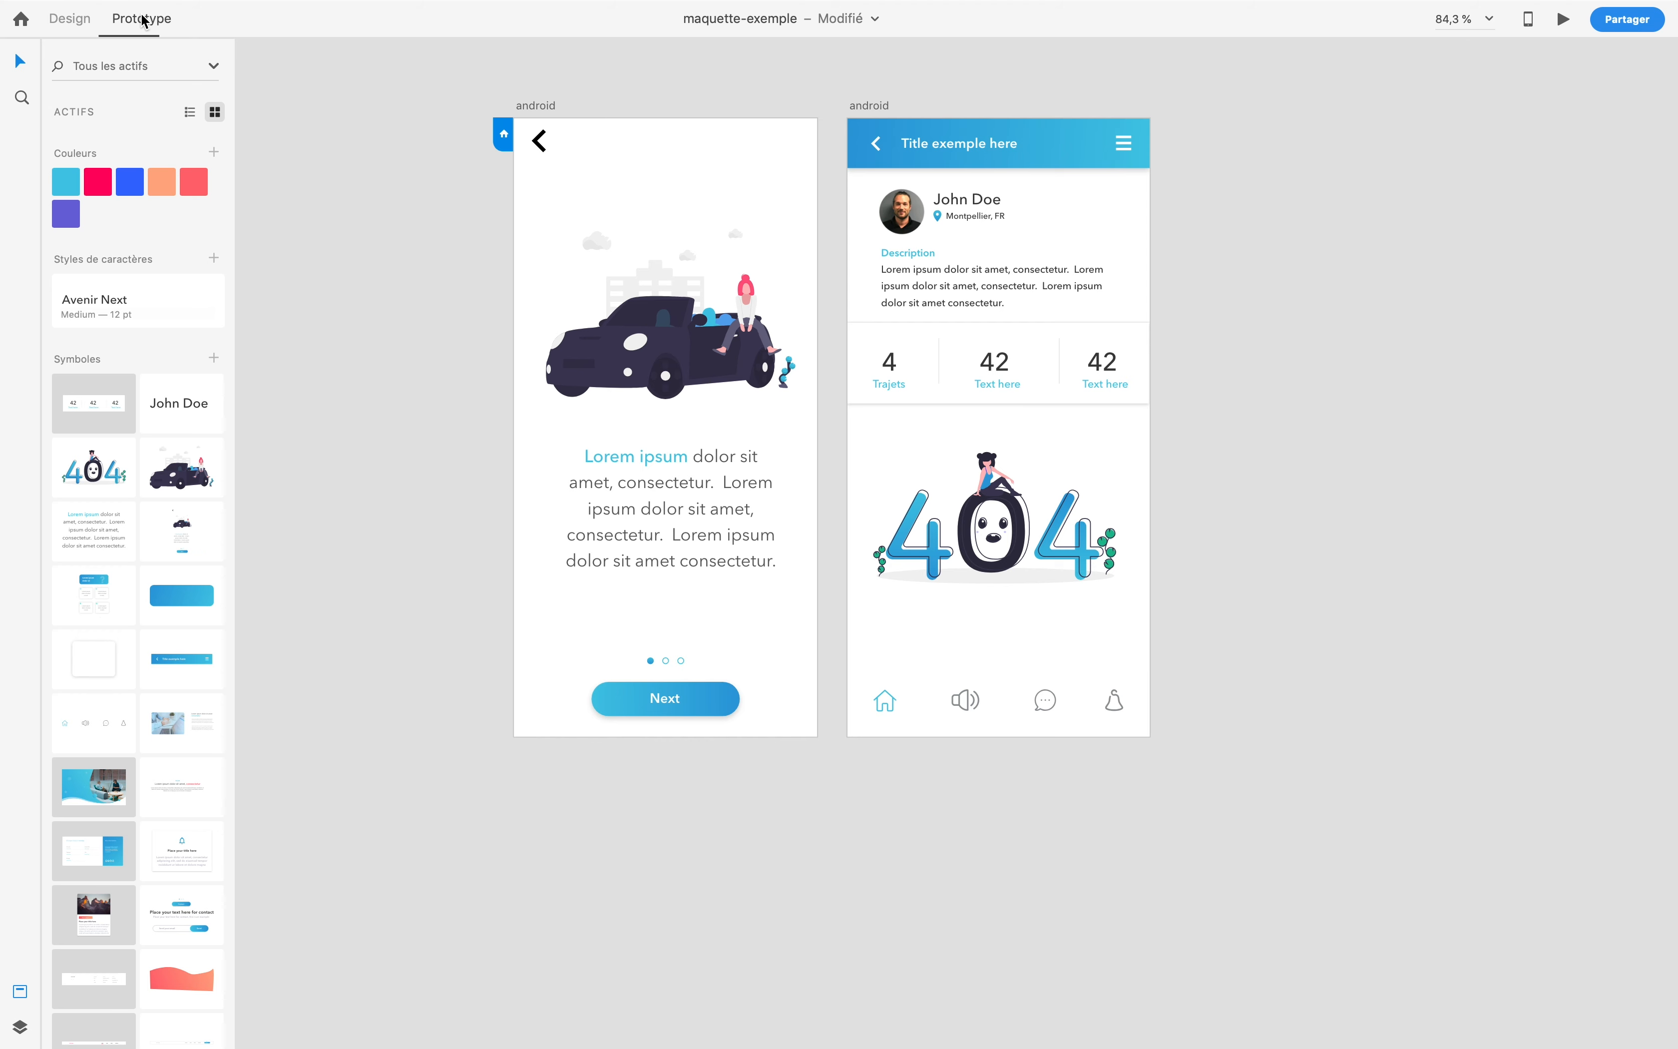
left_click(699, 707)
left_click_drag(747, 689, 850, 390)
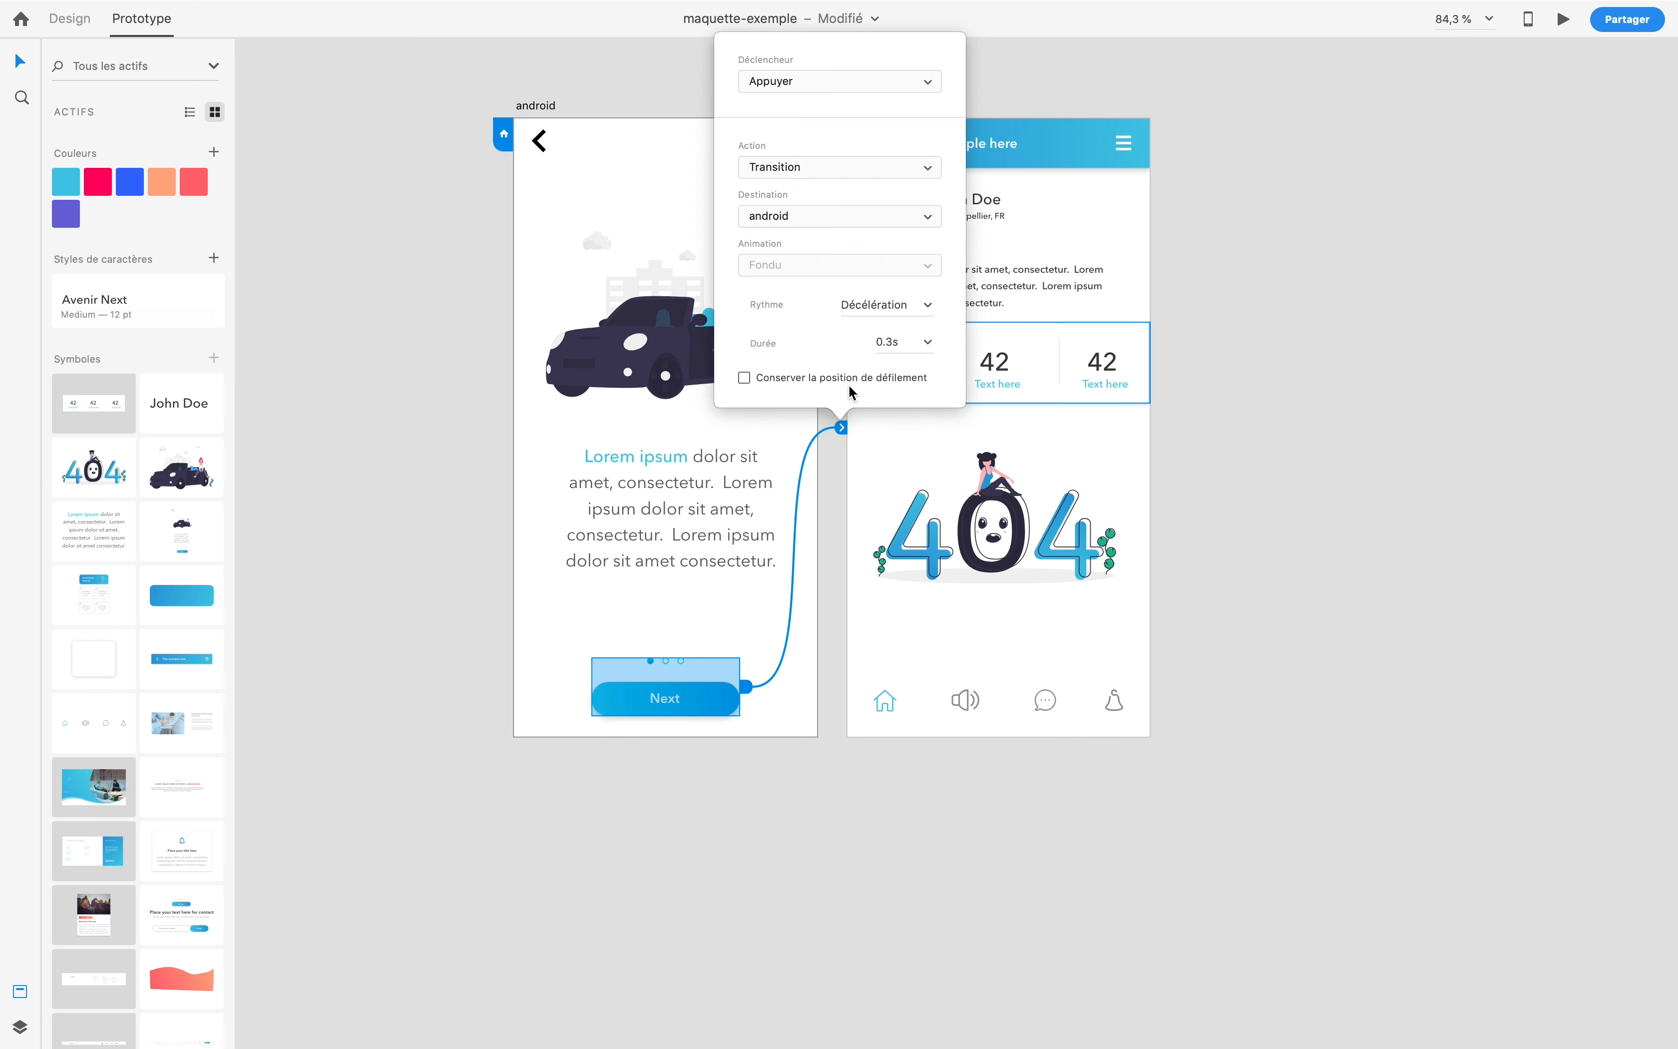
left_click(1006, 71)
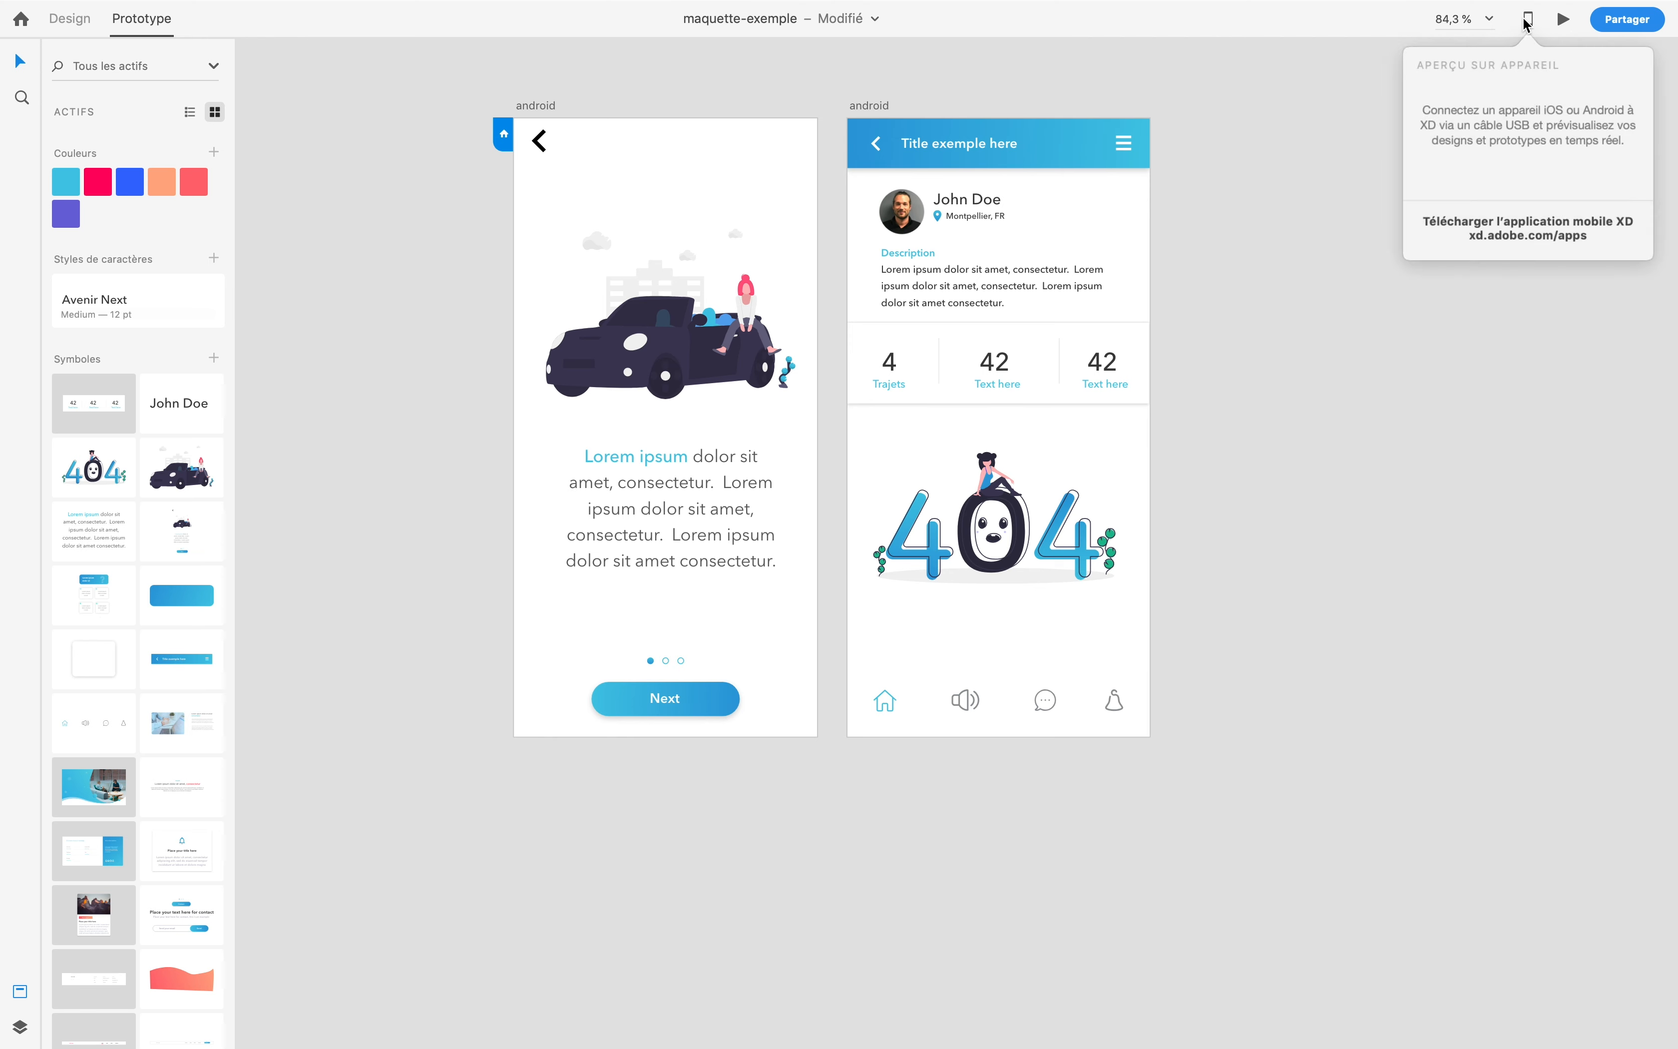
Step: Preview the prototype, follow the Next button to the profile screen, and leave the preview
left_click(1563, 19)
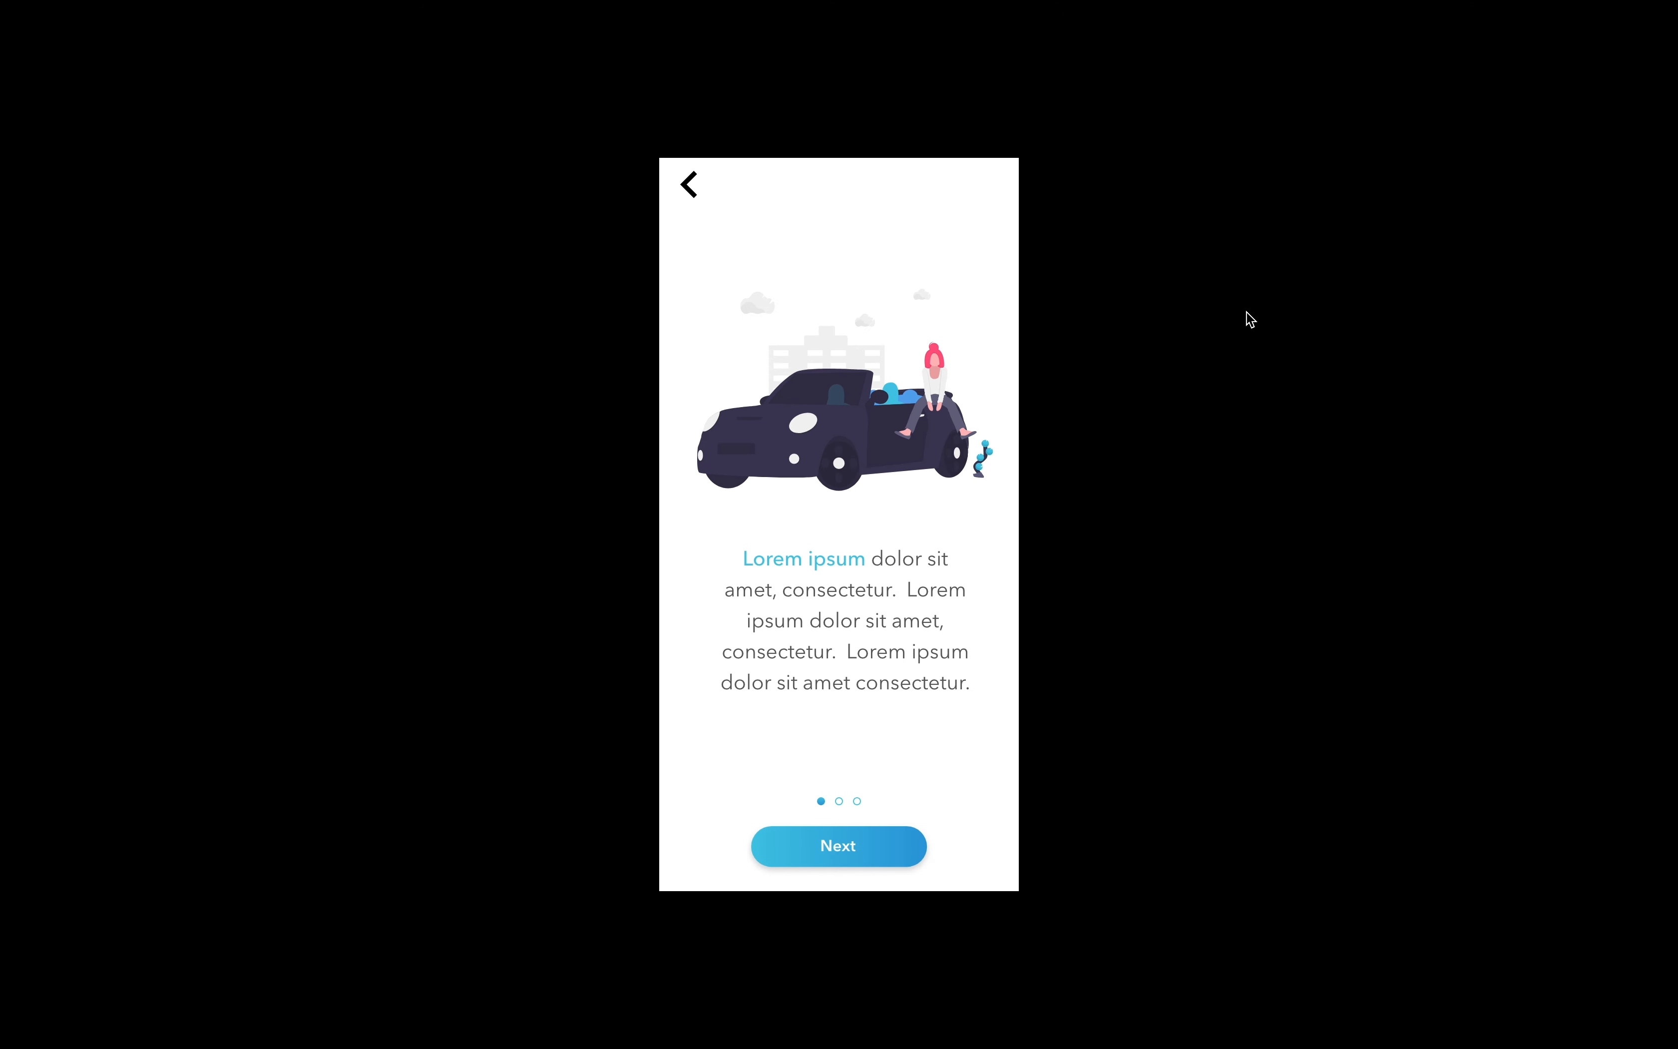
left_click(850, 852)
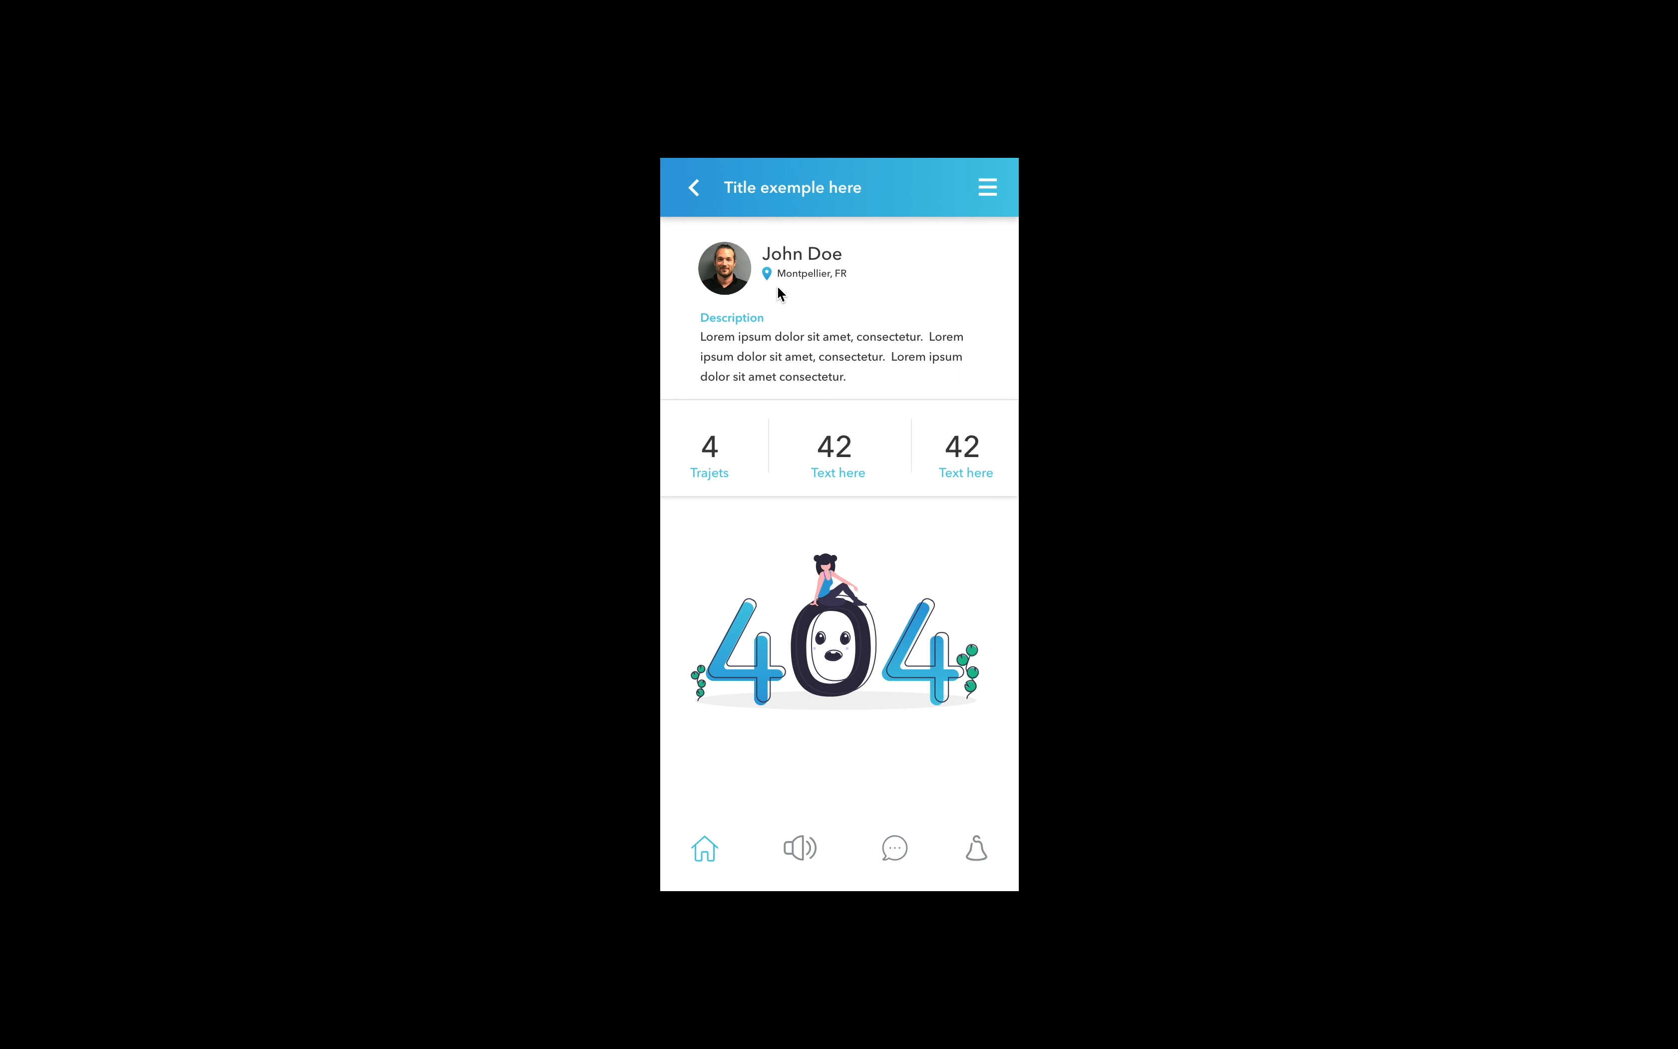
mouse_move(514, 3)
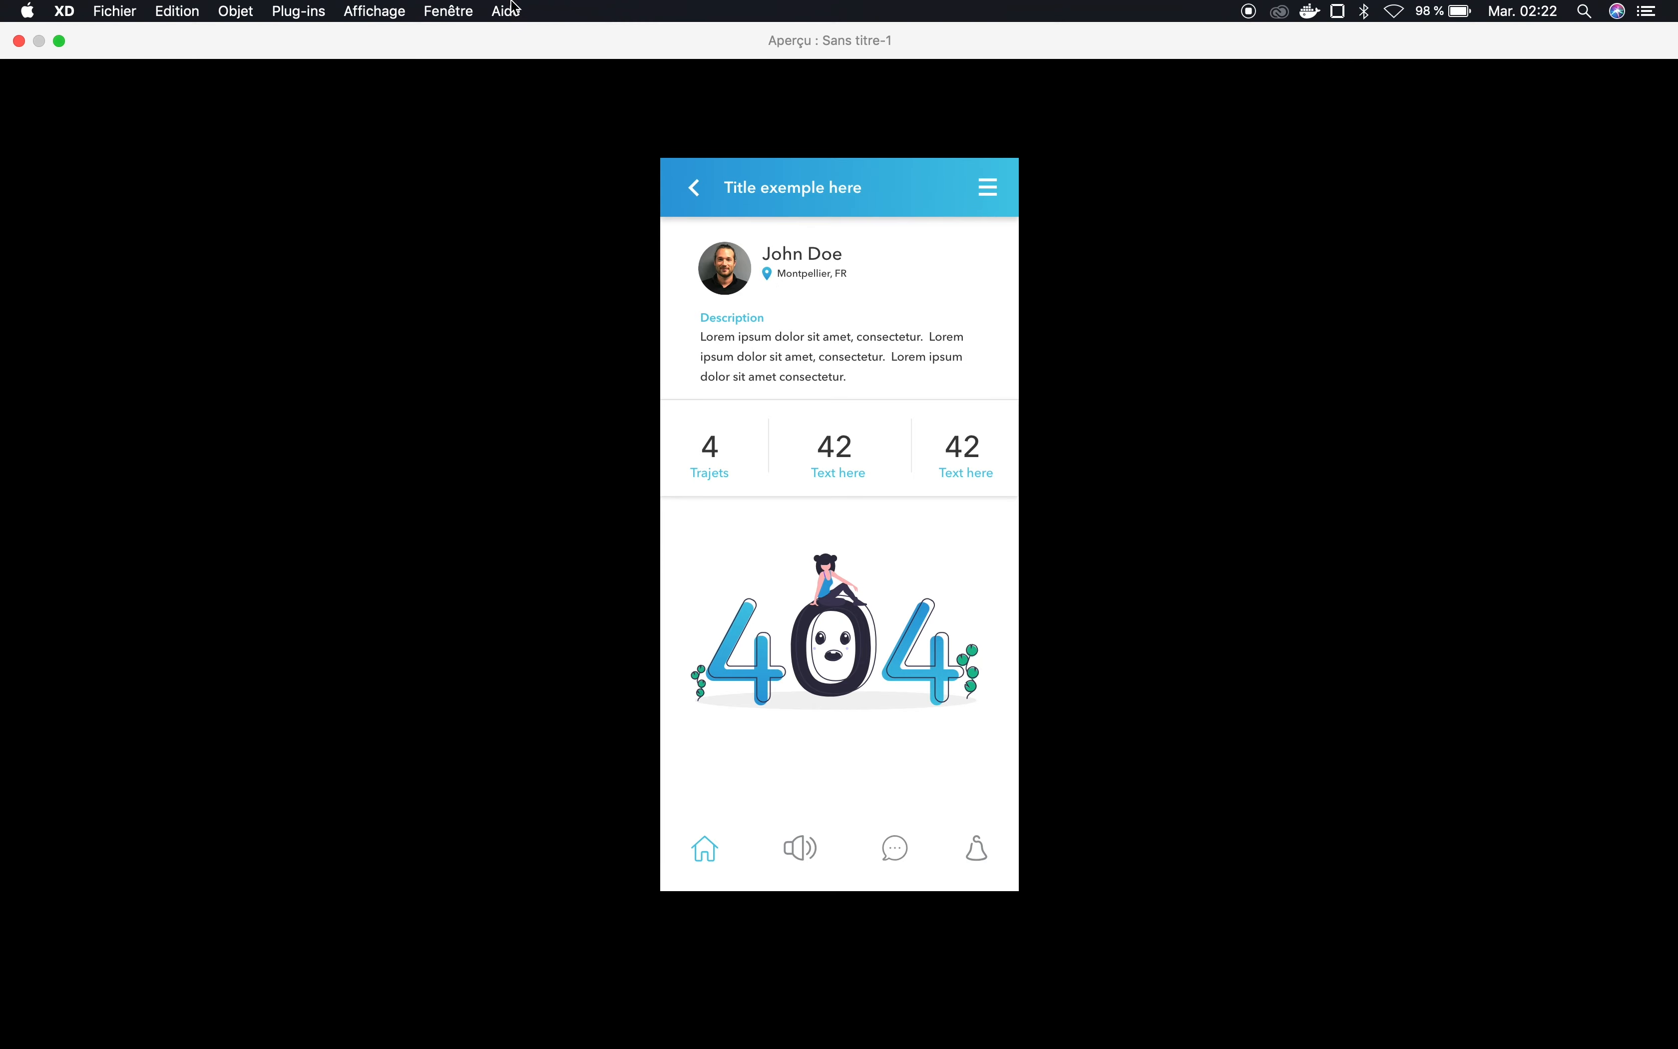
left_click(60, 42)
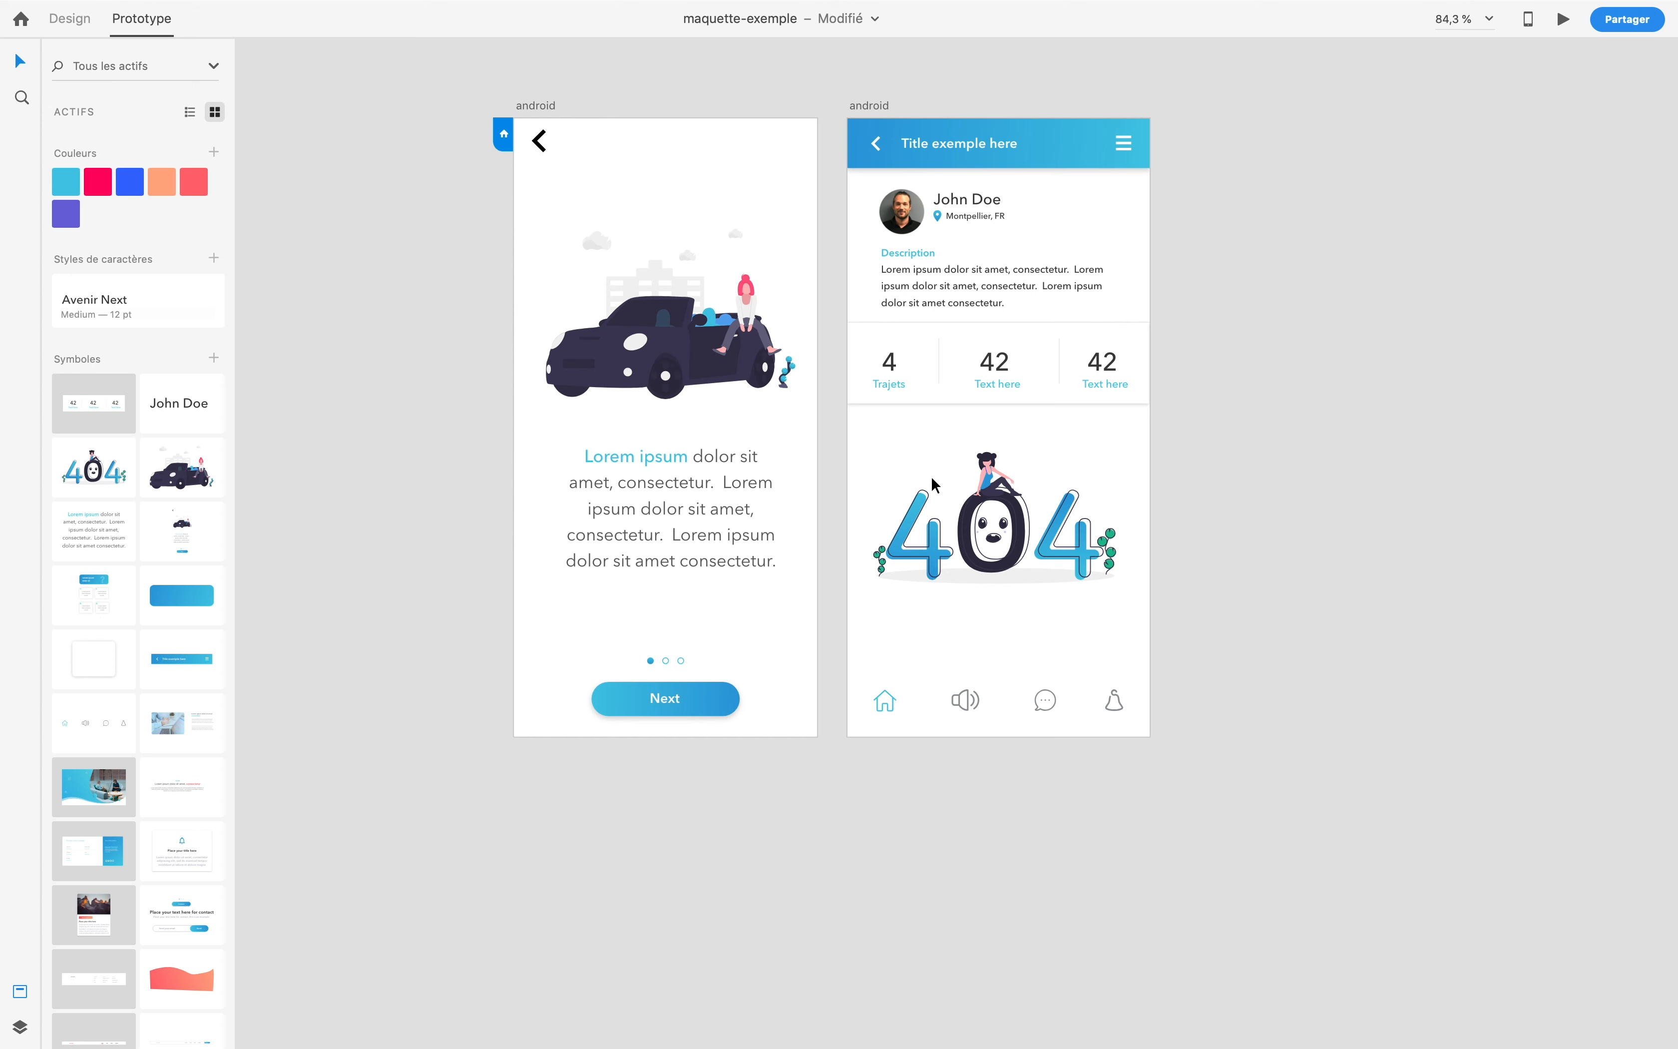
Step: Link the back arrow in the profile screen's header to the onboarding screen
left_click(877, 146)
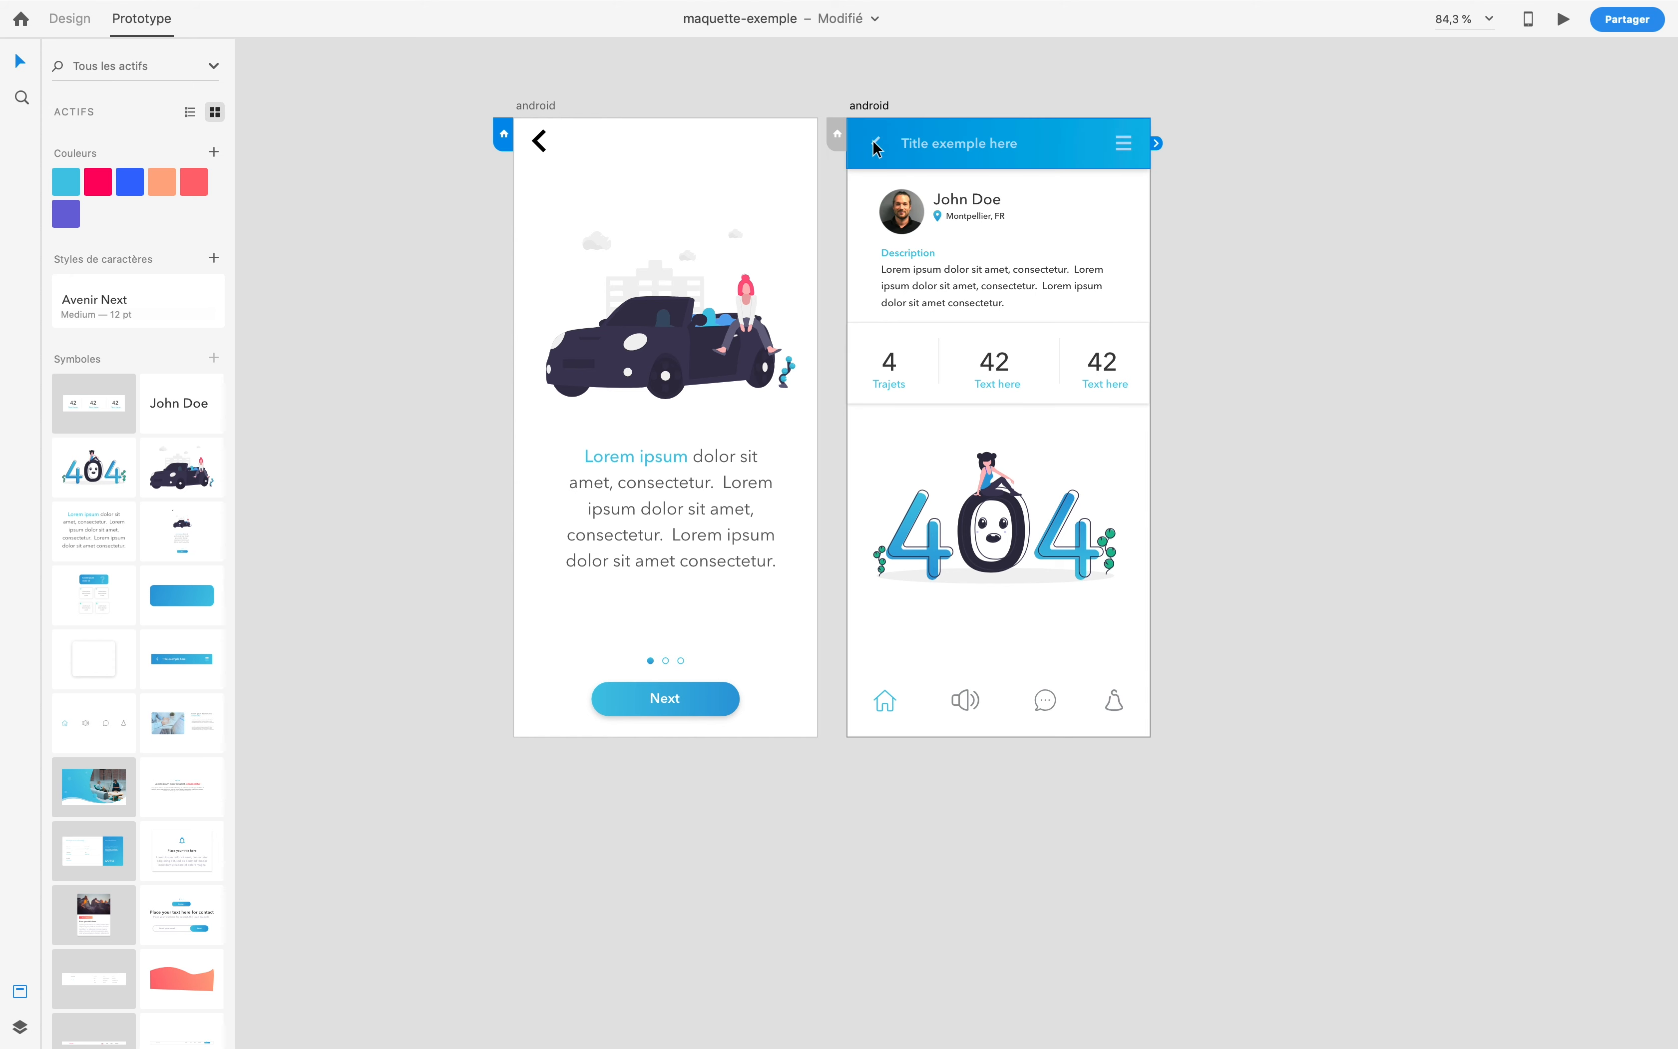
left_click_drag(889, 148, 823, 428)
left_click(1429, 191)
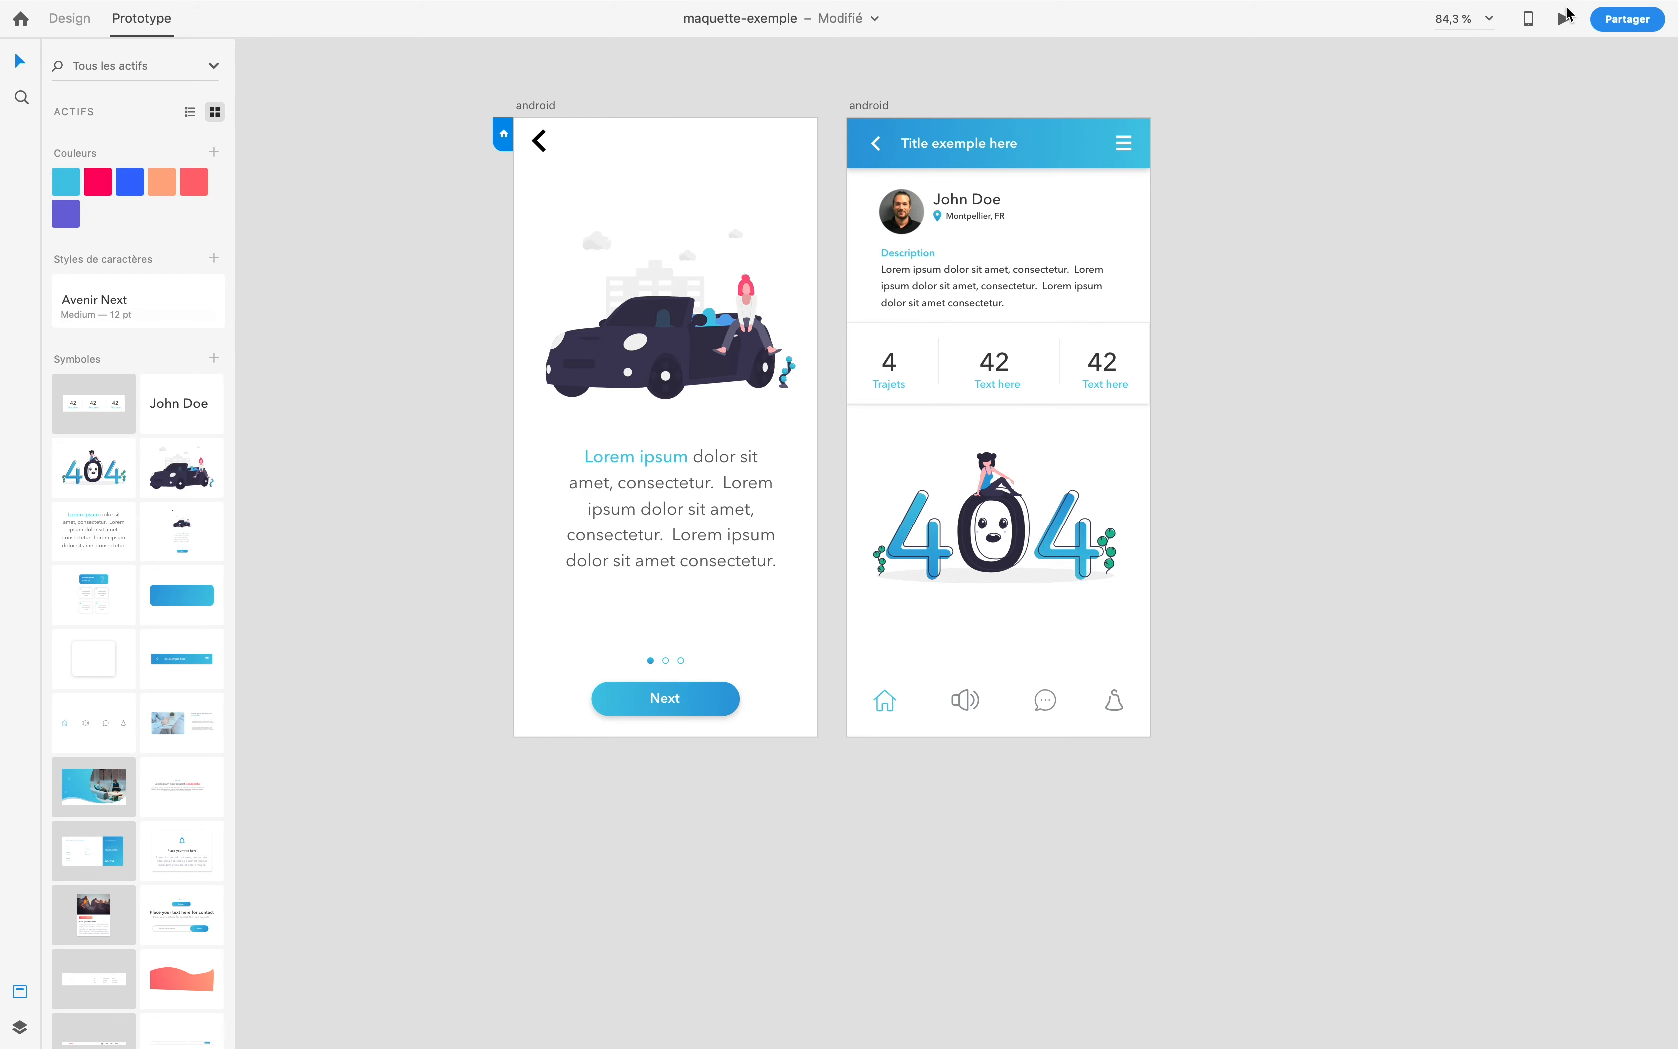
Step: Test the Next button and the back arrow between both screens in the prototype preview, and close the preview
key("ctrl+Left")
key("ctrl+Left")
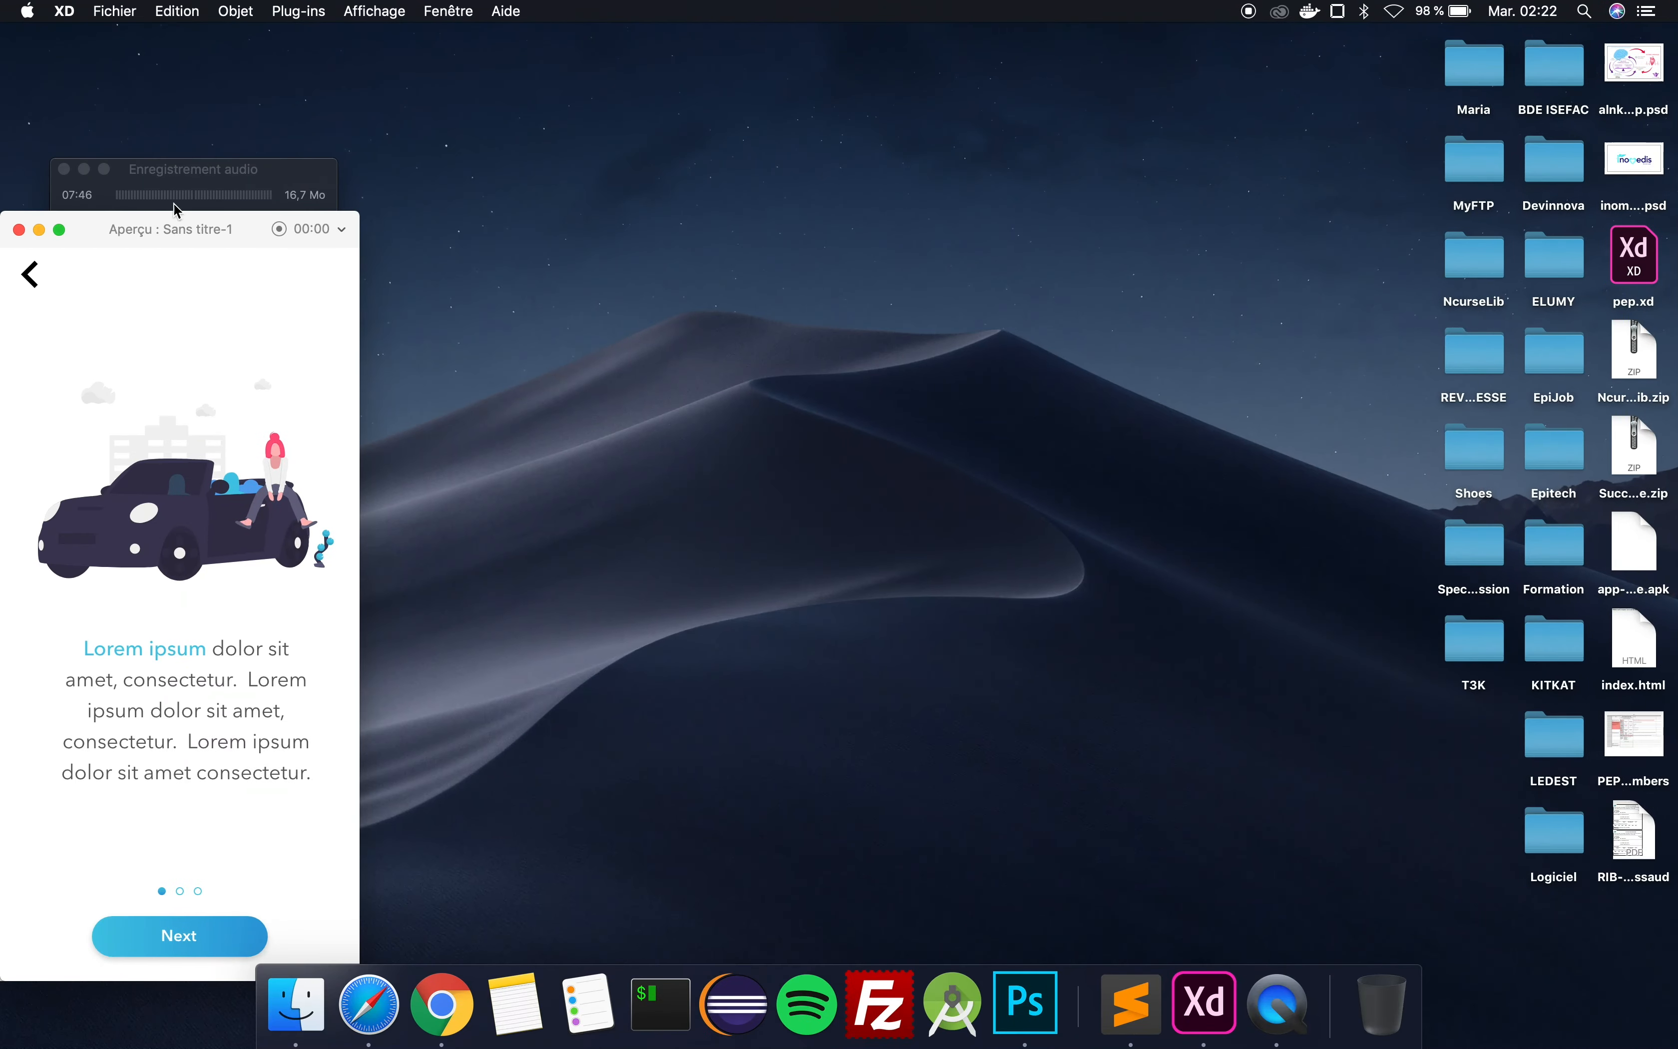
left_click_drag(153, 231, 785, 129)
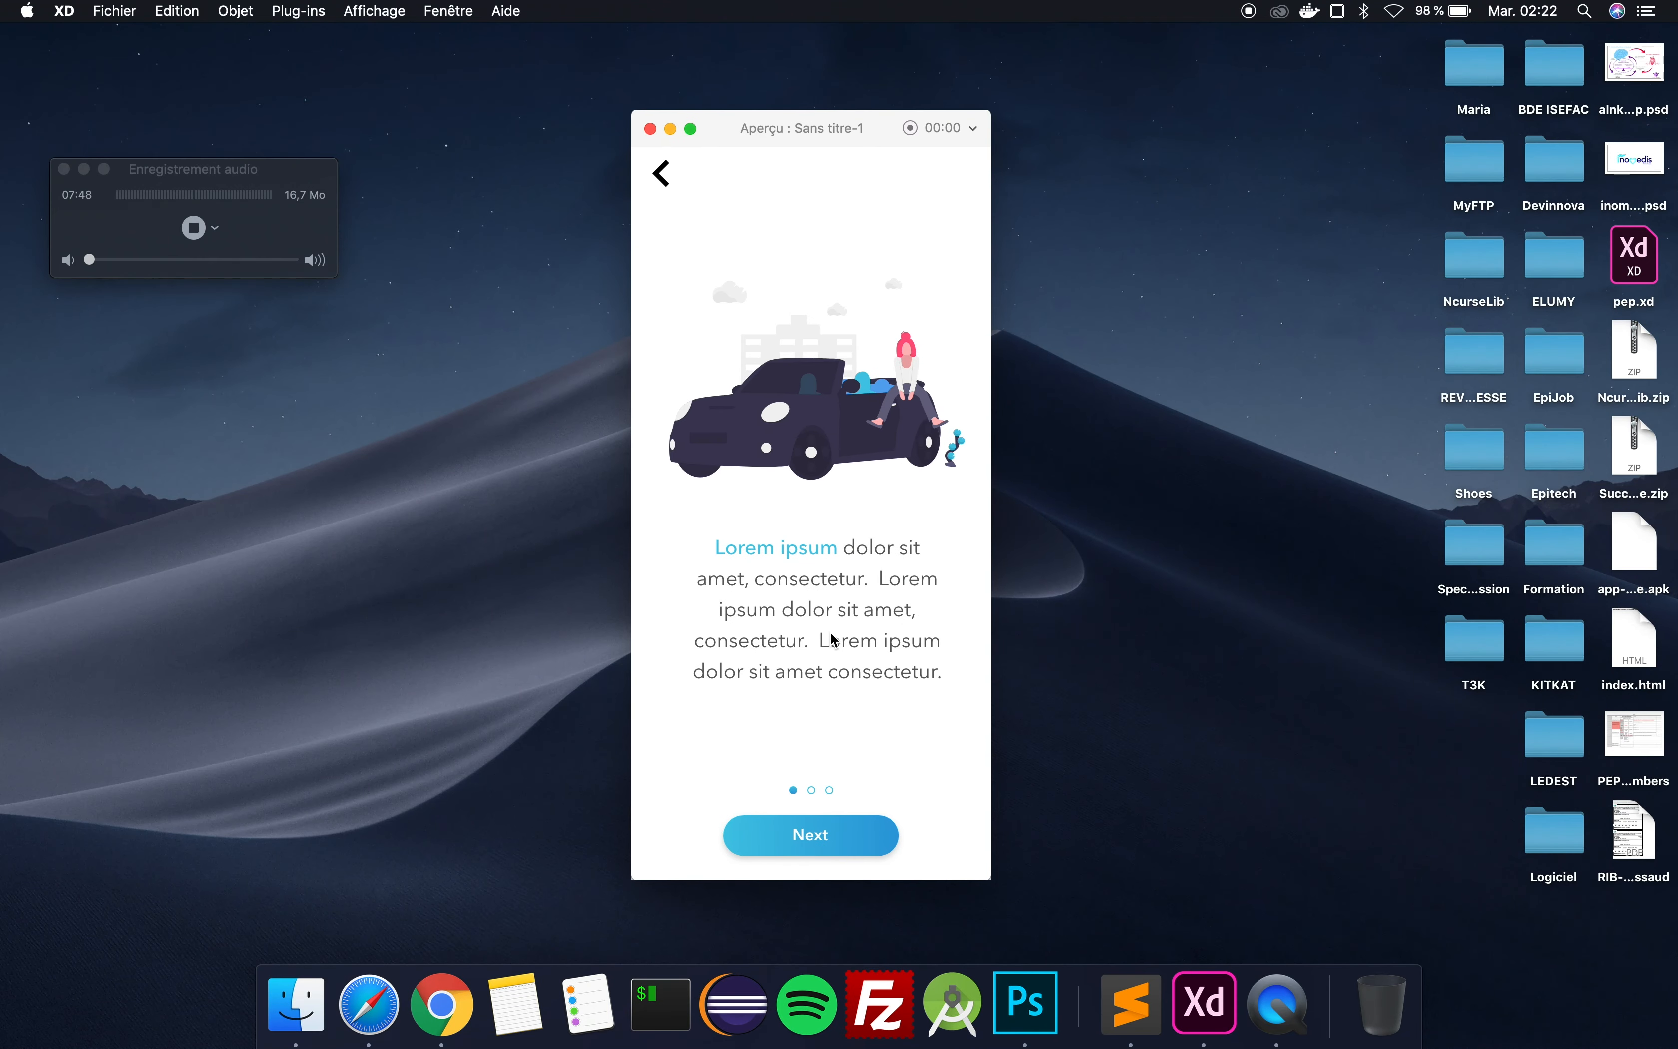
left_click(820, 836)
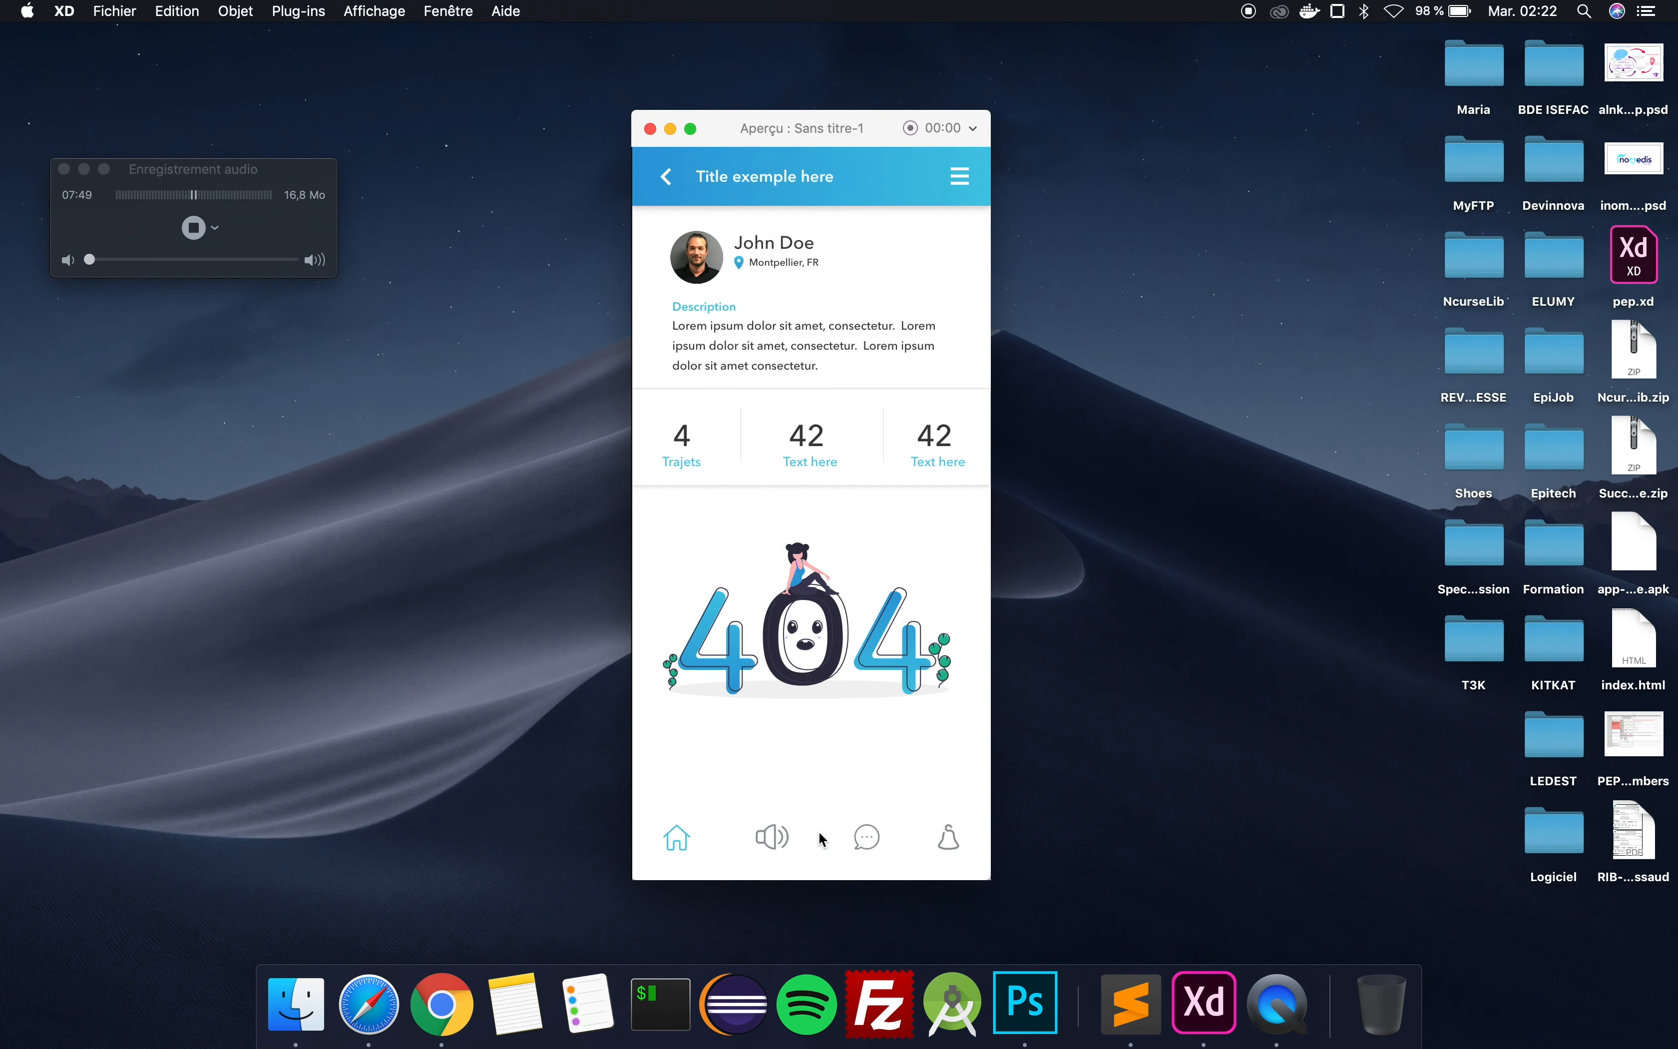
left_click(669, 182)
left_click(664, 186)
left_click(664, 186)
left_click(771, 848)
left_click(662, 178)
left_click(825, 829)
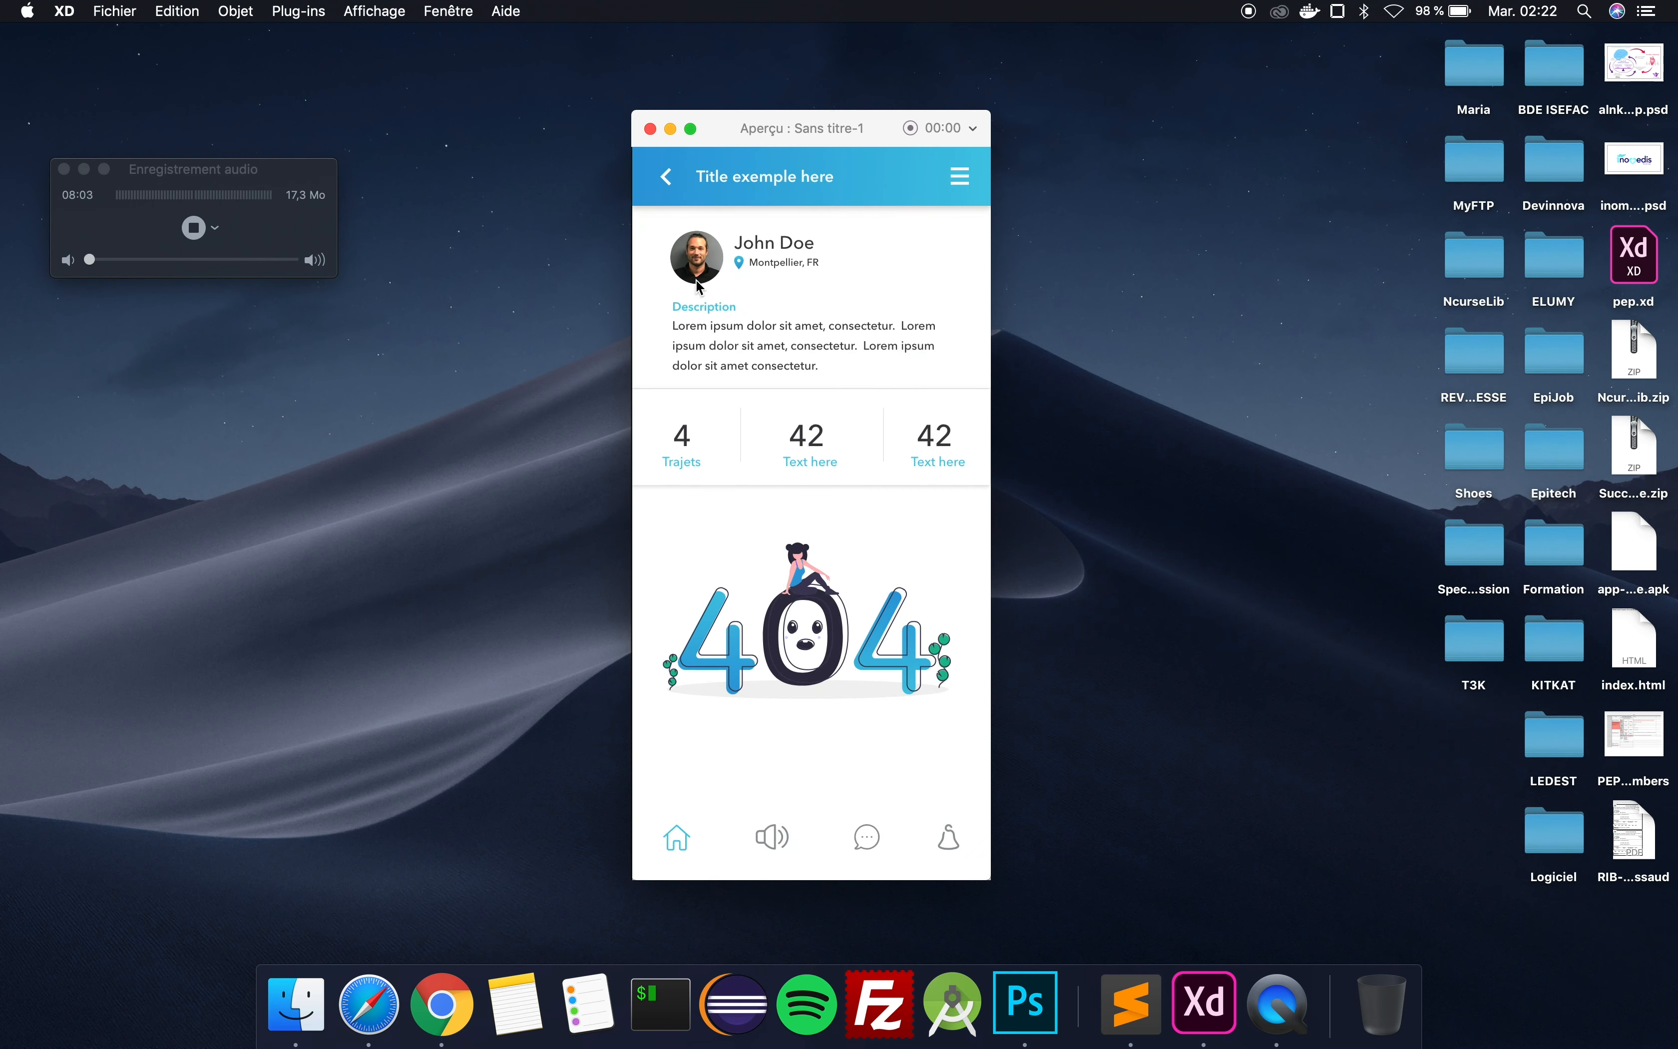
left_click(656, 130)
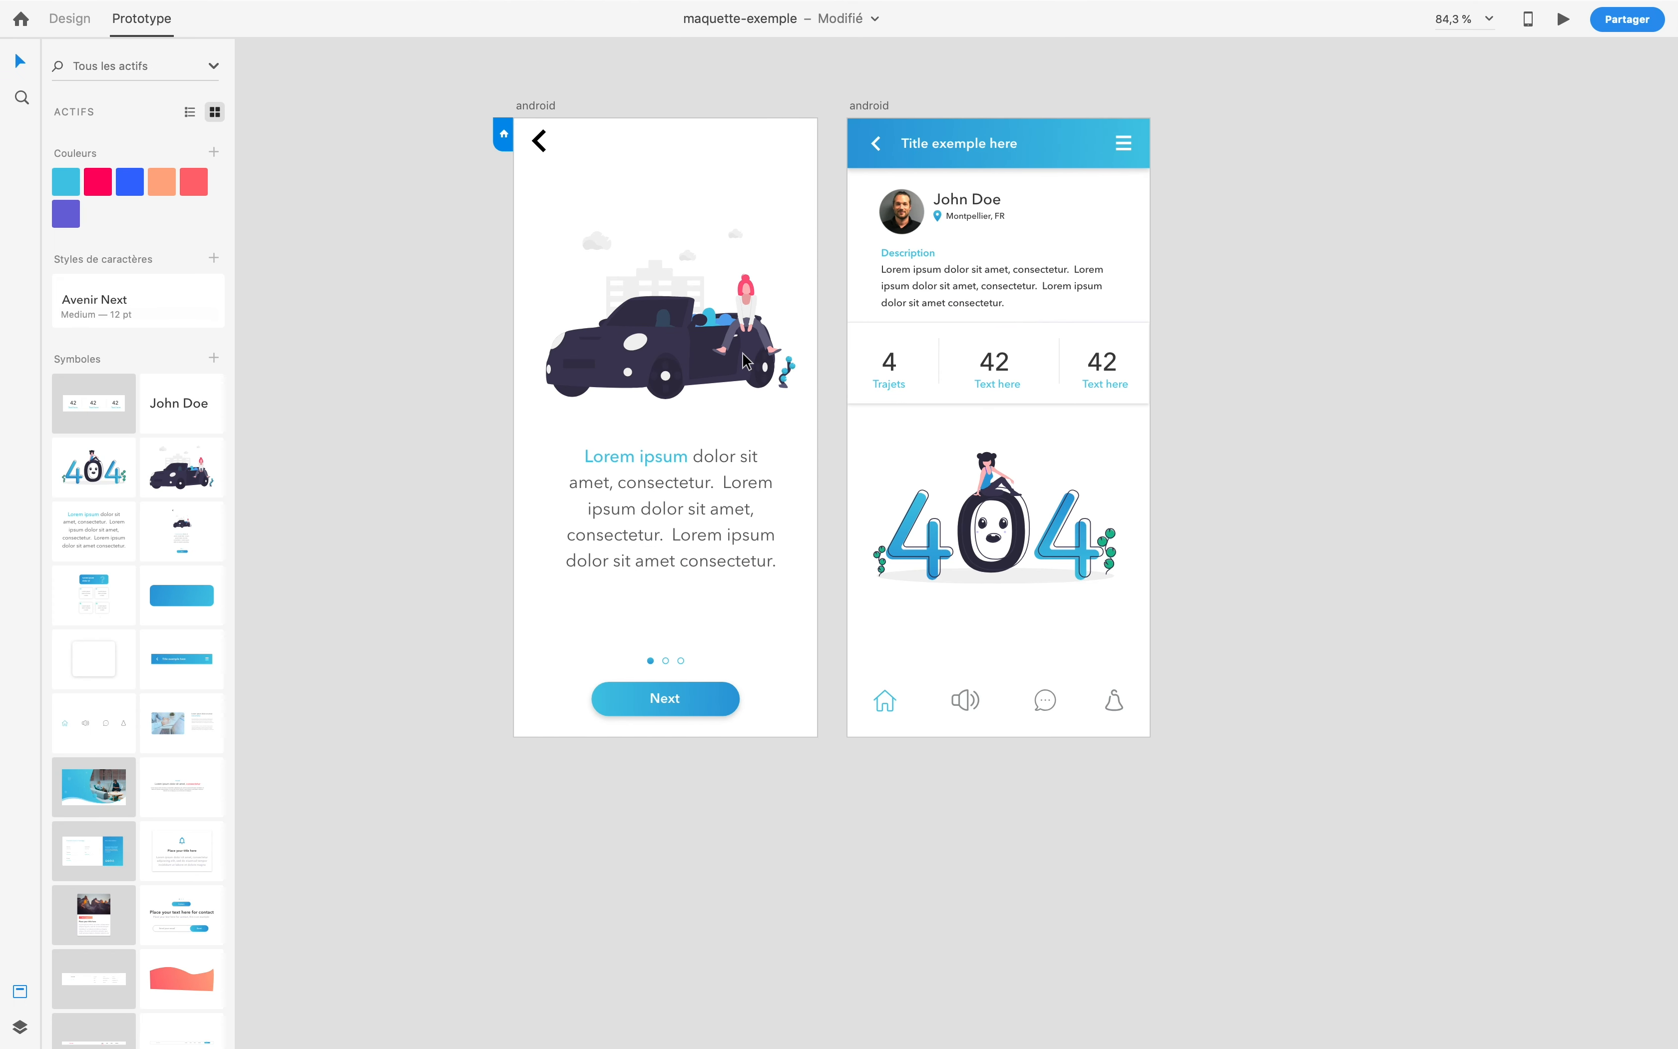
Step: In Design mode, draw a new artboard about 918 px tall beside the profile screen and set its width to 1920
scroll(743, 359, "down", 10)
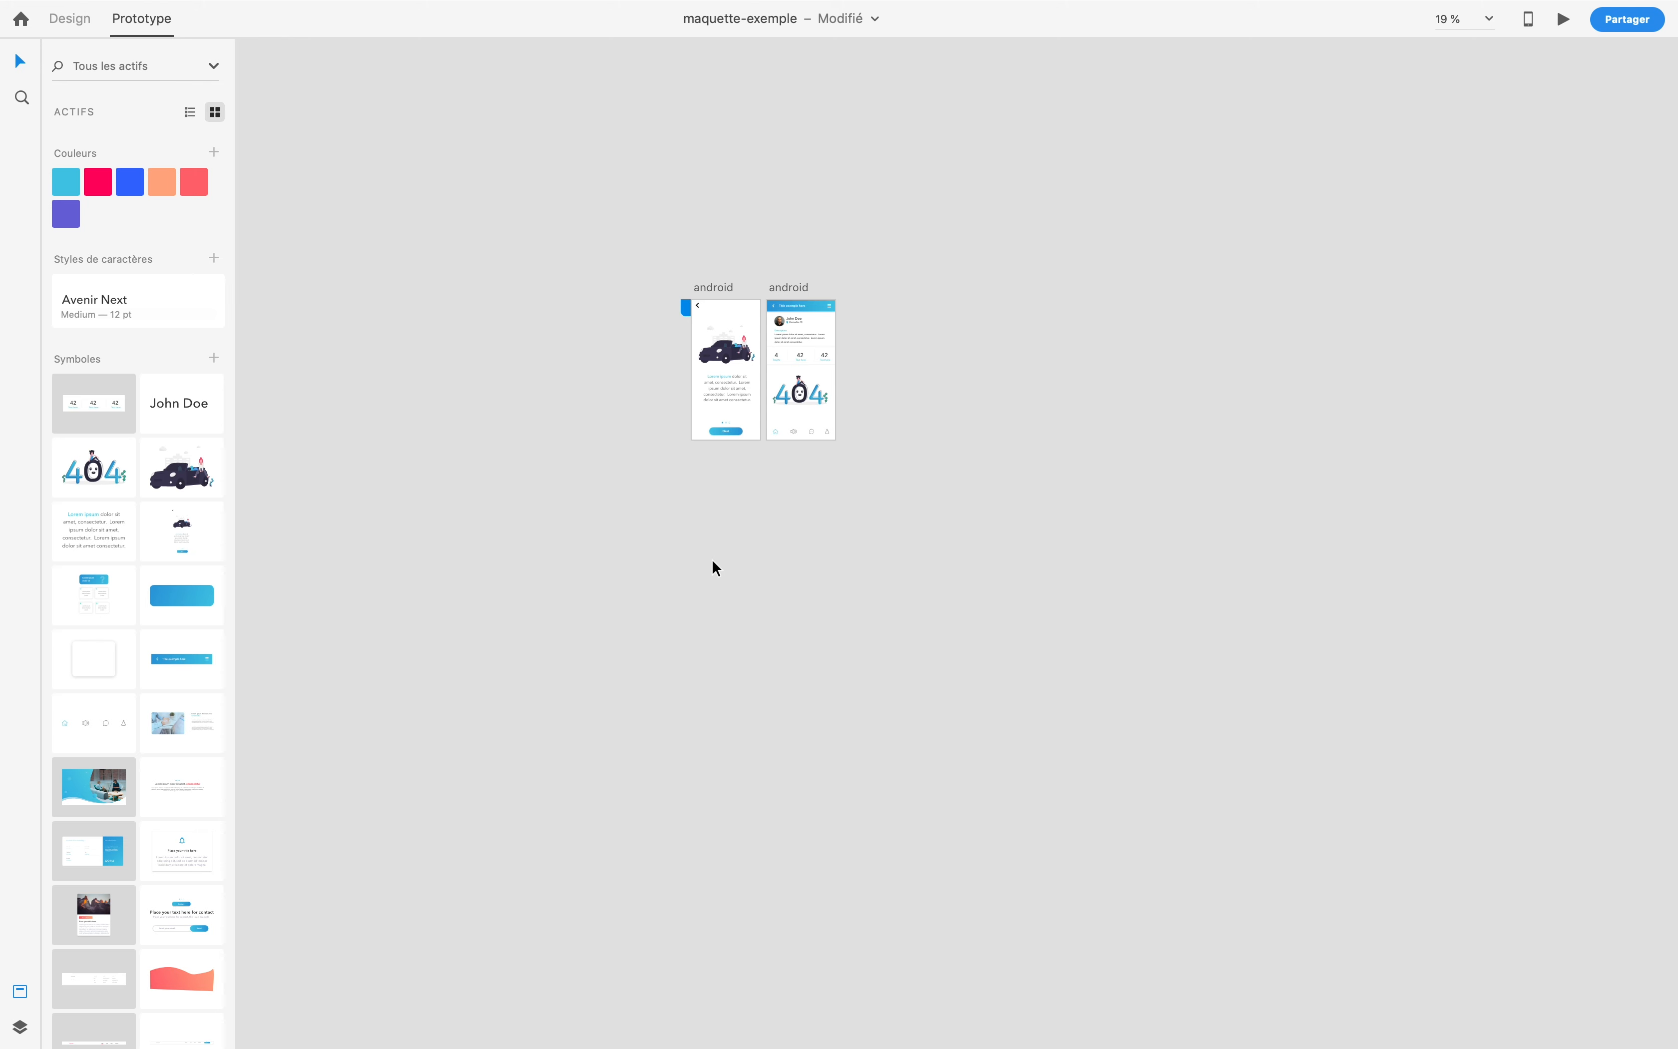
scroll(128, 826, "down", 20)
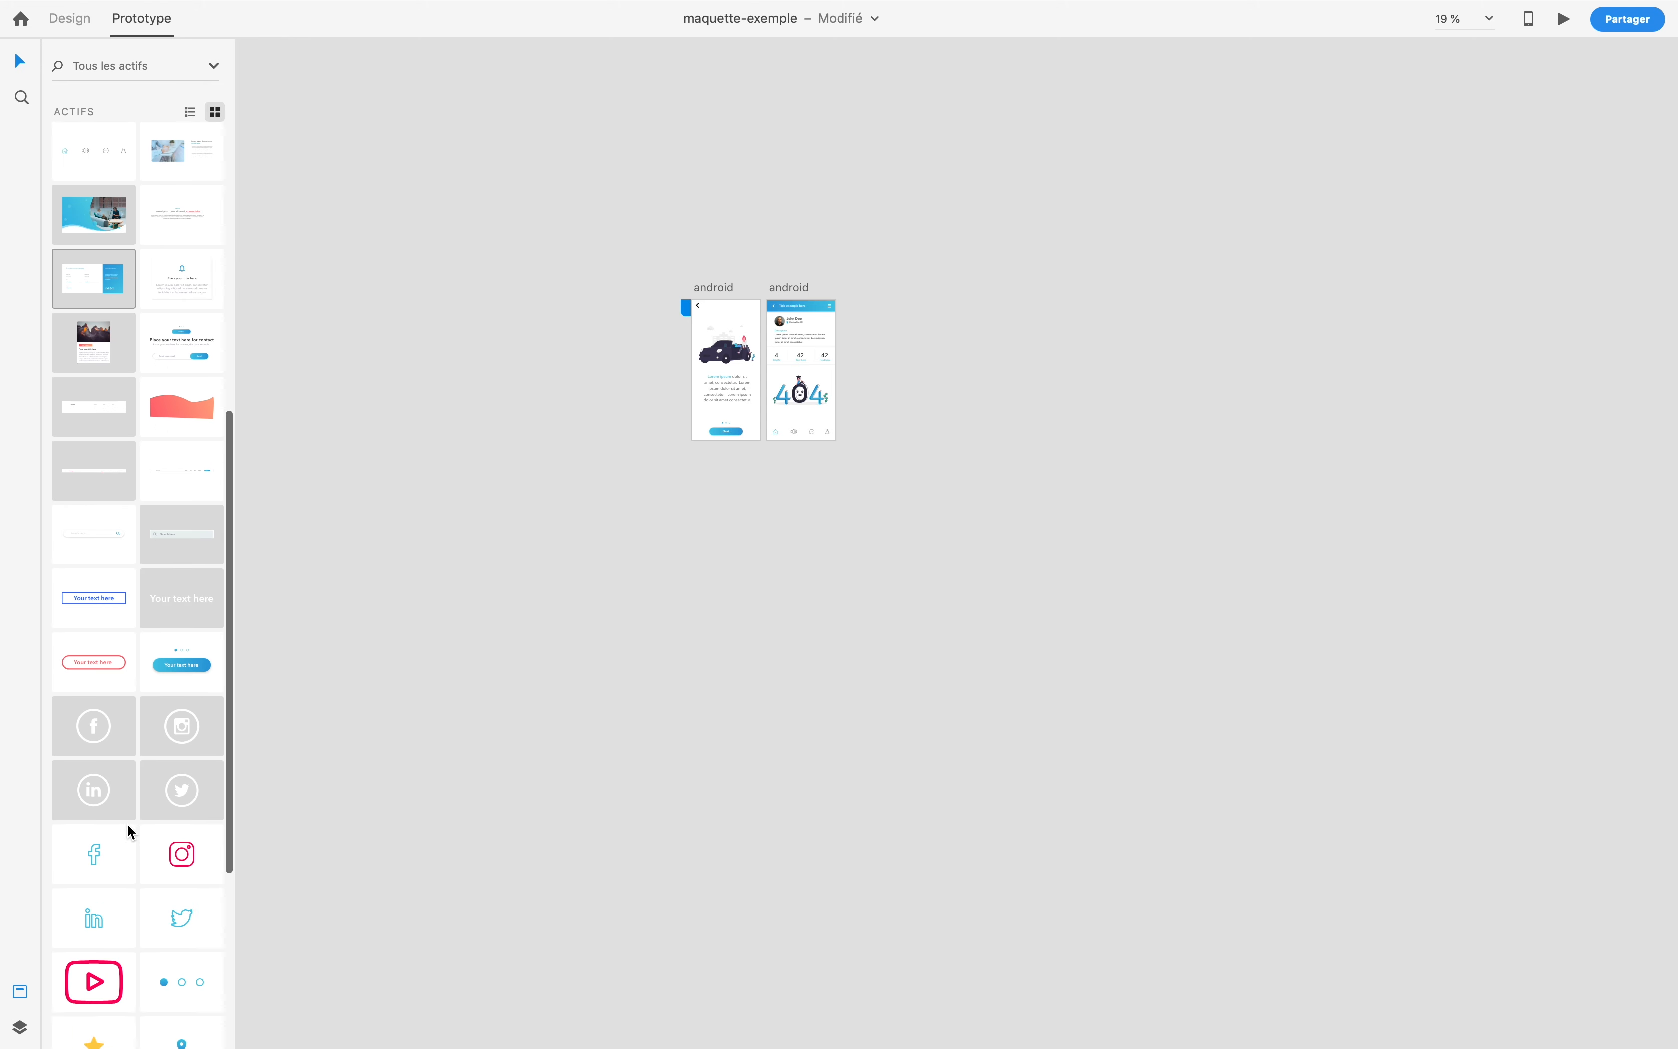
scroll(127, 823, "up", 15)
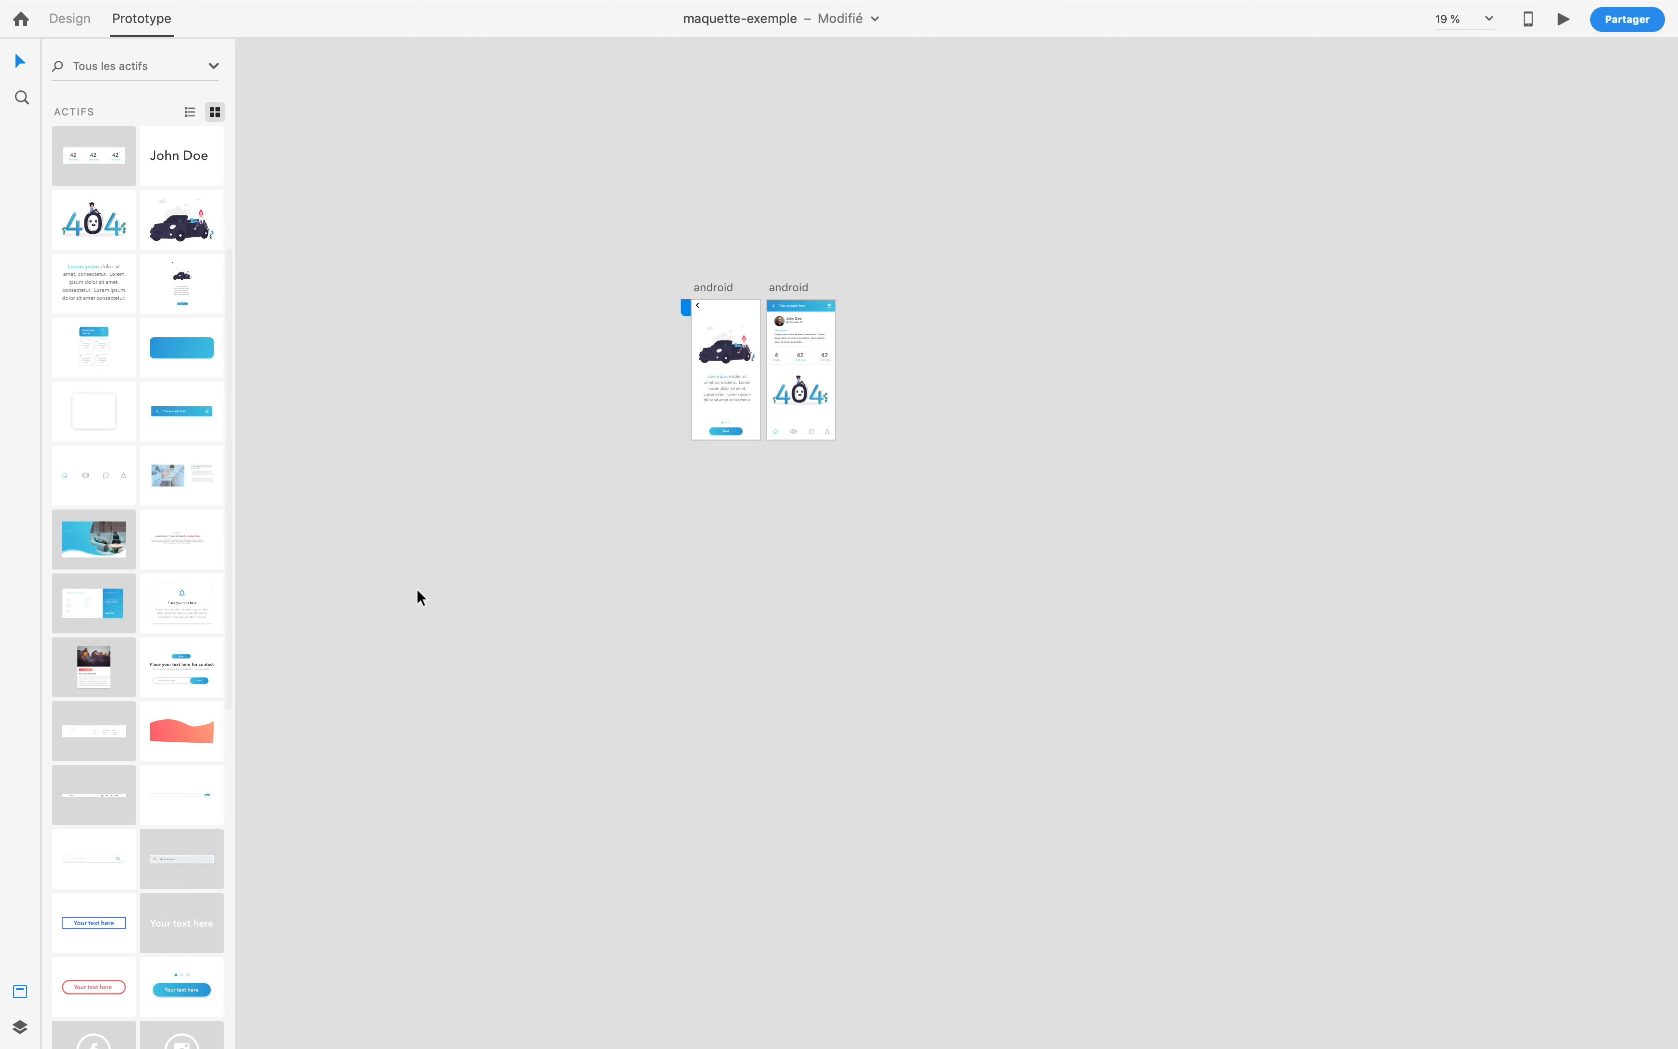
scroll(175, 441, "up", 4)
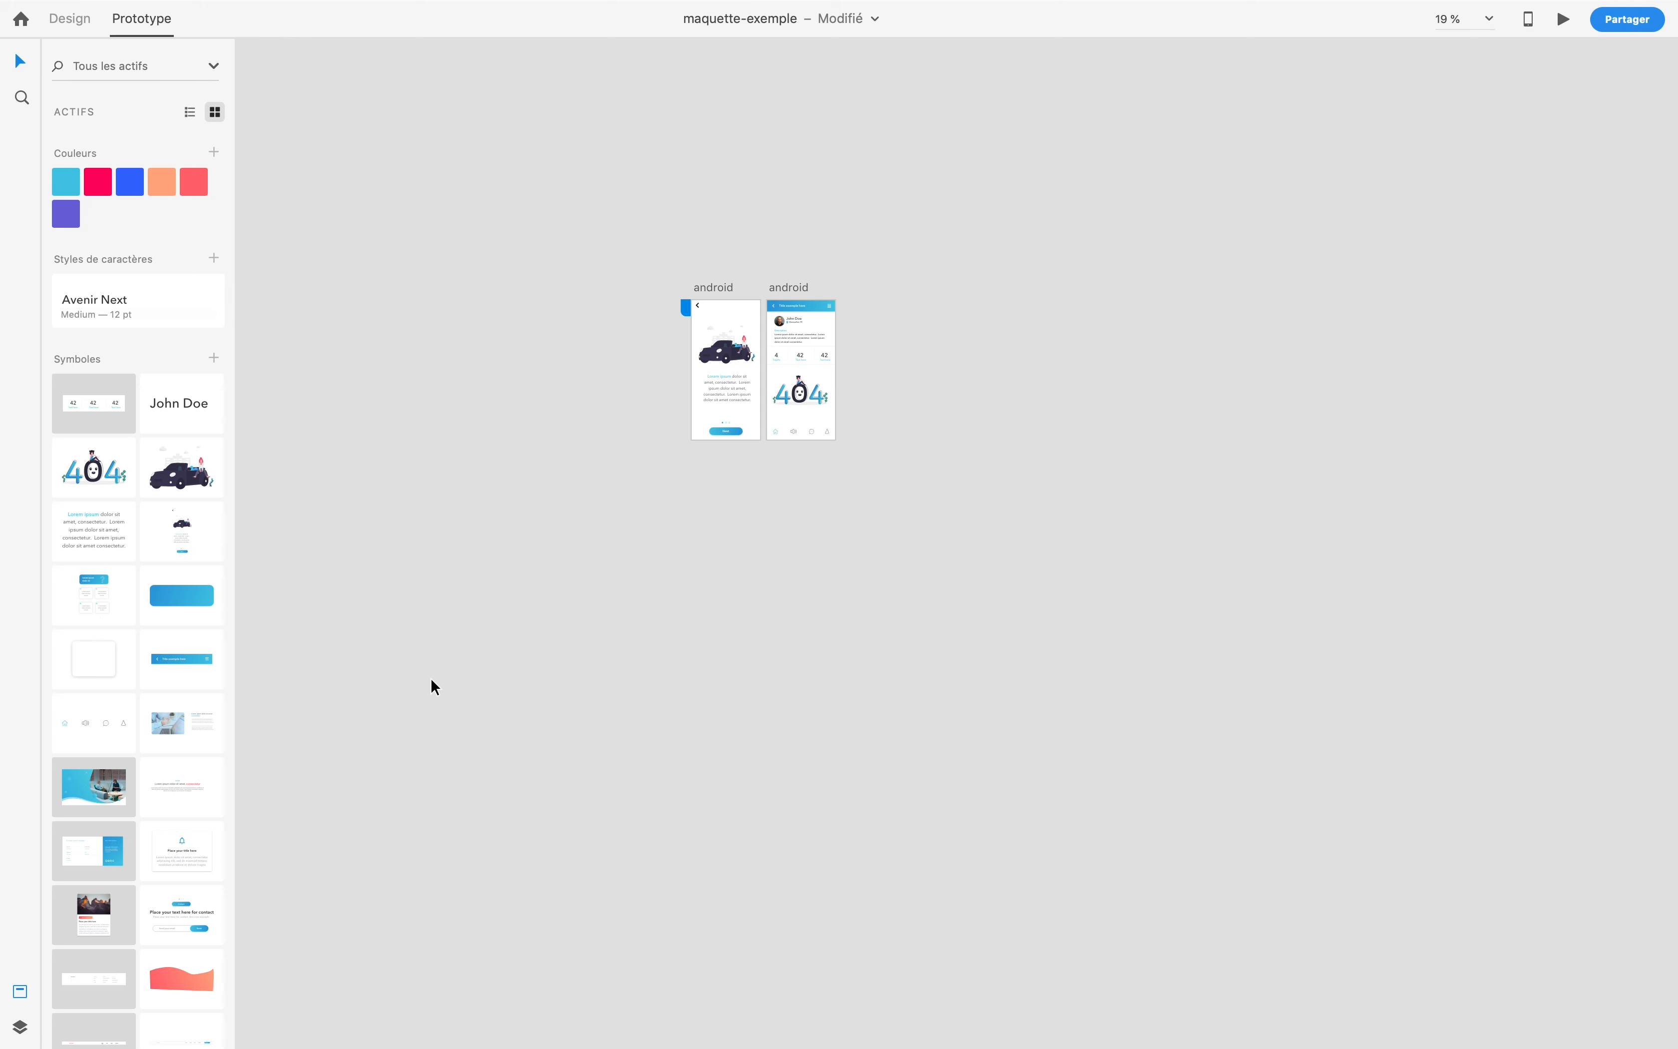
left_click(77, 19)
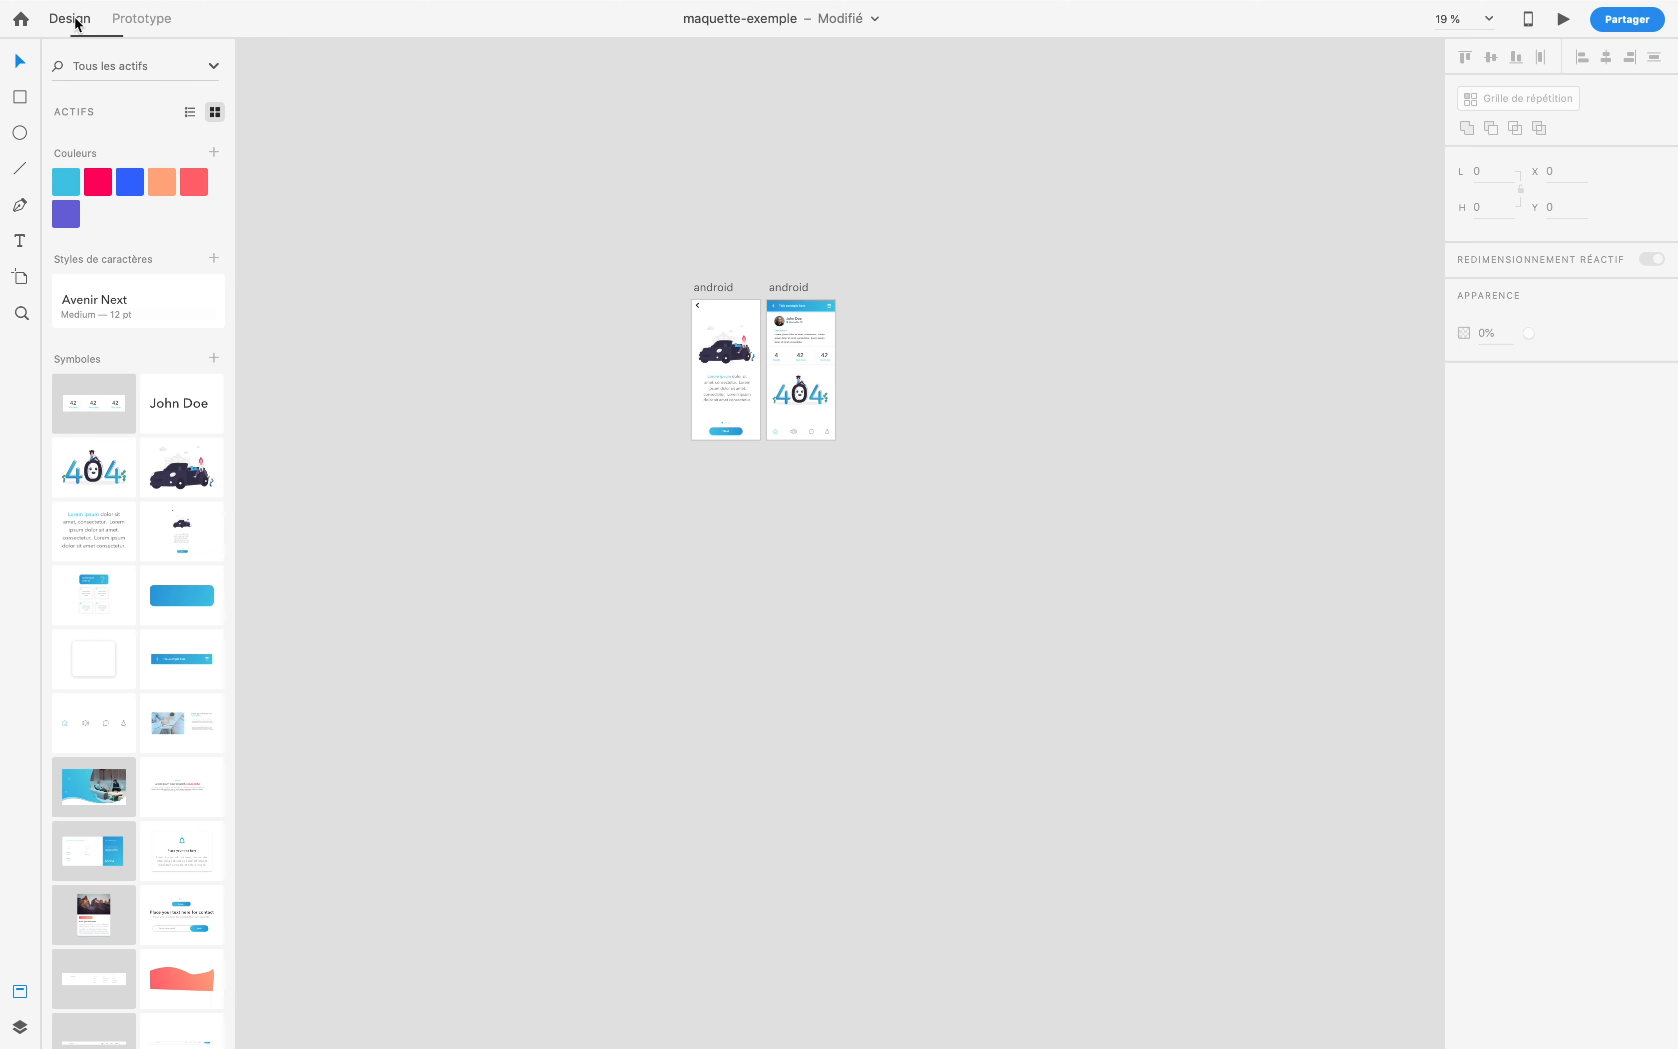
left_click(21, 276)
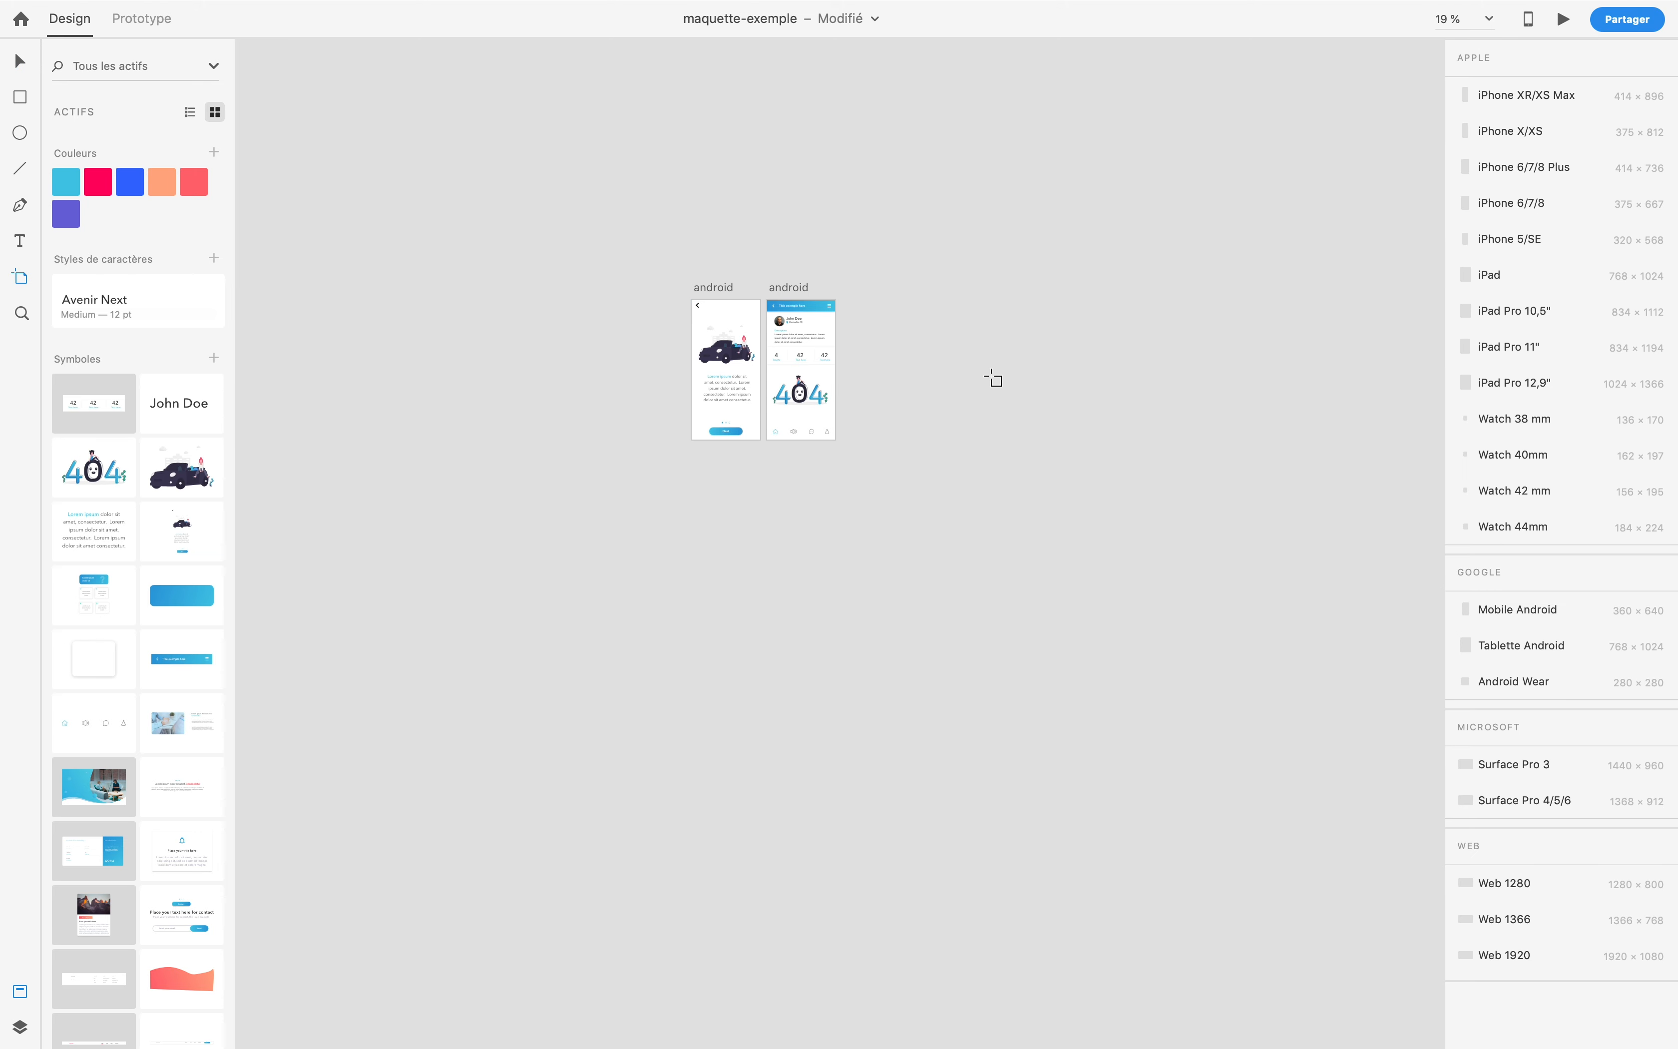
left_click_drag(860, 300, 1130, 476)
left_click(1488, 171)
type("1")
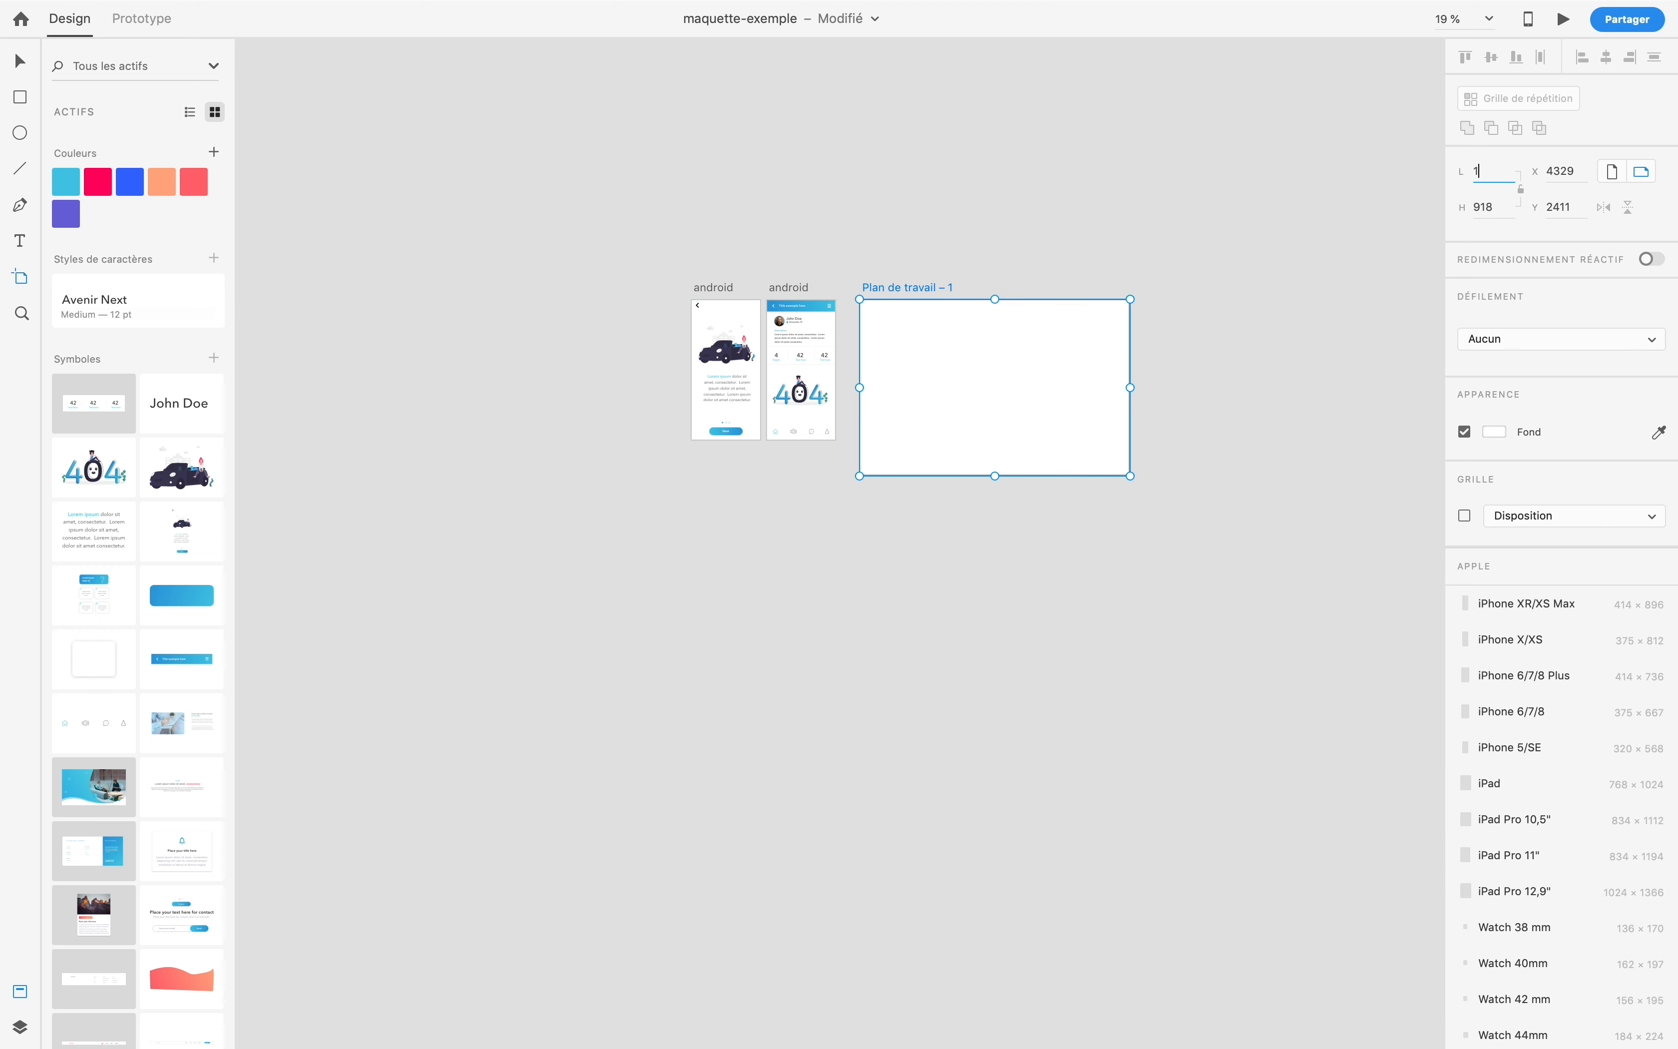
type("920")
key("Return")
Step: Set the new artboard's height to 3000
left_click(1485, 208)
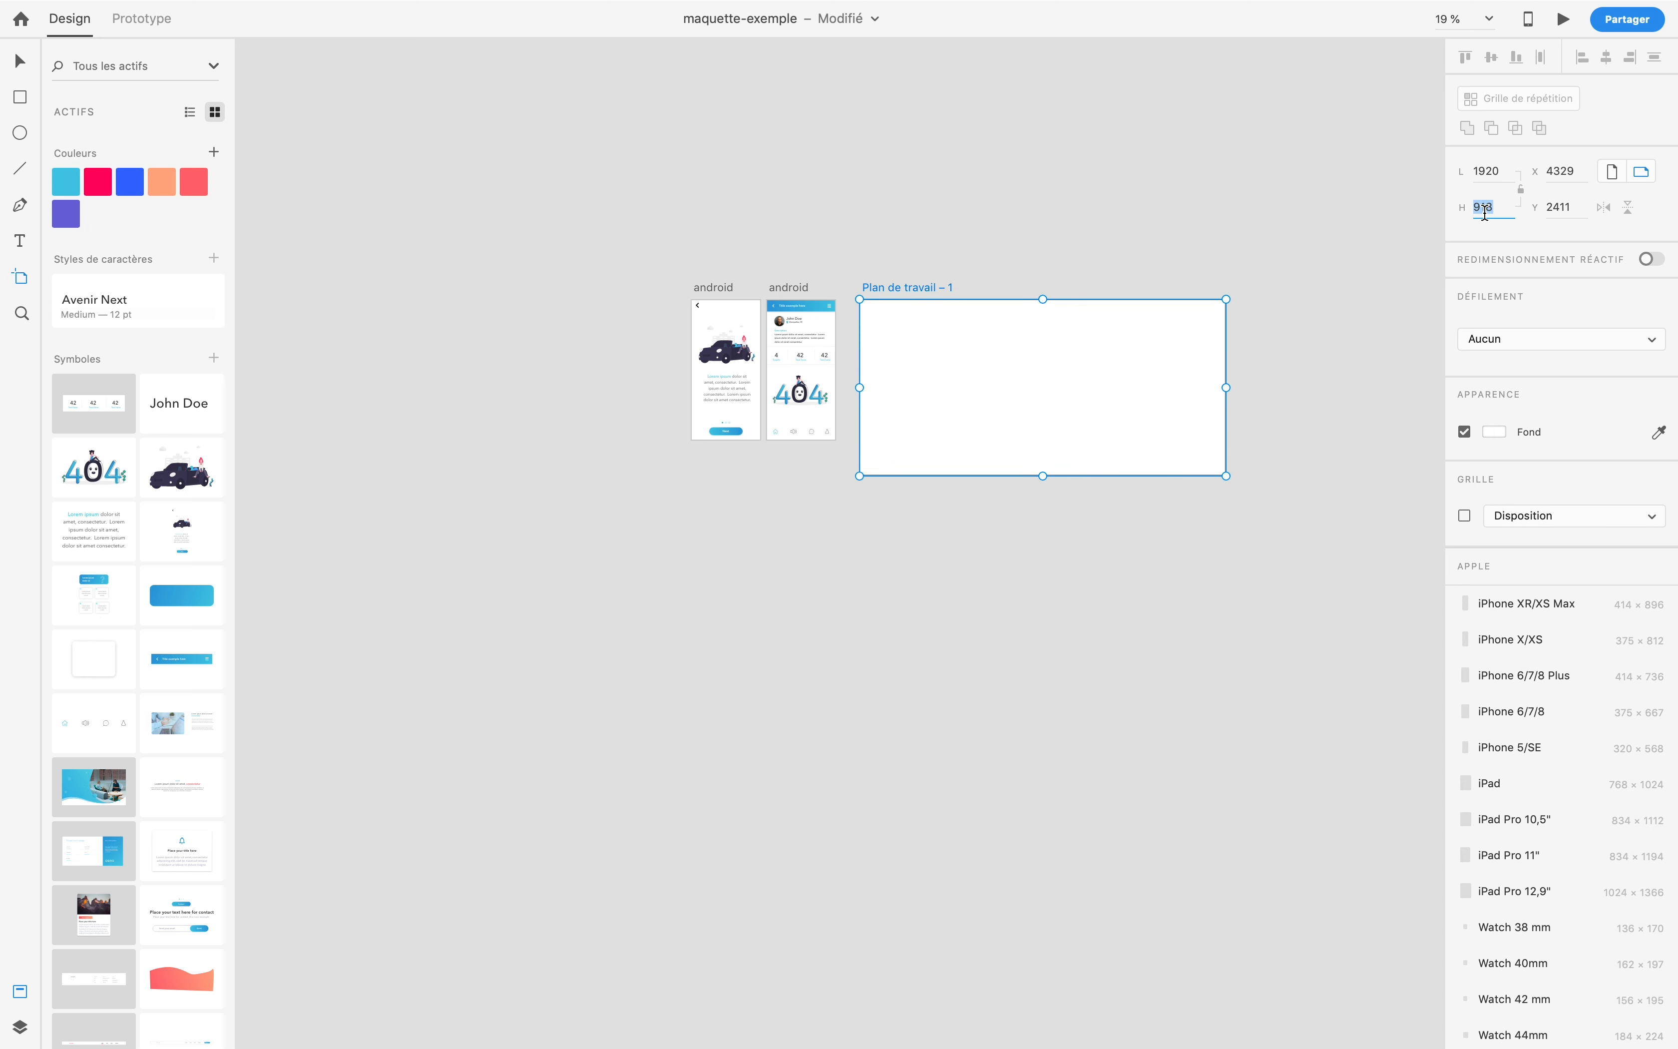
type("300")
key("Return")
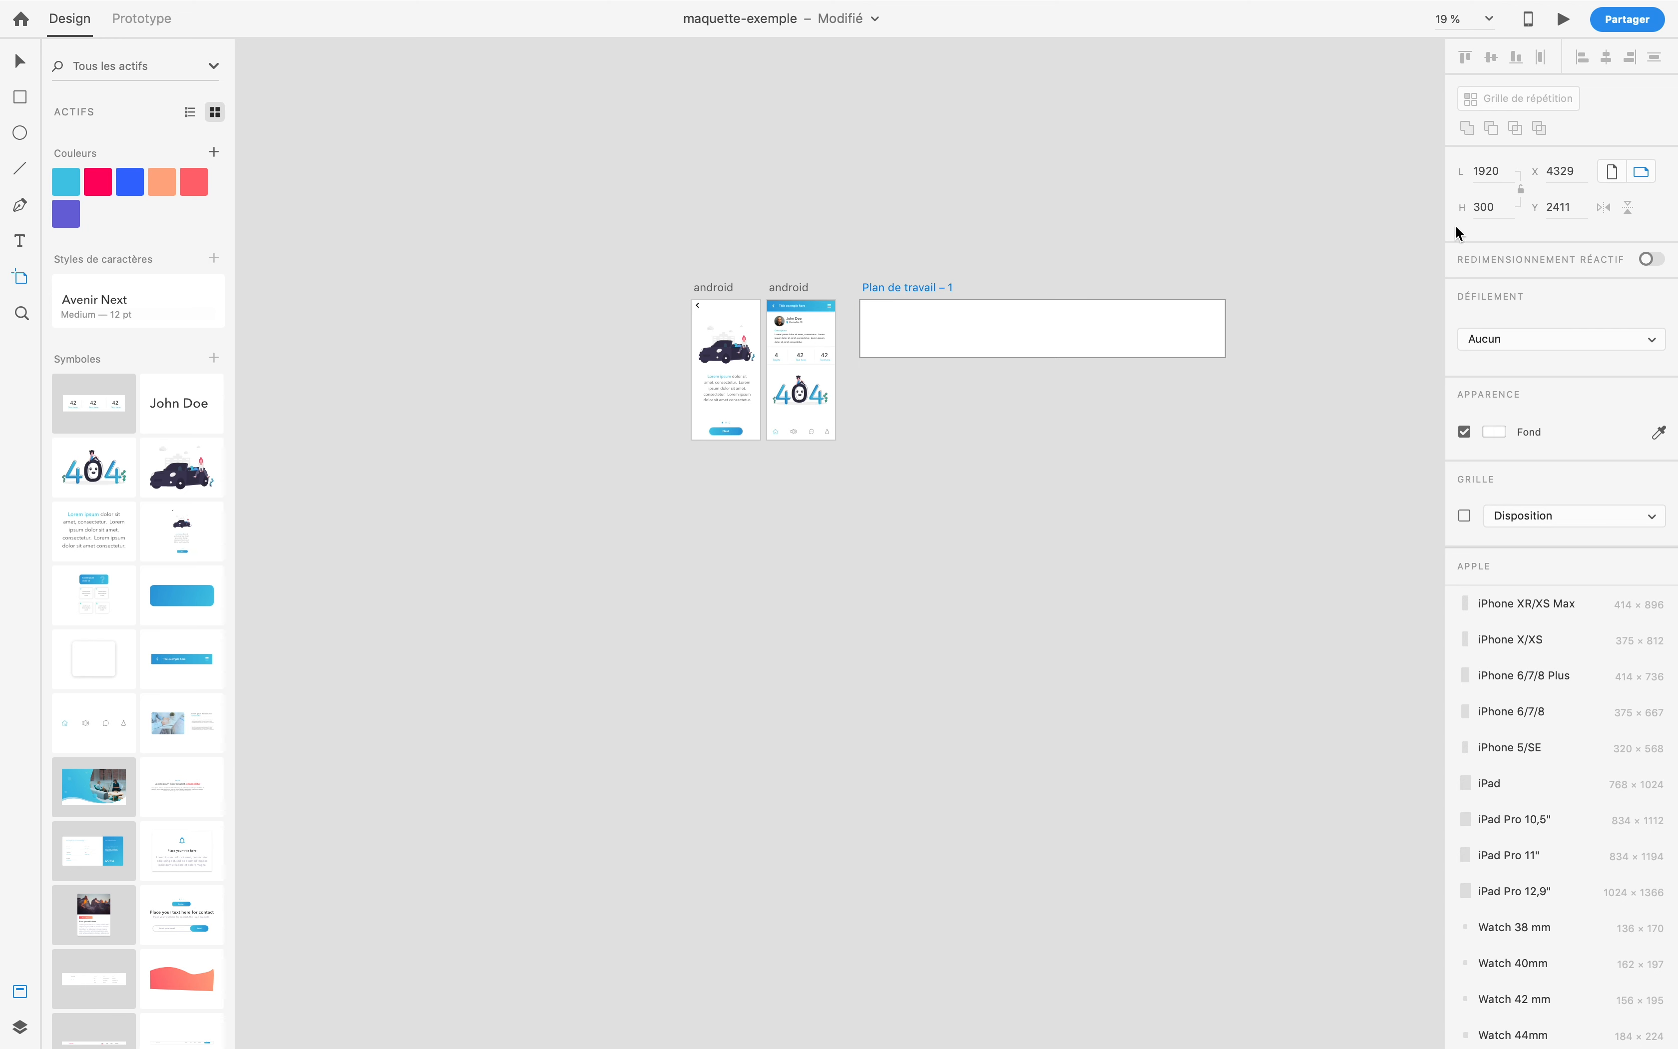
left_click(1484, 209)
type("3")
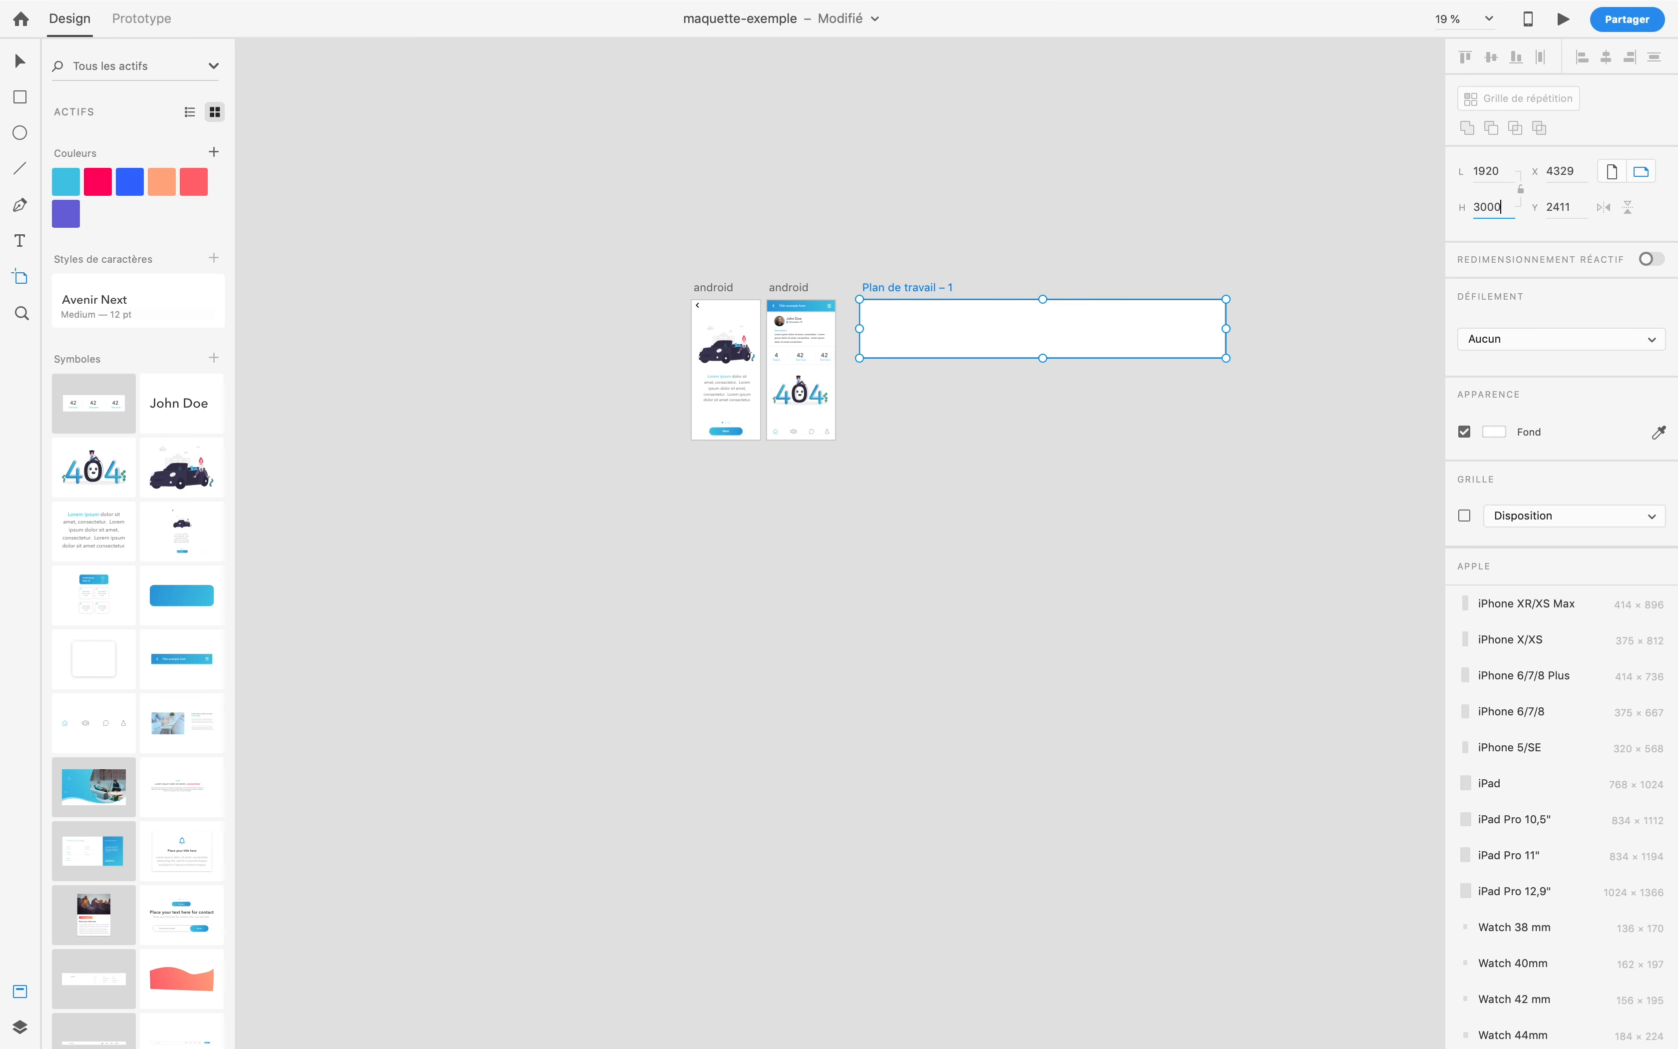
key("Return")
Step: Show the assets as a list and place the menu2-web and menu1-web symbols on the new artboard
scroll(134, 315, "down", 10)
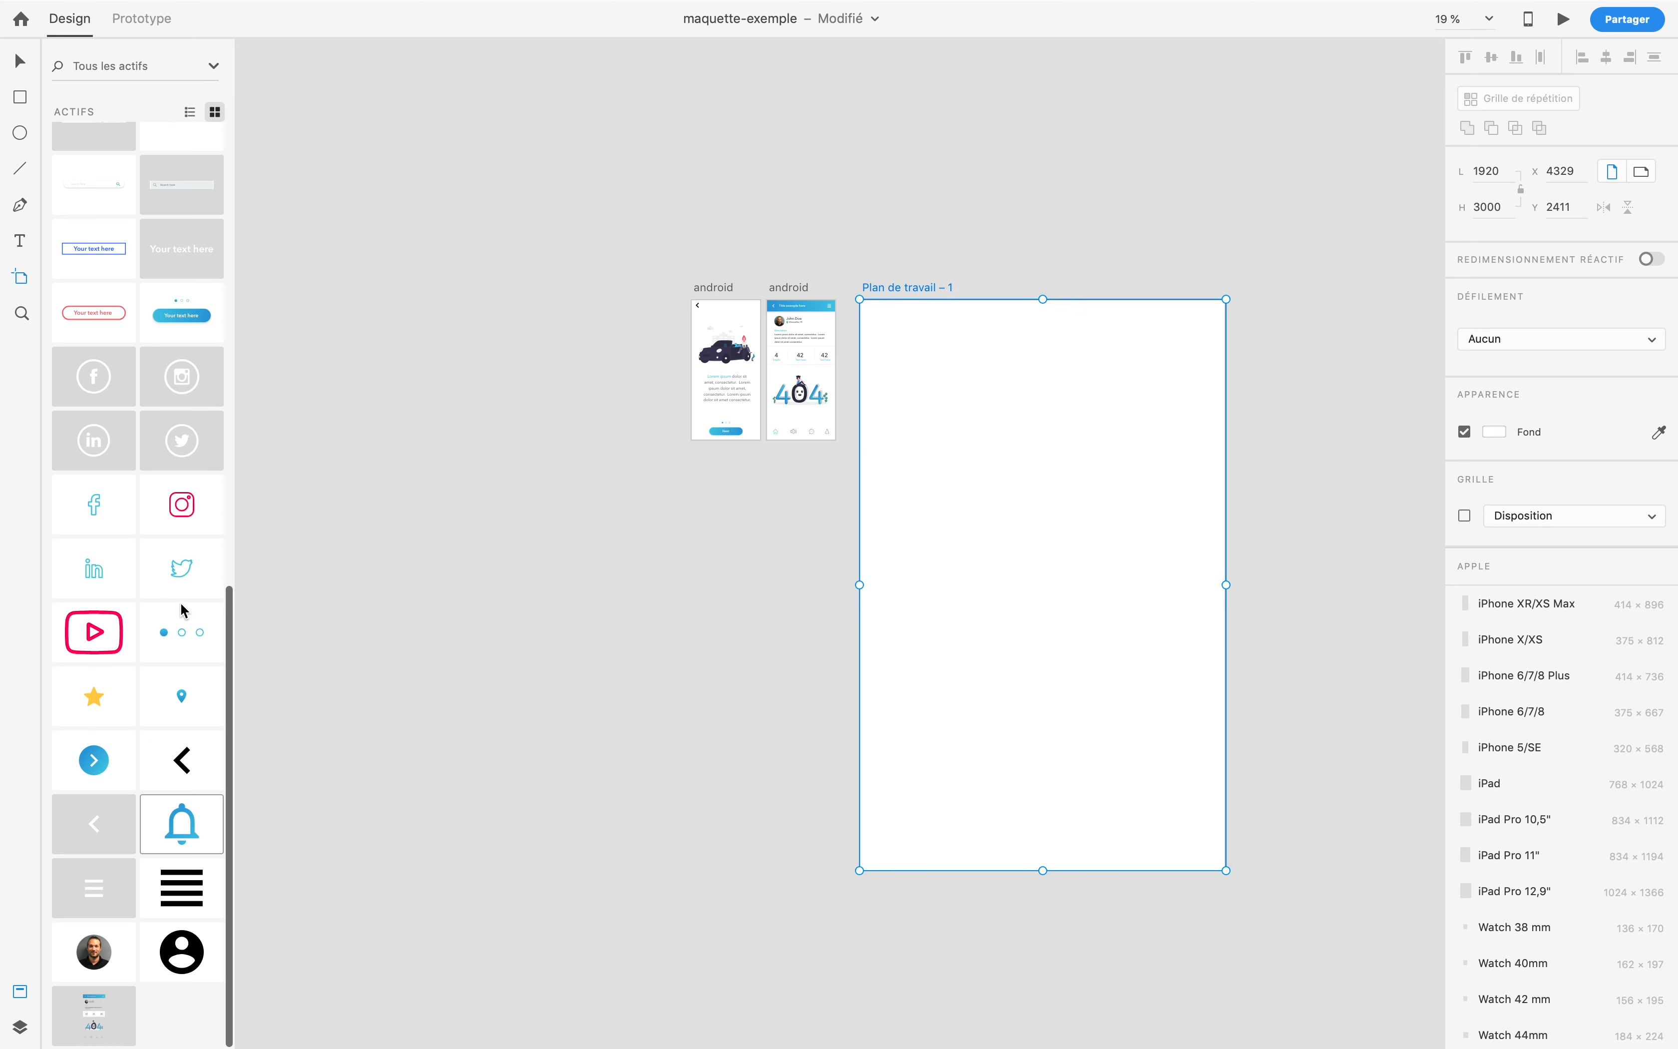
scroll(183, 610, "up", 5)
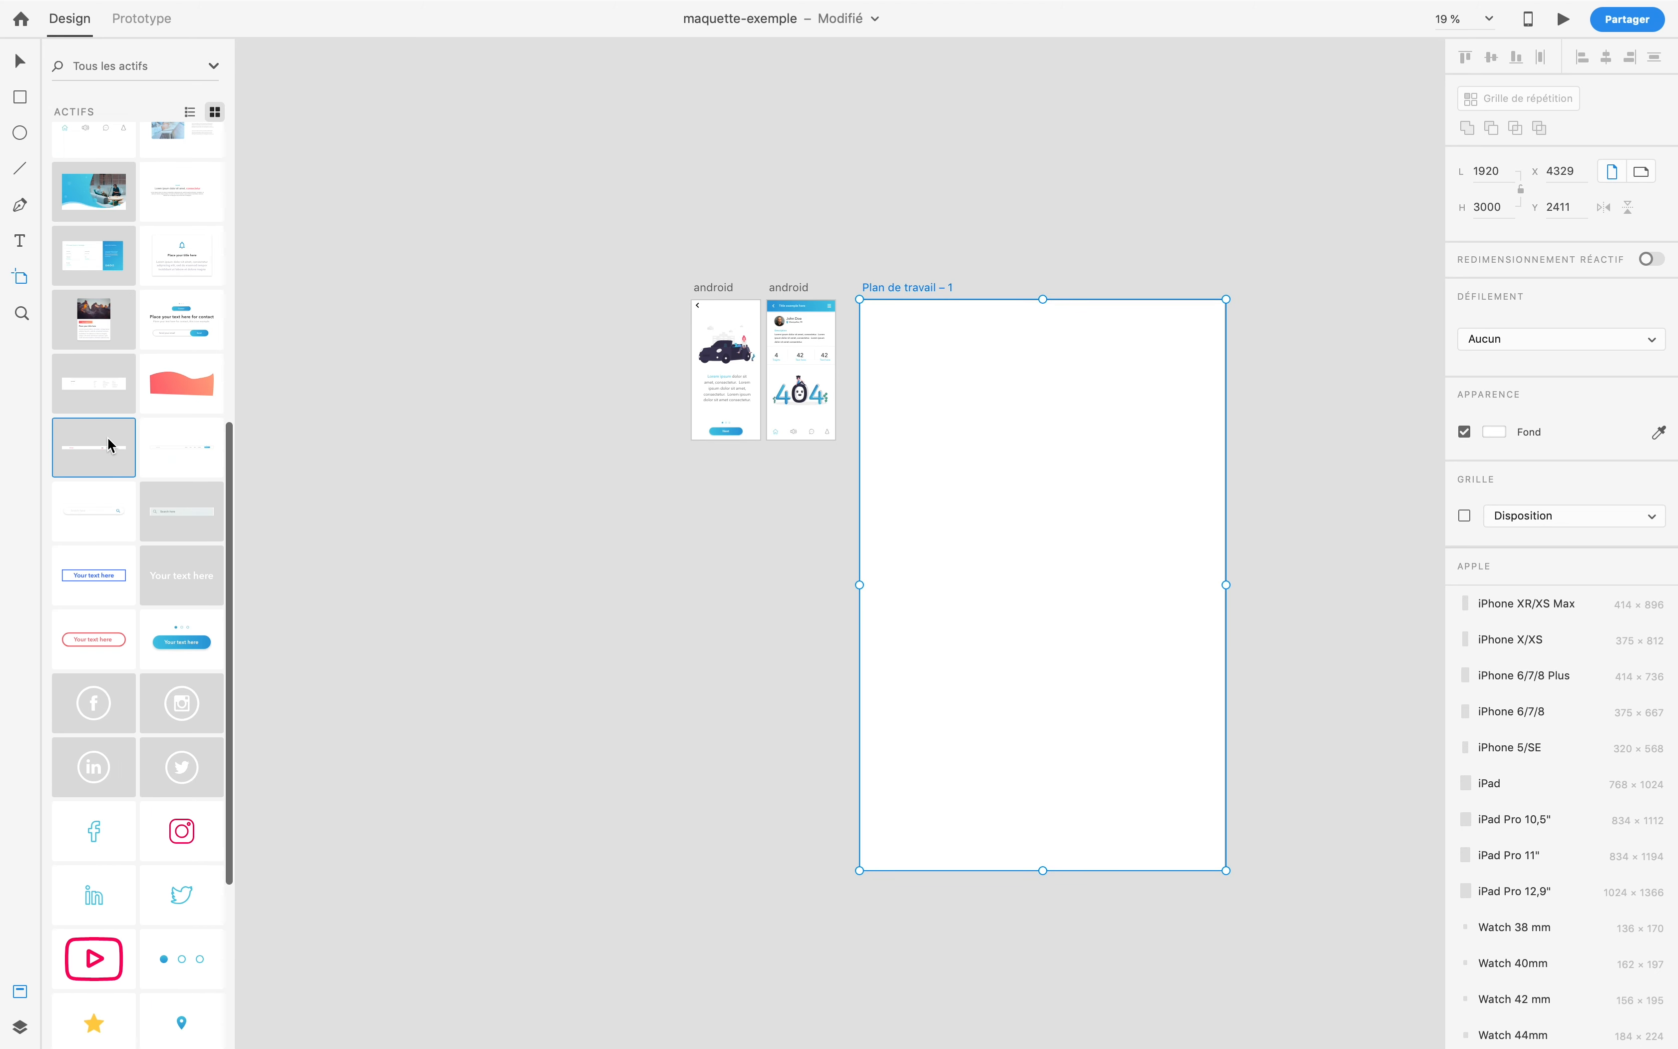
left_click(189, 112)
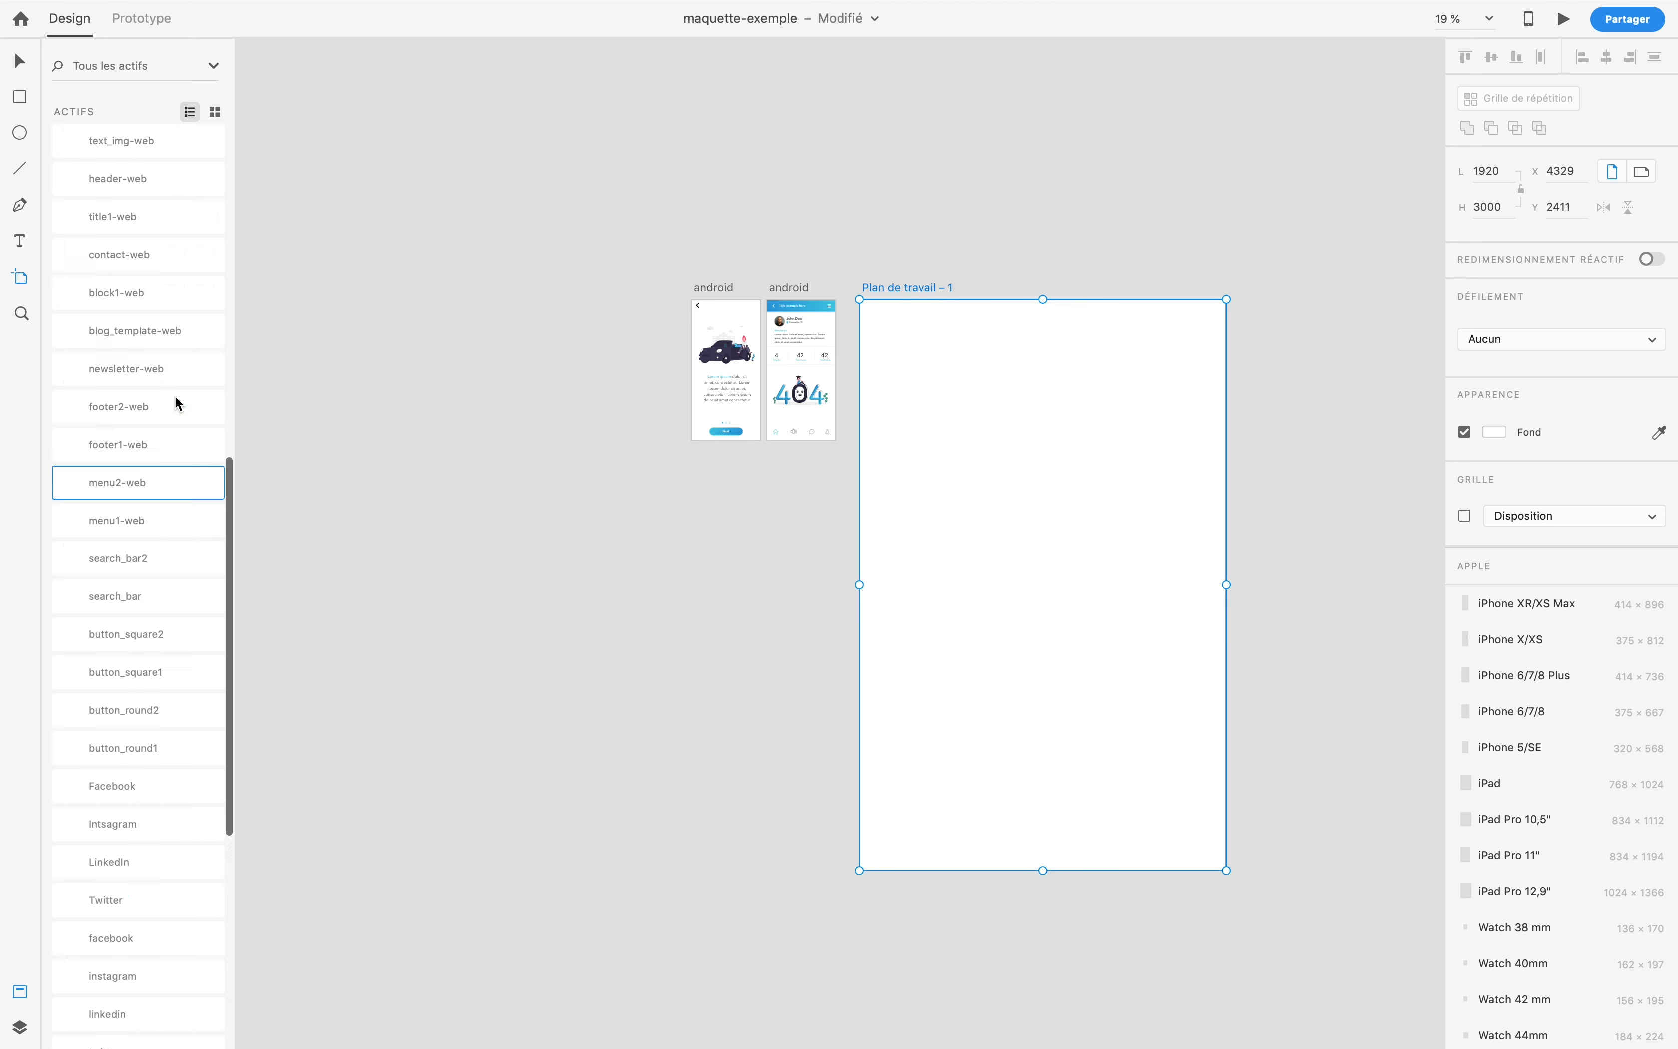
scroll(161, 451, "down", 2)
left_click_drag(139, 426, 1146, 542)
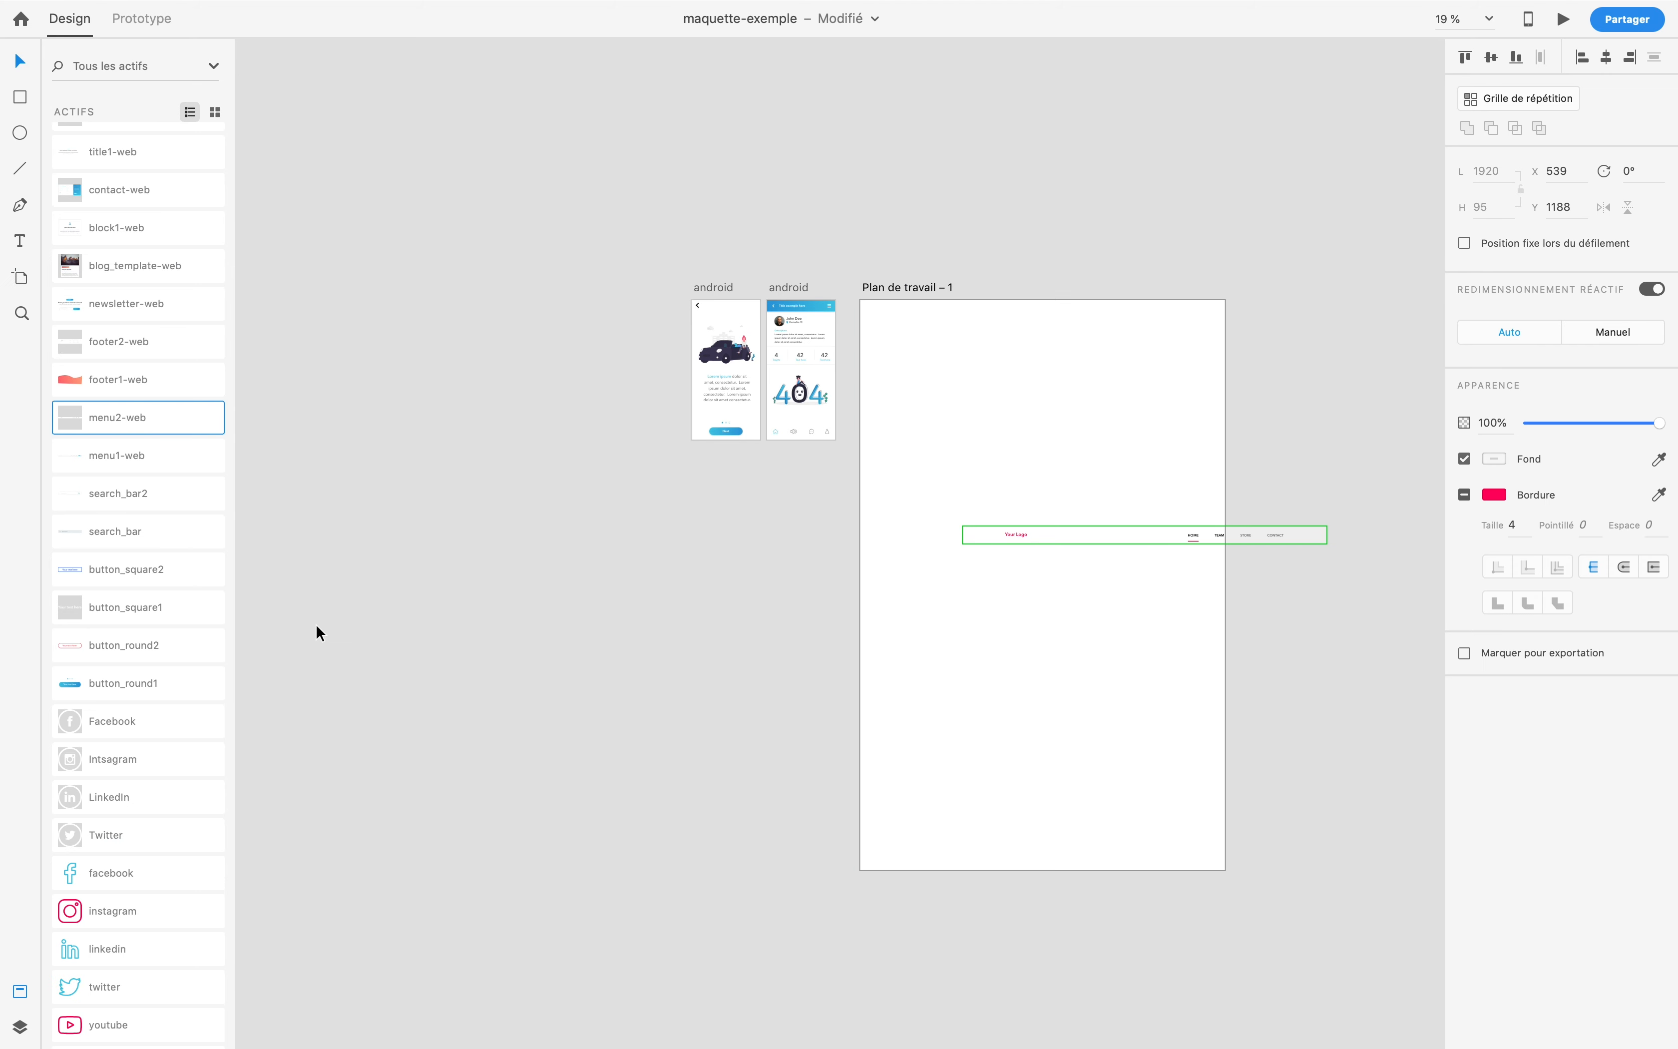
left_click_drag(103, 449, 1036, 677)
Step: Delete the menu2-web bar with the red logo from the web artboard
scroll(1036, 677, "up", 5)
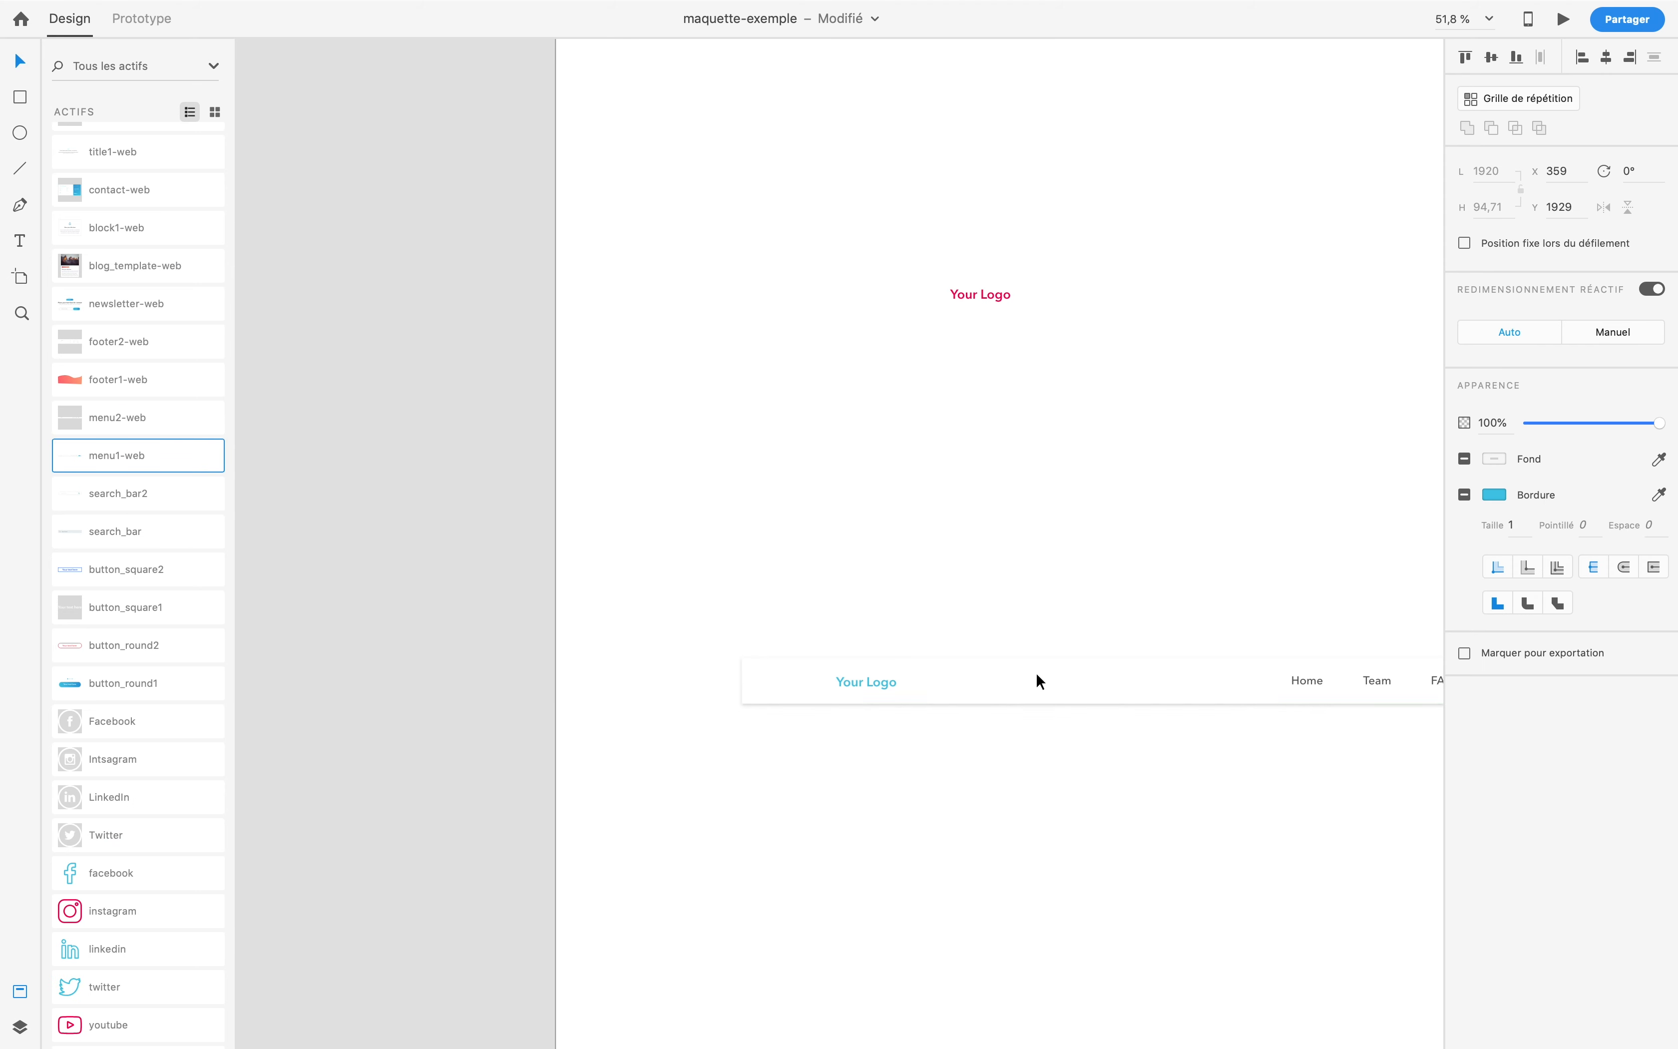
scroll(1036, 673, "down", 2)
key("Delete")
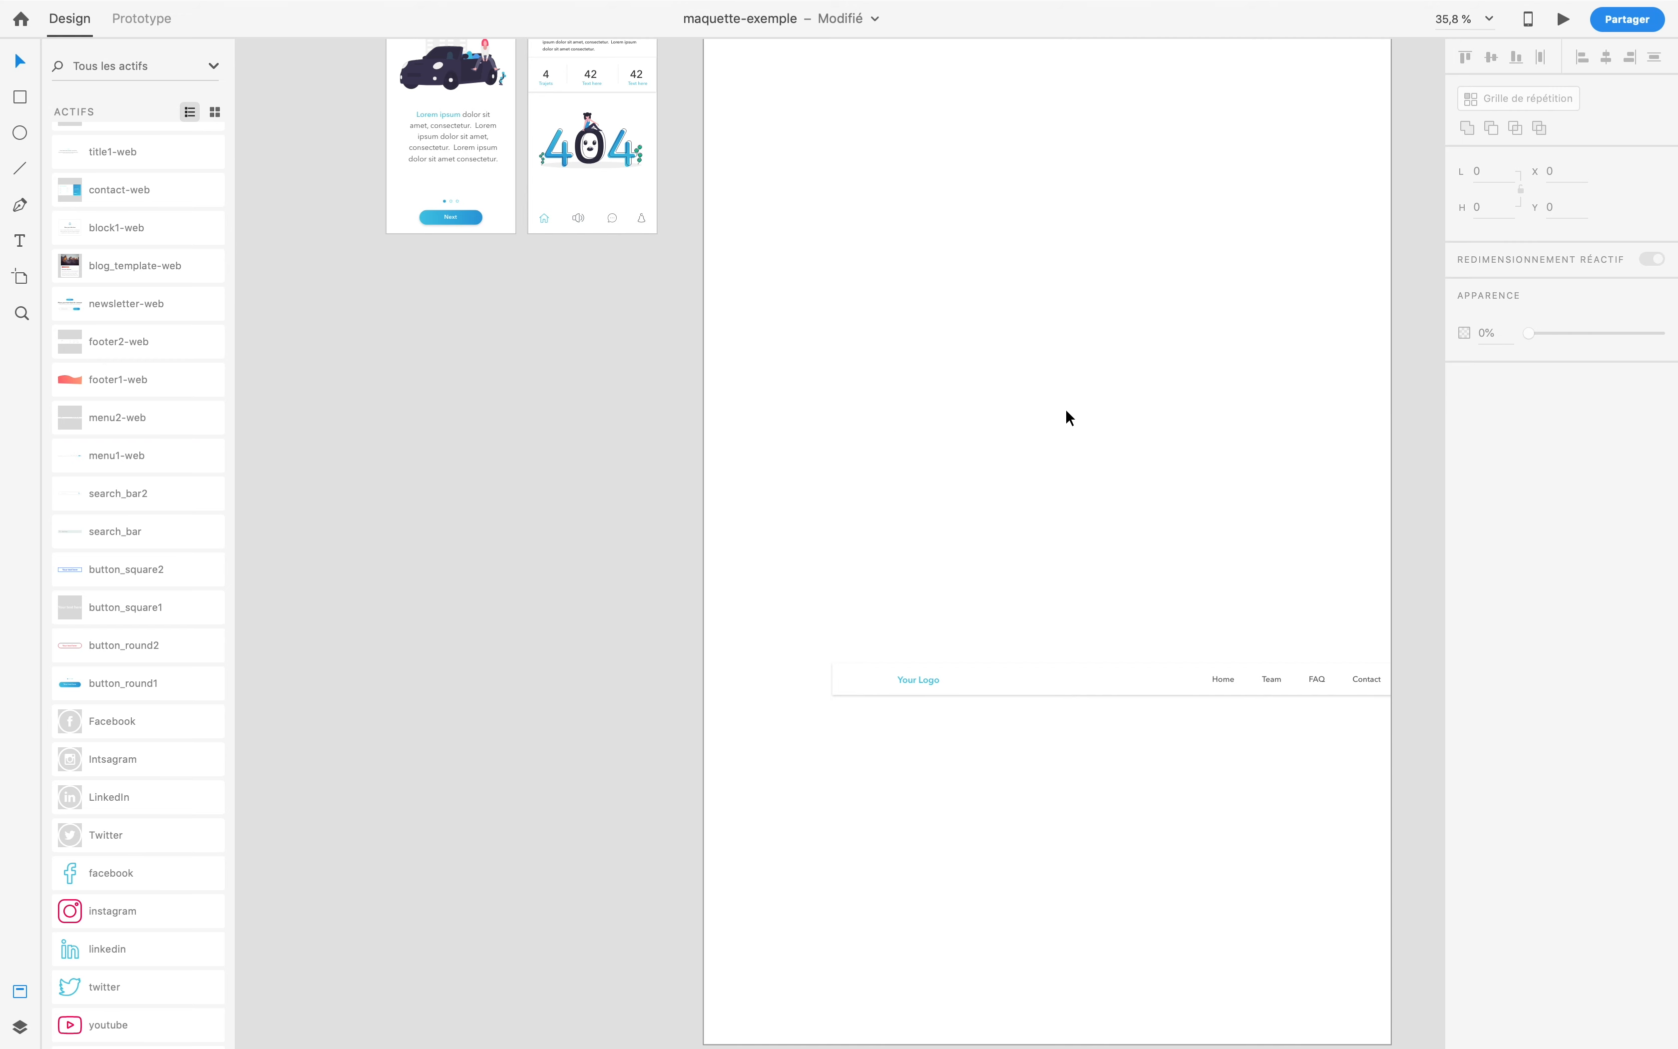
Step: Move the menu1-web bar to the top edge of the web artboard, at X 0 and Y 0
left_click_drag(998, 668, 928, 191)
scroll(928, 191, "up", 3)
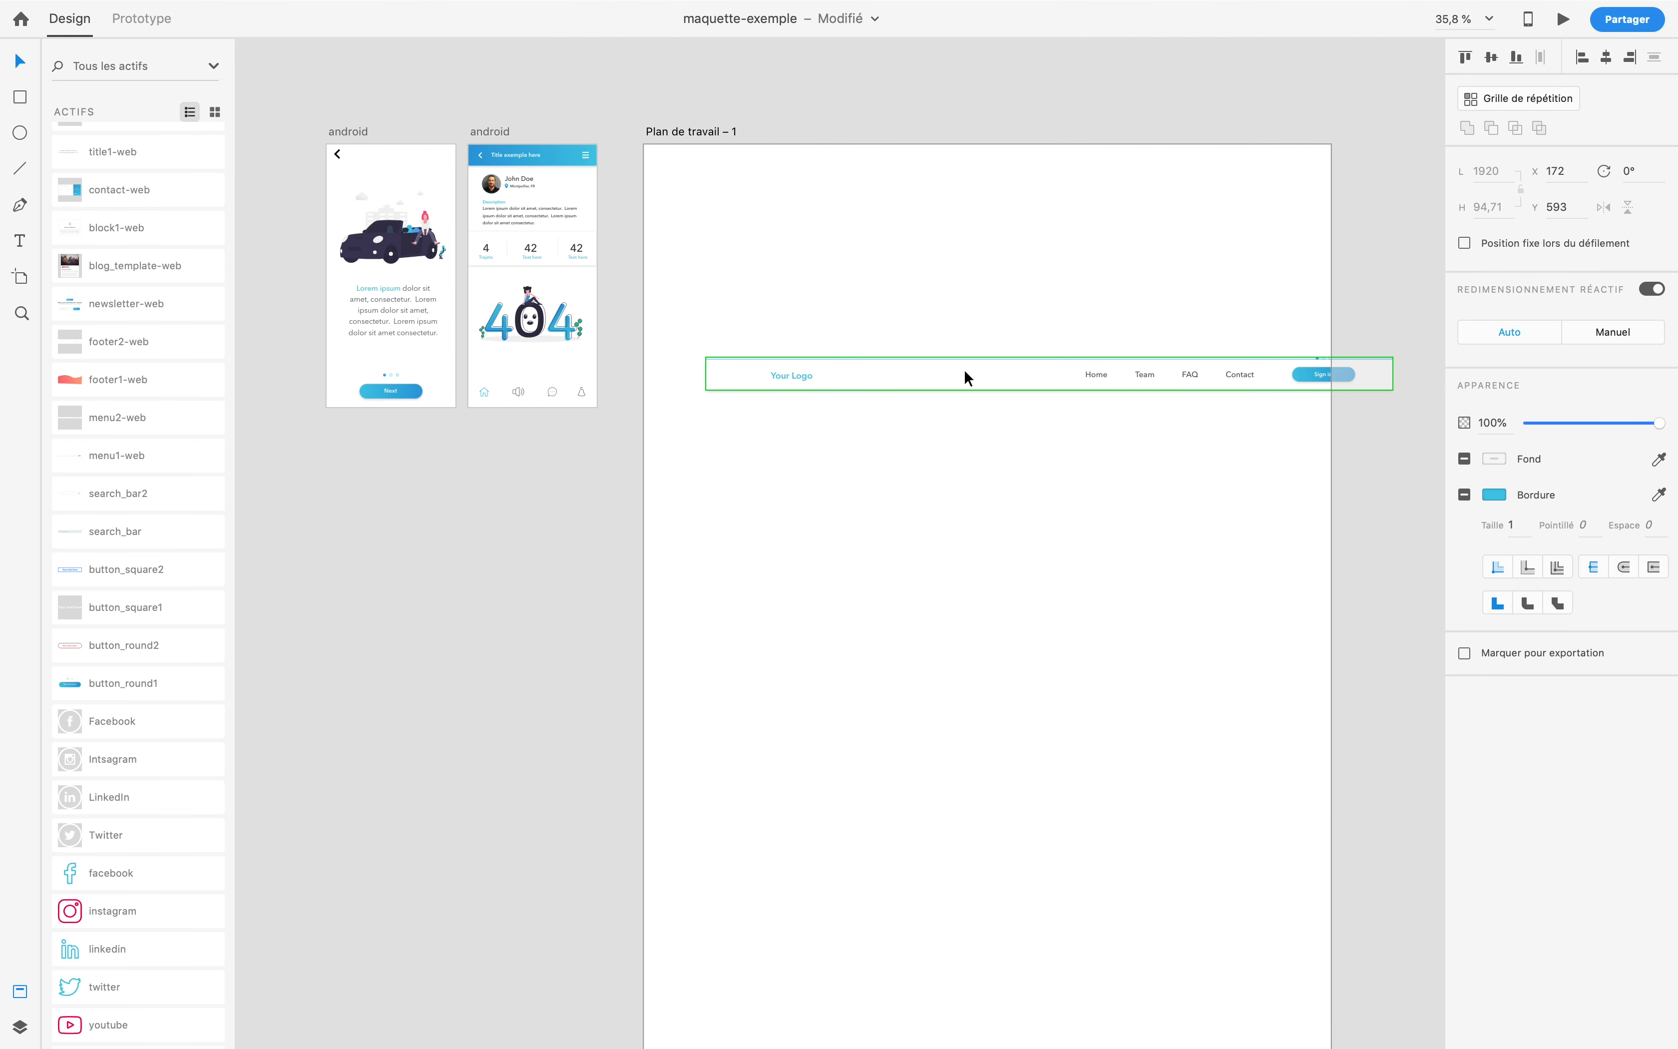
left_click_drag(964, 370, 904, 158)
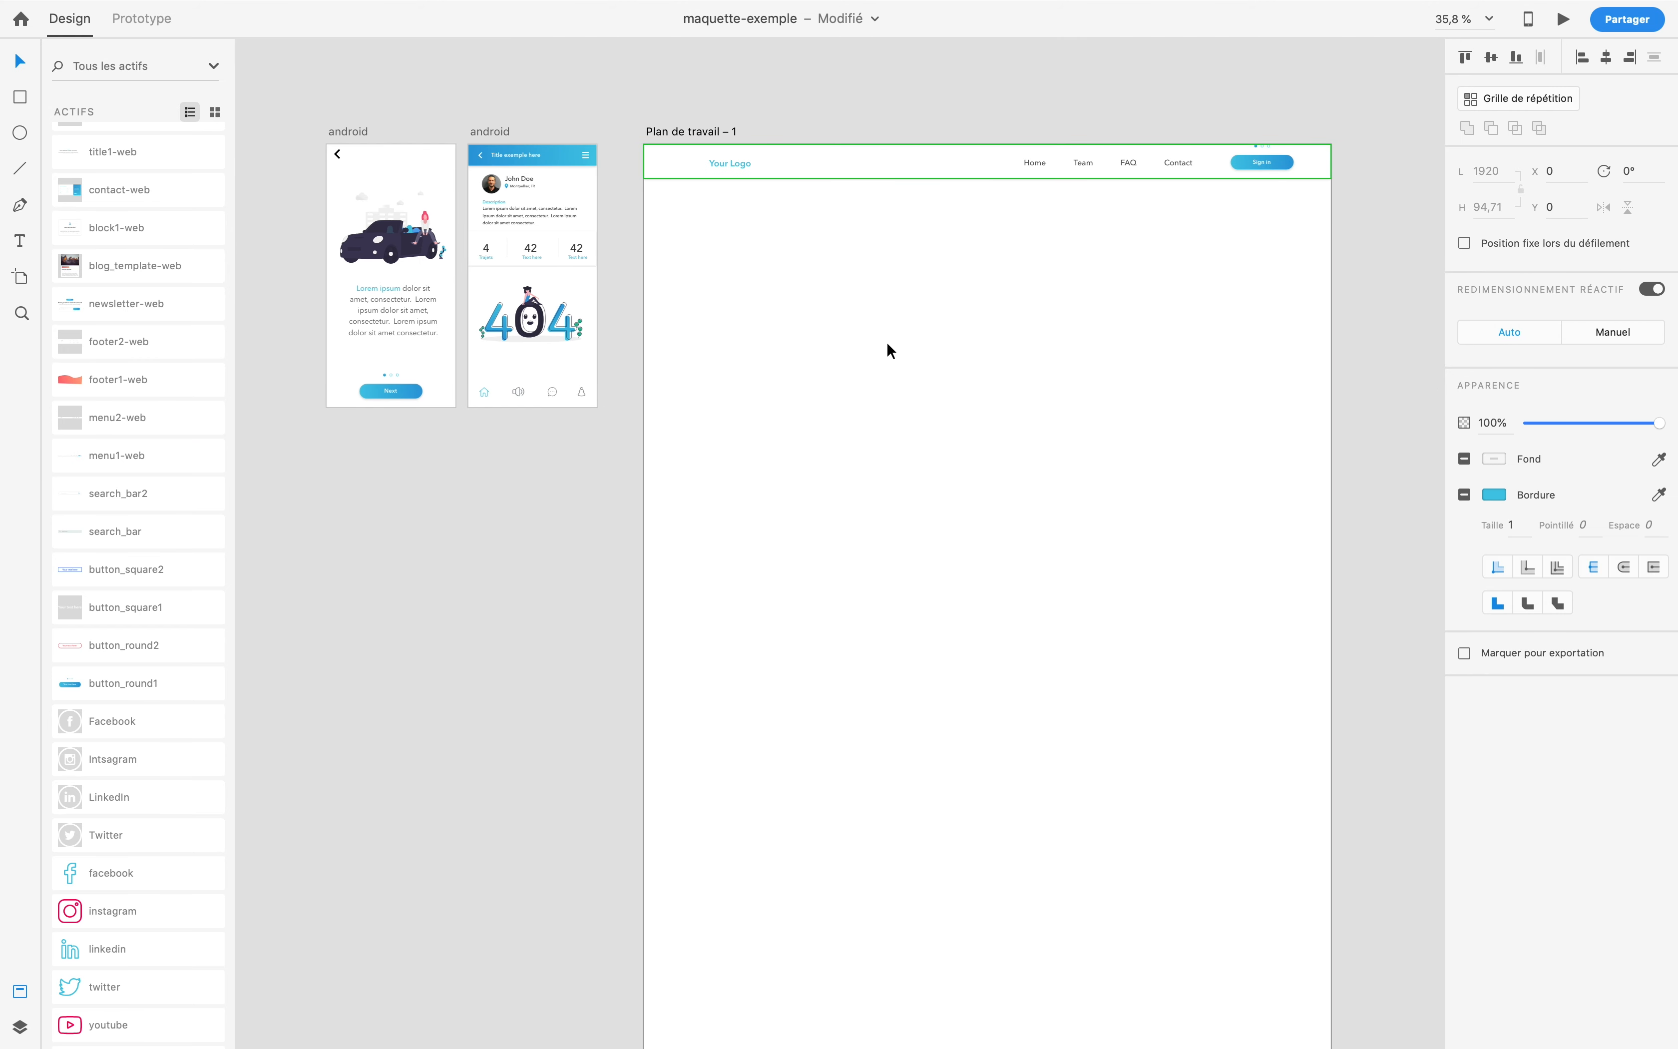
left_click(886, 343)
Step: Remove the three pagination dots above the Sign in button in the menu bar
scroll(1278, 193, "up", 5)
scroll(1106, 226, "up", 3)
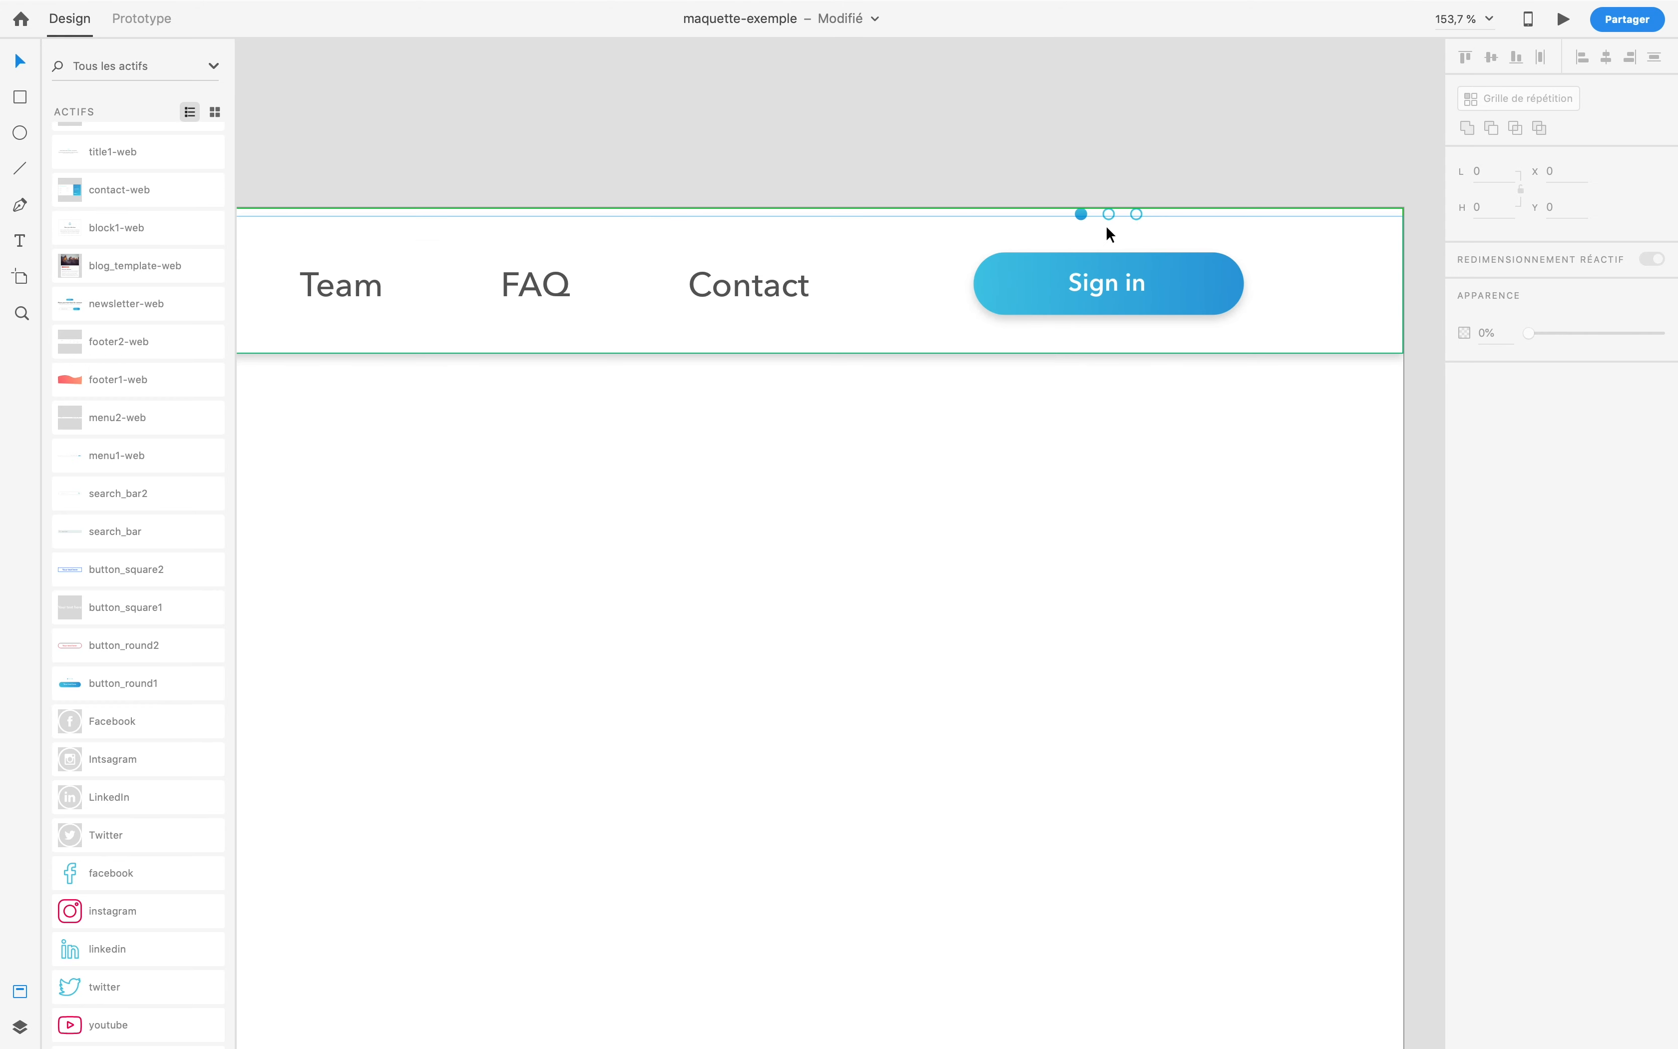
left_click(1082, 213)
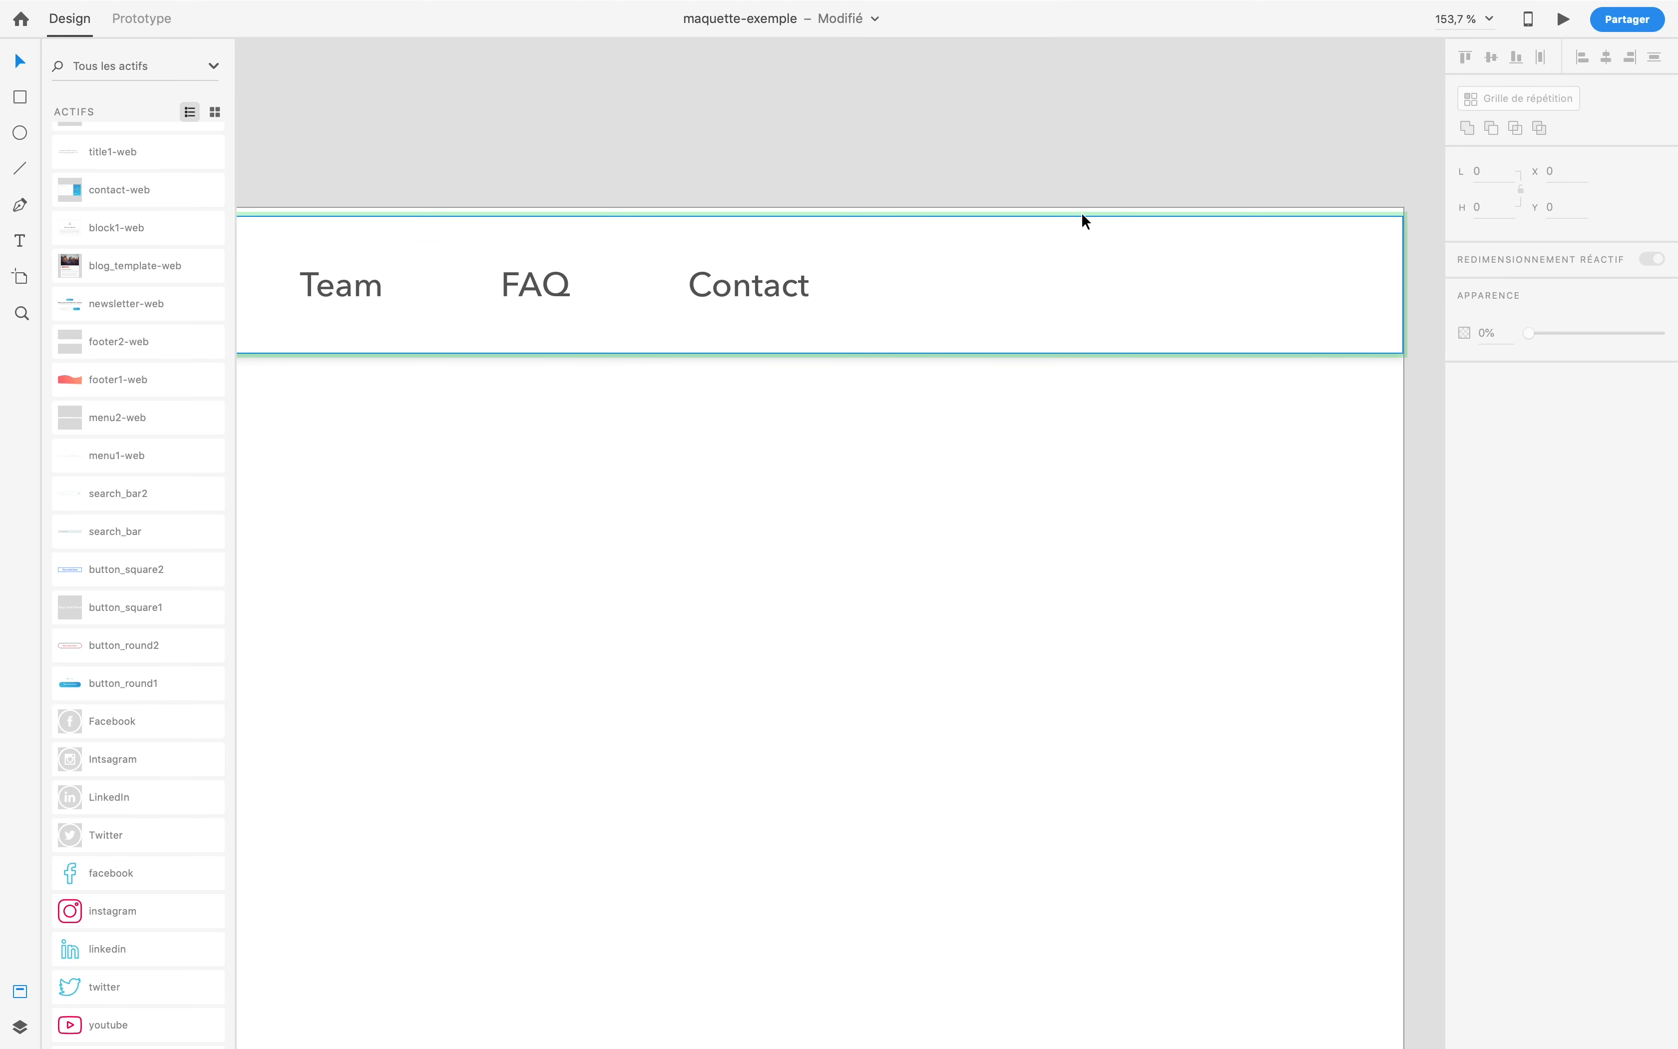
double_click(1082, 212)
key("Escape")
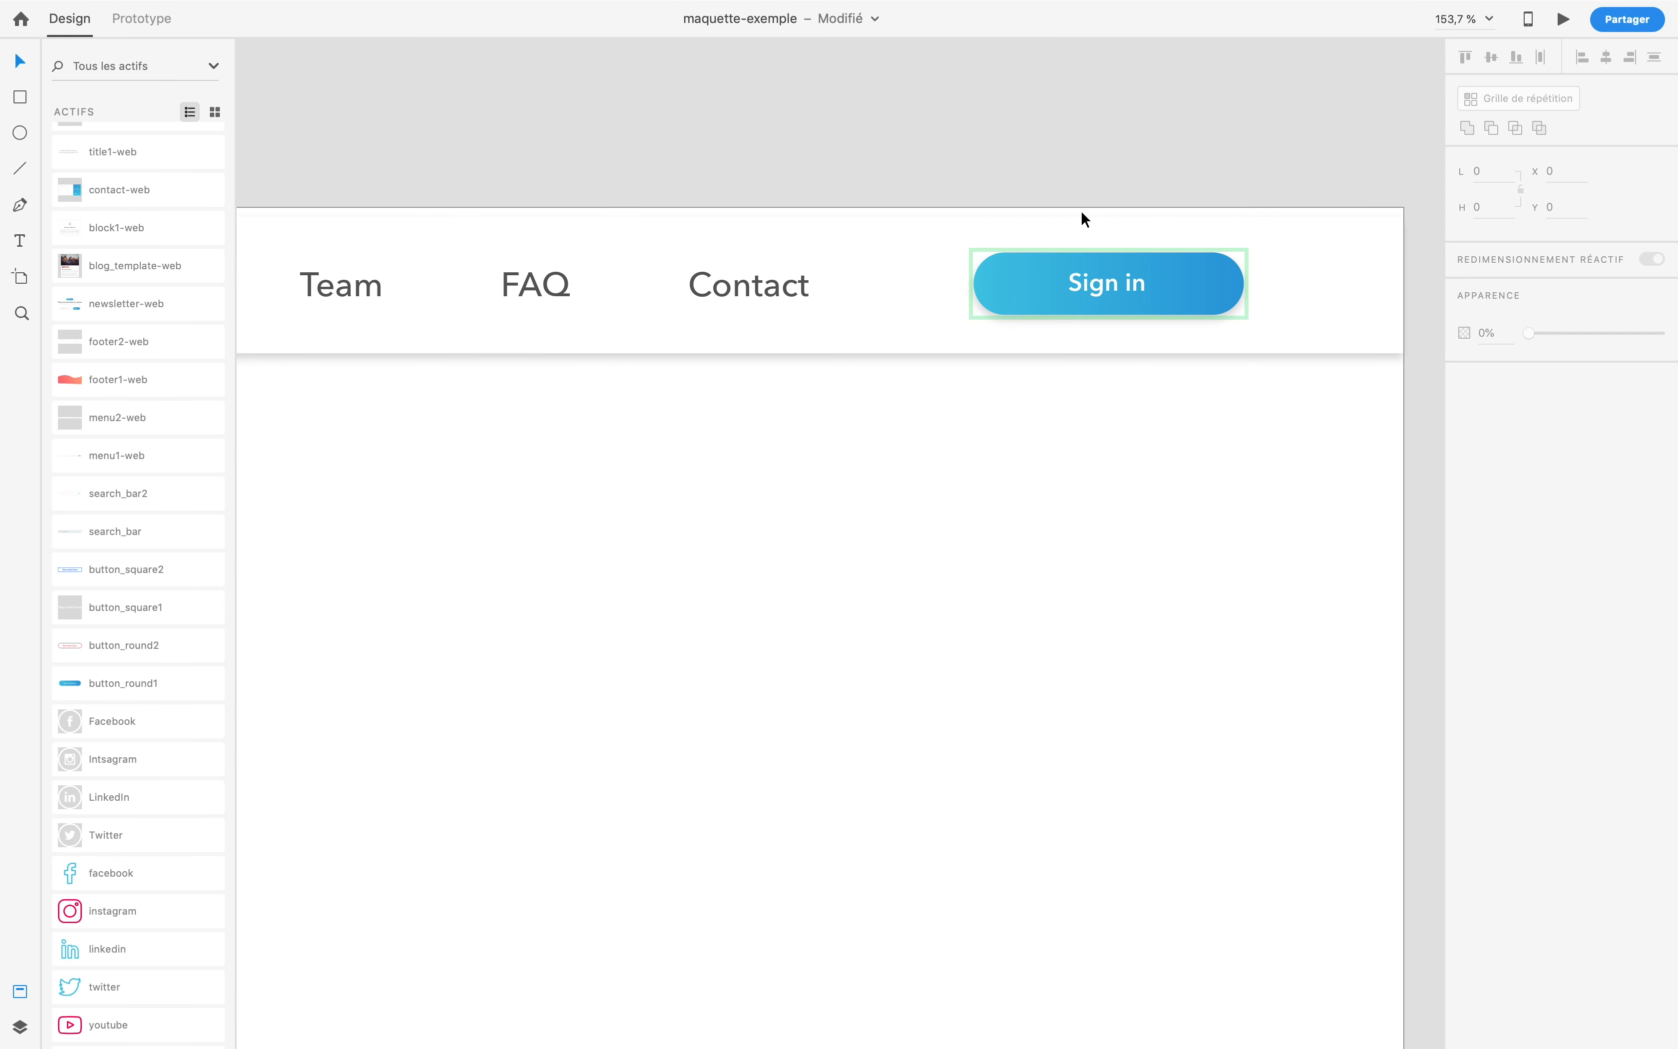
Step: Place the header-web symbol directly below the menu bar on the web artboard, at X 0 and Y 95
scroll(1067, 547, "down", 8)
scroll(1067, 546, "down", 5)
scroll(1067, 547, "left", 3)
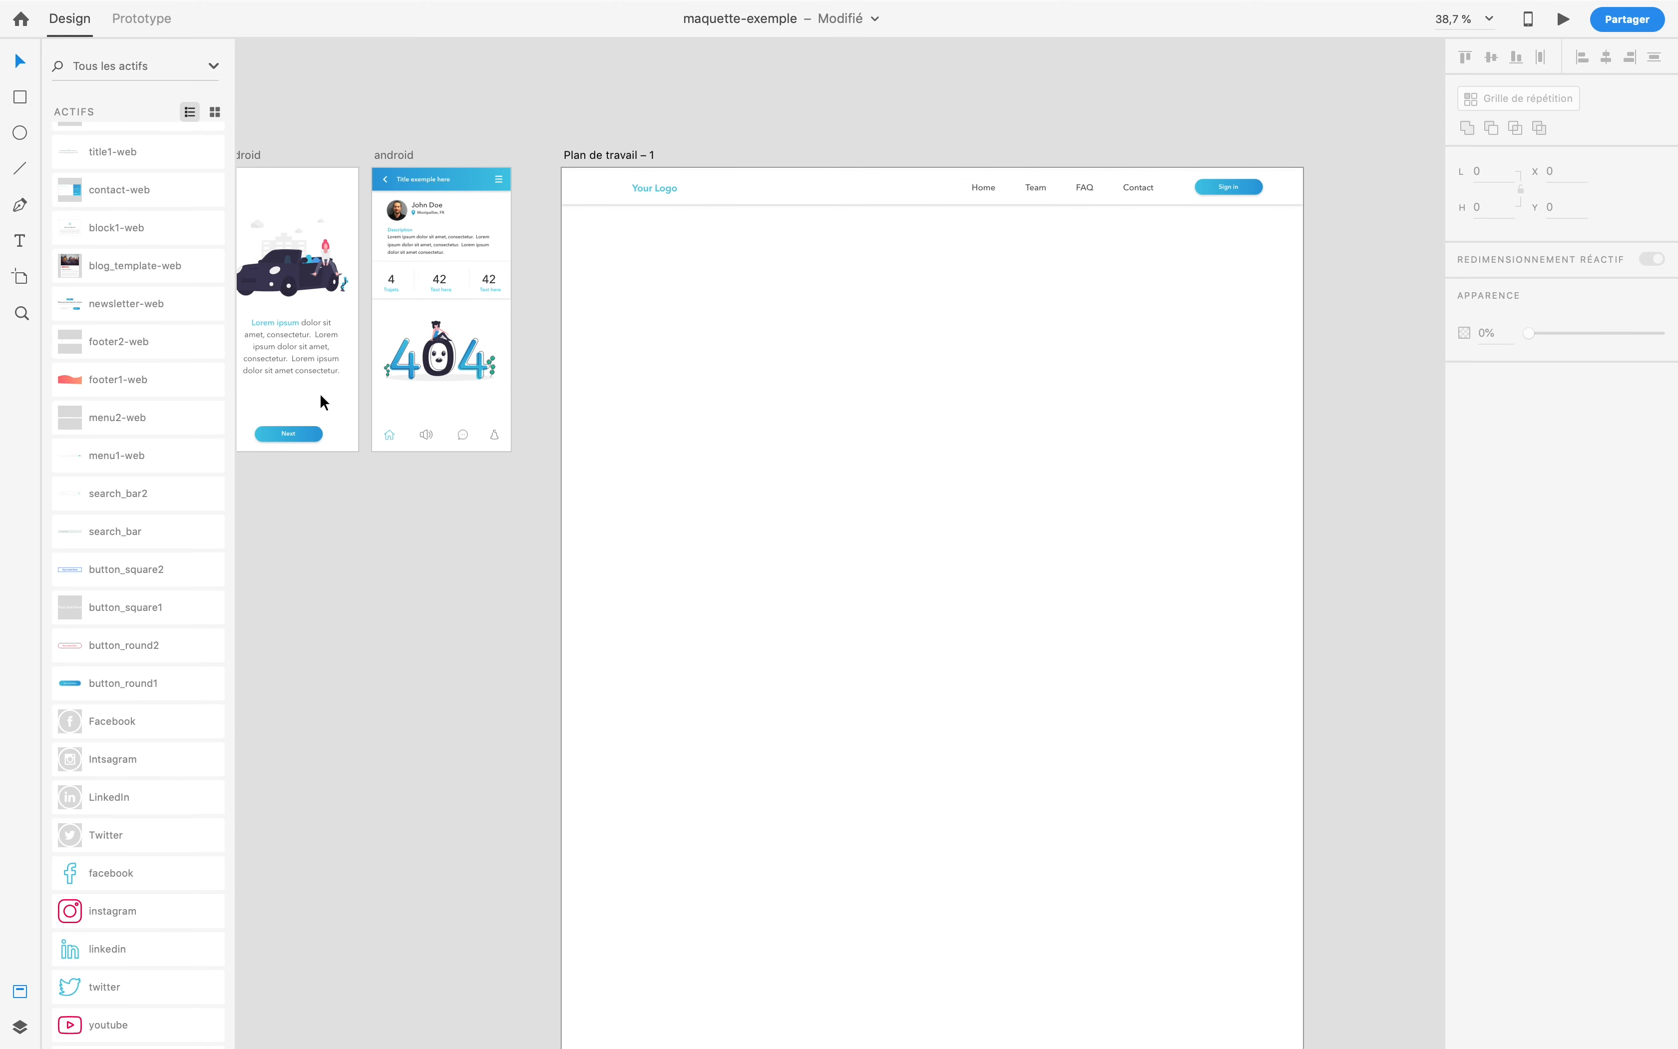
scroll(78, 306, "up", 4)
scroll(80, 326, "up", 10)
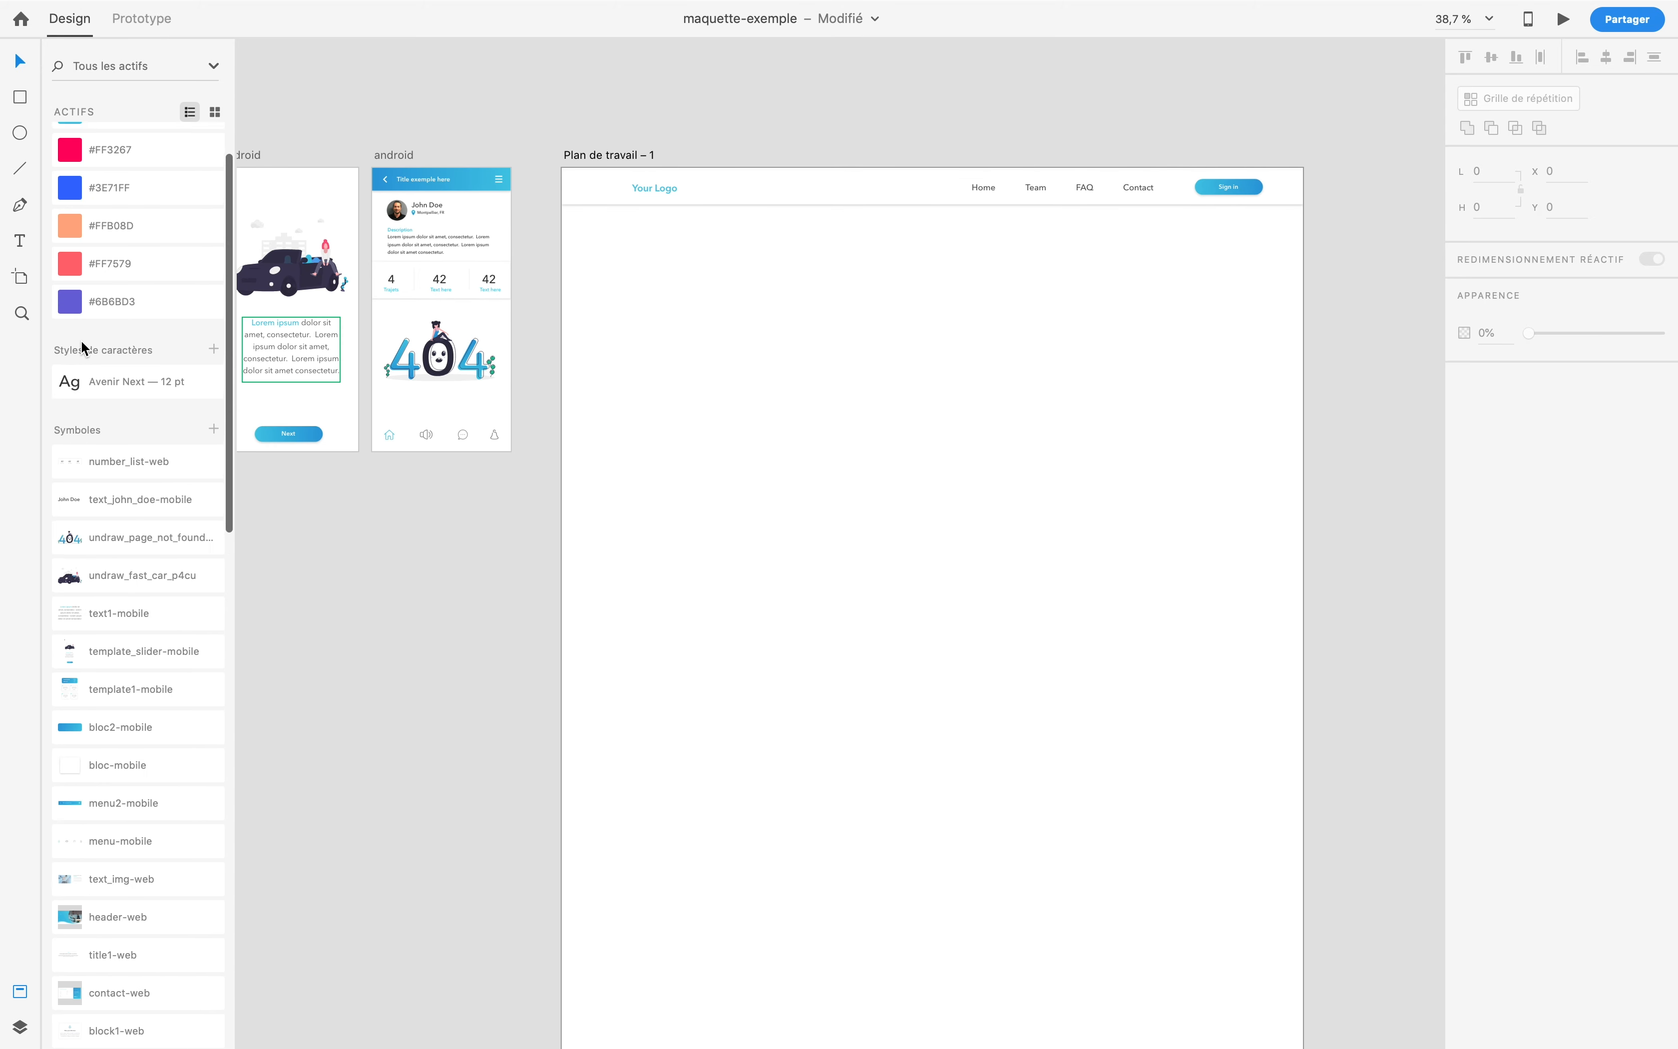
scroll(81, 340, "down", 8)
left_click_drag(87, 419, 793, 512)
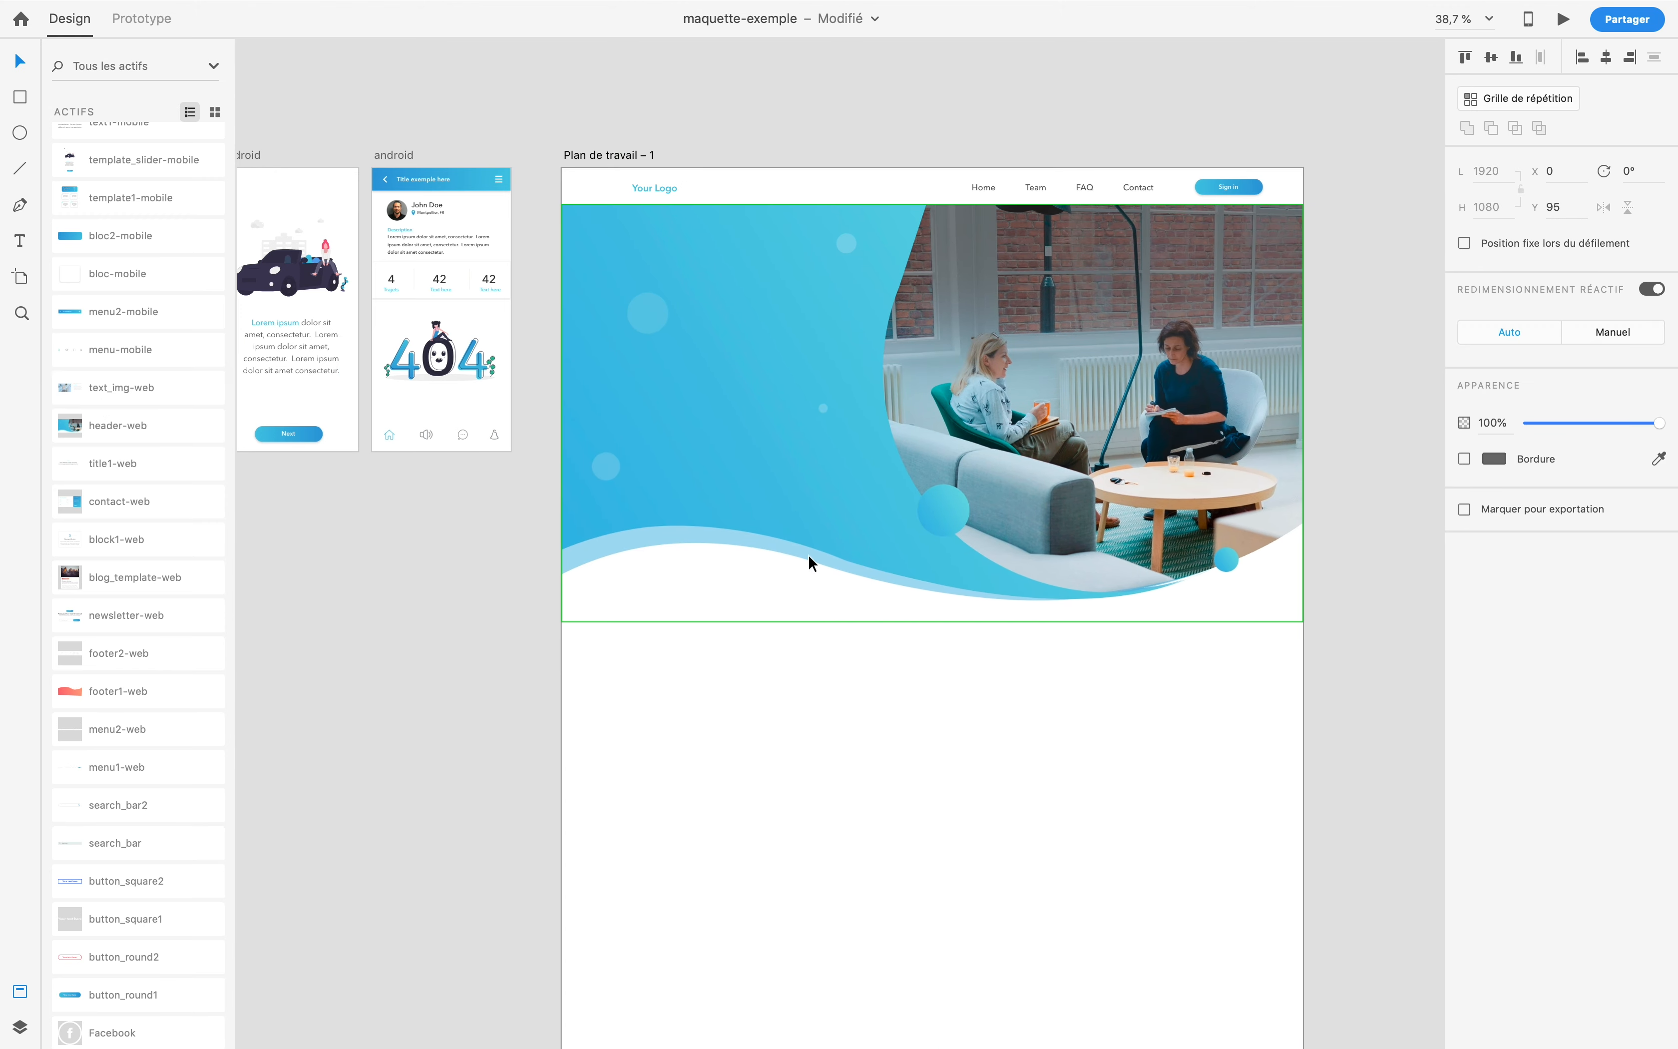
left_click(850, 721)
Step: Copy the Lorem ipsum text block from the onboarding screen and paste it onto the web artboard
scroll(784, 730, "down", 2)
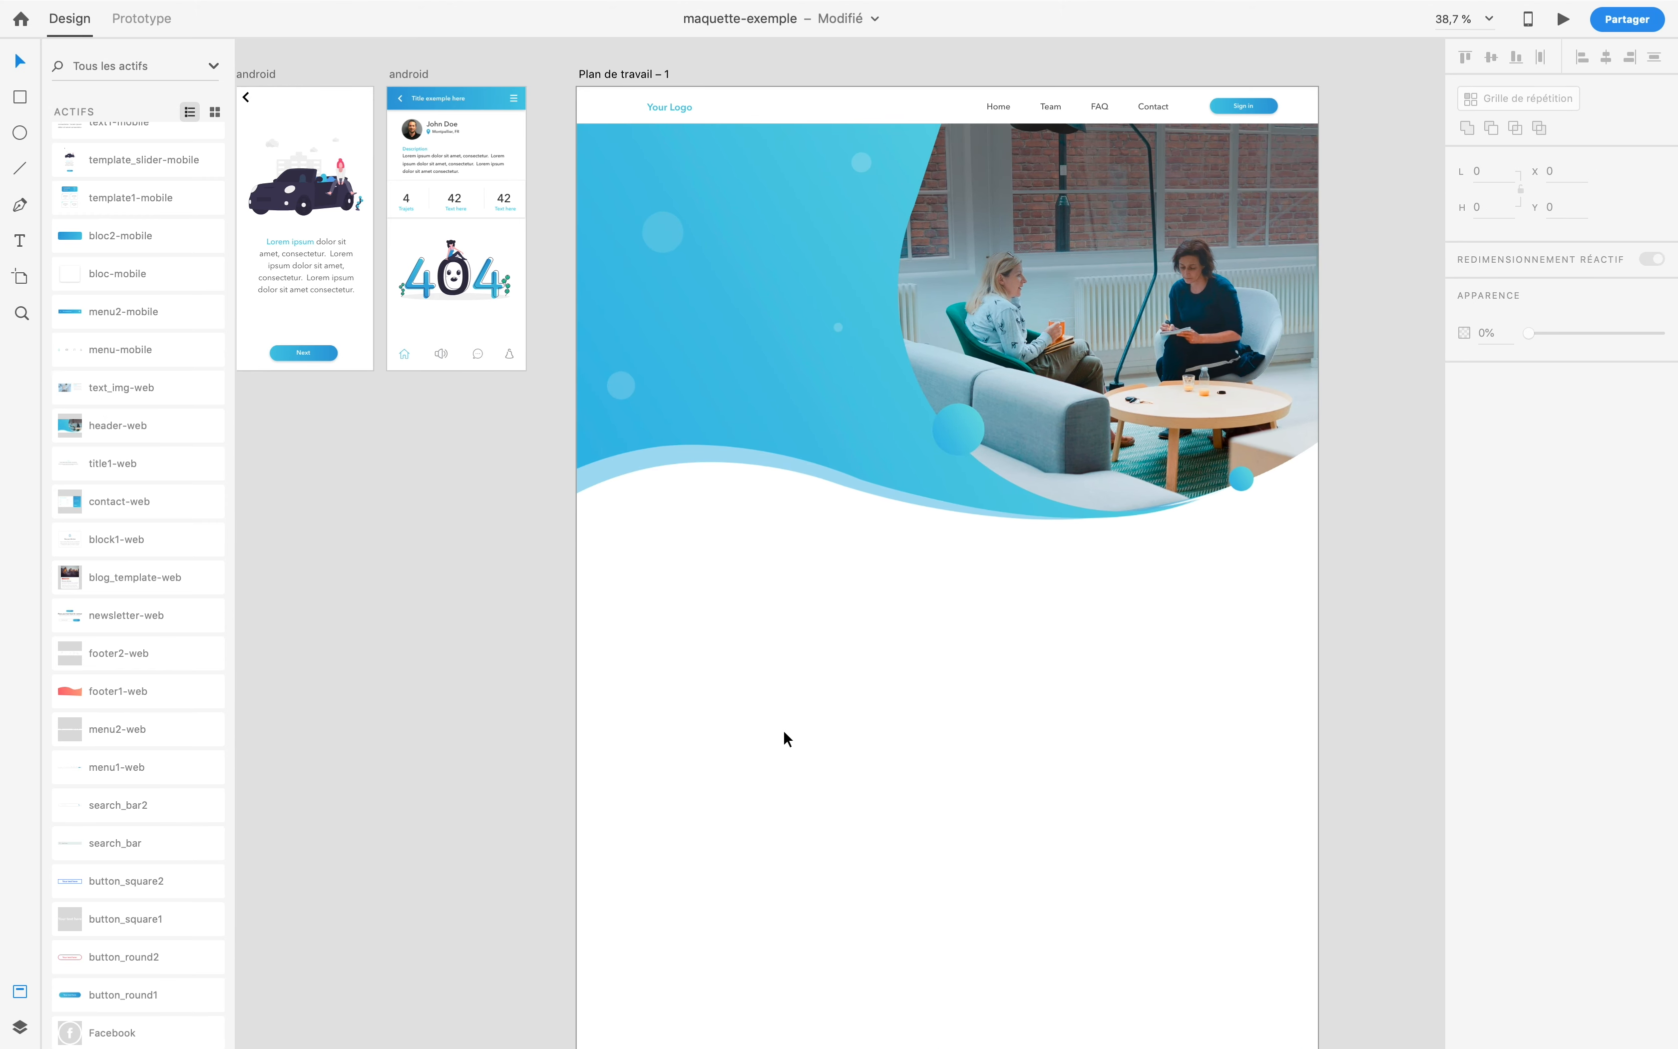
scroll(122, 297, "up", 4)
scroll(122, 298, "up", 10)
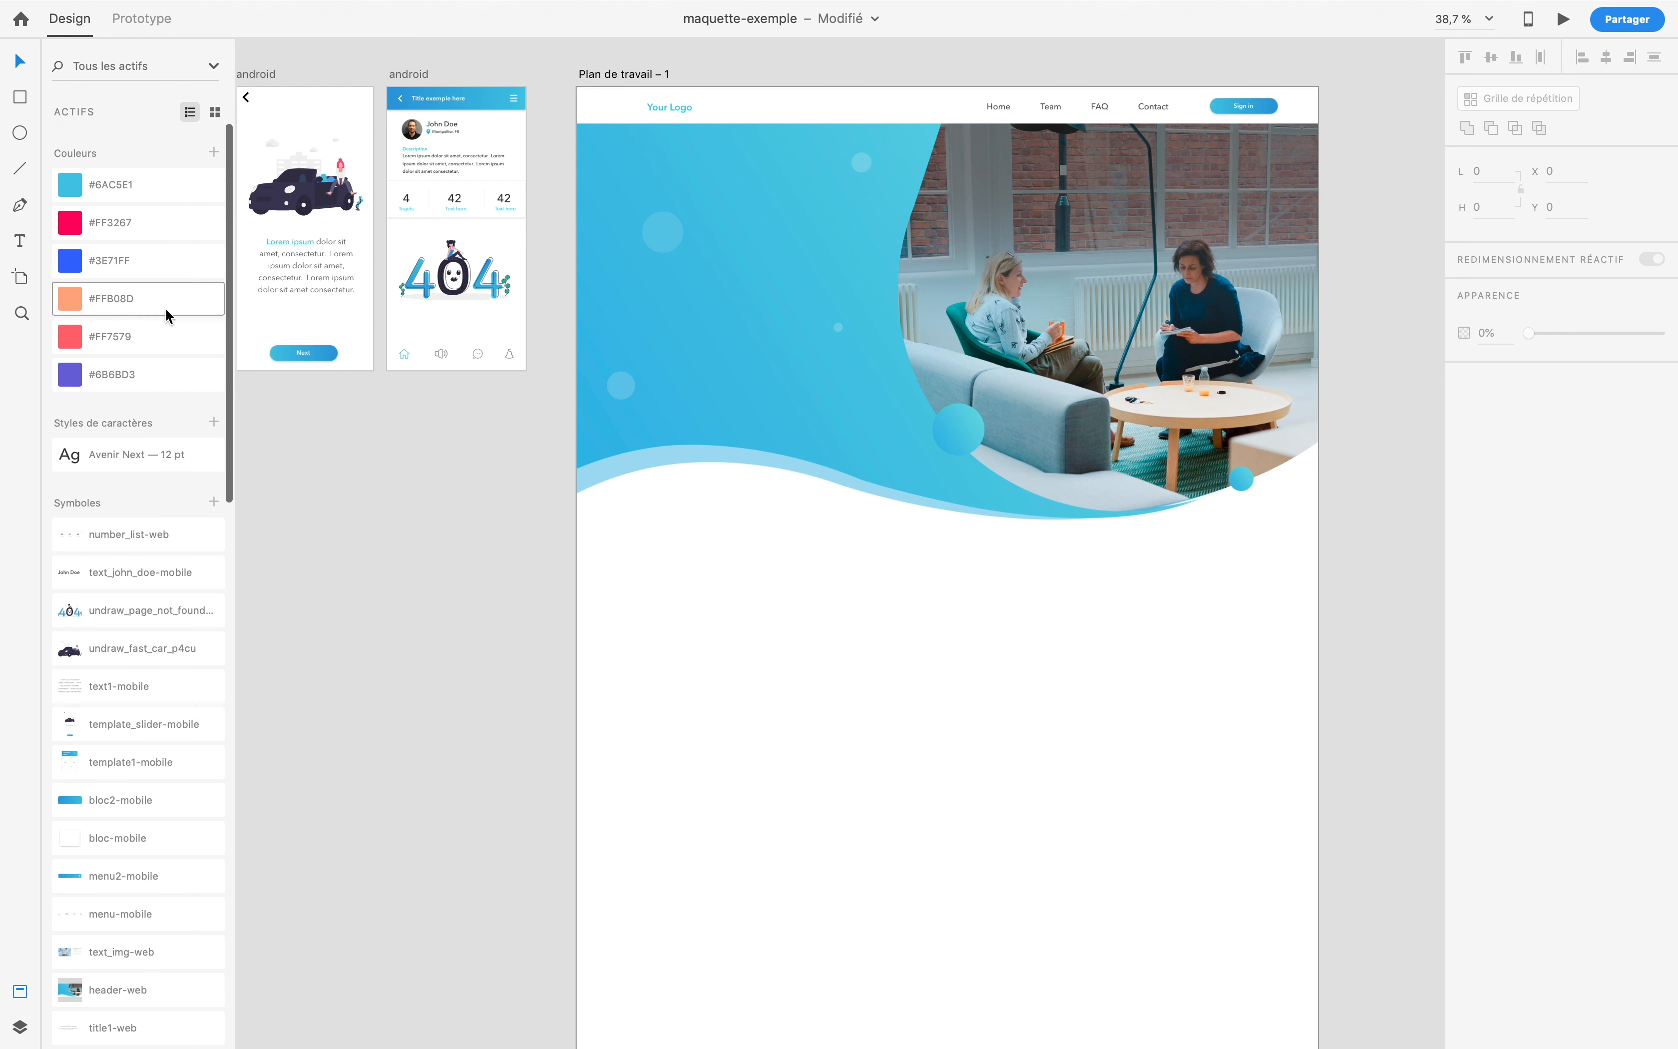
left_click(296, 243)
key("ctrl+c")
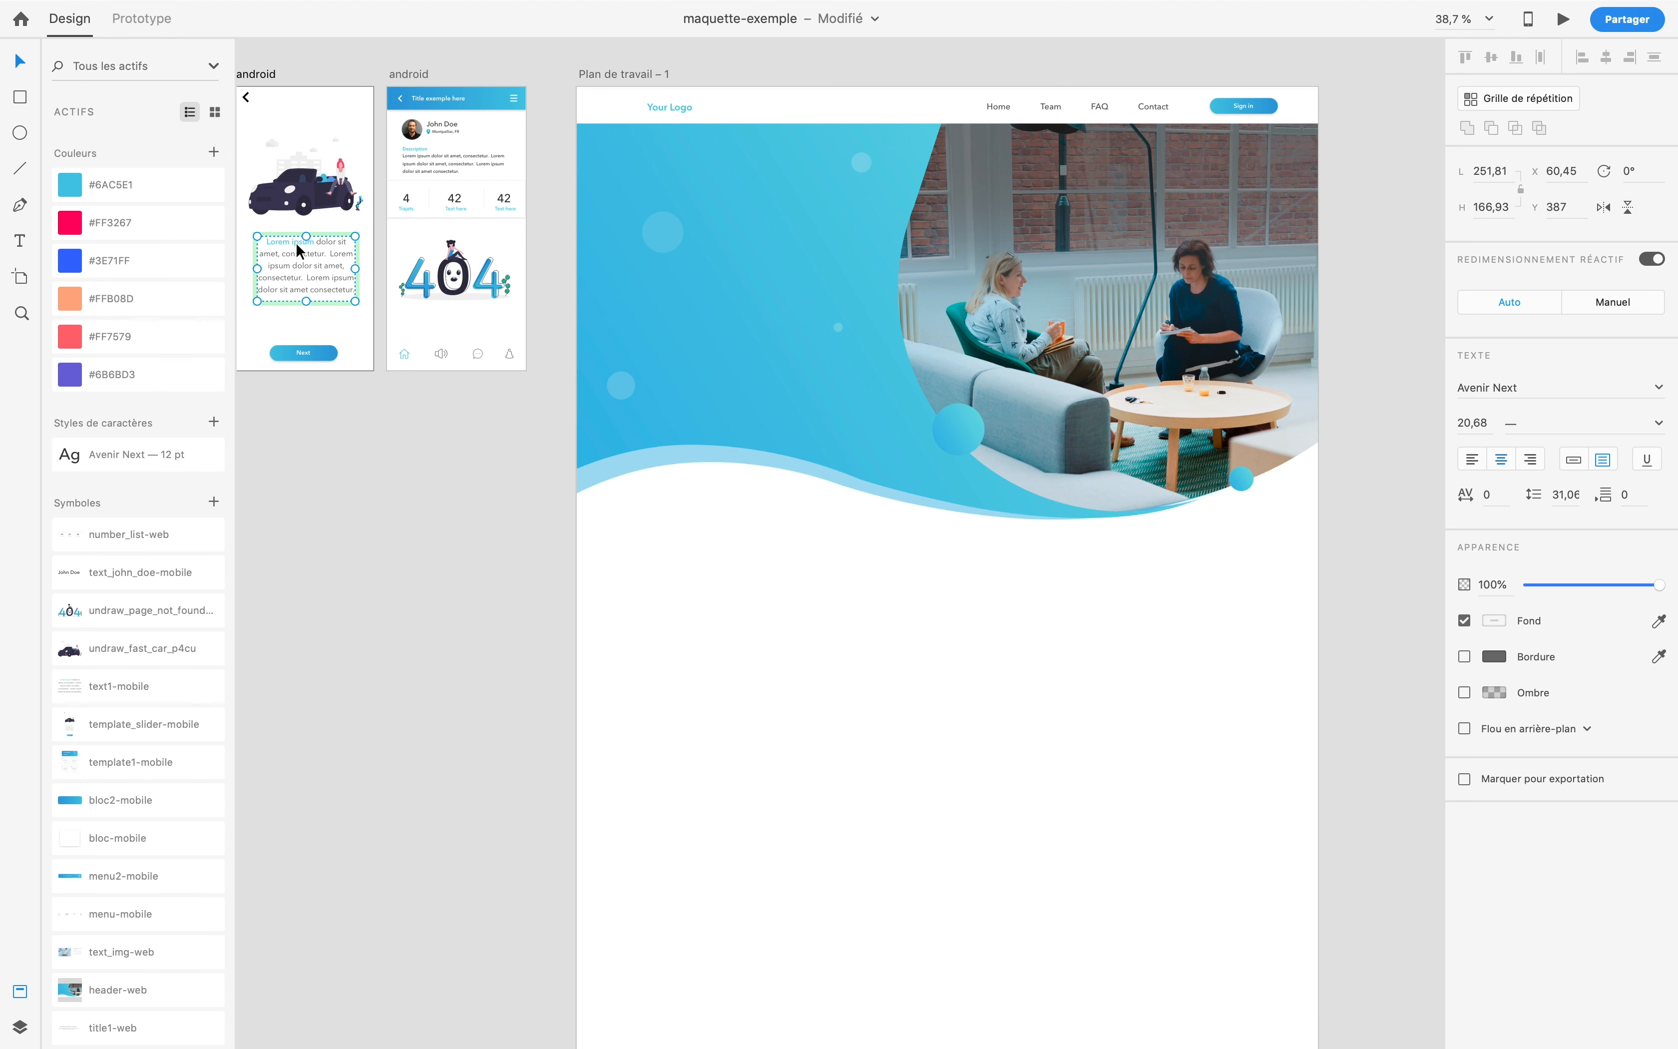
left_click(685, 599)
key("ctrl+v")
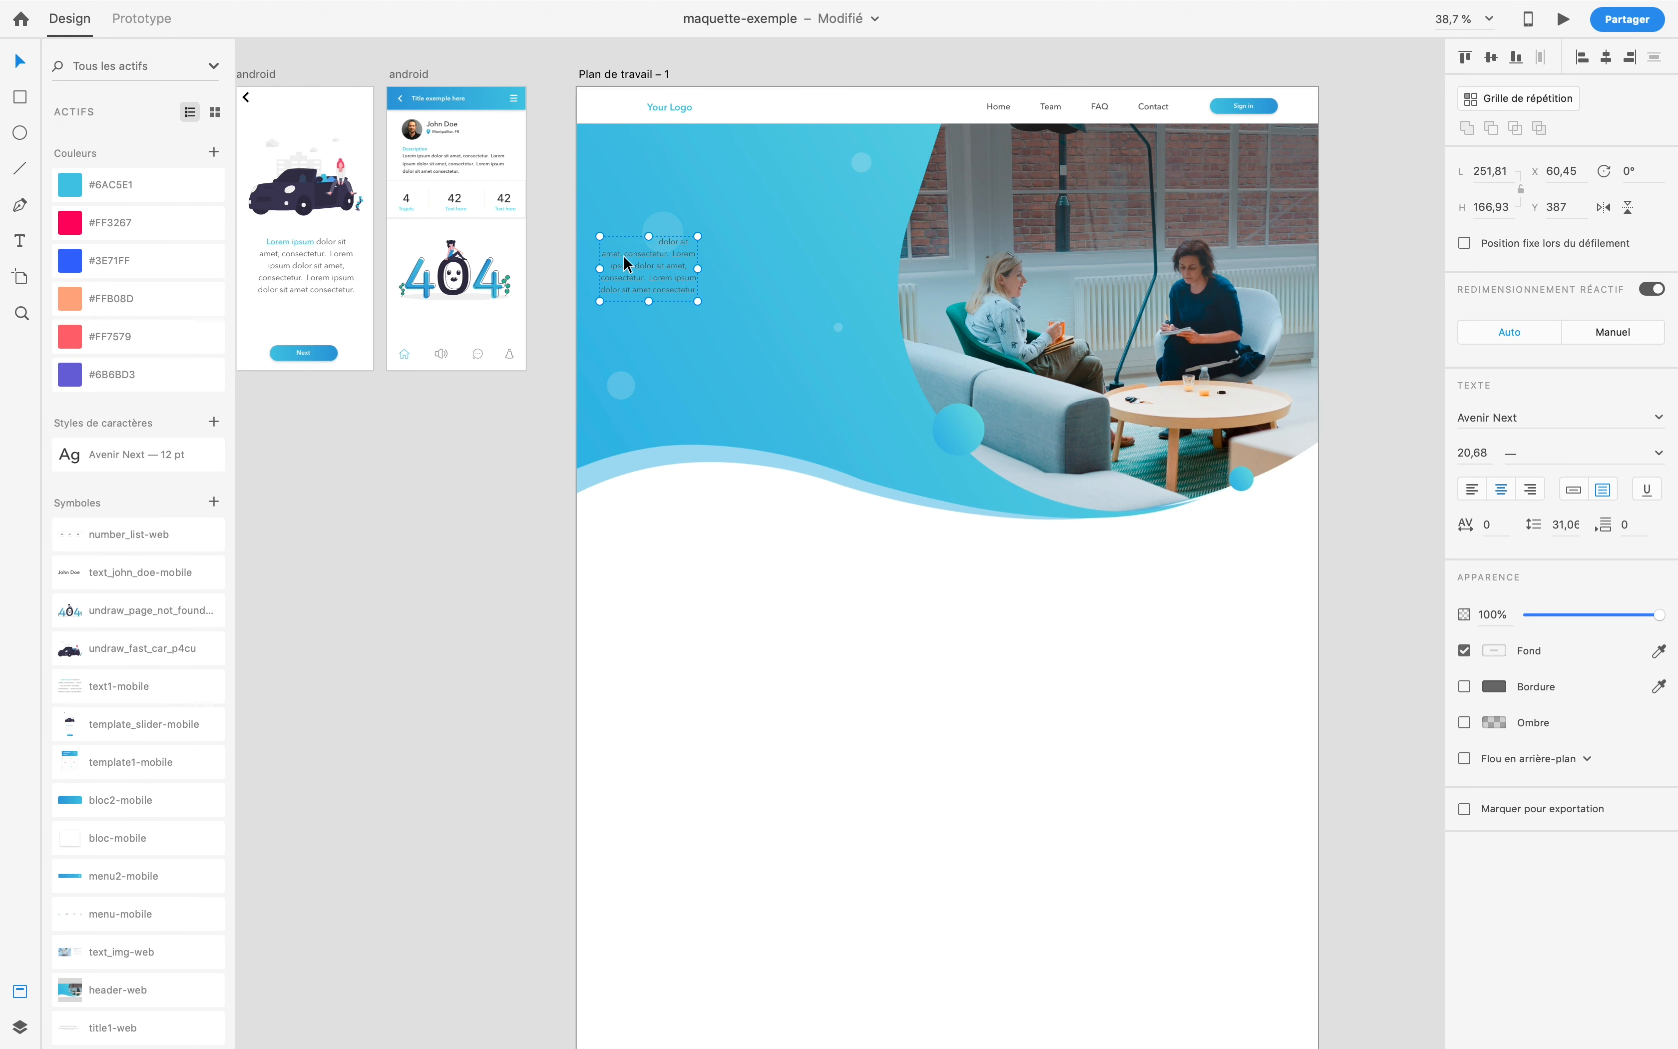
Step: Try a border on the pasted Lorem ipsum text over the blue header, and delete that text block
double_click(639, 273)
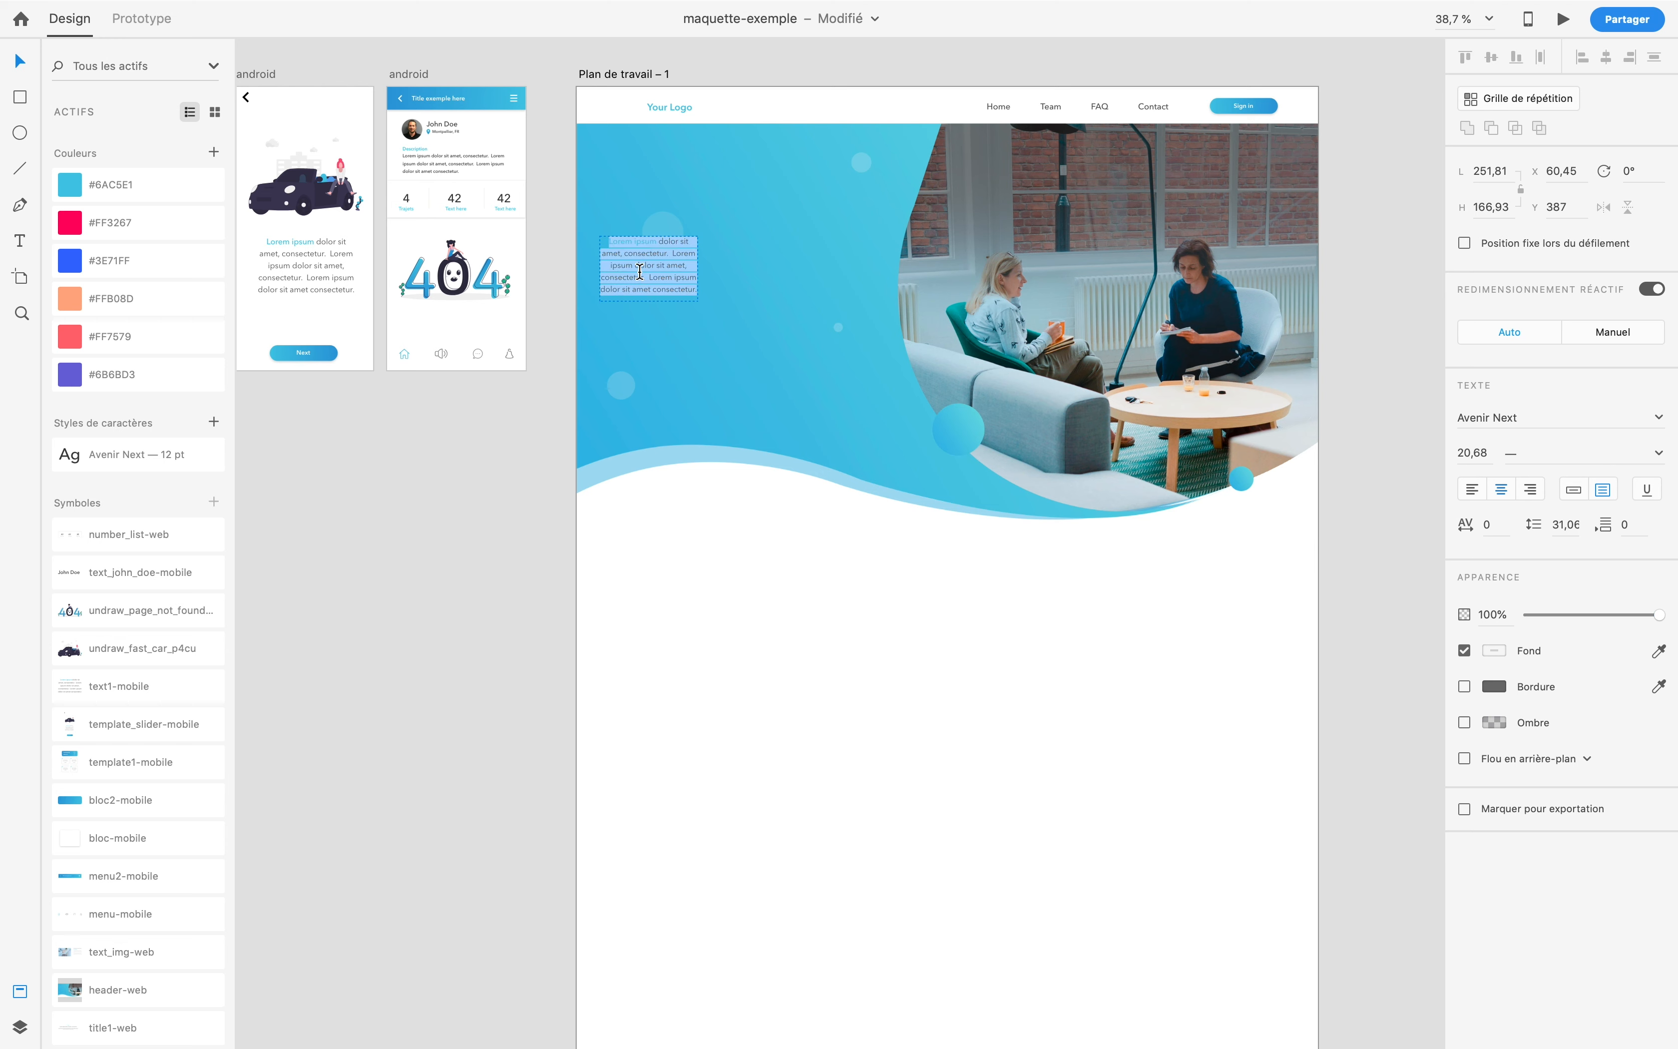
left_click(1505, 686)
left_click(643, 269)
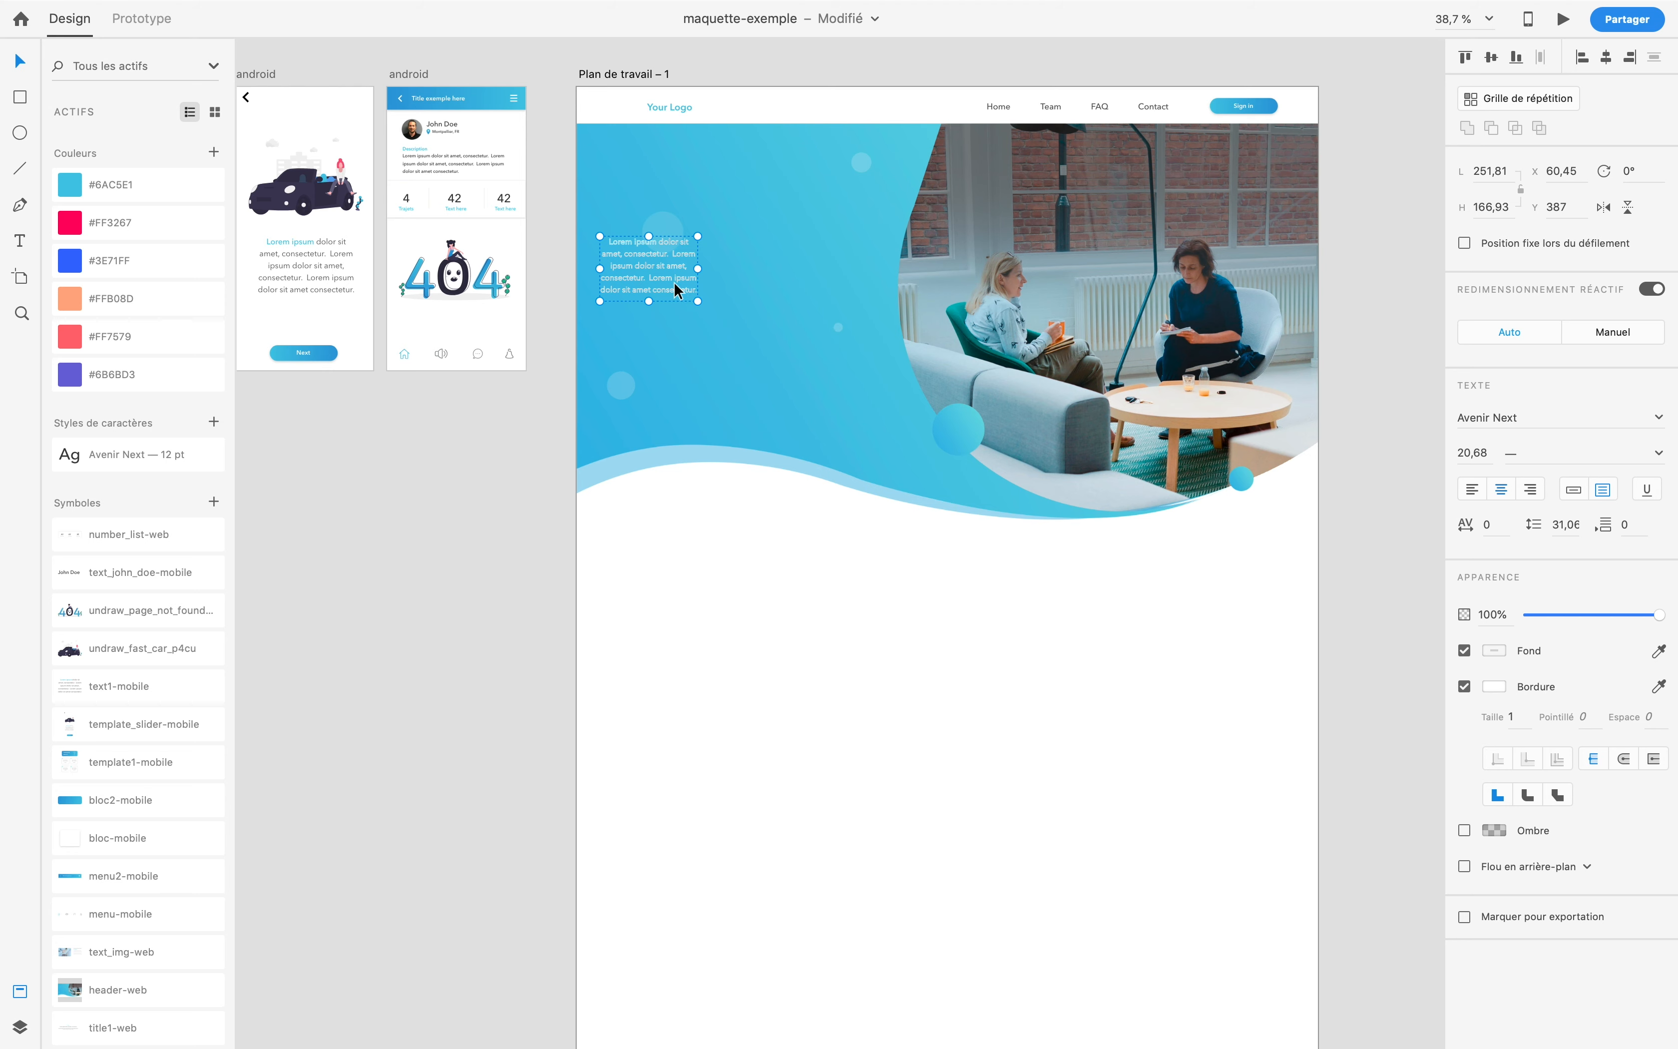
key("Delete")
Step: Place three block1-web cards in a row across the header's lower edge on the web artboard
scroll(751, 652, "down", 2)
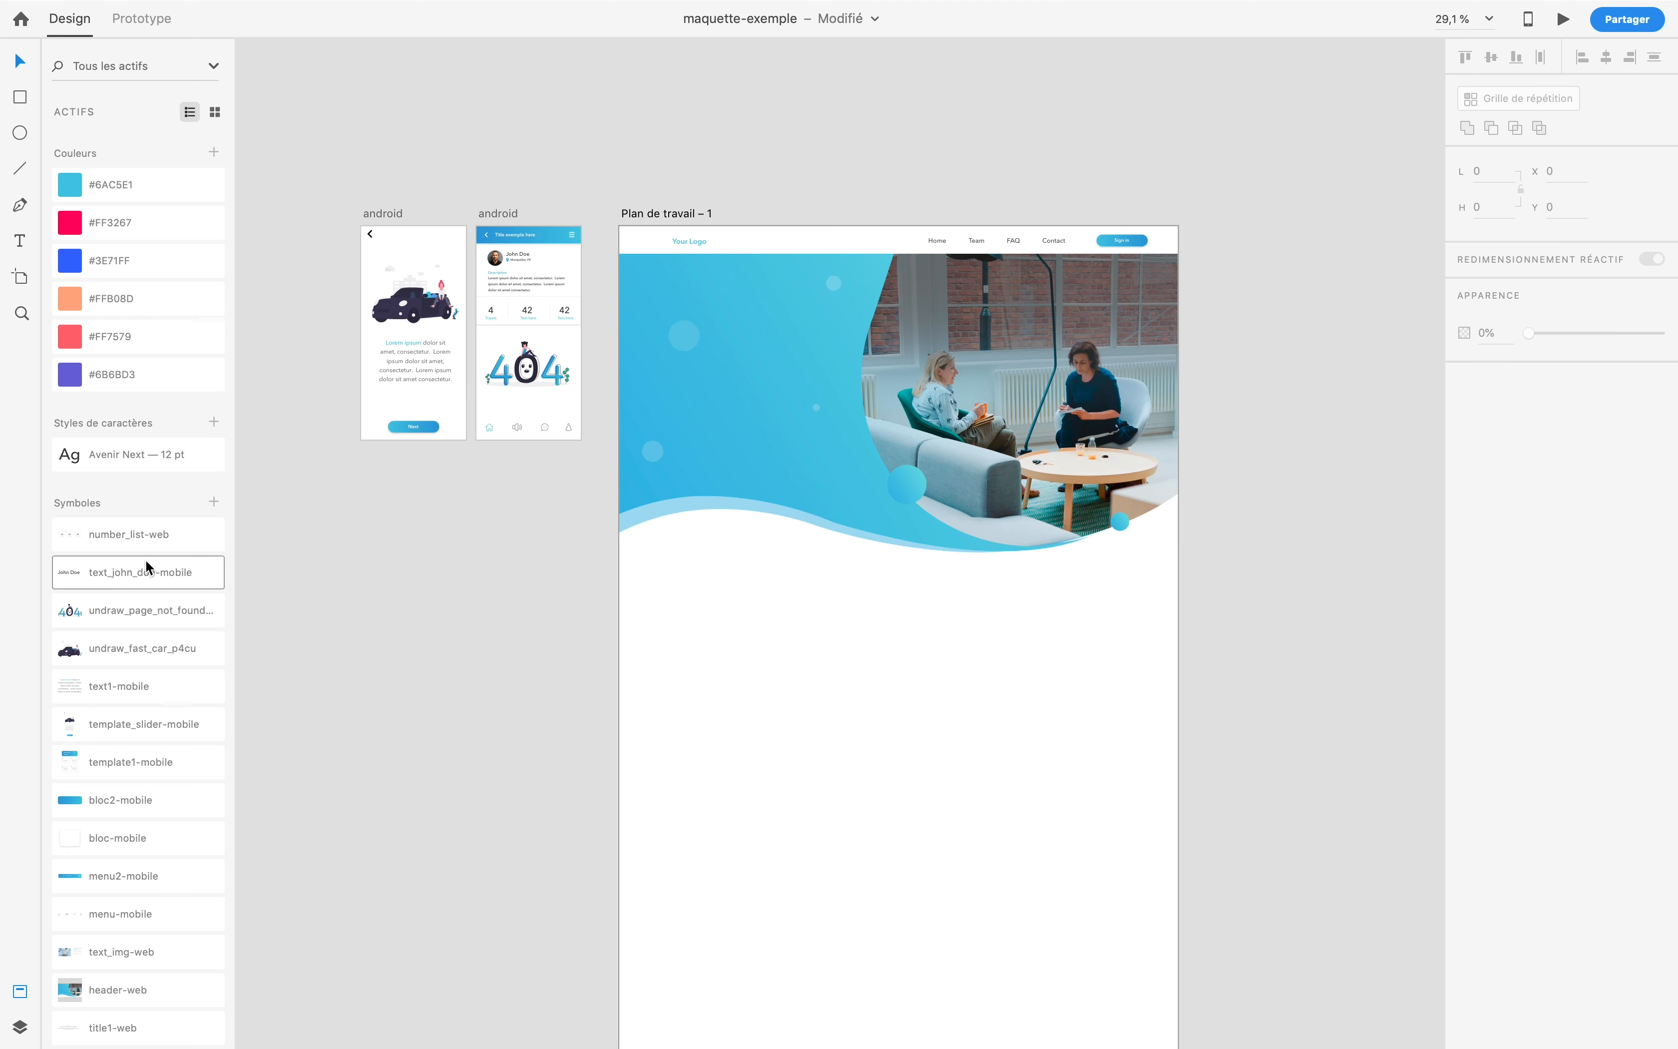
scroll(187, 737, "down", 10)
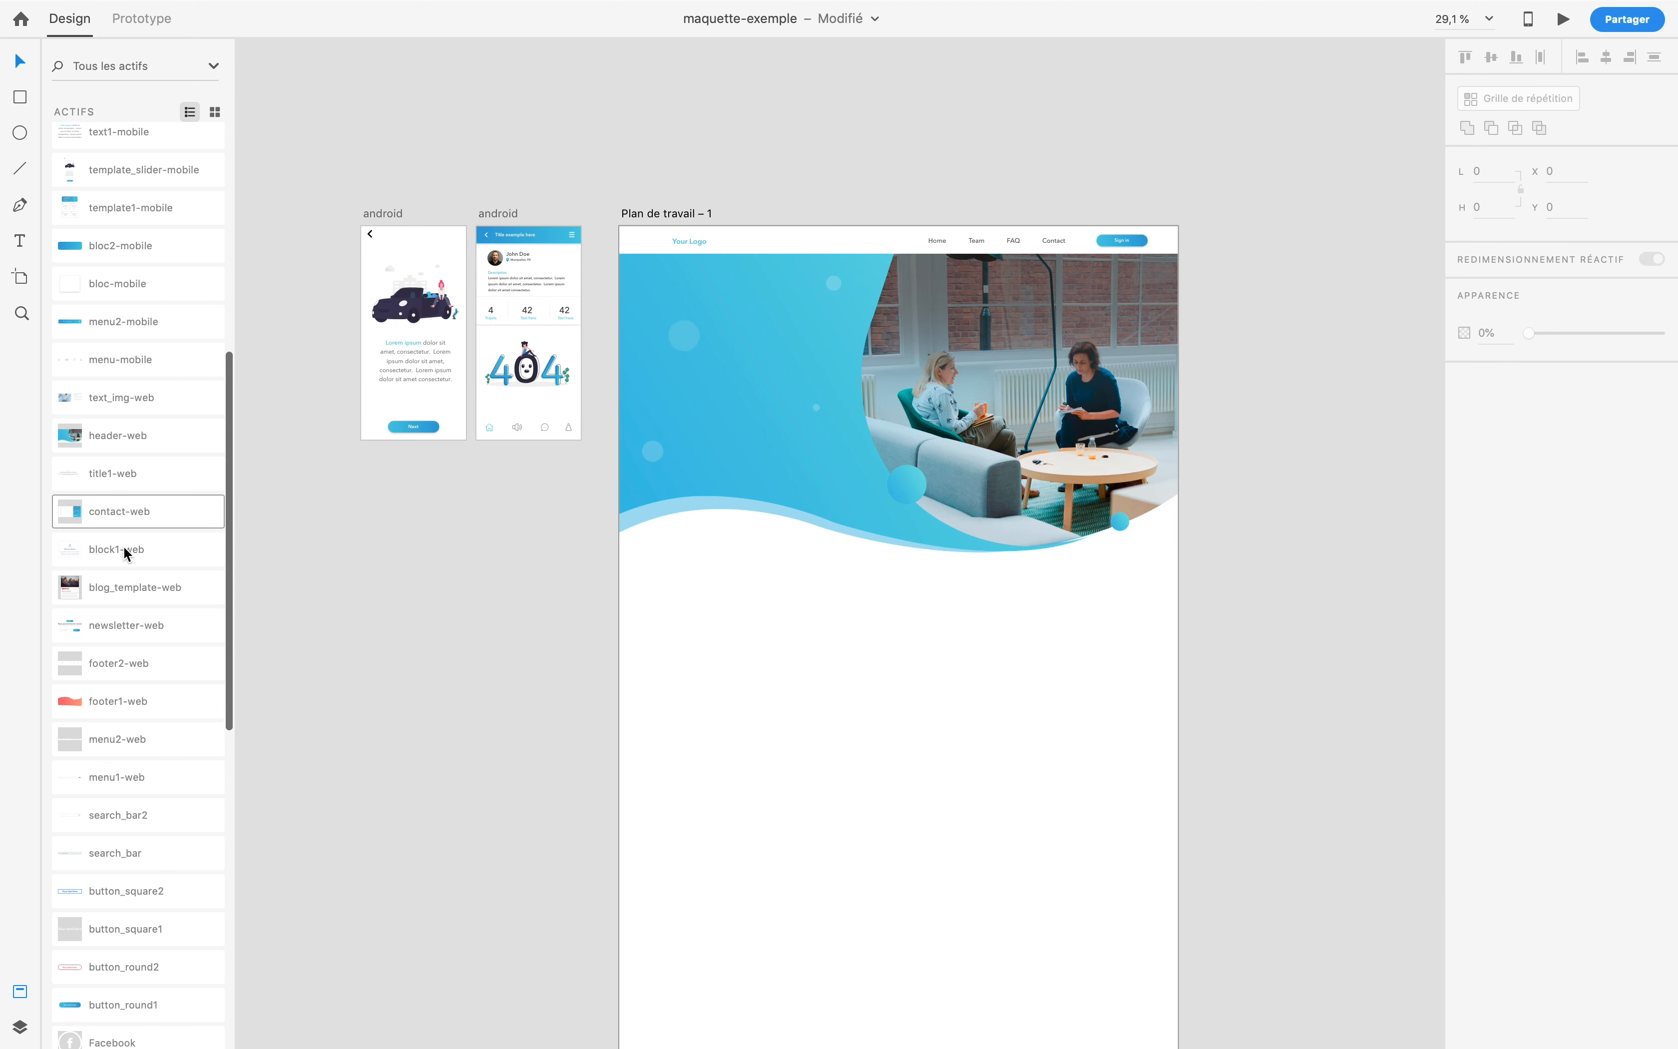
scroll(123, 545, "down", 8)
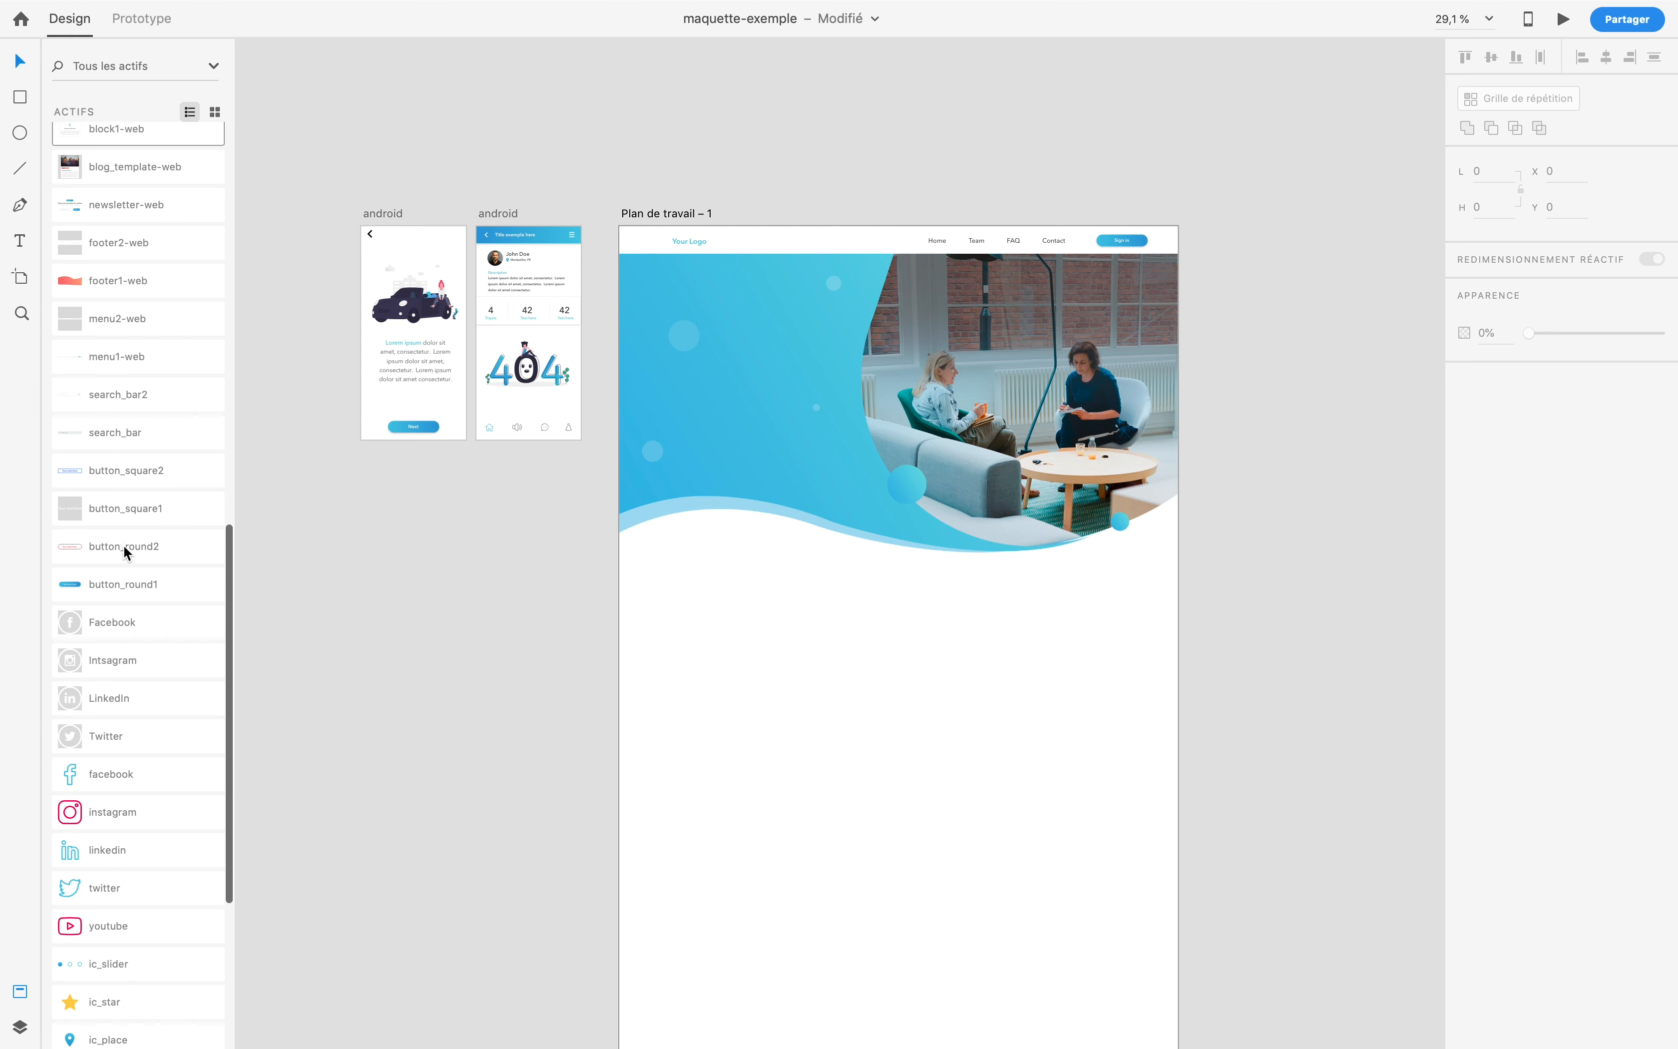
scroll(124, 544, "up", 4)
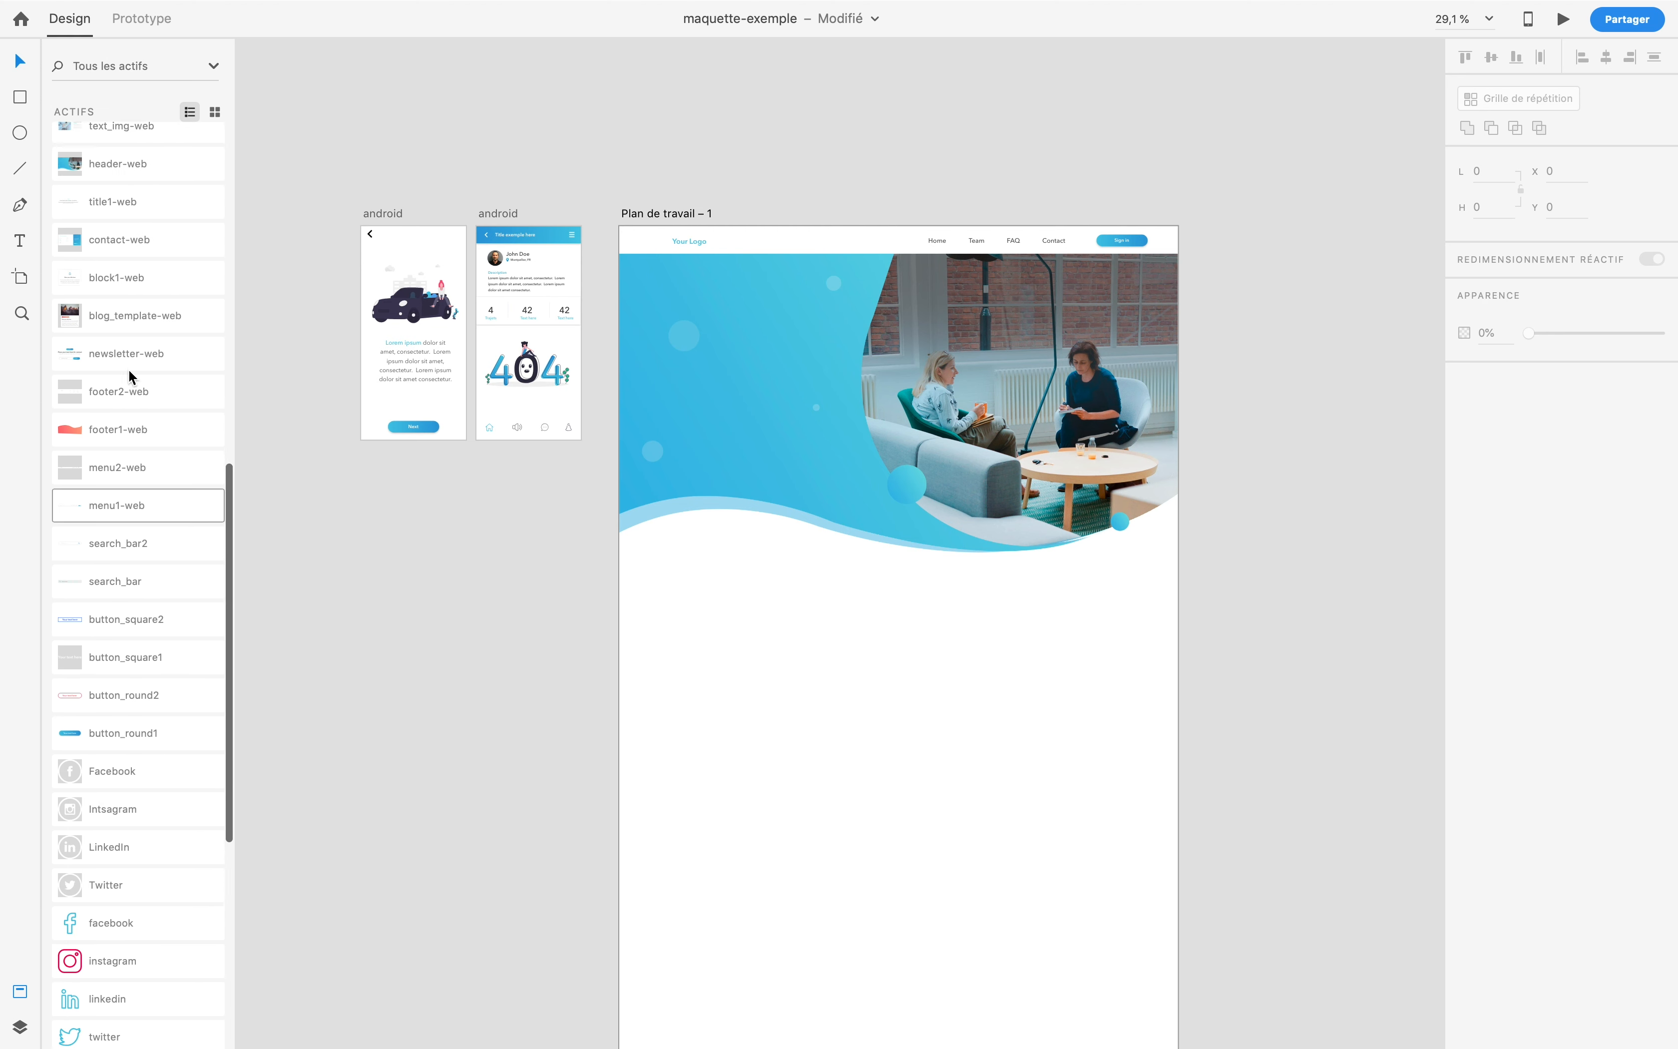
scroll(129, 374, "up", 3)
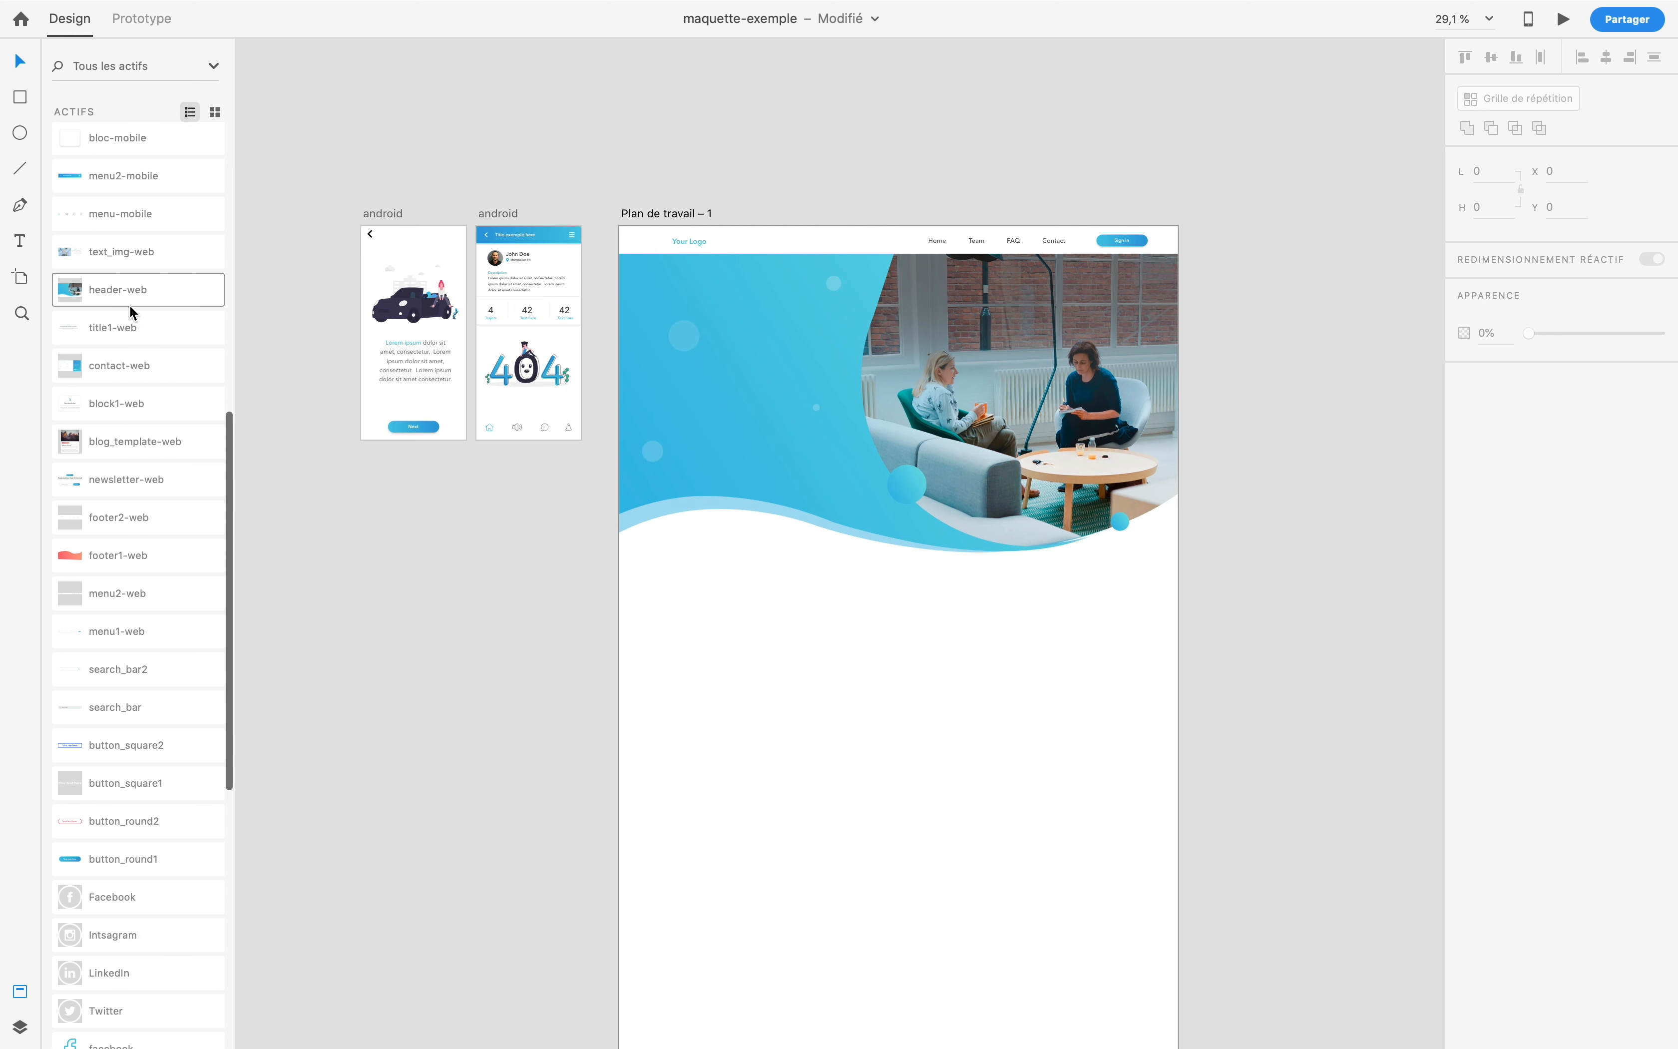
left_click_drag(130, 388, 1050, 510)
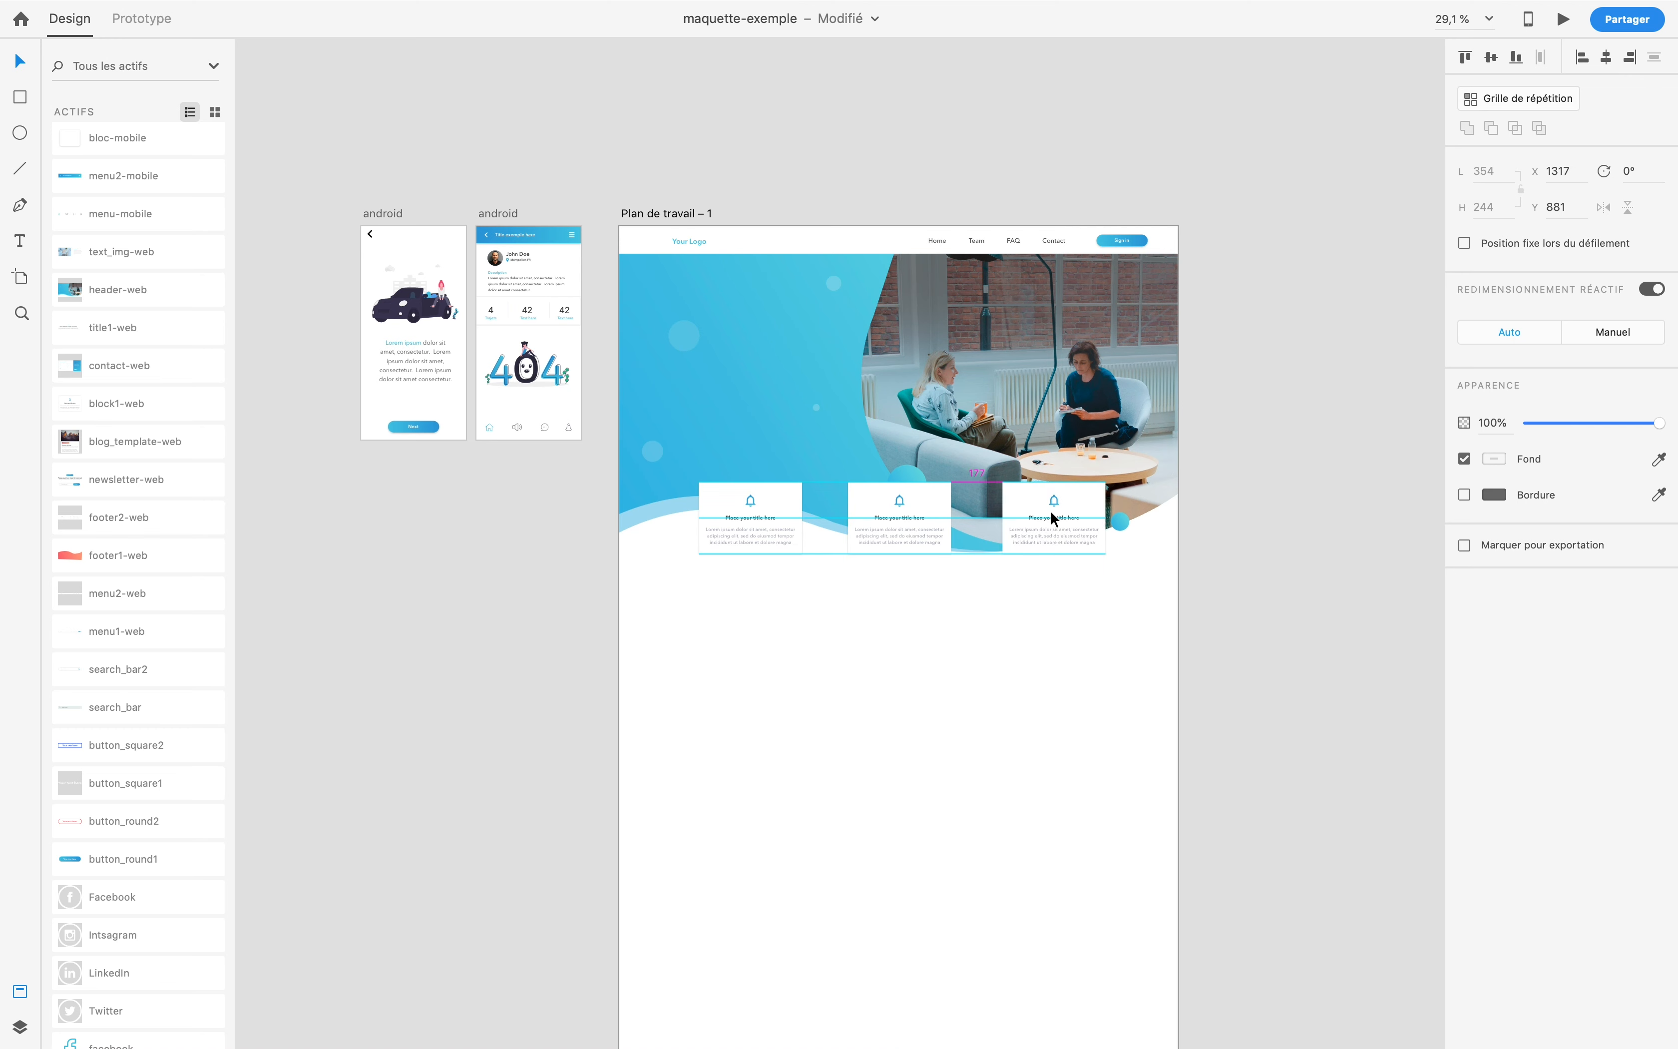
Step: Move the three cards down together so the row starts at X 260, Y 974 over the header's wave
left_click(909, 520, "shift")
left_click(769, 519, "shift")
left_click_drag(769, 521, 768, 545)
left_click(812, 580)
left_click(786, 531)
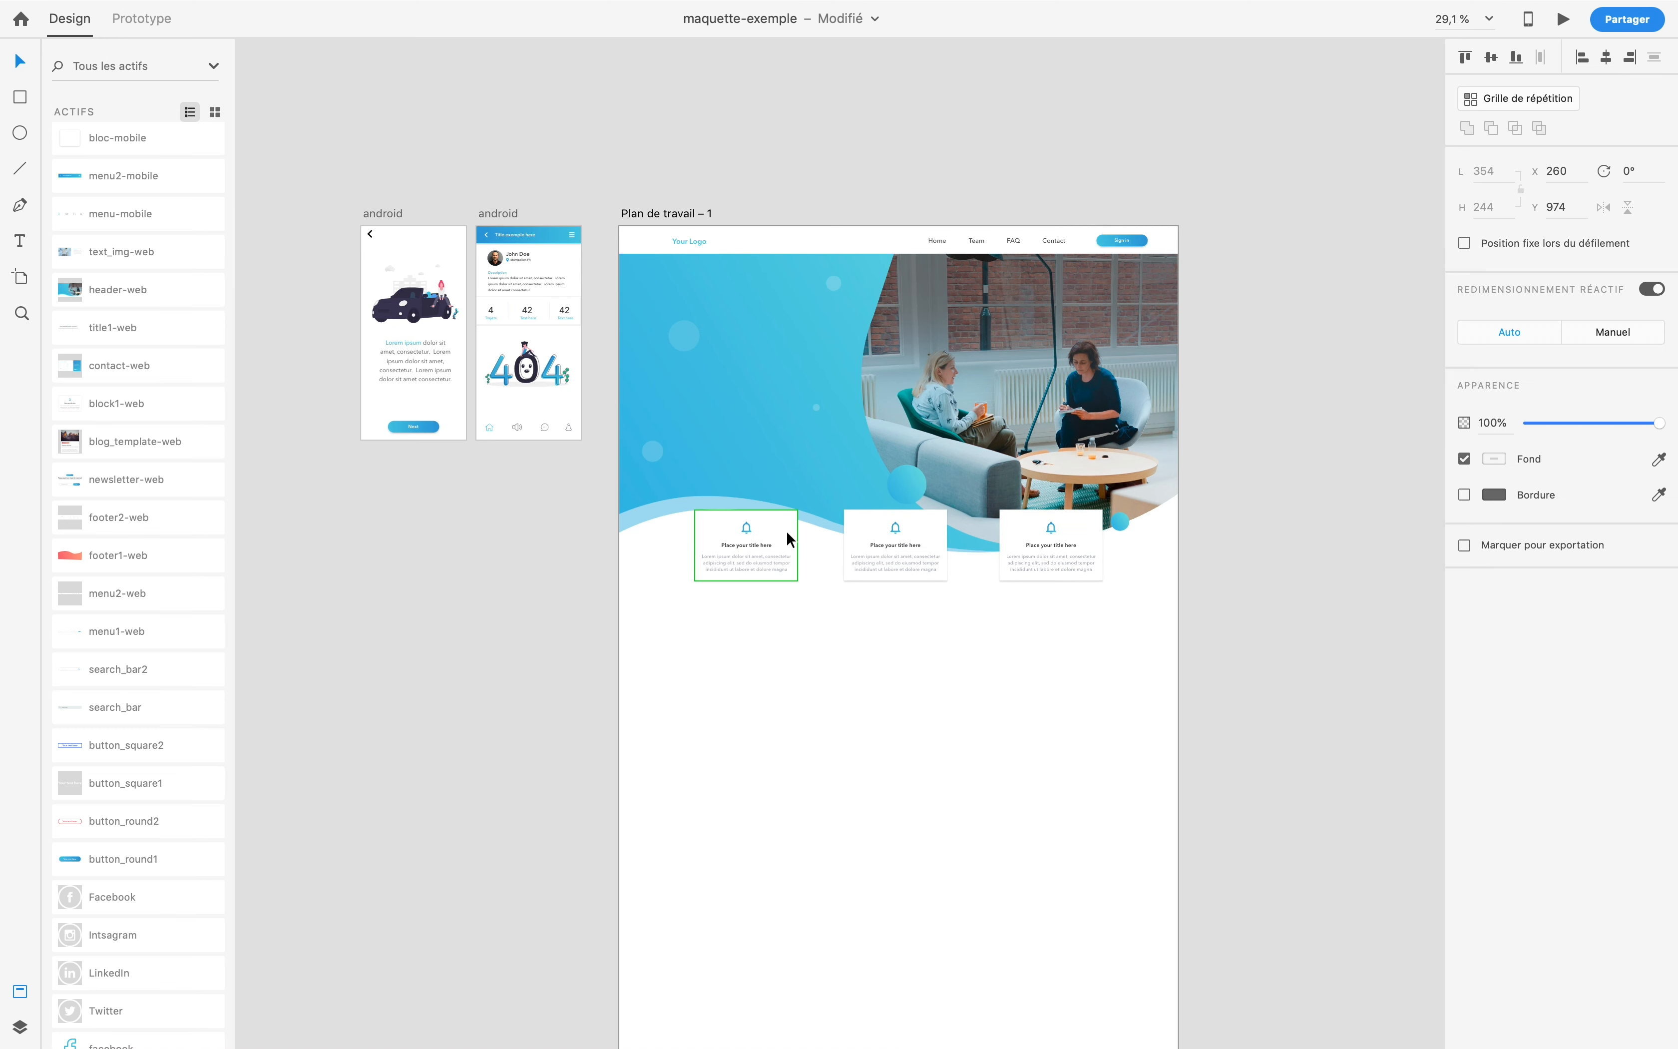
left_click(894, 539, "shift")
left_click(1036, 544, "shift")
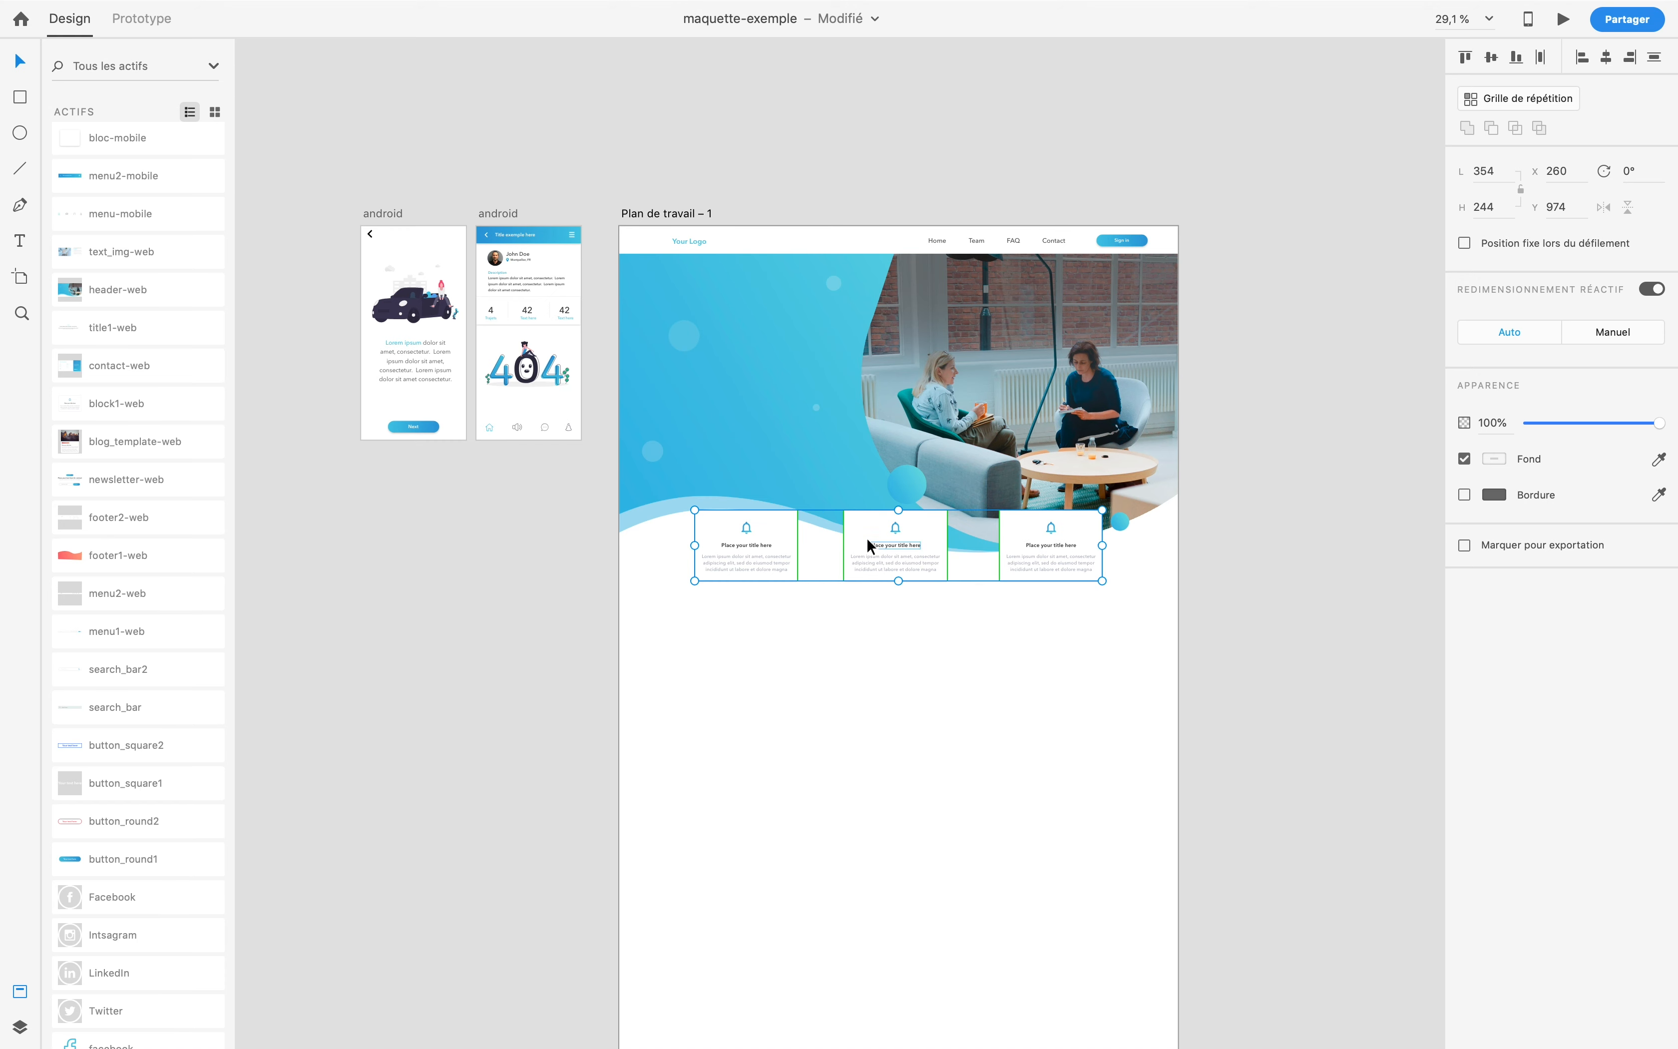
left_click(784, 678)
scroll(784, 671, "up", 5)
scroll(784, 671, "down", 1)
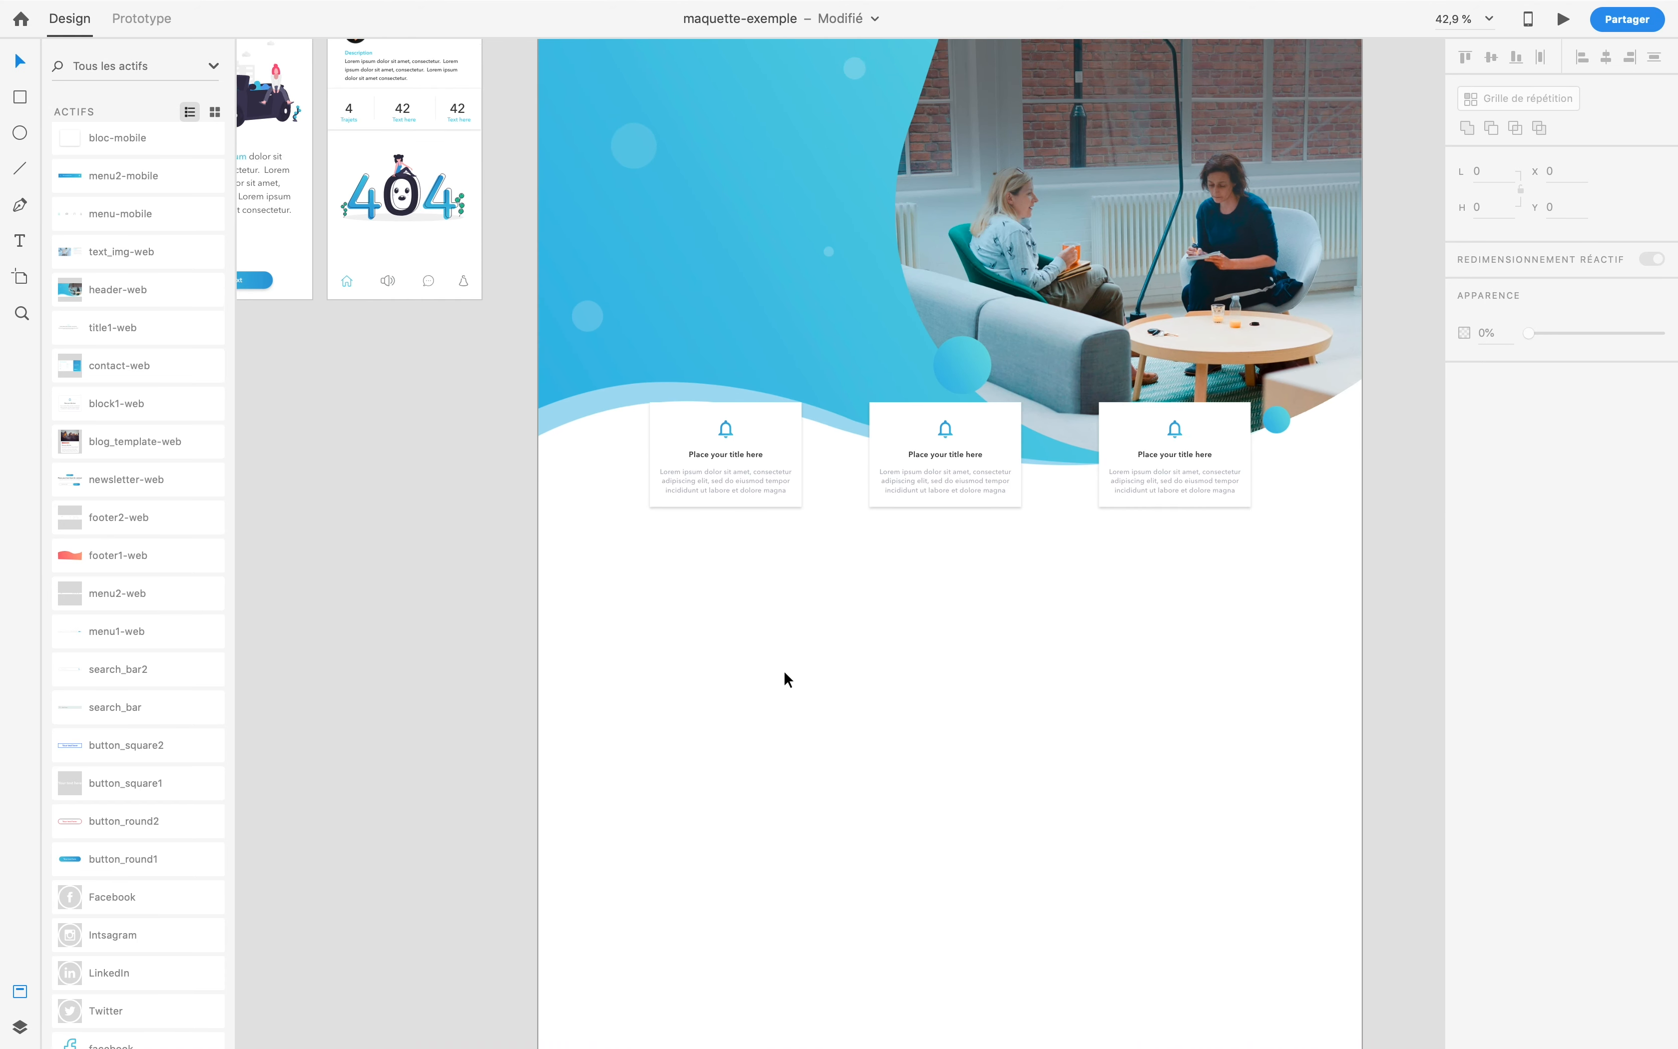
Step: Place the title1-web symbol centred below the three cards on the web artboard, at about Y 1320
scroll(785, 676, "down", 5)
scroll(784, 677, "down", 5)
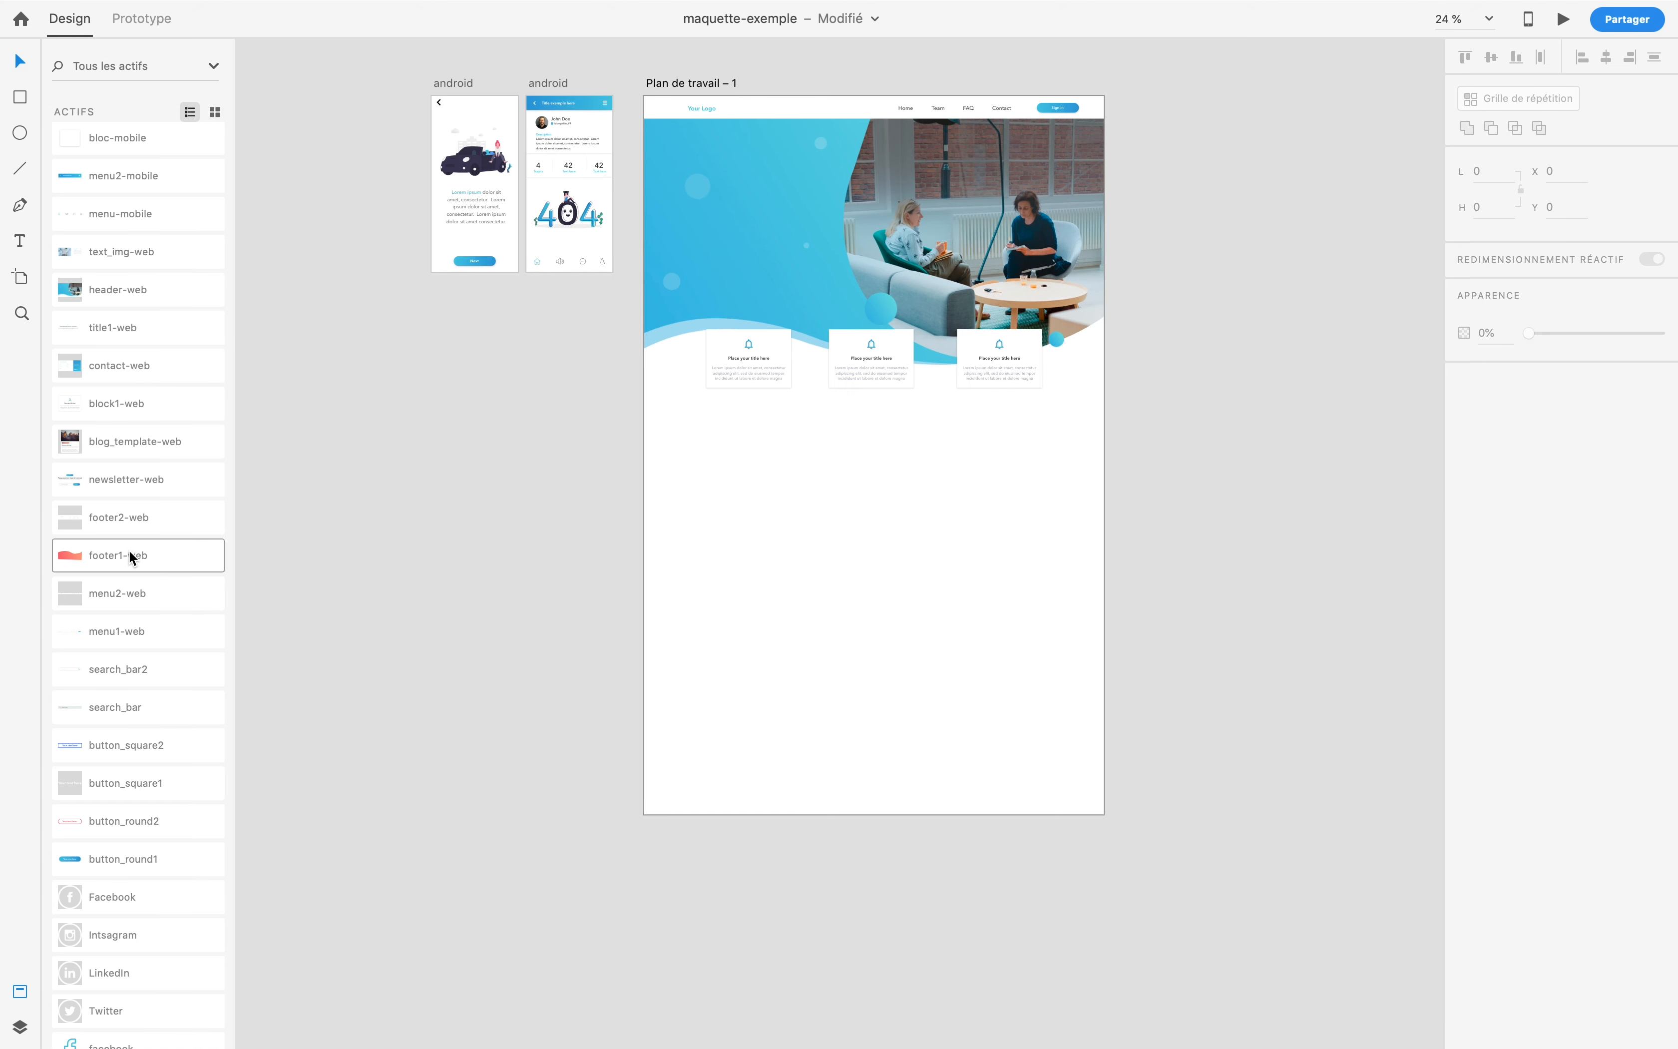
scroll(140, 548, "down", 3)
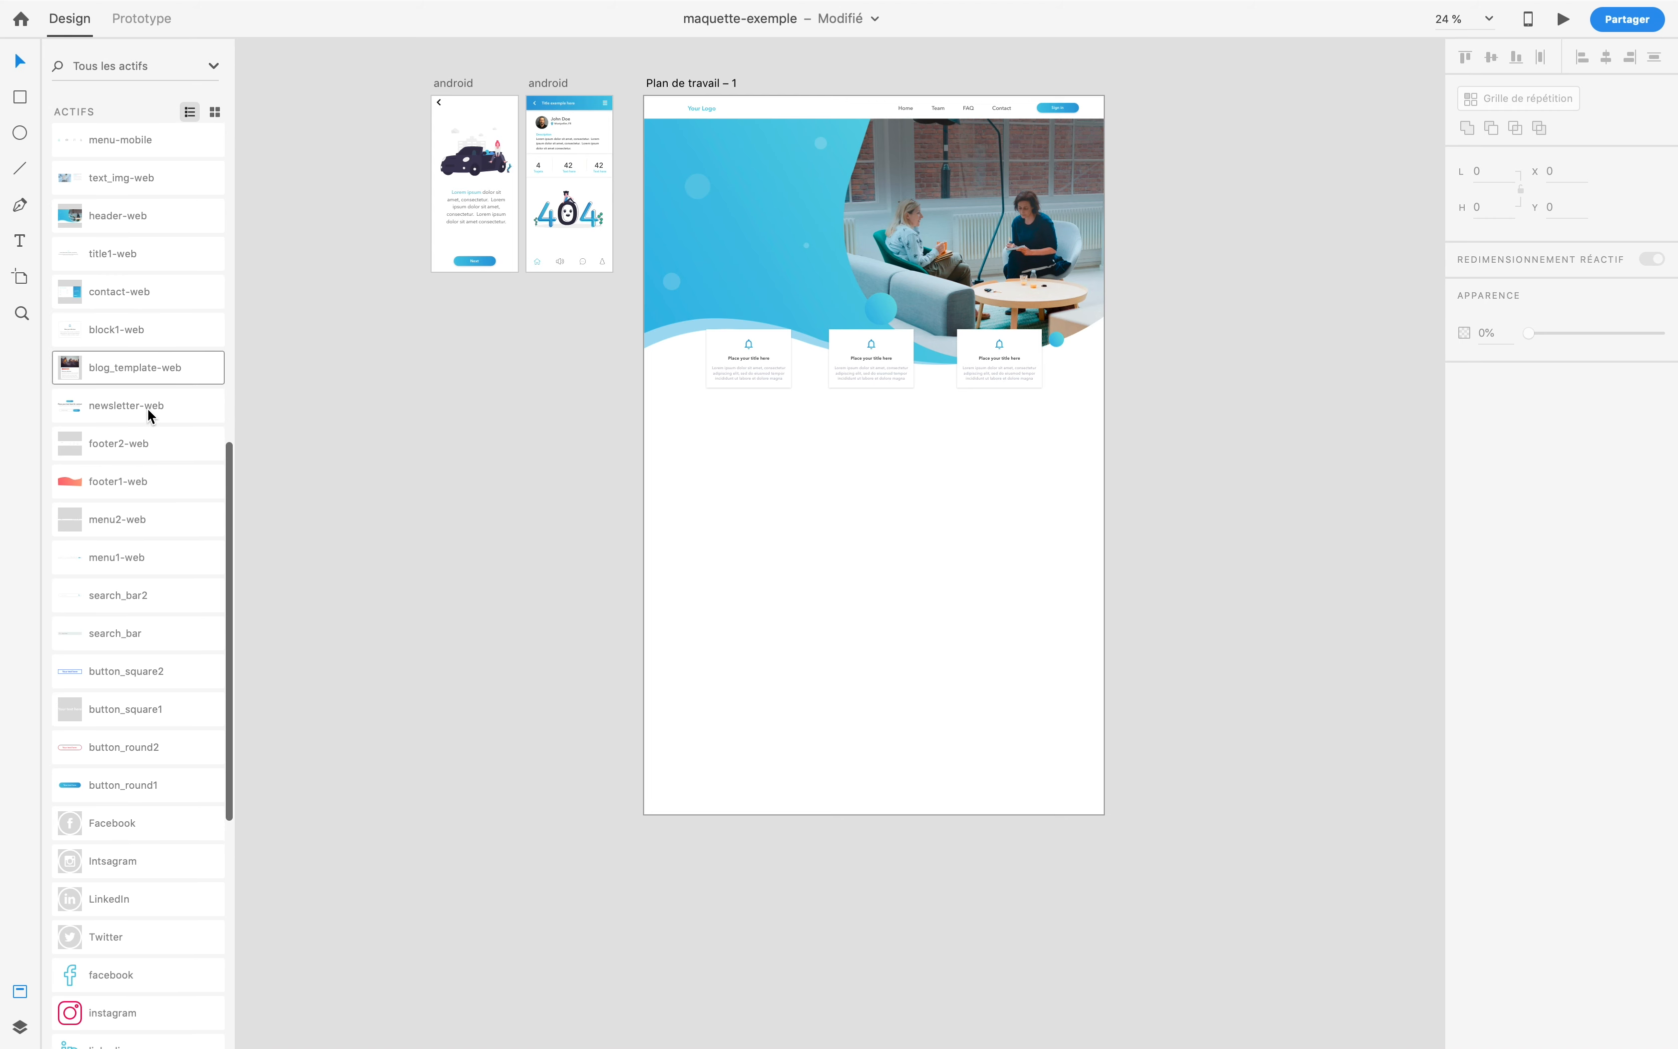
left_click_drag(150, 258, 899, 443)
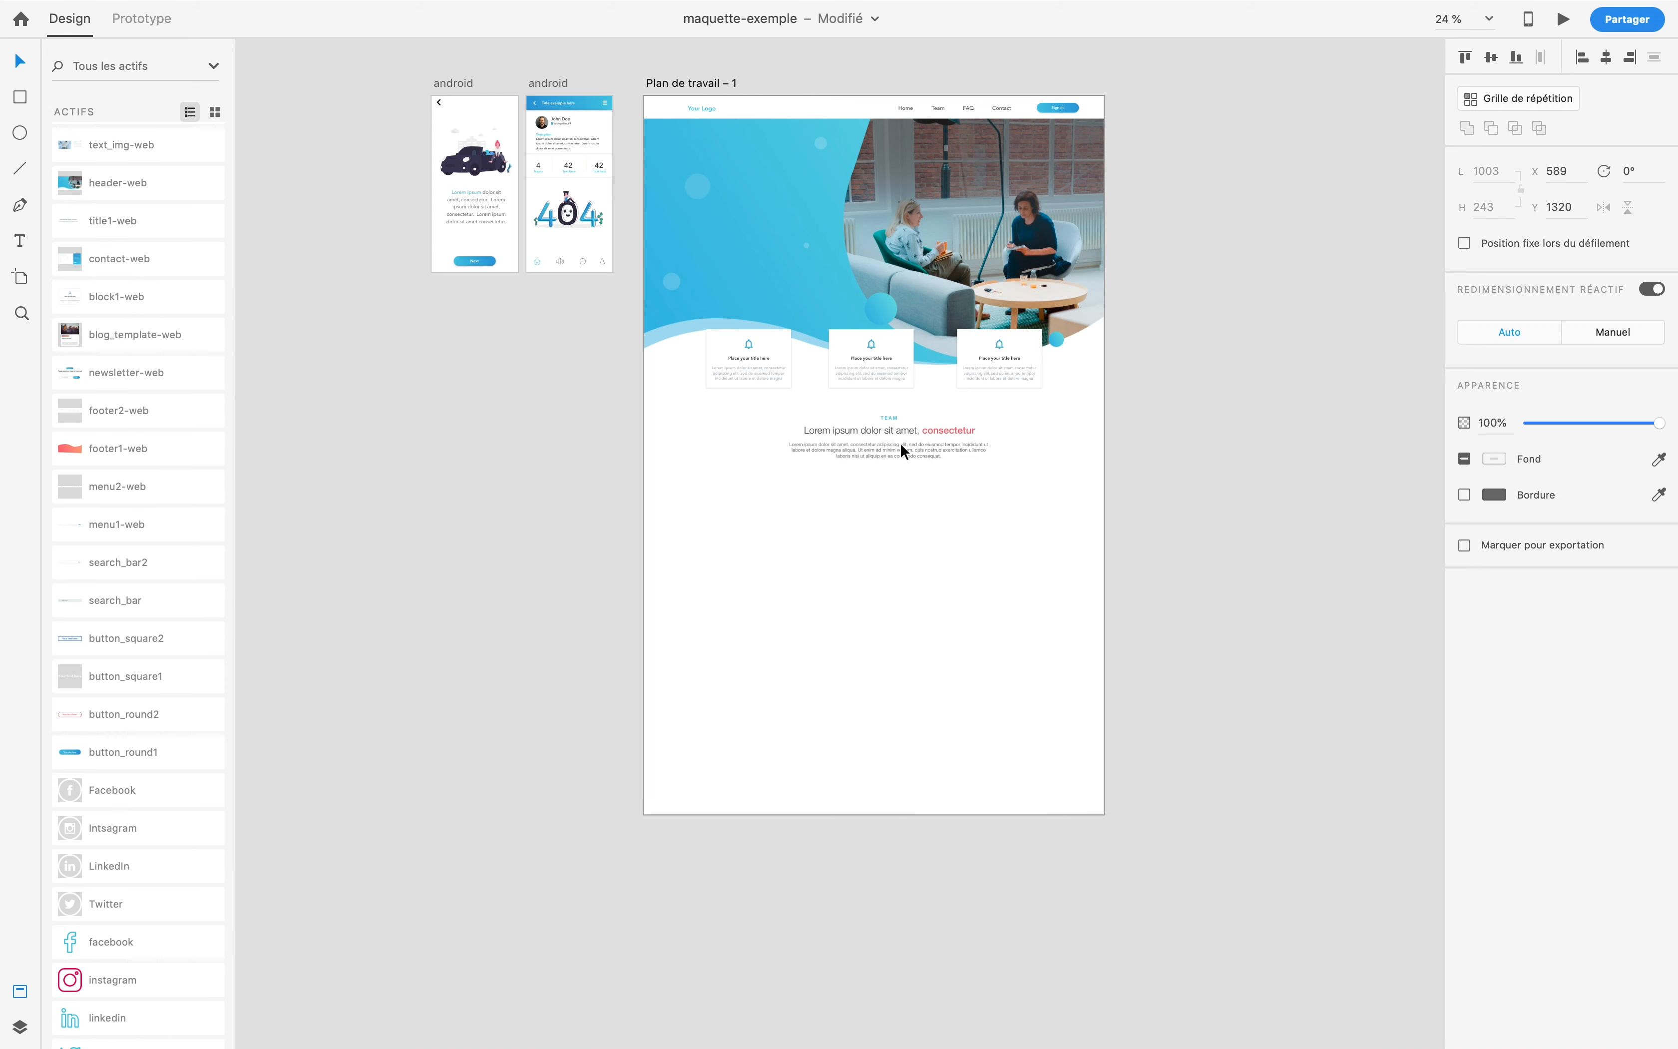
Step: Recolour the word "consectetur" in the Team title block's heading to light blue
scroll(952, 440, "up", 5)
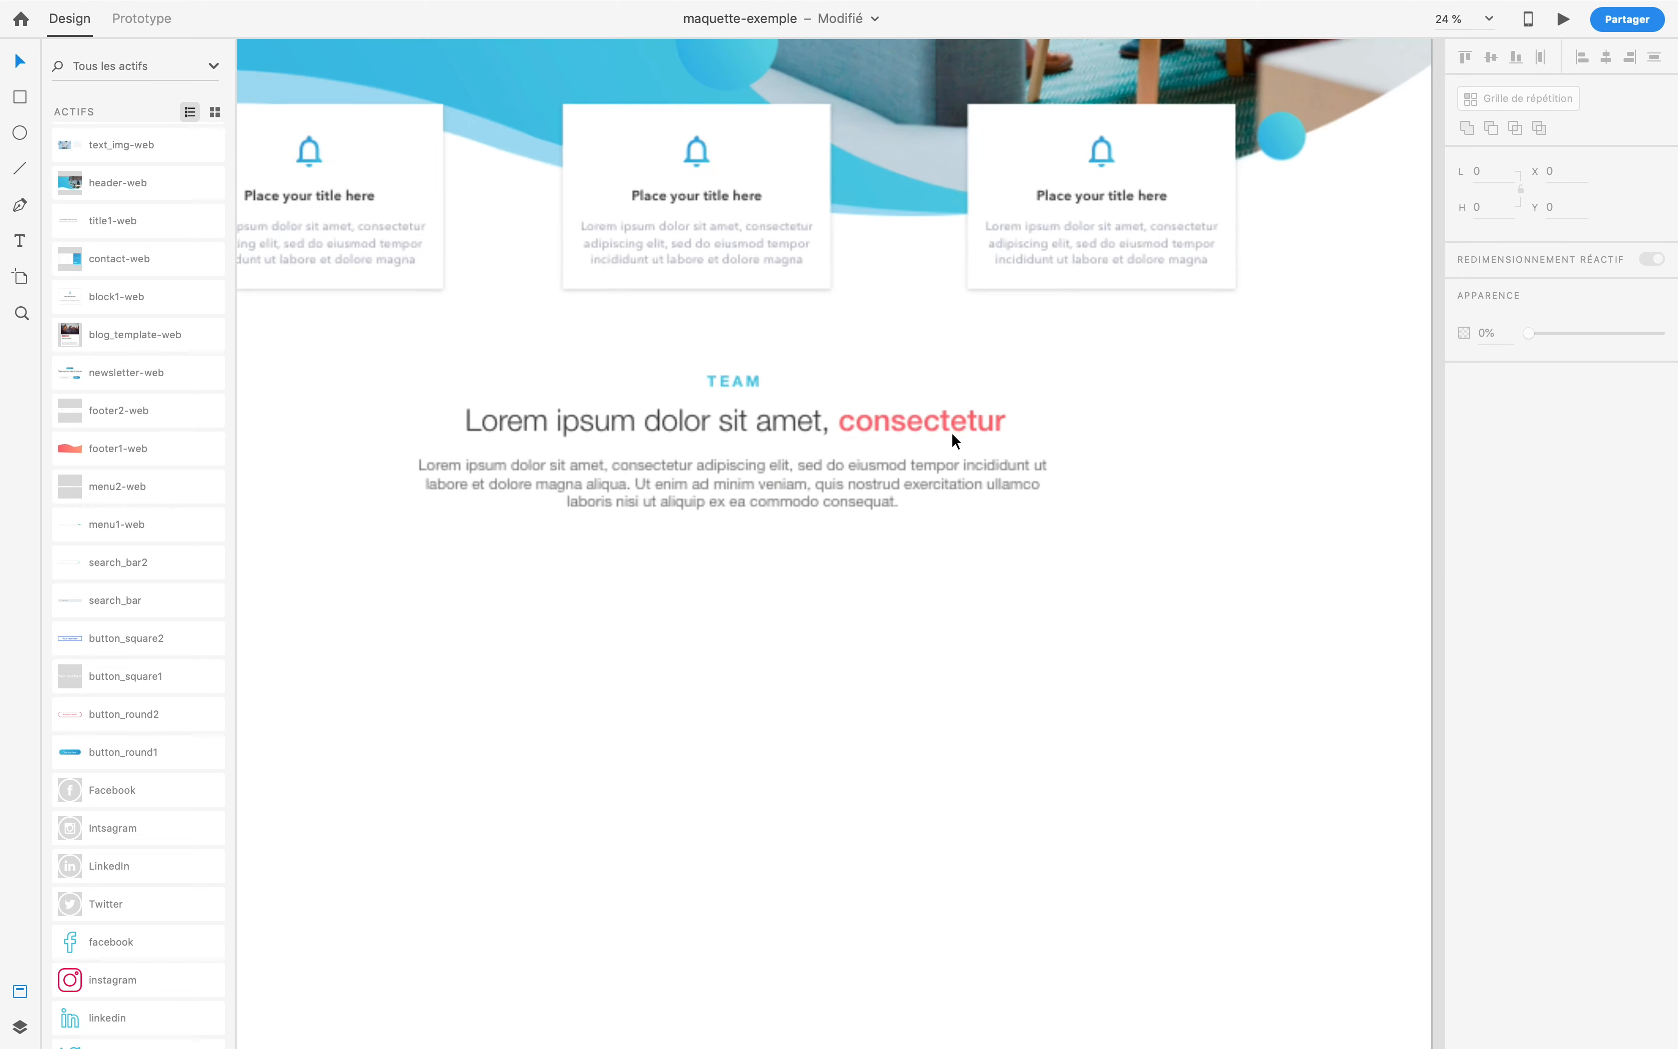
double_click(931, 417)
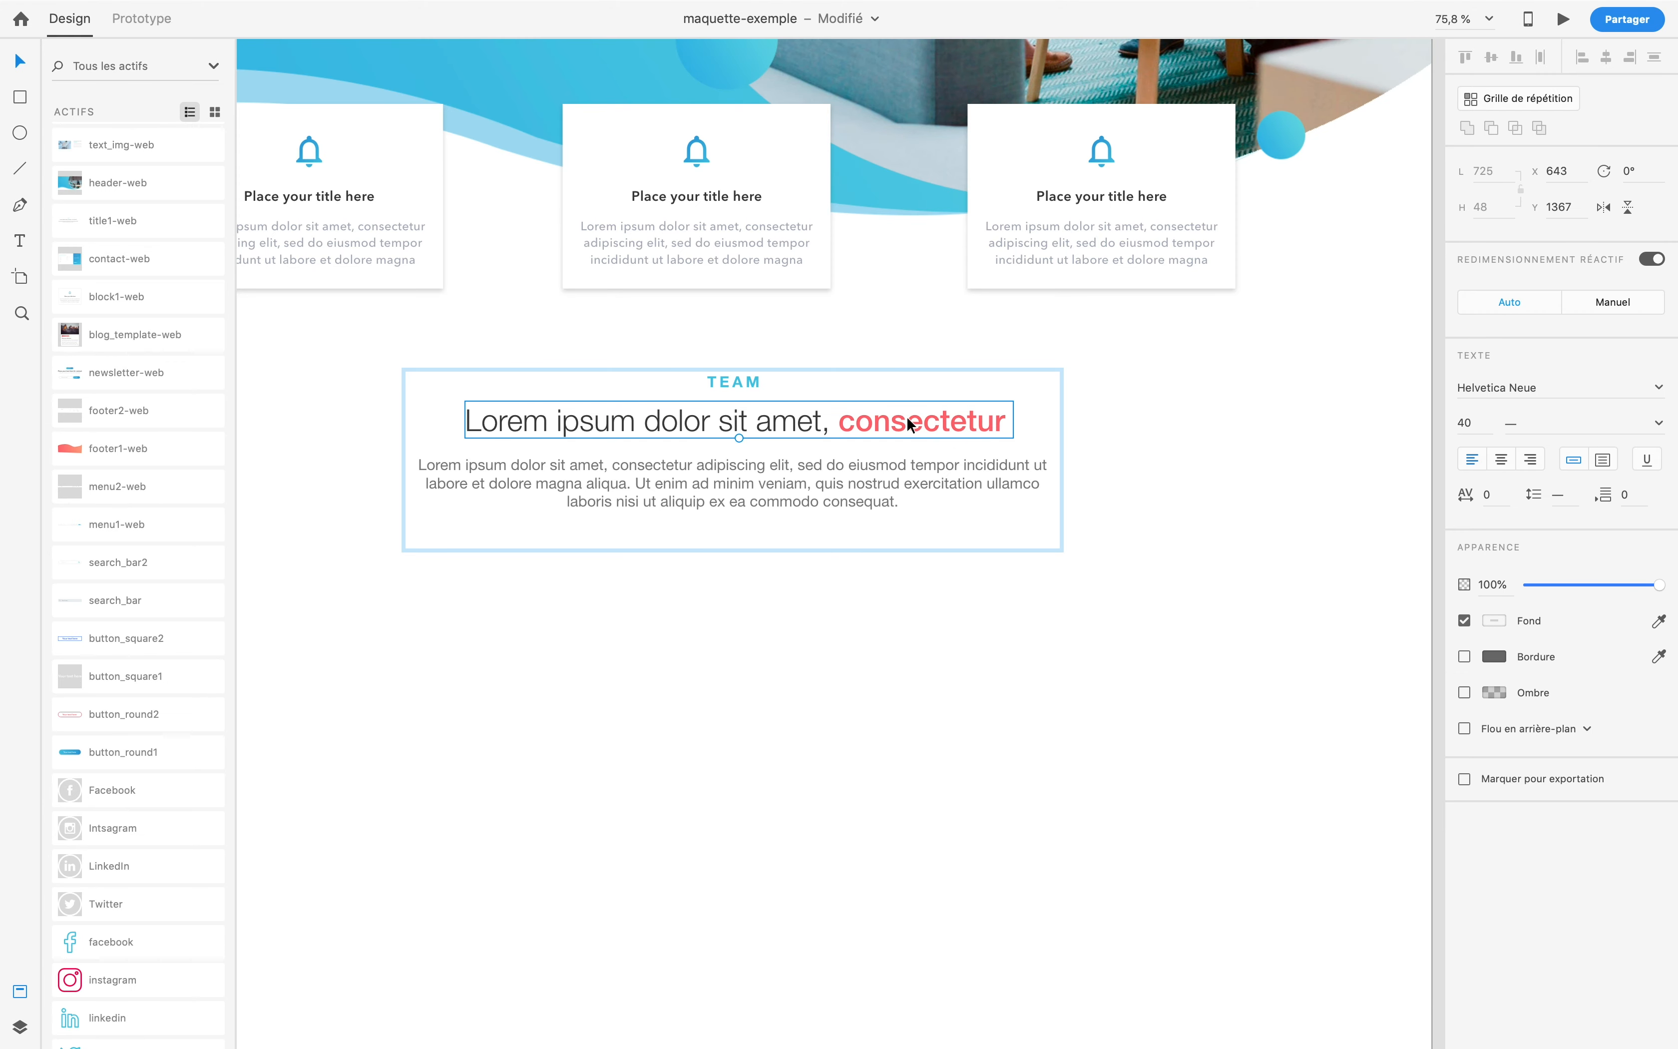
double_click(906, 416)
double_click(906, 416)
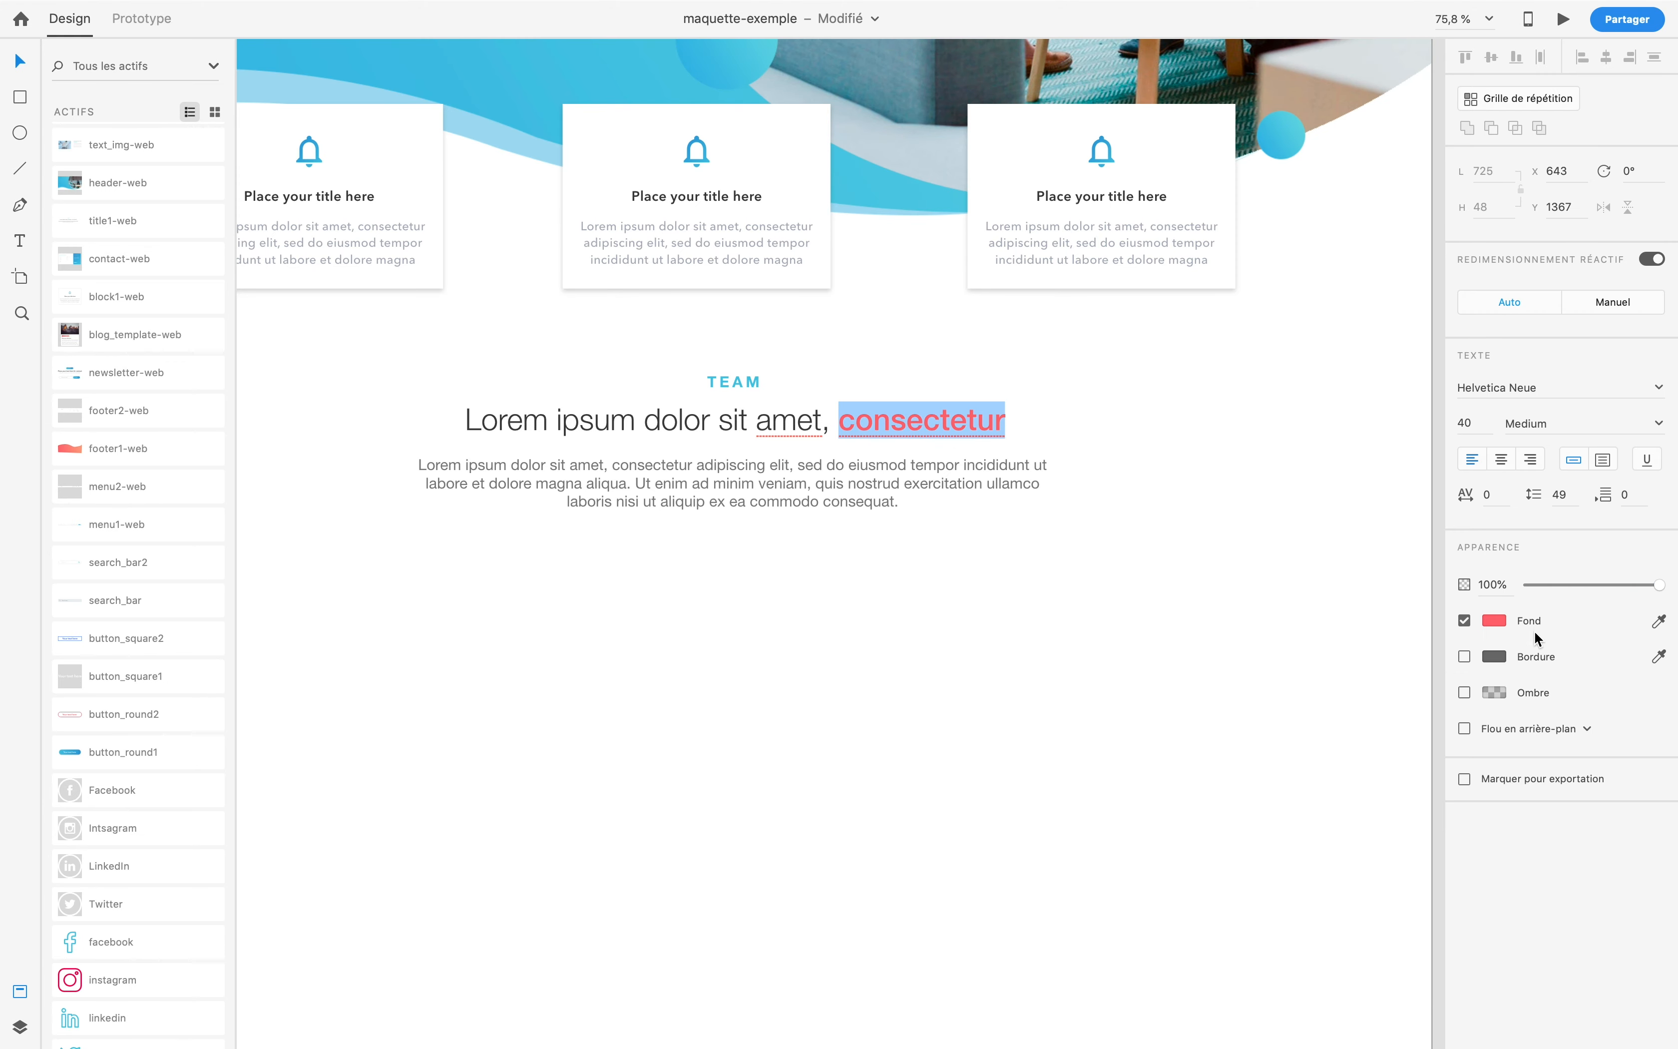
left_click(1495, 620)
left_click(1298, 722)
left_click(996, 697)
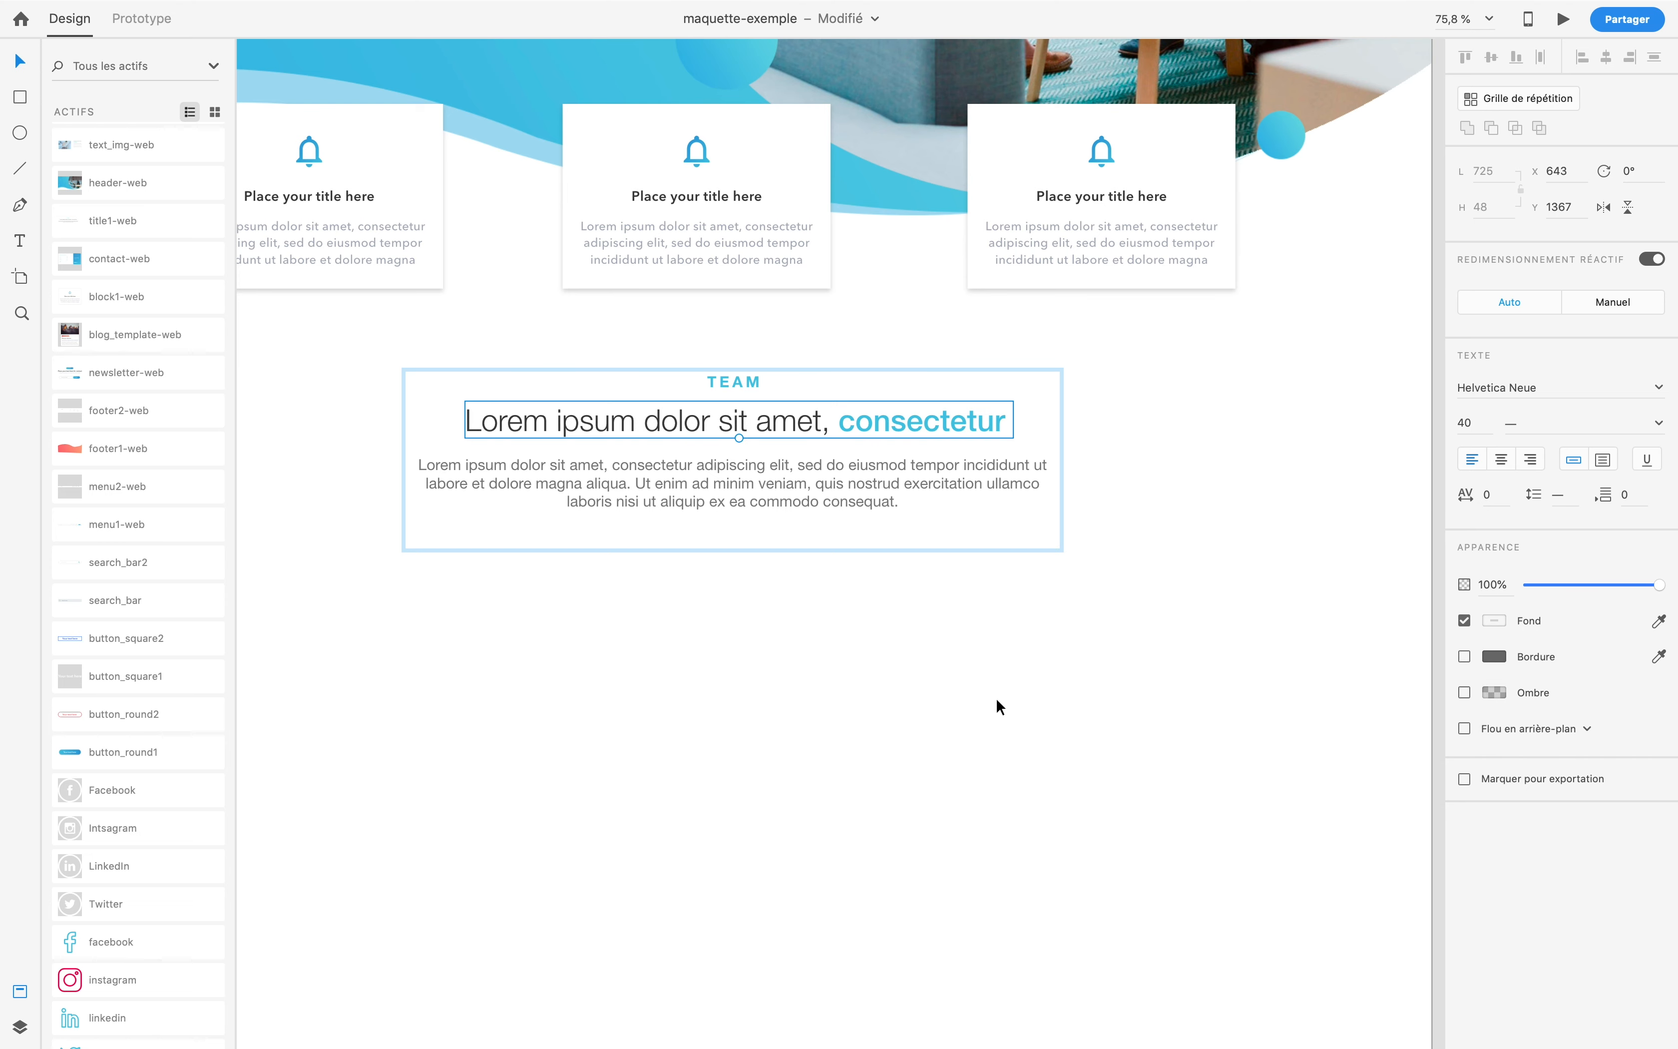
Step: Move the Team title block slightly farther below the cards, to X 562 and Y 1351
scroll(996, 698, "down", 5)
scroll(196, 367, "up", 15)
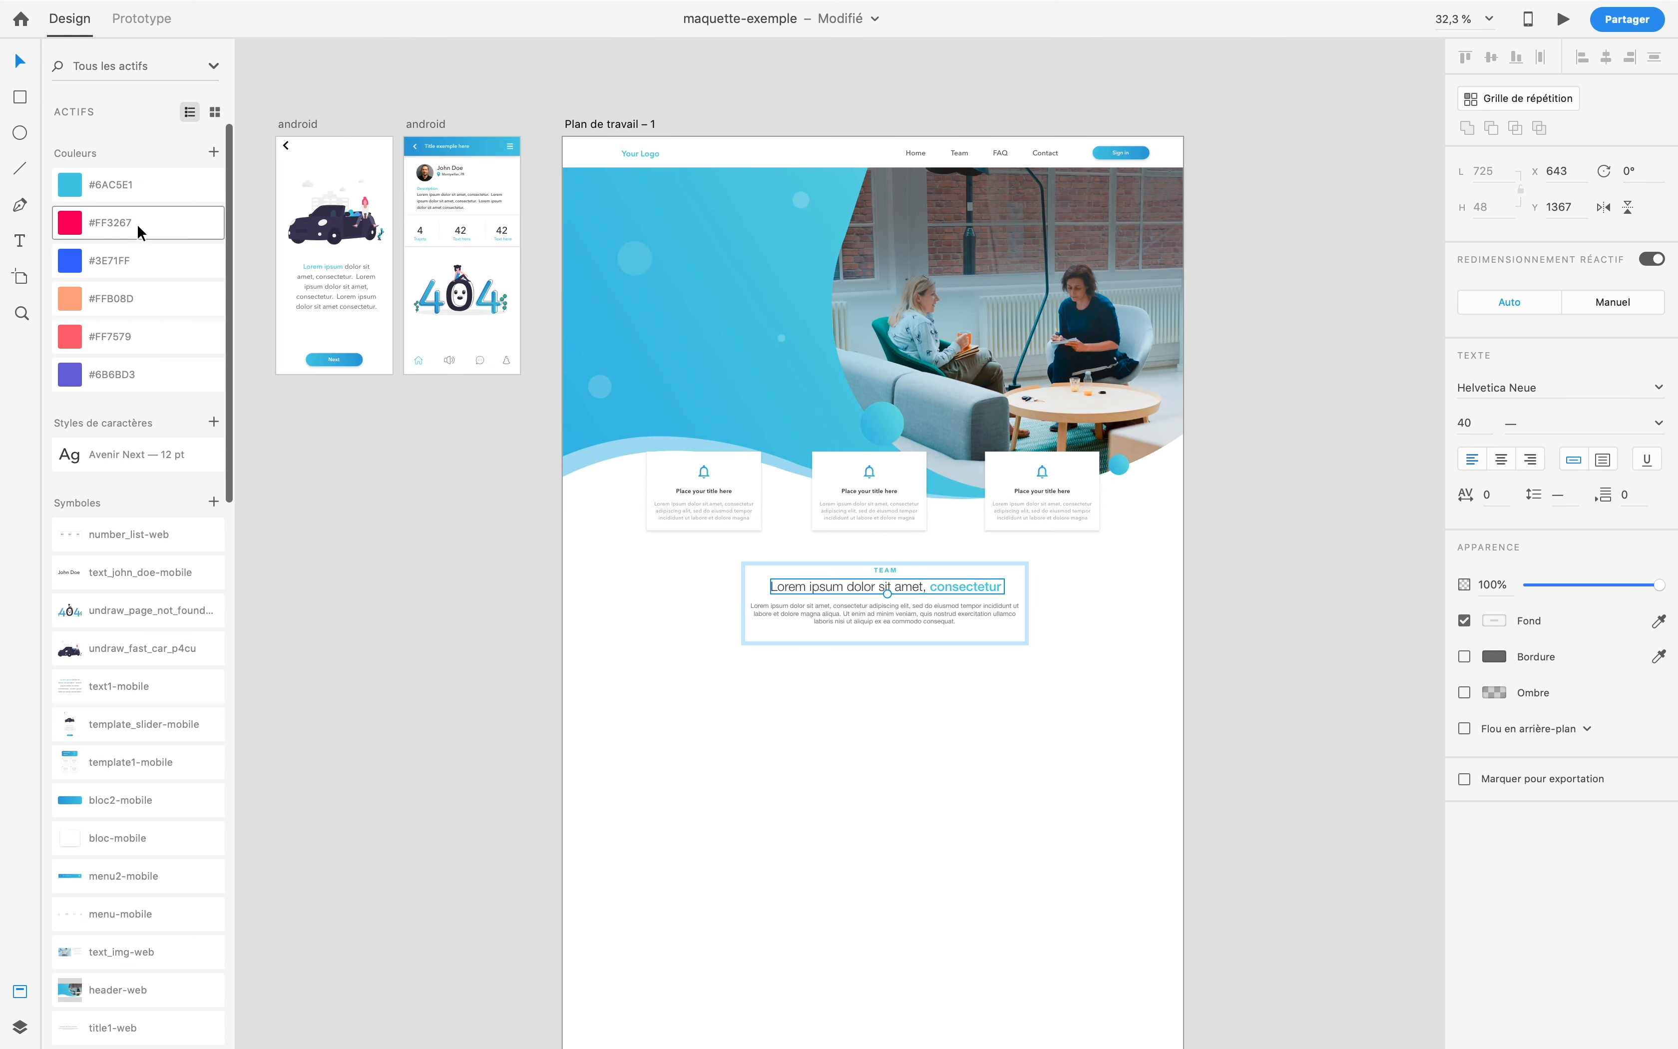
left_click(760, 733)
scroll(761, 733, "down", 3)
left_click_drag(737, 455, 913, 424)
left_click(933, 580)
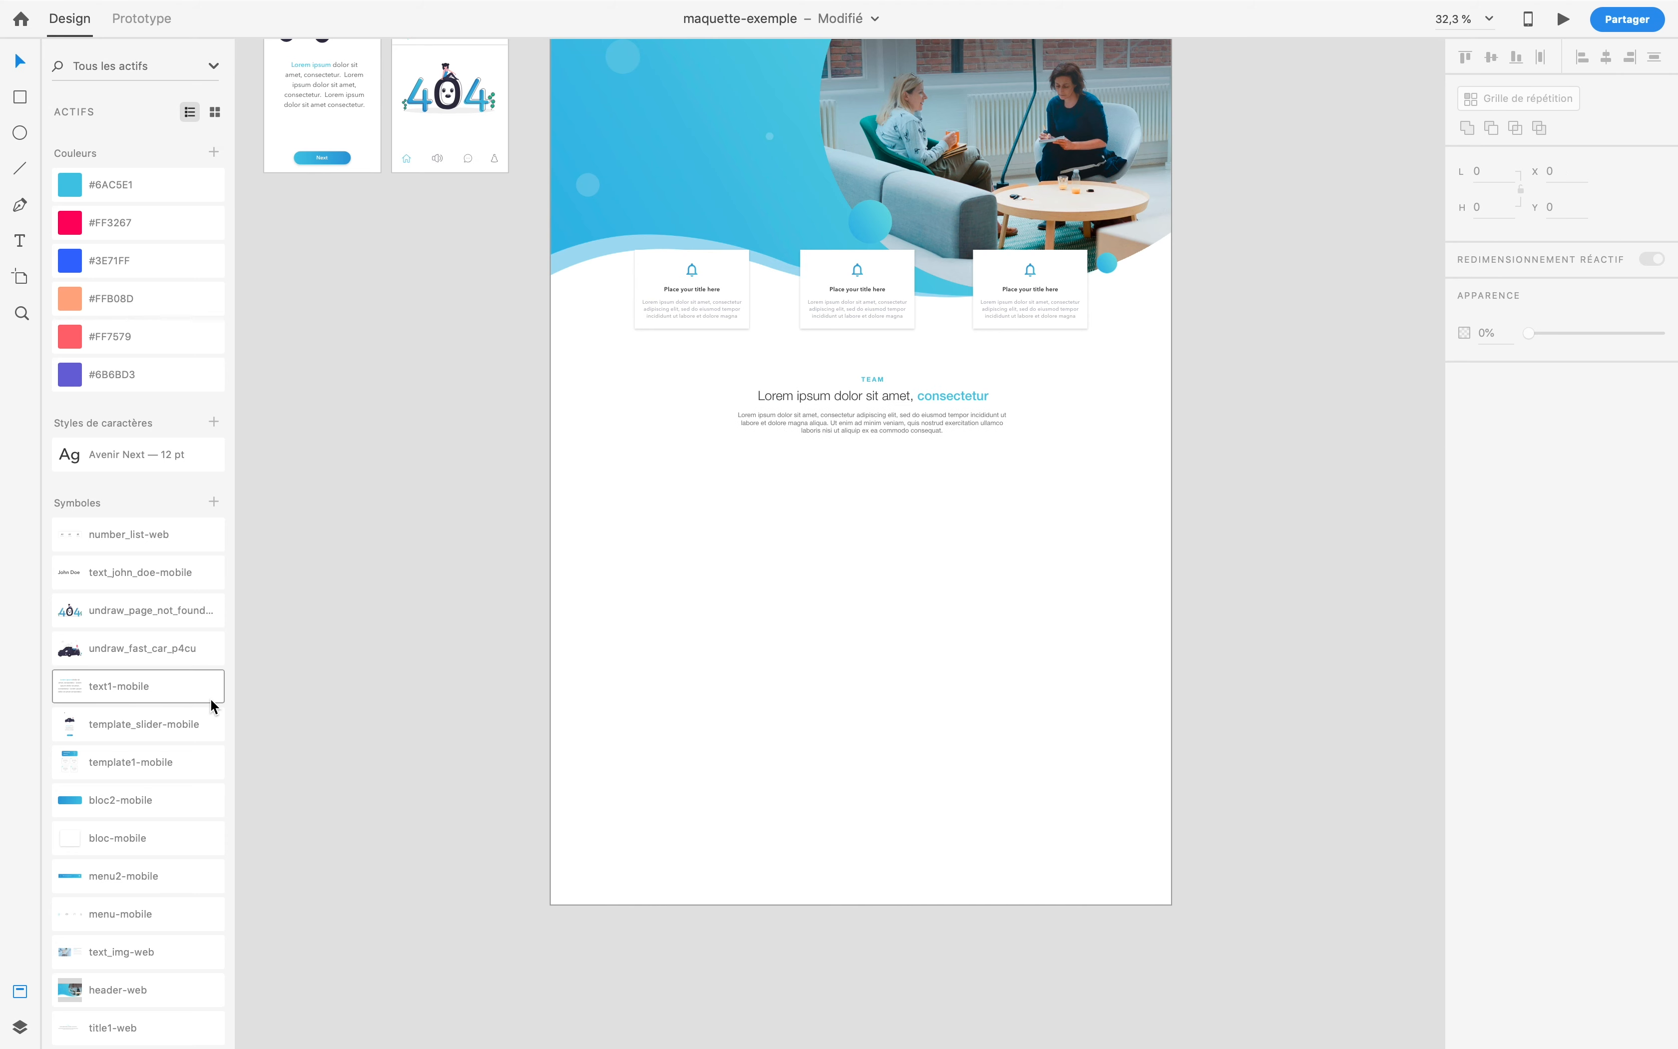
Step: Place the text_img-web symbol below the Team title block on the web artboard
scroll(150, 798, "down", 5)
left_click_drag(132, 645, 827, 605)
Step: Duplicate the Team title block and place the copy below the image and text section
left_click(903, 395)
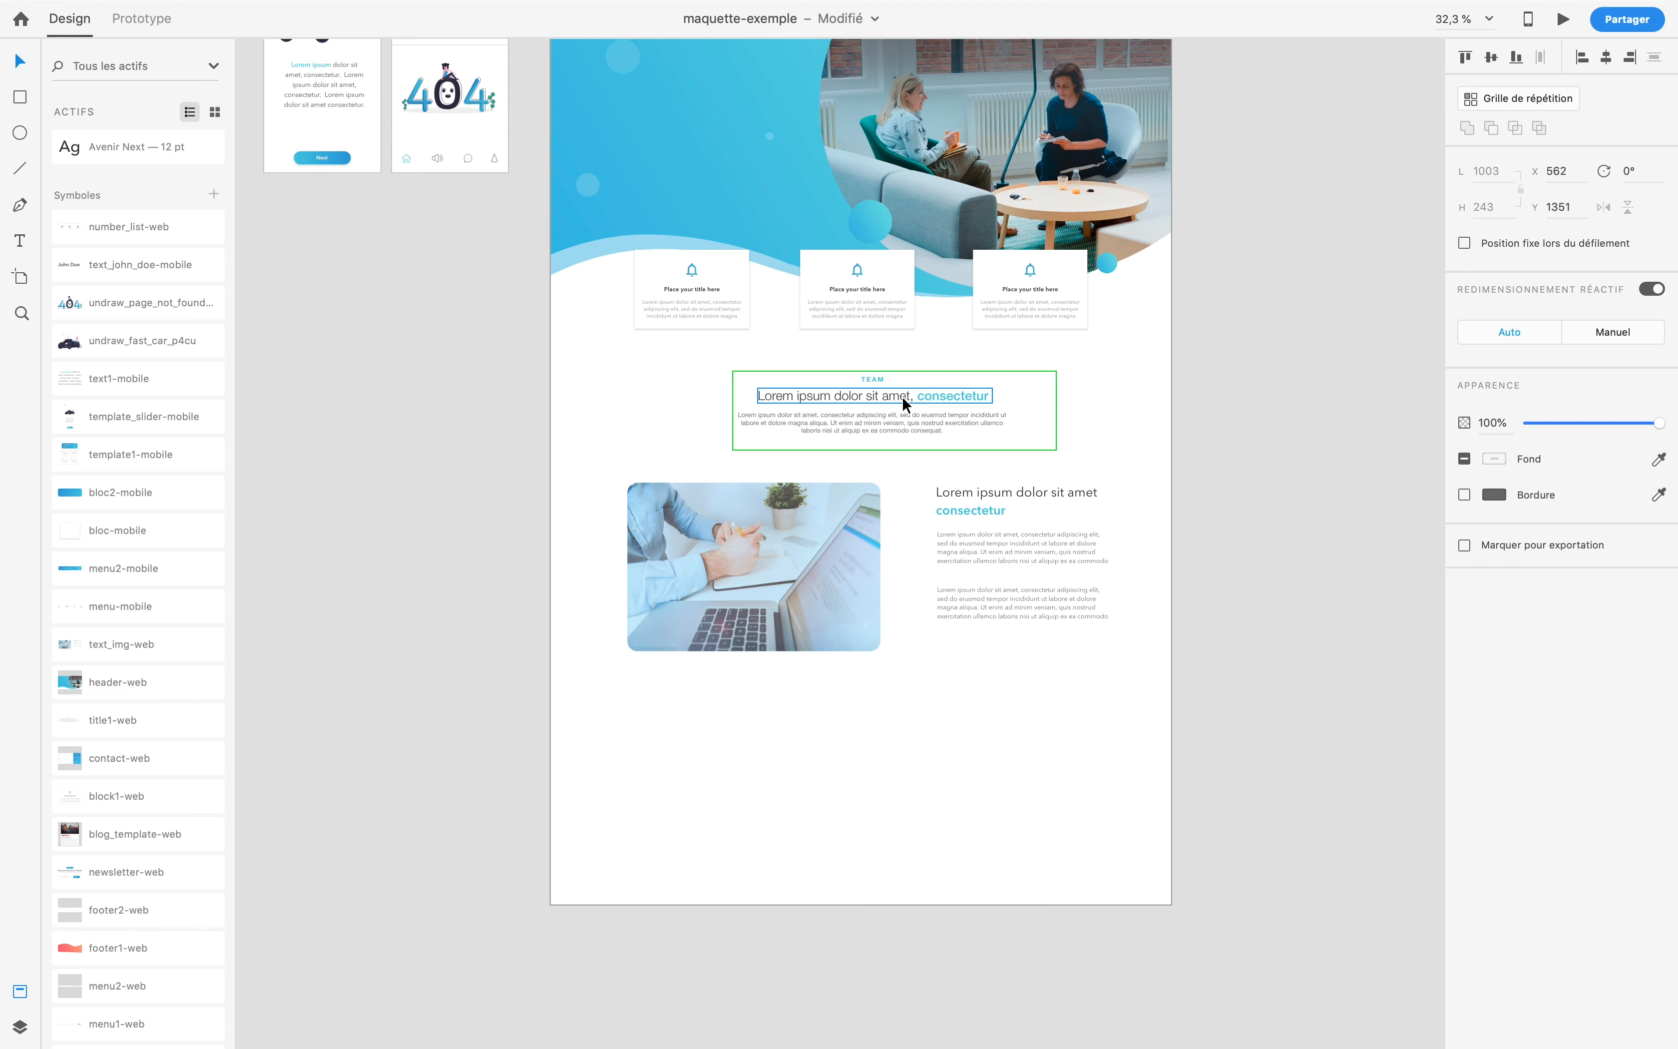
left_click(951, 858)
key("super+v")
left_click_drag(887, 424, 885, 777)
left_click(898, 861)
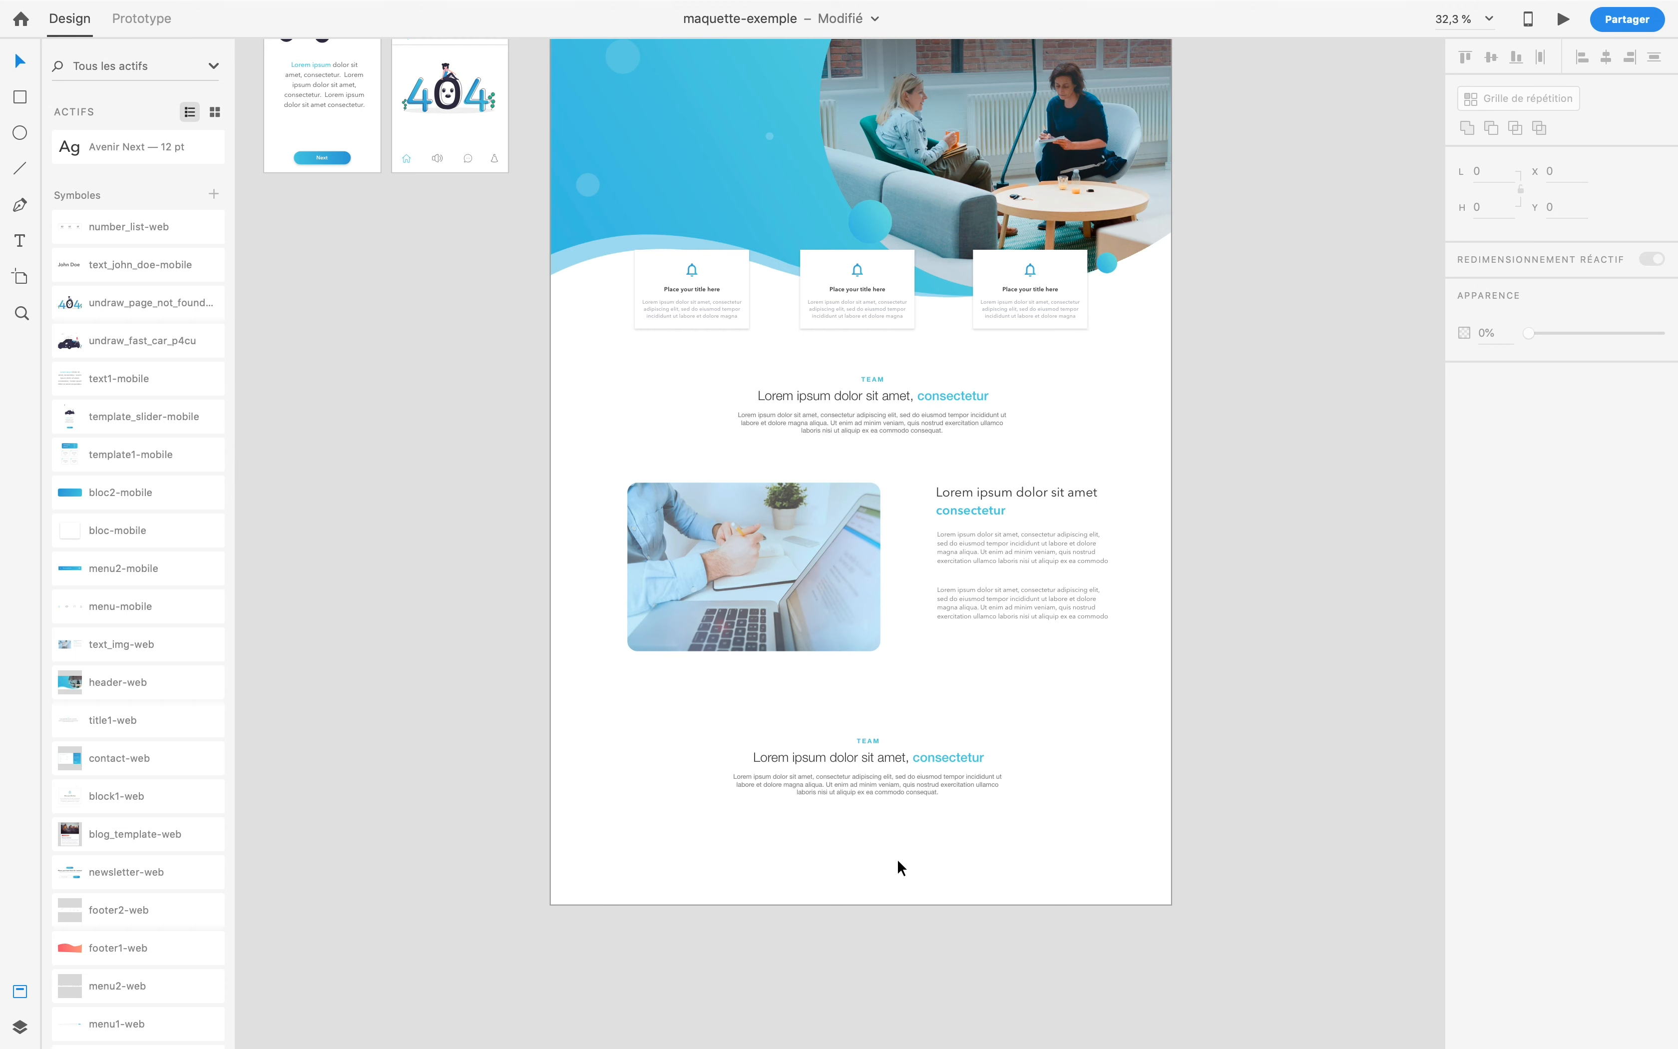
Step: Extend the web artboard downward to a height of 4210 px
left_click(886, 905)
left_click_drag(861, 905, 861, 1035)
scroll(880, 883, "down", 6)
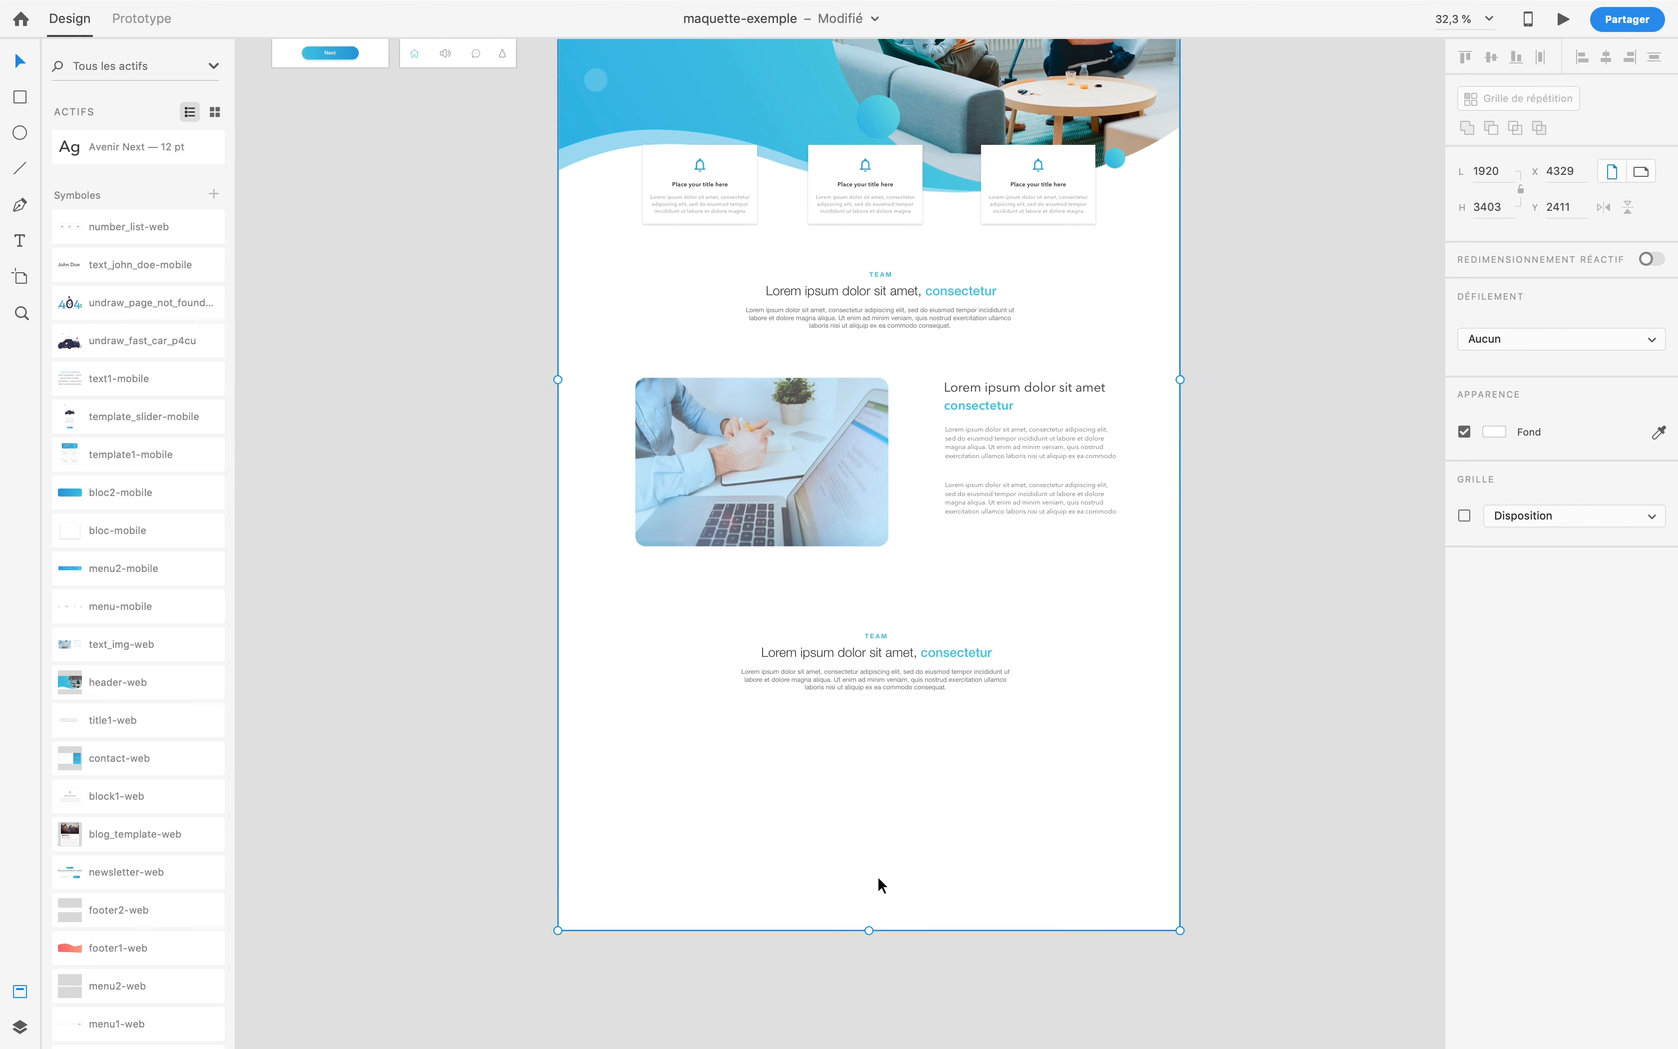
left_click_drag(879, 605, 880, 865)
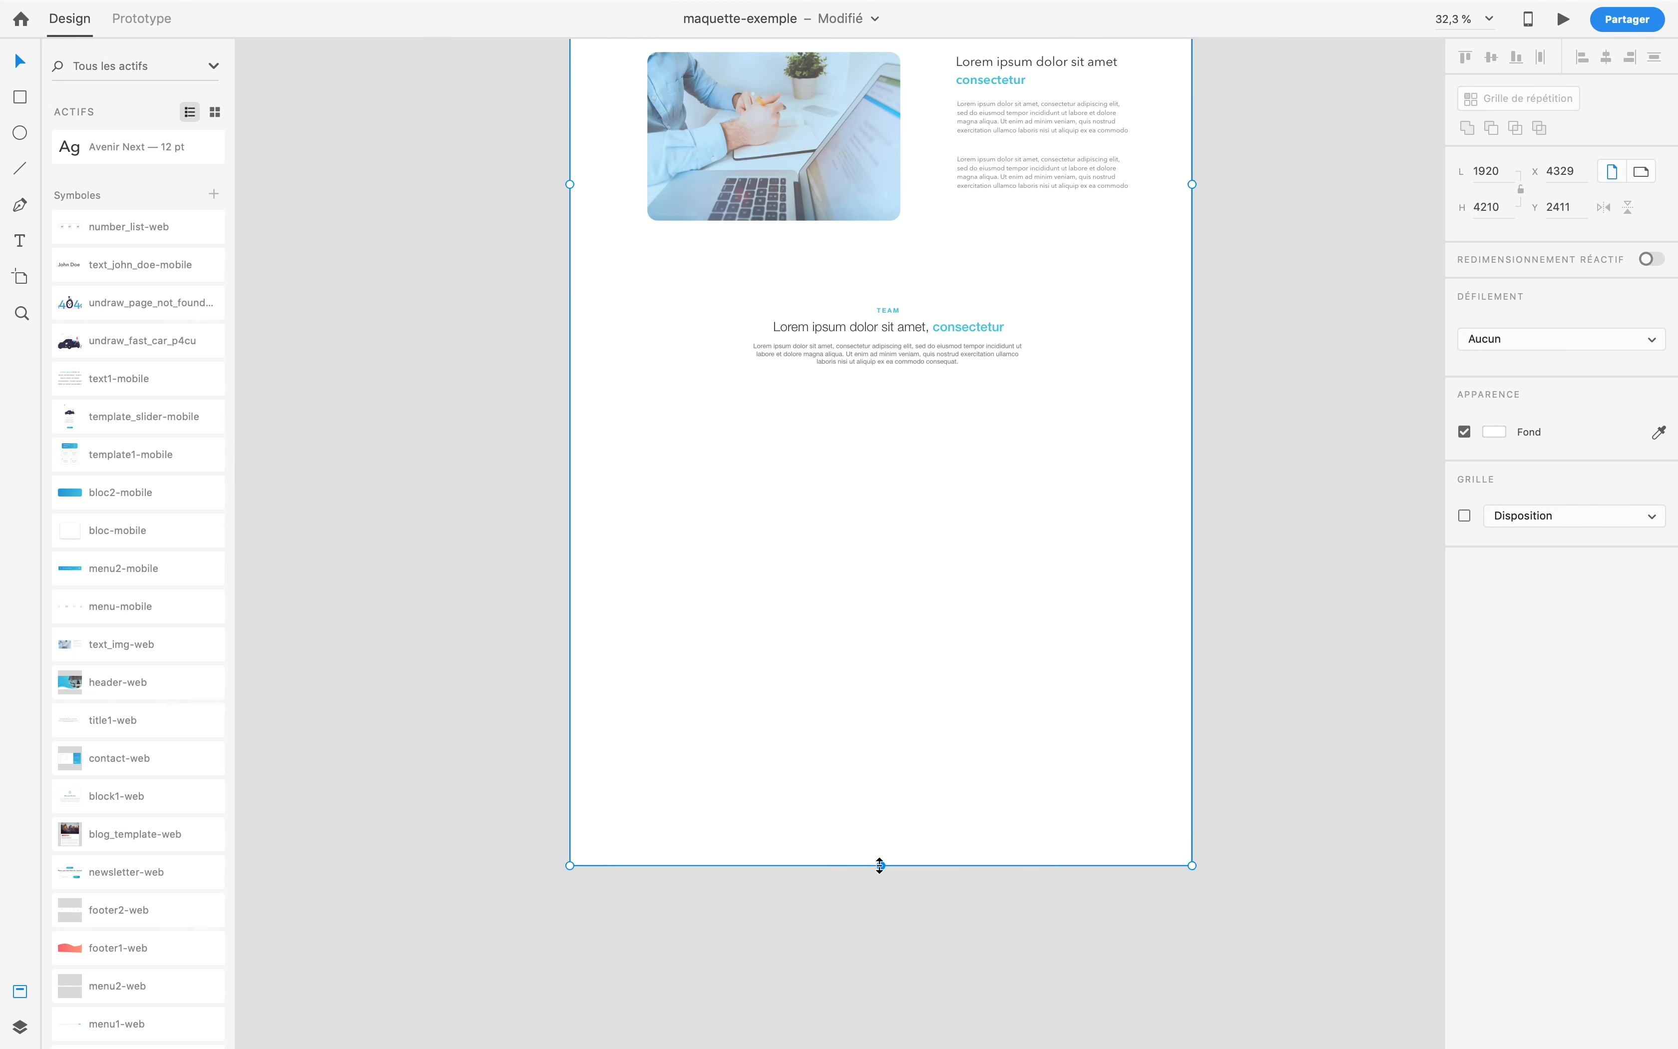
scroll(138, 879, "down", 5)
left_click_drag(120, 715, 864, 654)
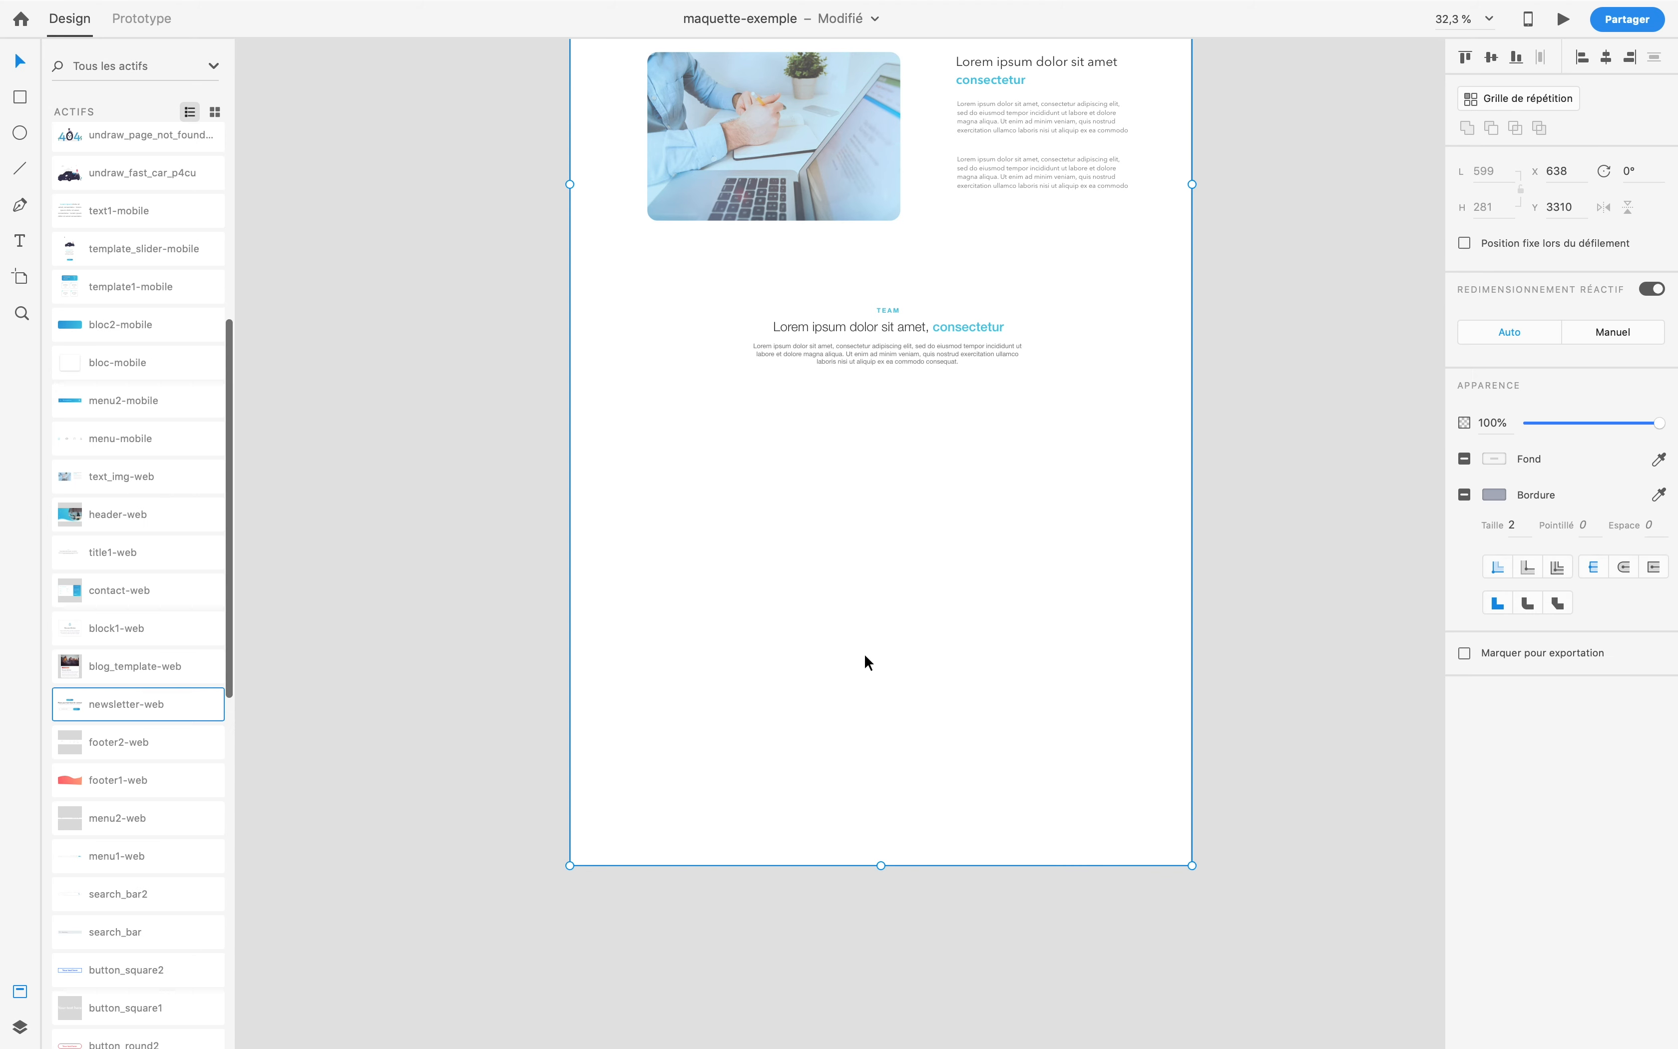
key("Delete")
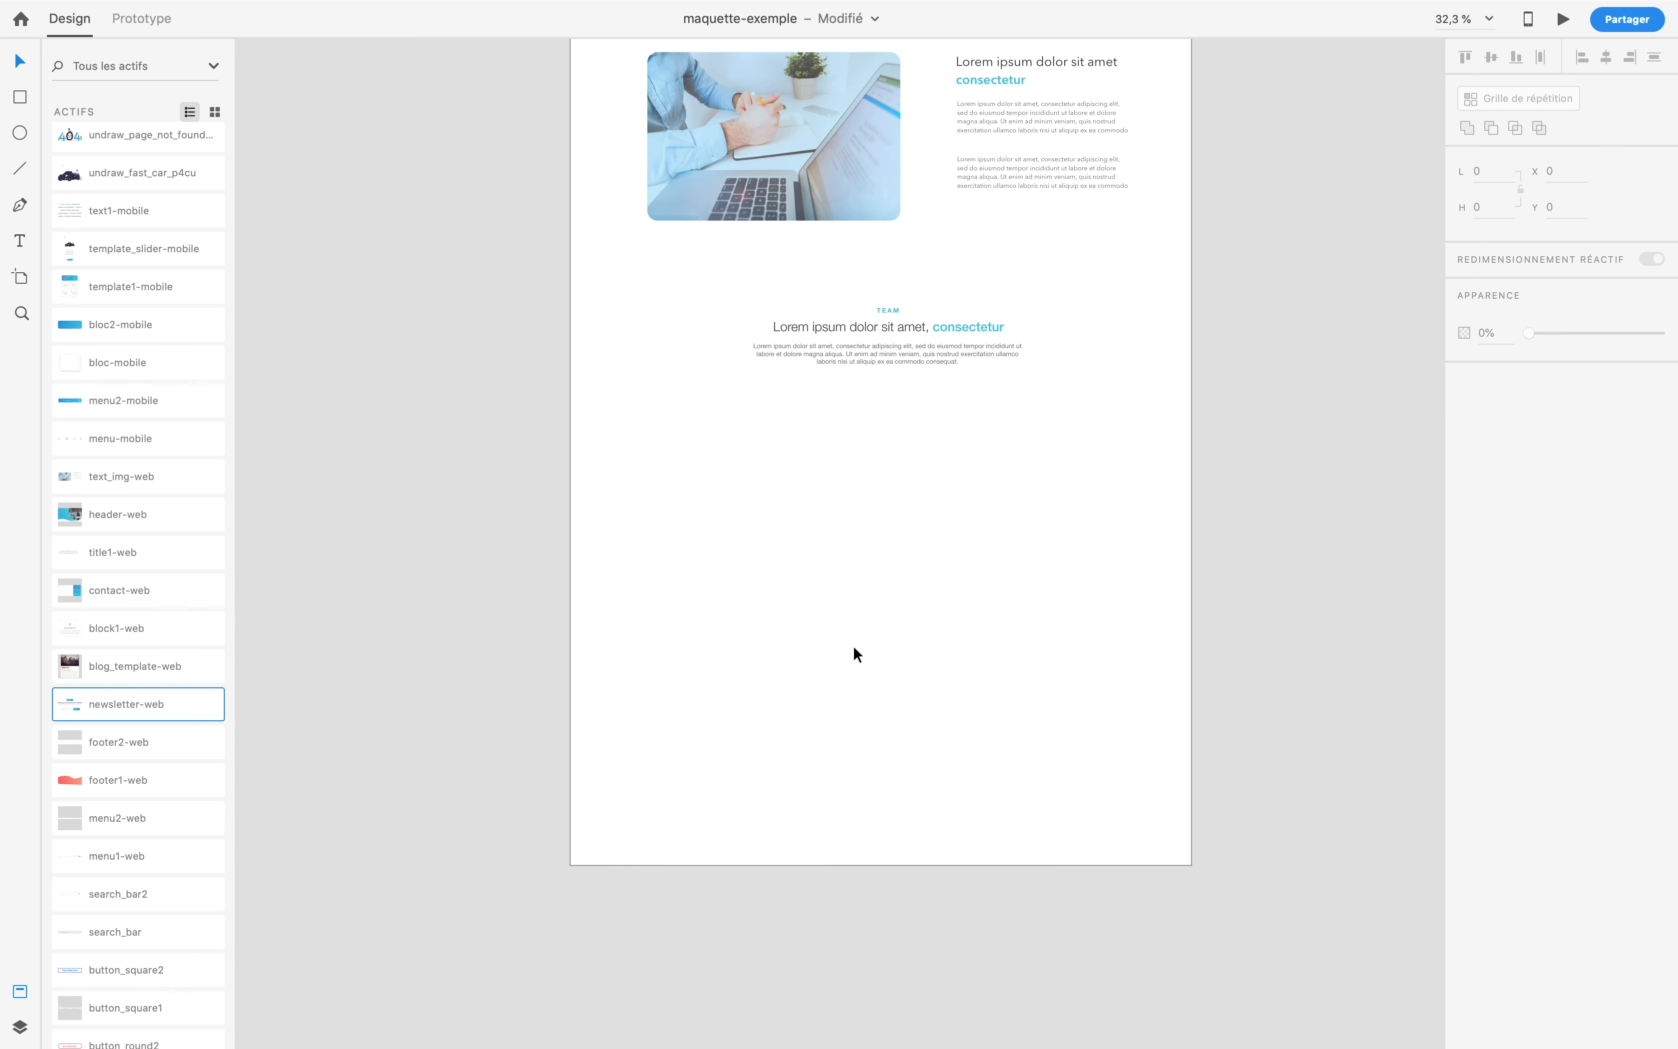
Step: Place the contact-web symbol below the second Team title block on the web artboard
scroll(165, 775, "down", 5)
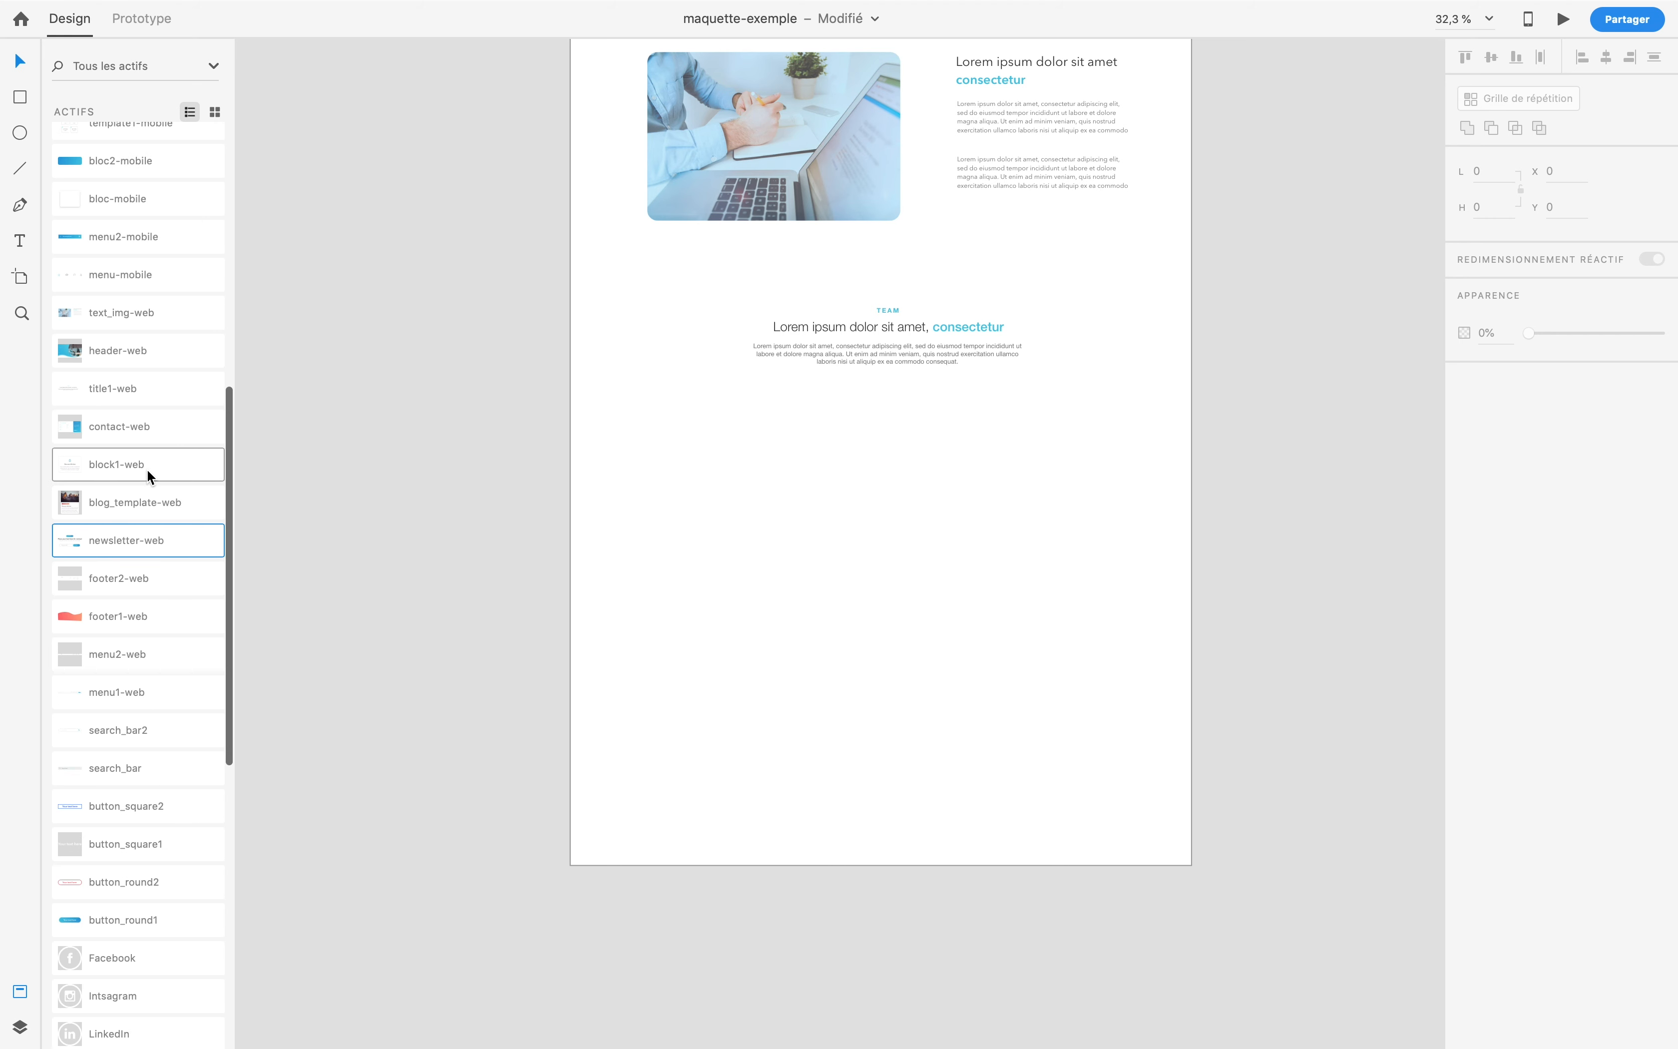
left_click(129, 425)
left_click_drag(128, 425, 914, 540)
left_click(870, 720)
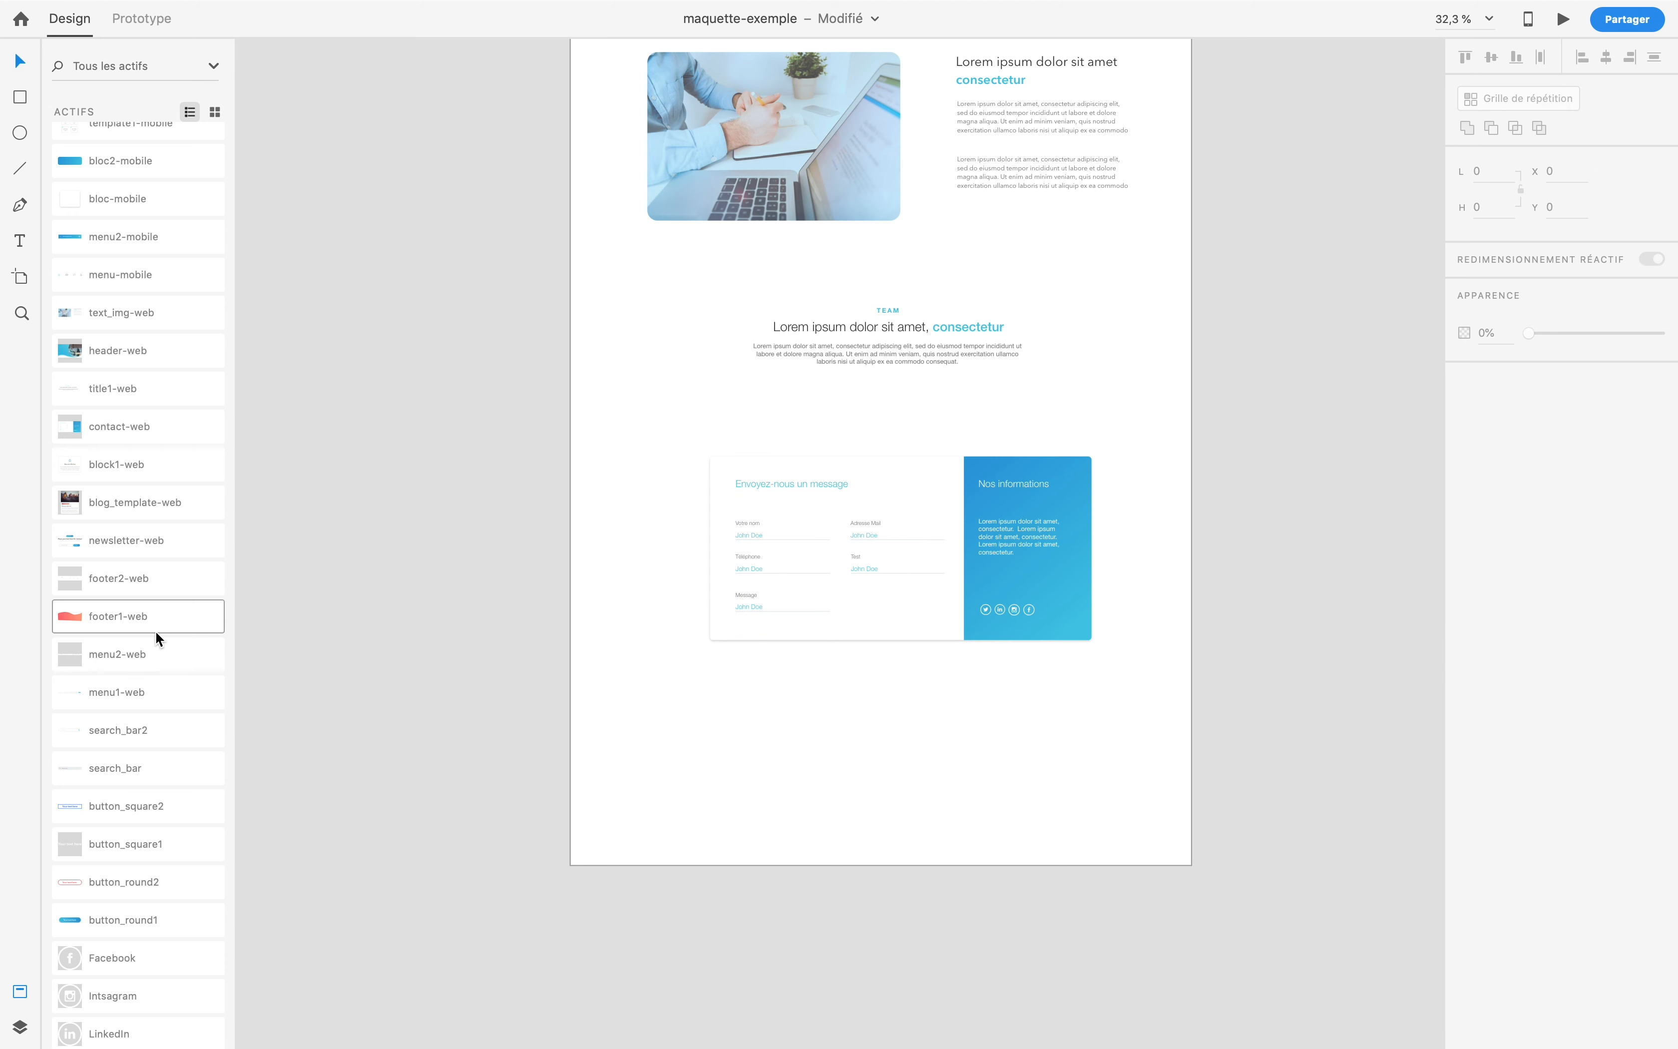
Step: Place the footer2-web symbol at the bottom of the web artboard, below the contact form
scroll(150, 603, "down", 1)
left_click_drag(141, 573, 857, 804)
left_click(459, 717)
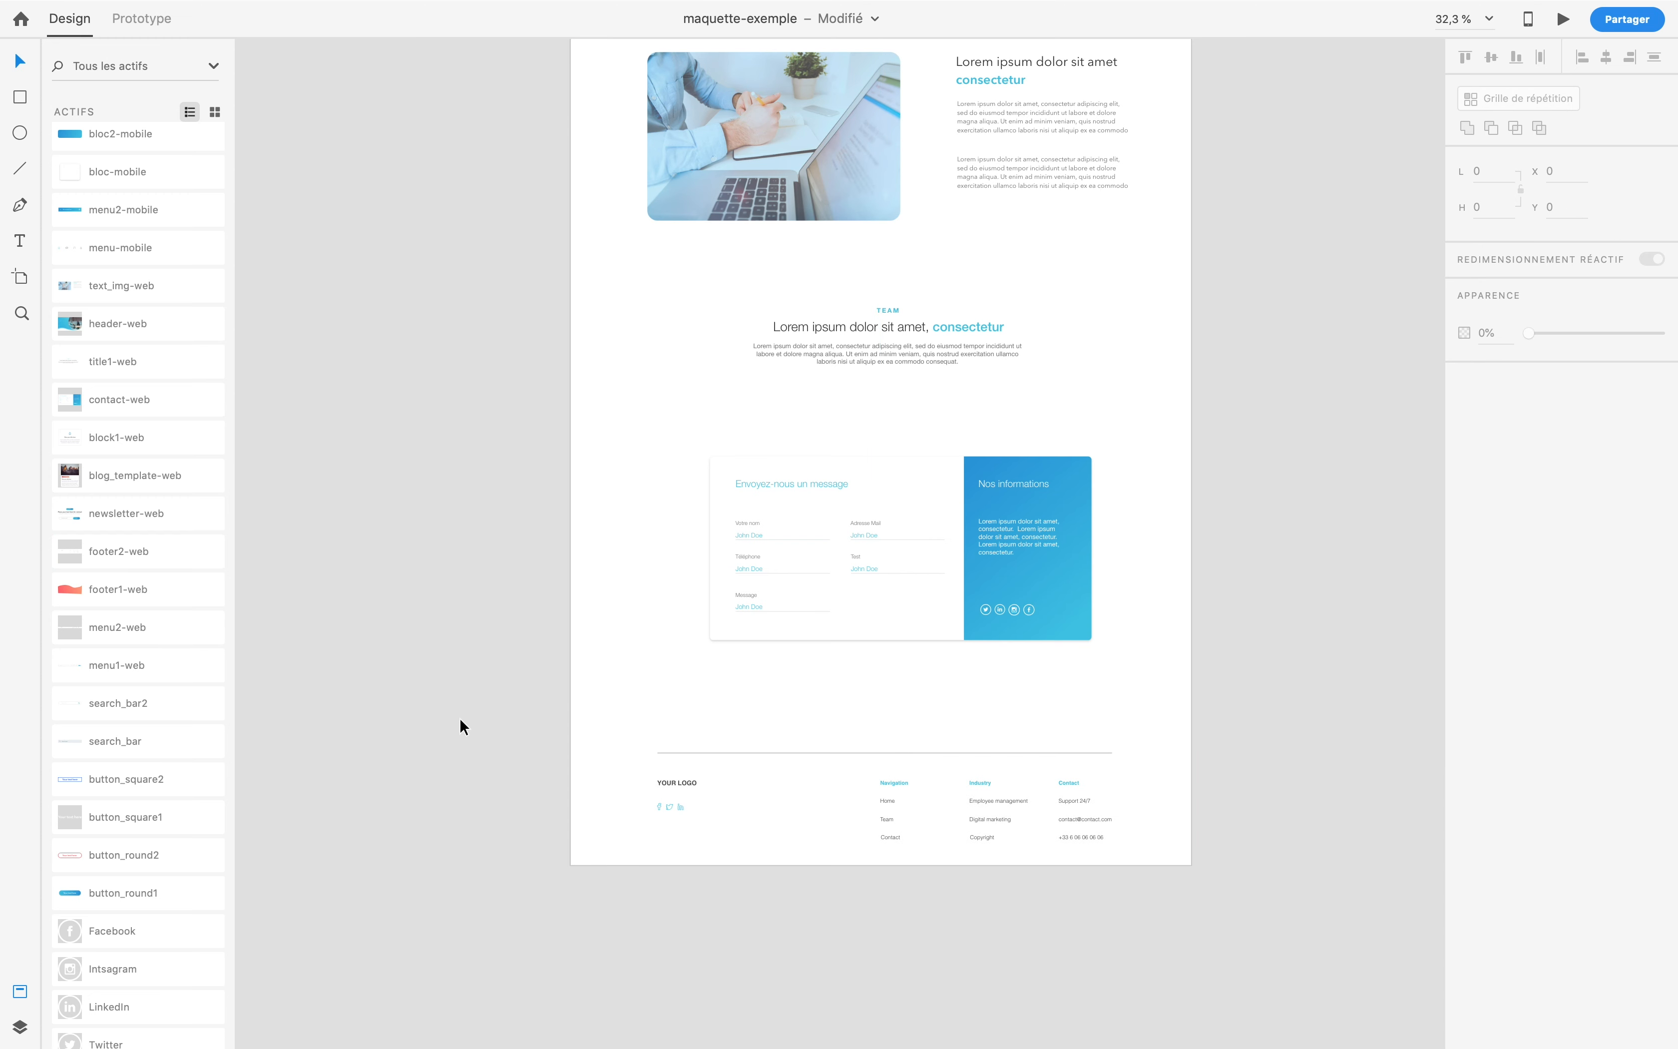
Step: Preview the whole web page and examine its layout in the full-screen preview
scroll(459, 717, "down", 5)
scroll(460, 719, "up", 2)
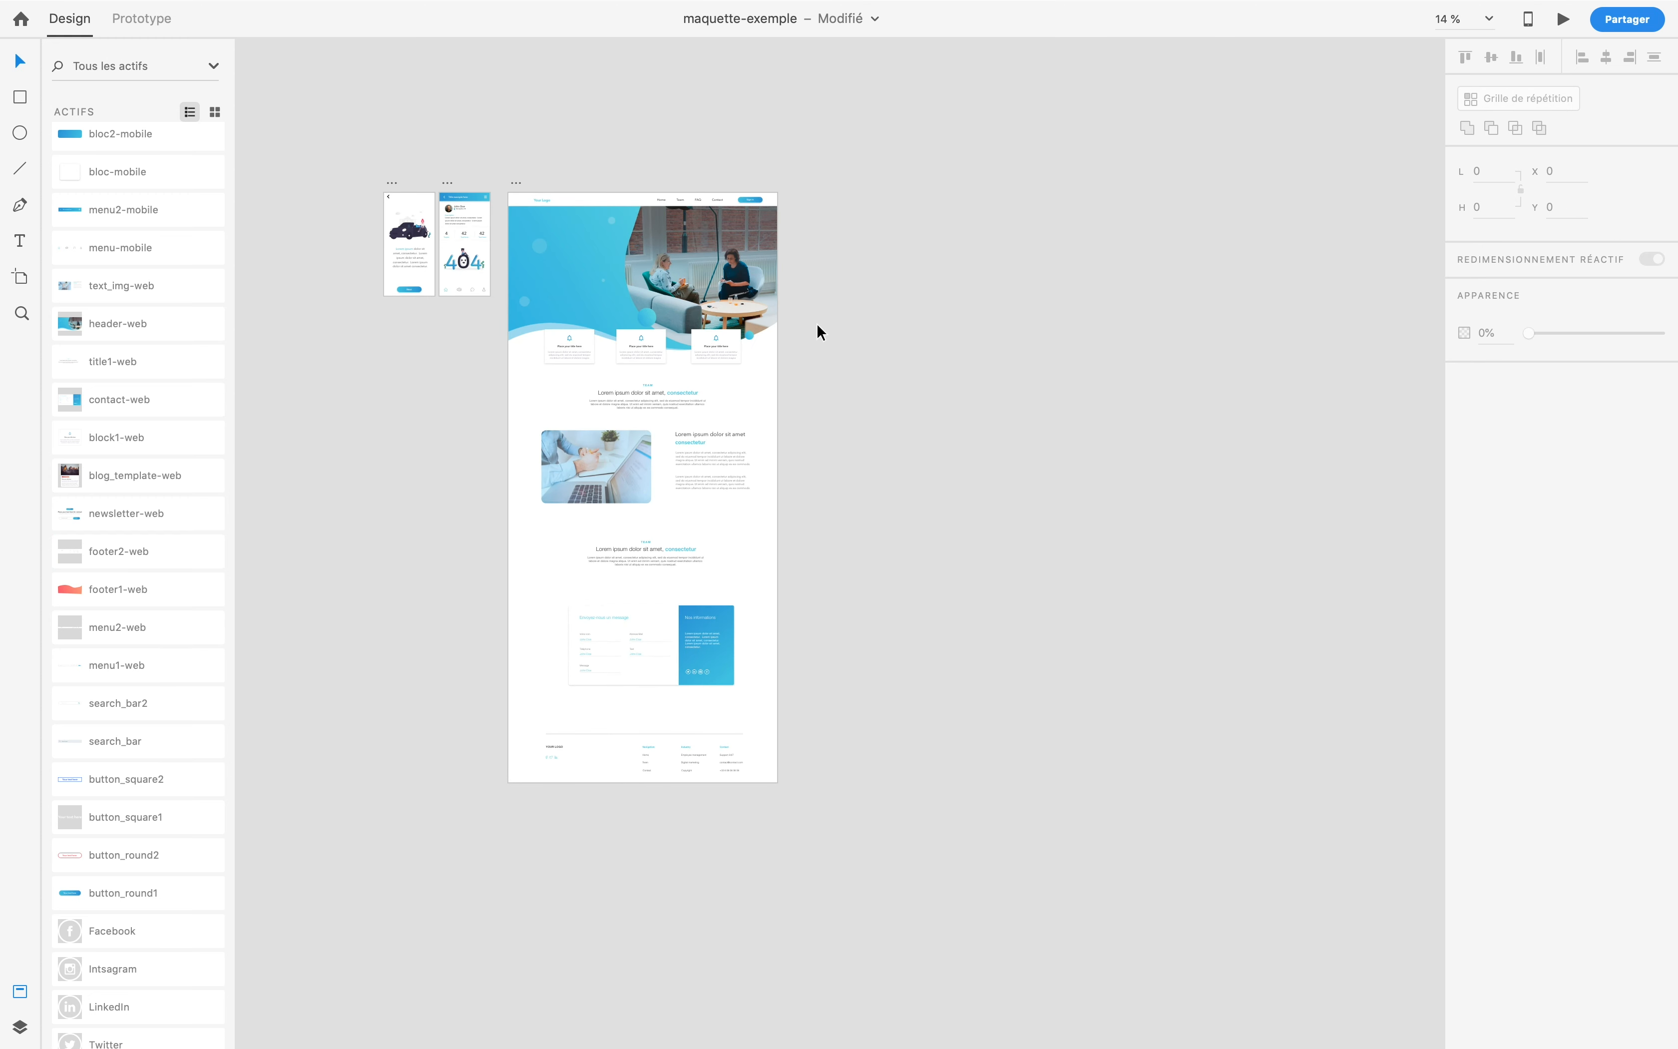
left_click(773, 337)
left_click(1561, 20)
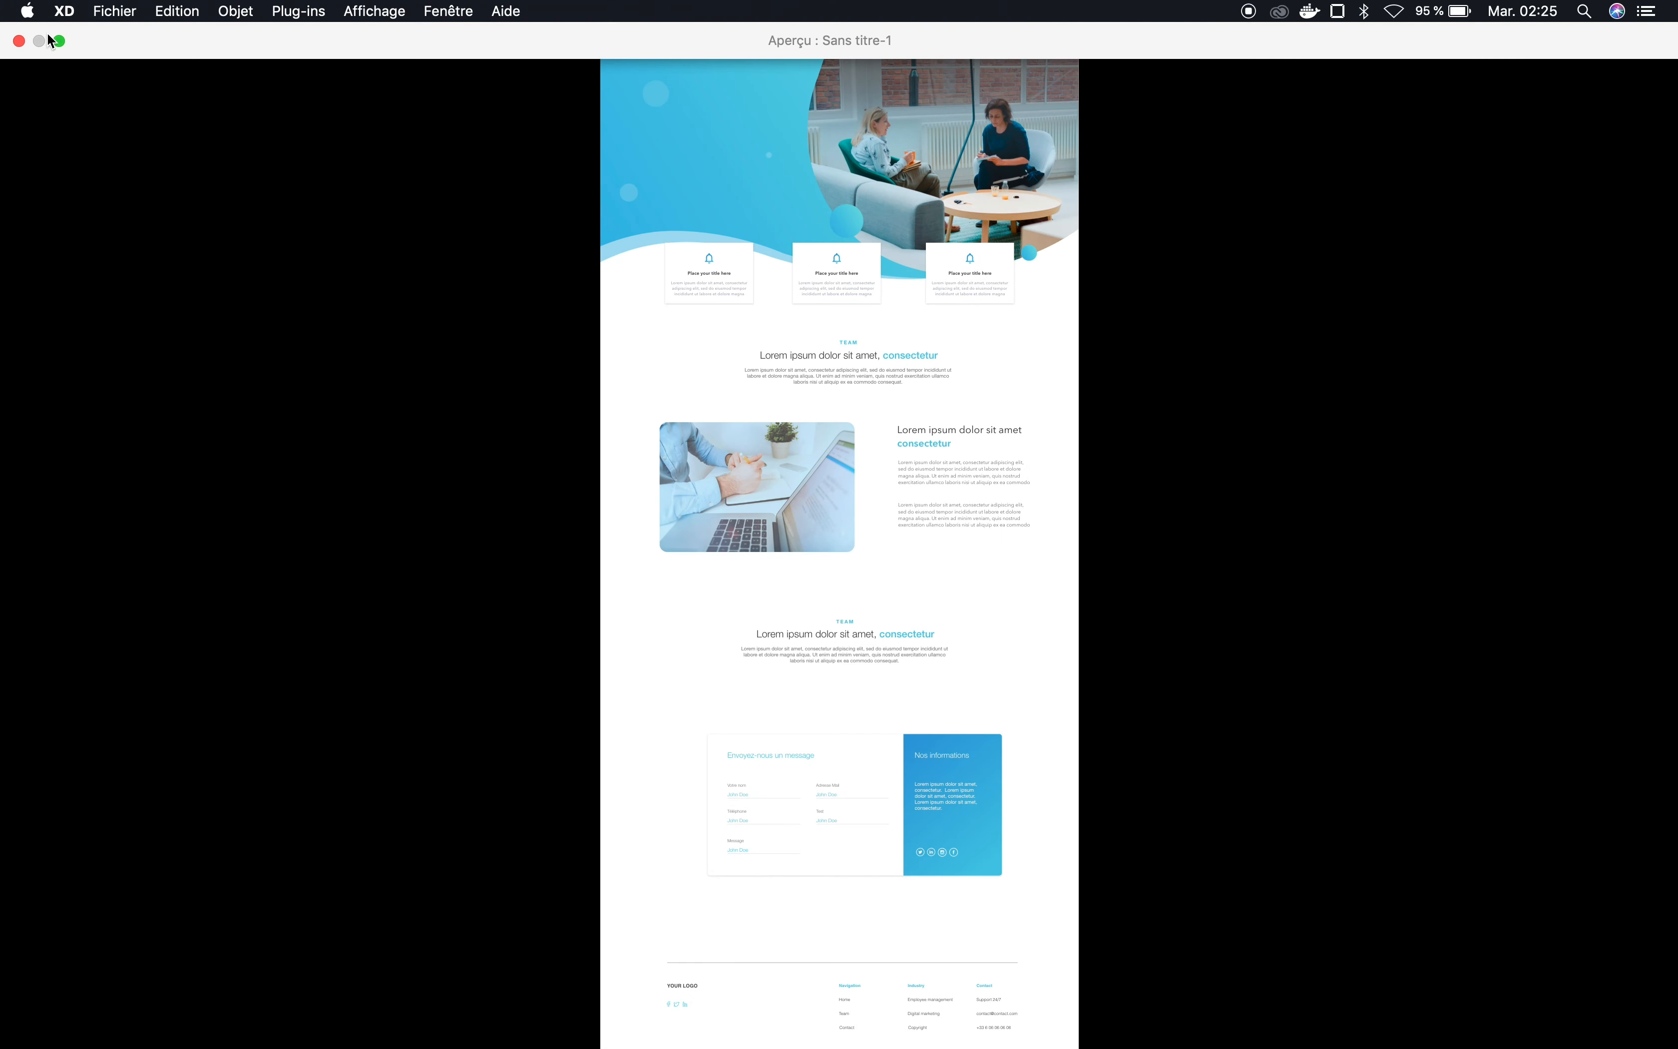
left_click(48, 31)
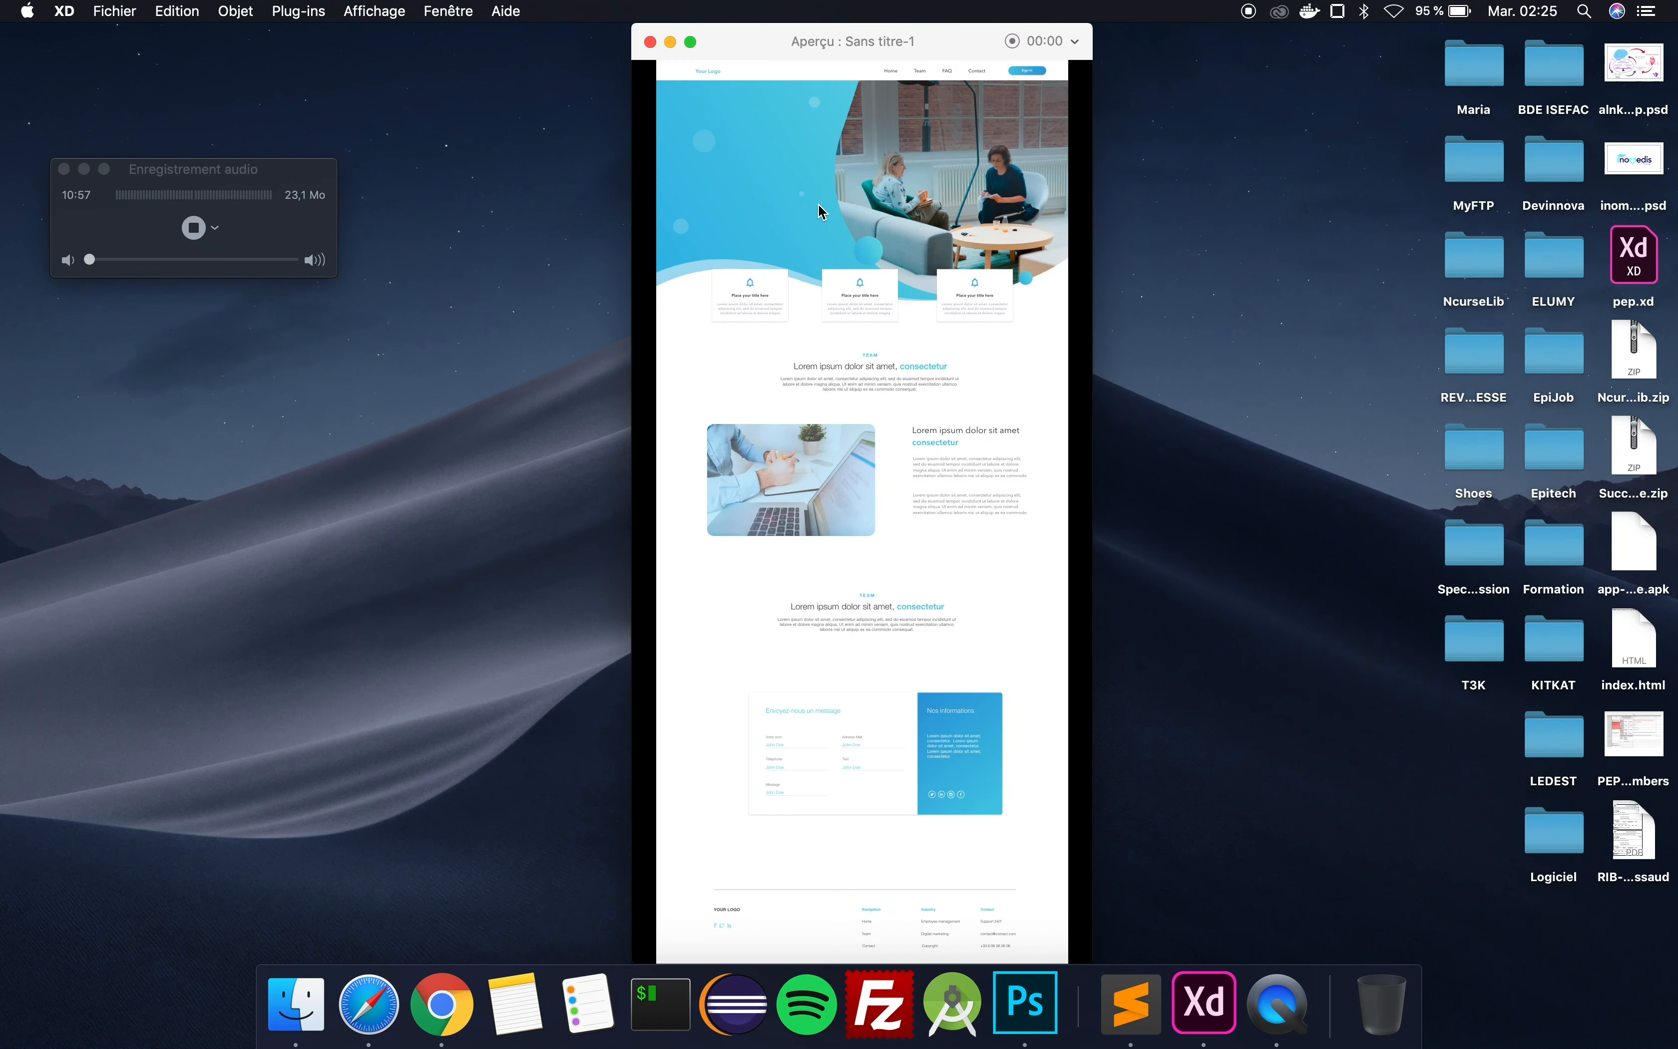
left_click(690, 42)
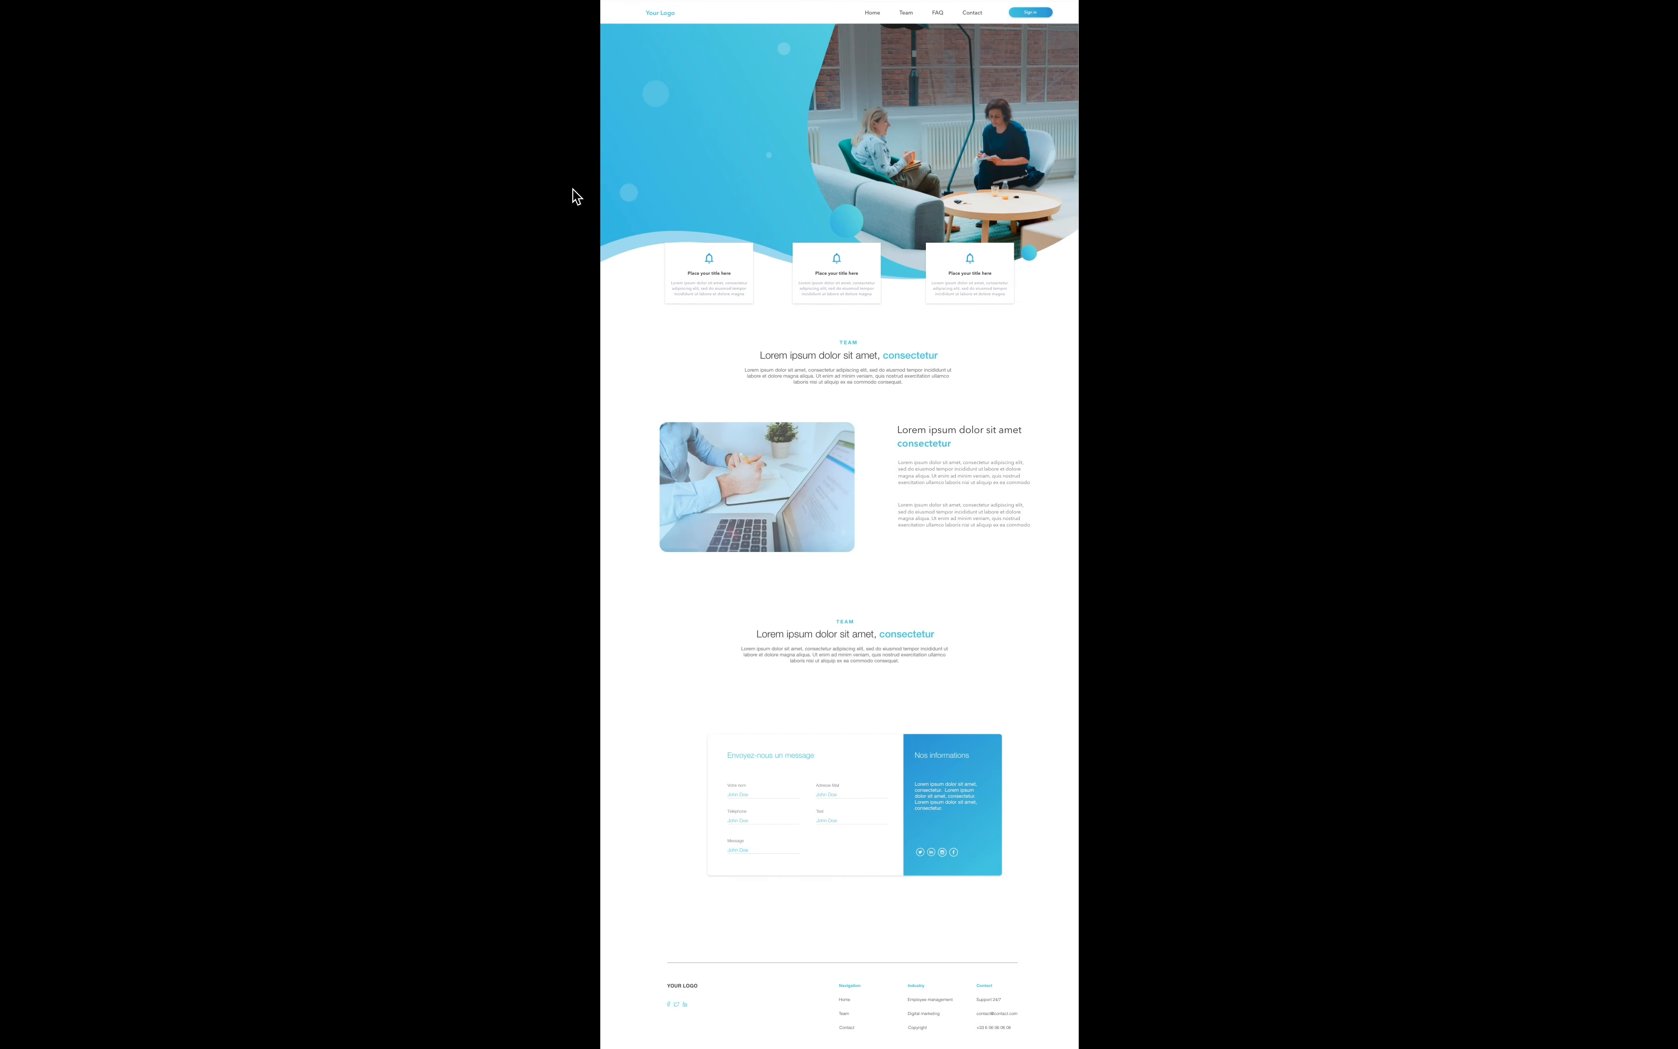